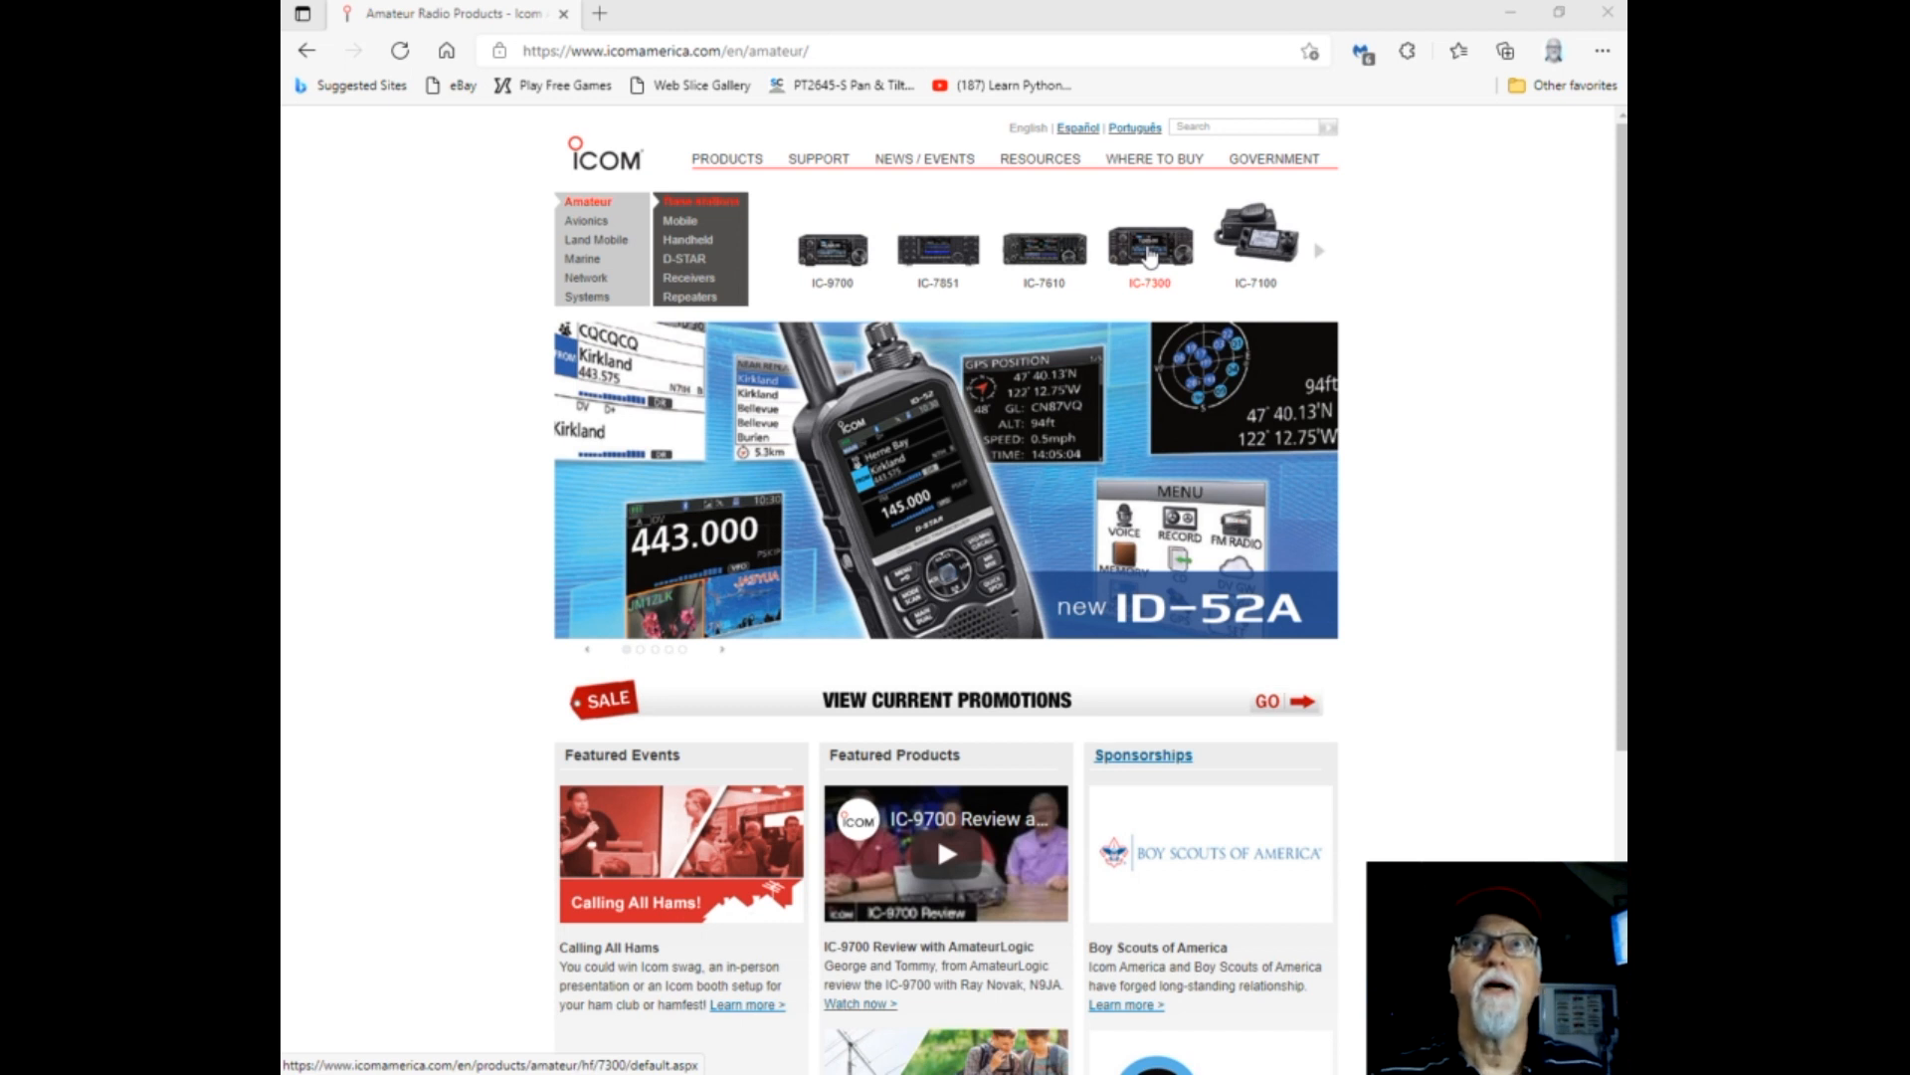
Step: Go to the IC-7300 product page and follow its Firmware/Software link
click(1152, 254)
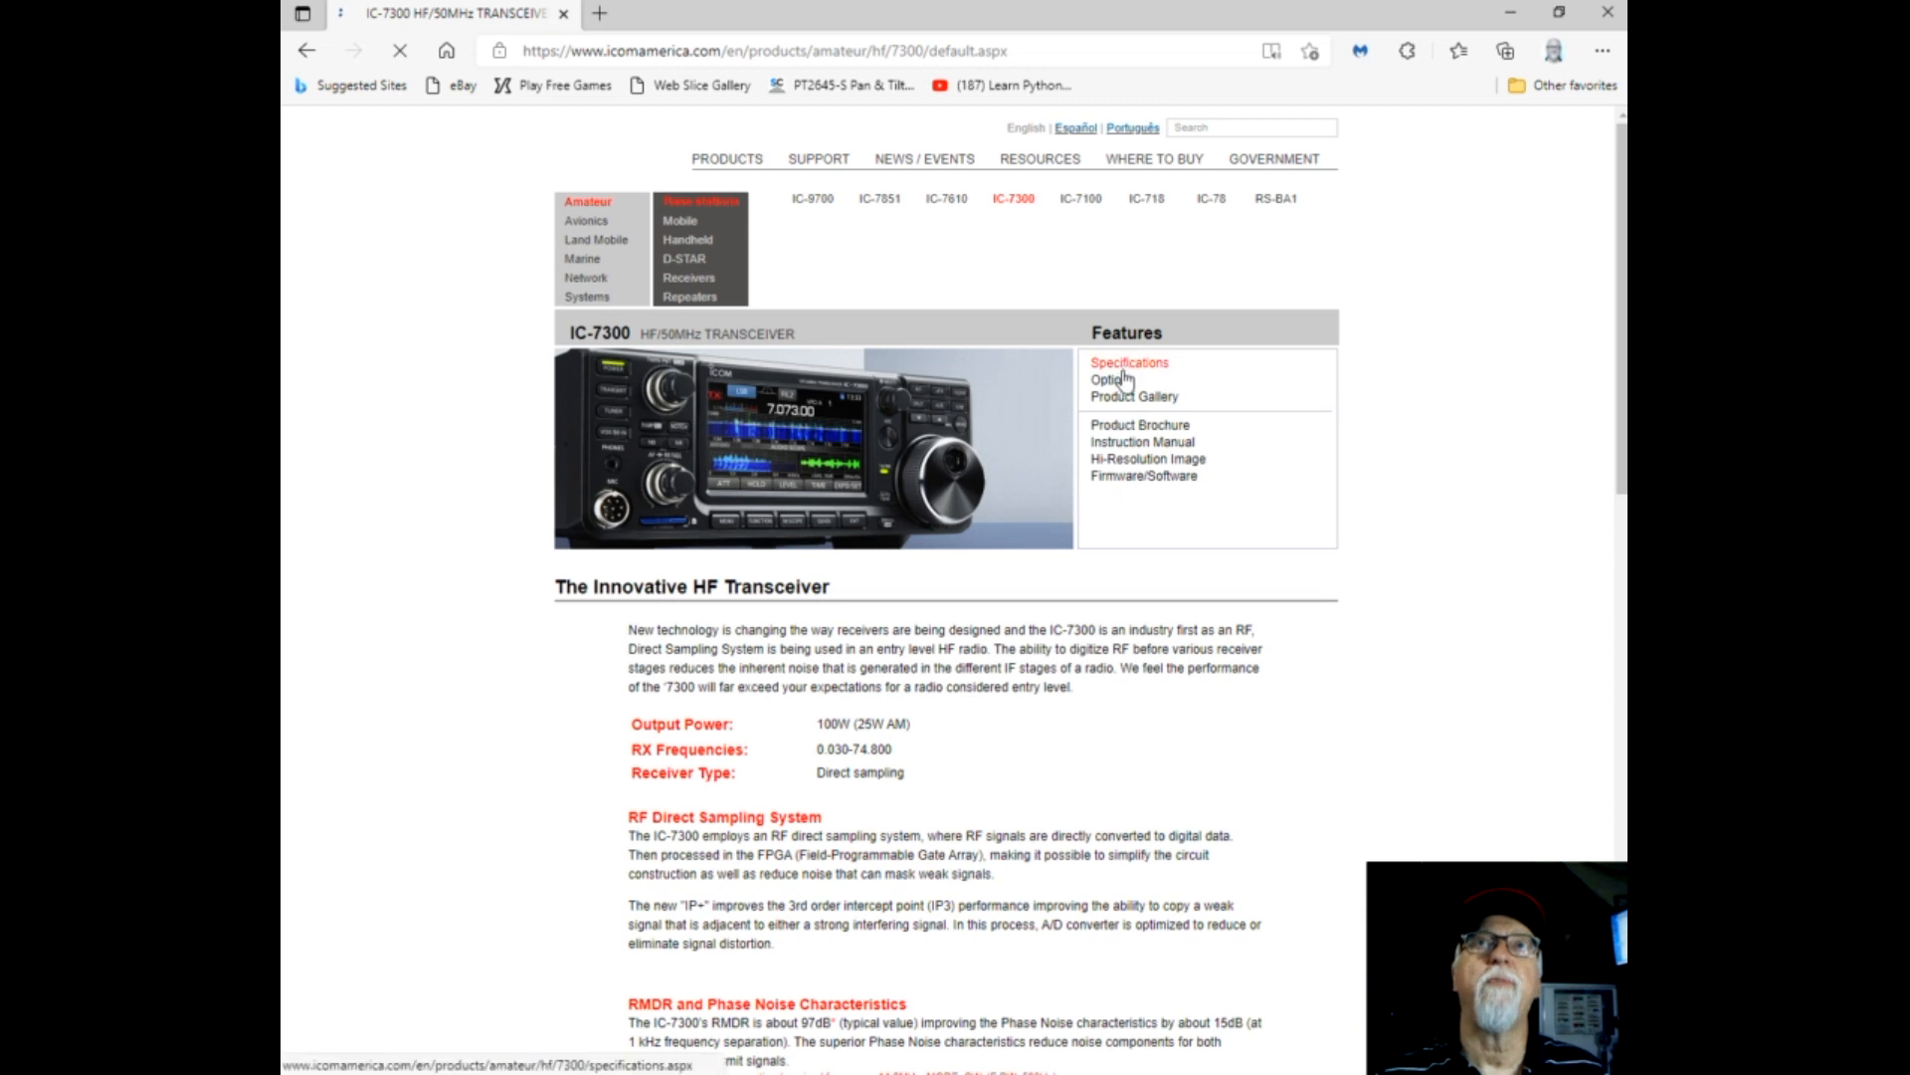
click(1130, 486)
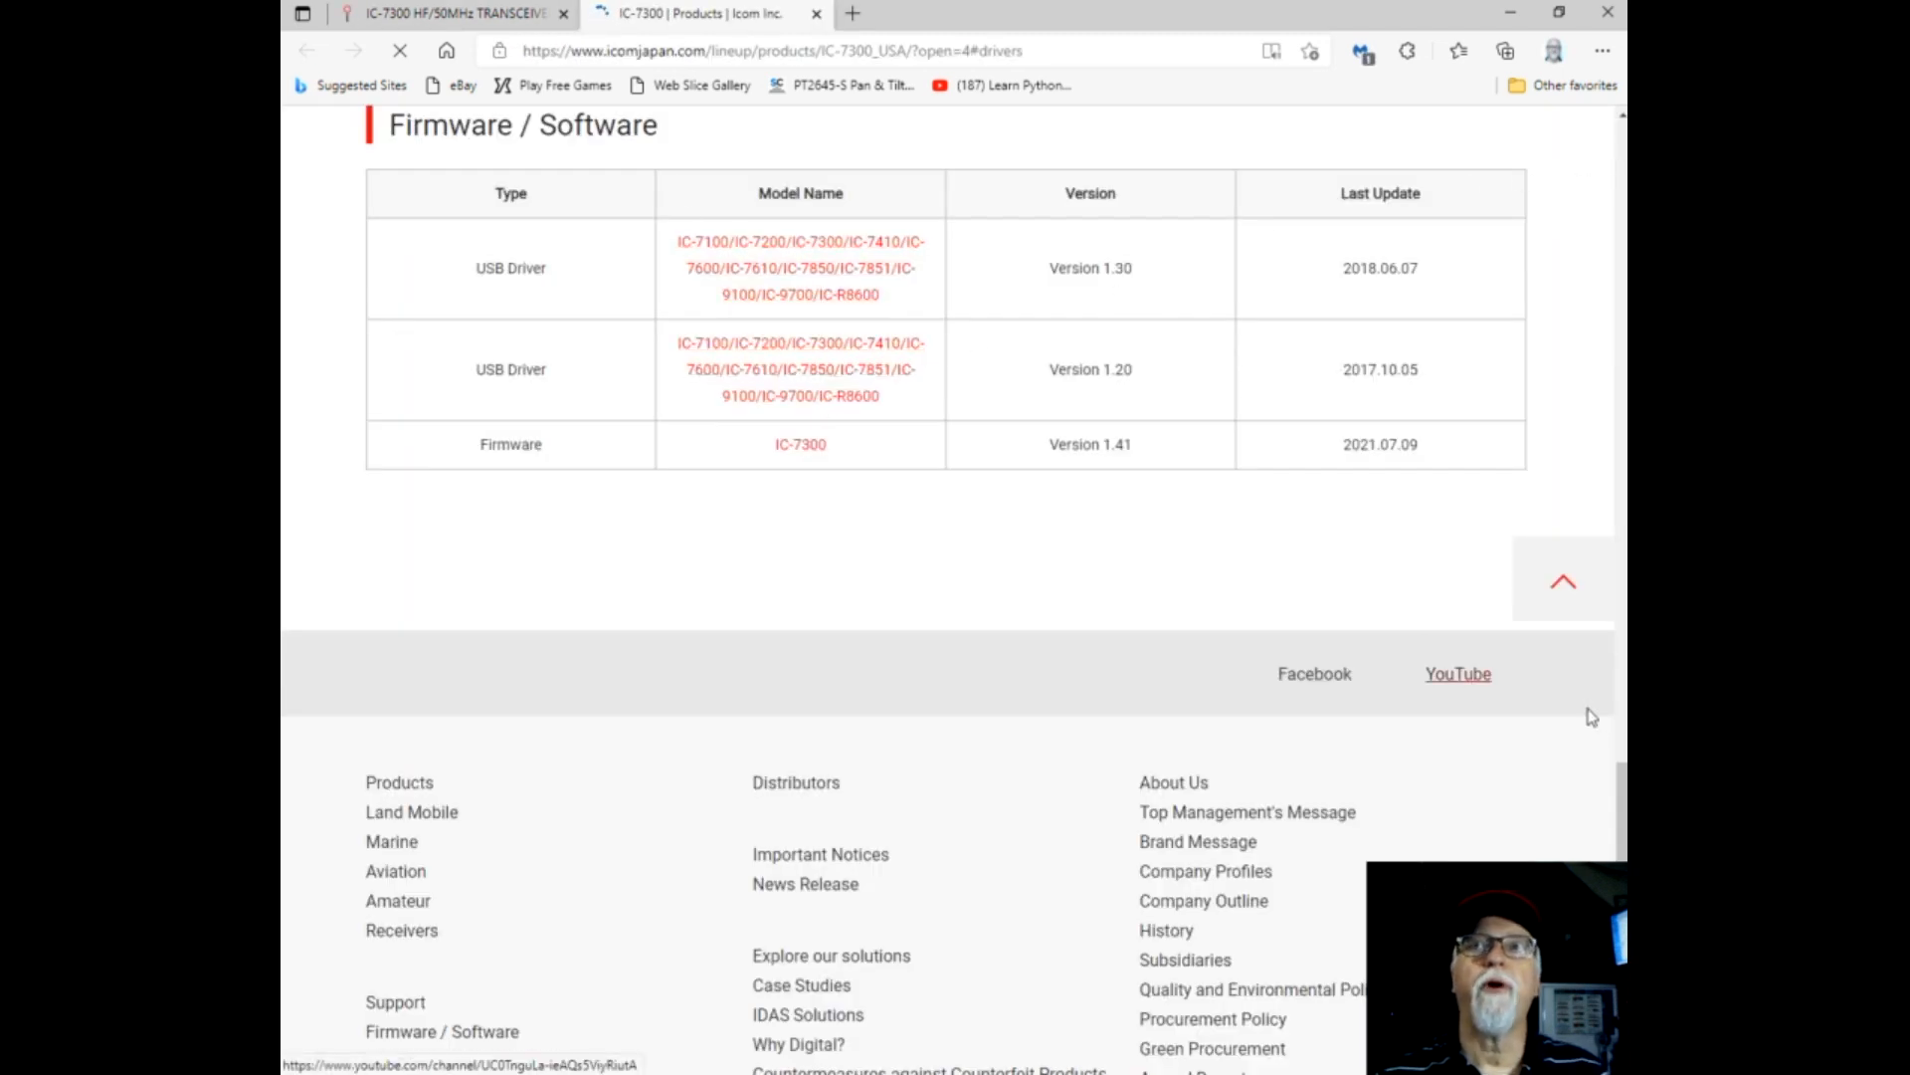
Step: Scroll to the IC-7300 table listing USB Driver 1.30 and Firmware 1.41
scroll(546, 528, up, 4)
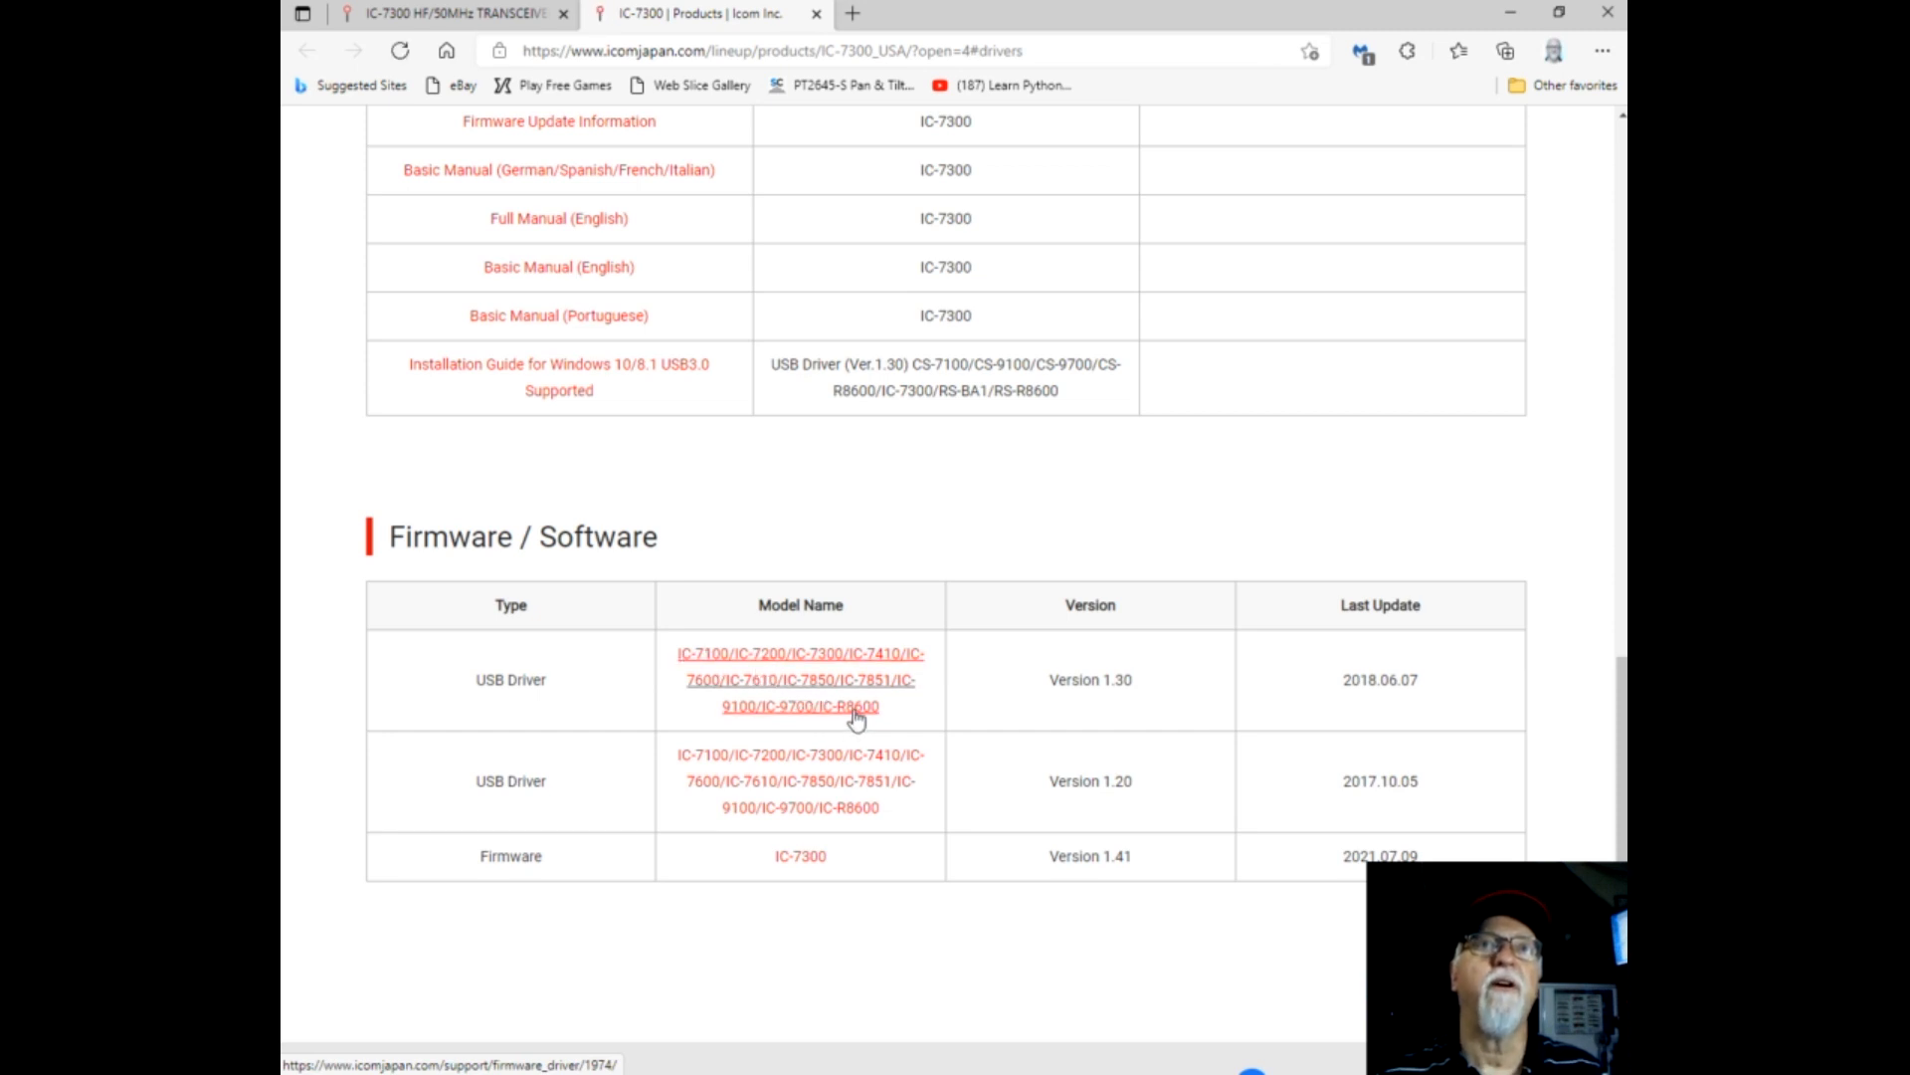
Step: Open the Version 1.30 USB Driver download page and agree to the download-service terms
click(791, 688)
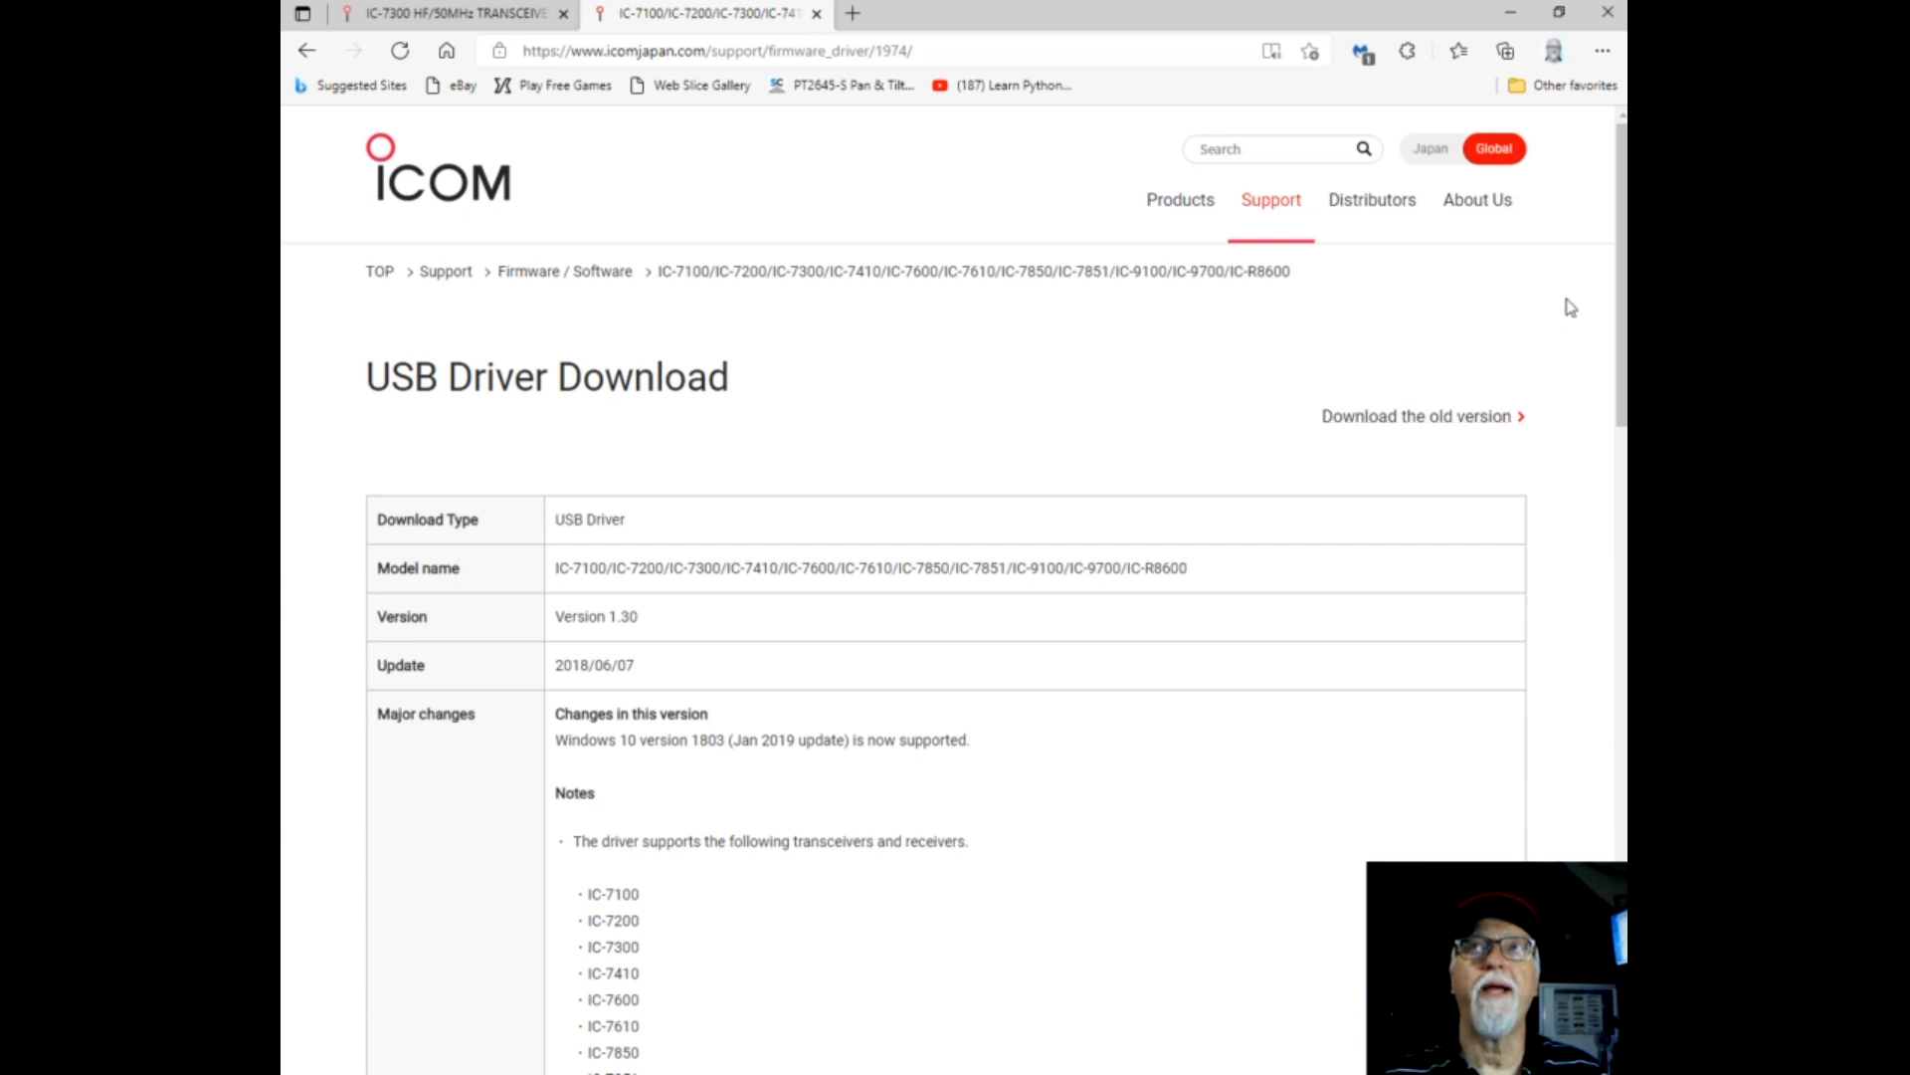
drag(1620, 264, 1621, 364)
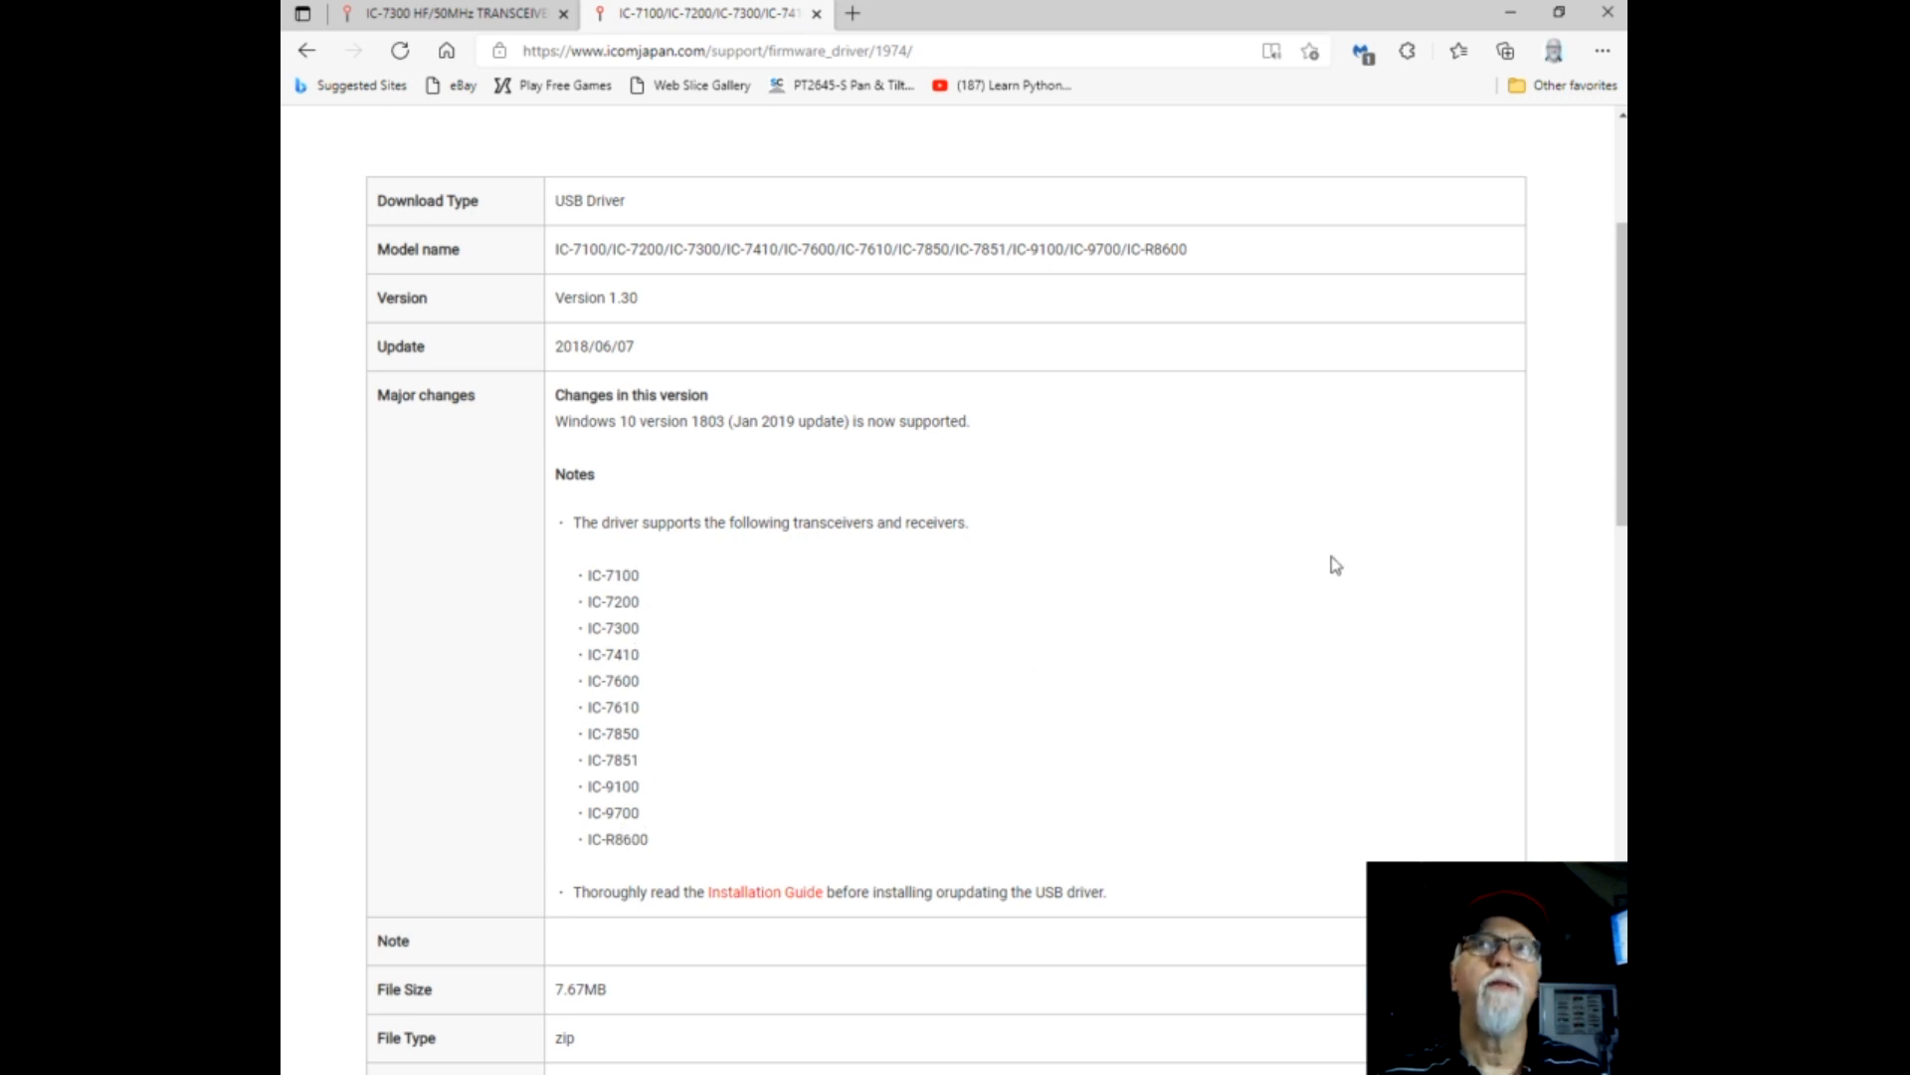
drag(1623, 344, 1623, 651)
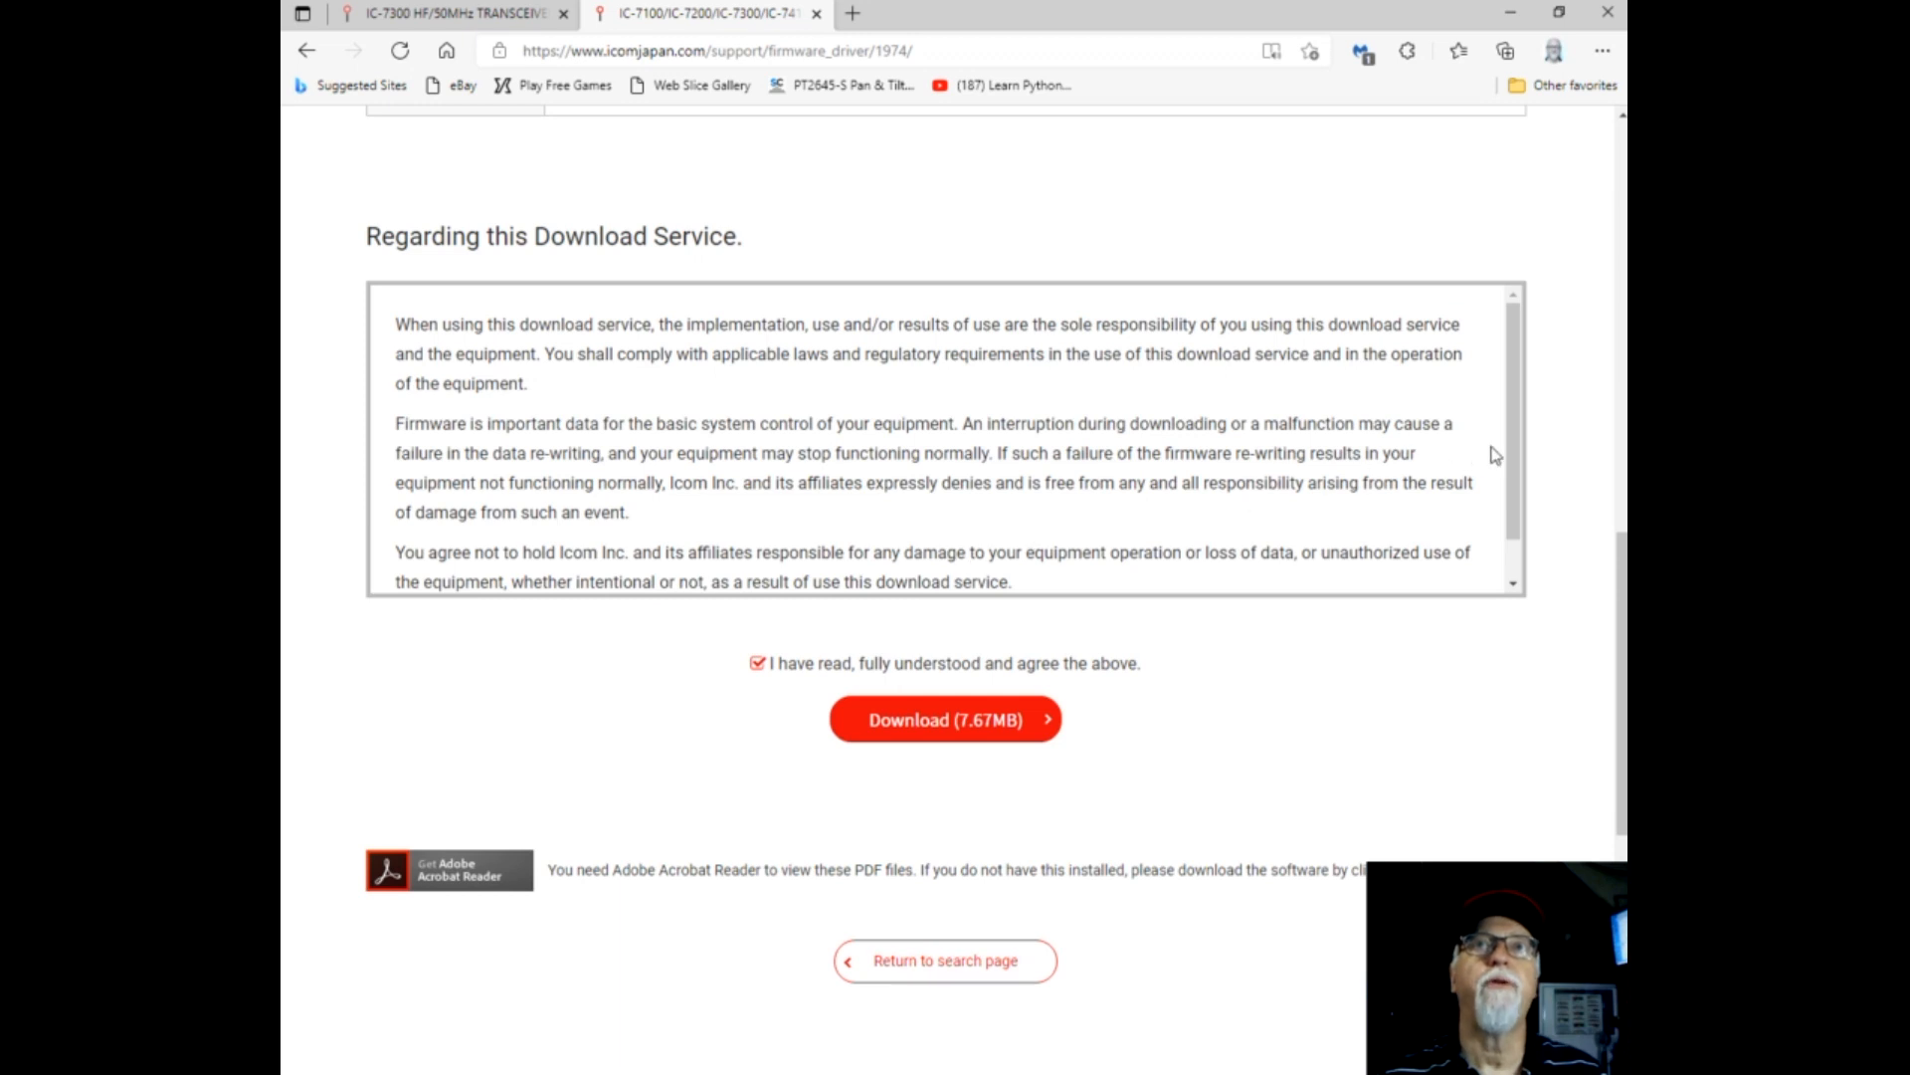
drag(1513, 426, 1456, 398)
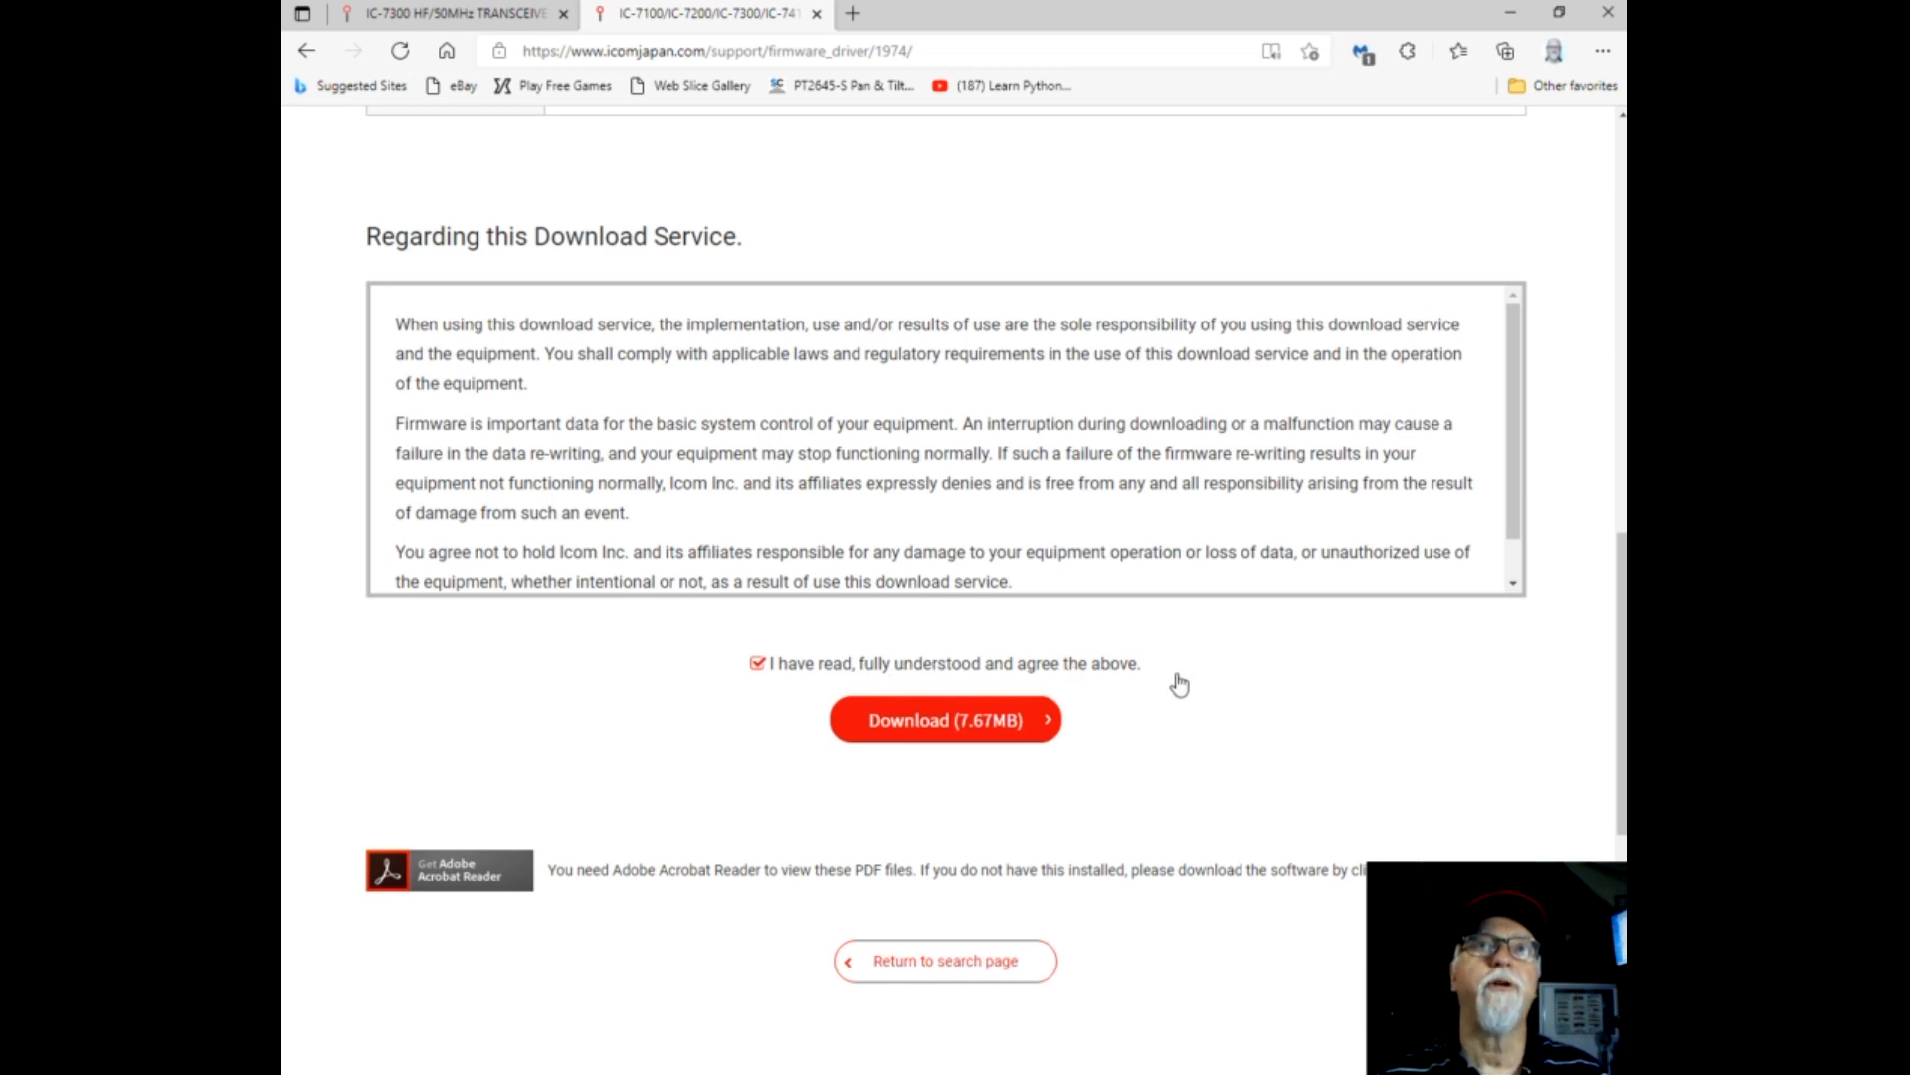
Step: Download the 7.67MB USB driver and save it as CD-301501-004.zip
click(941, 724)
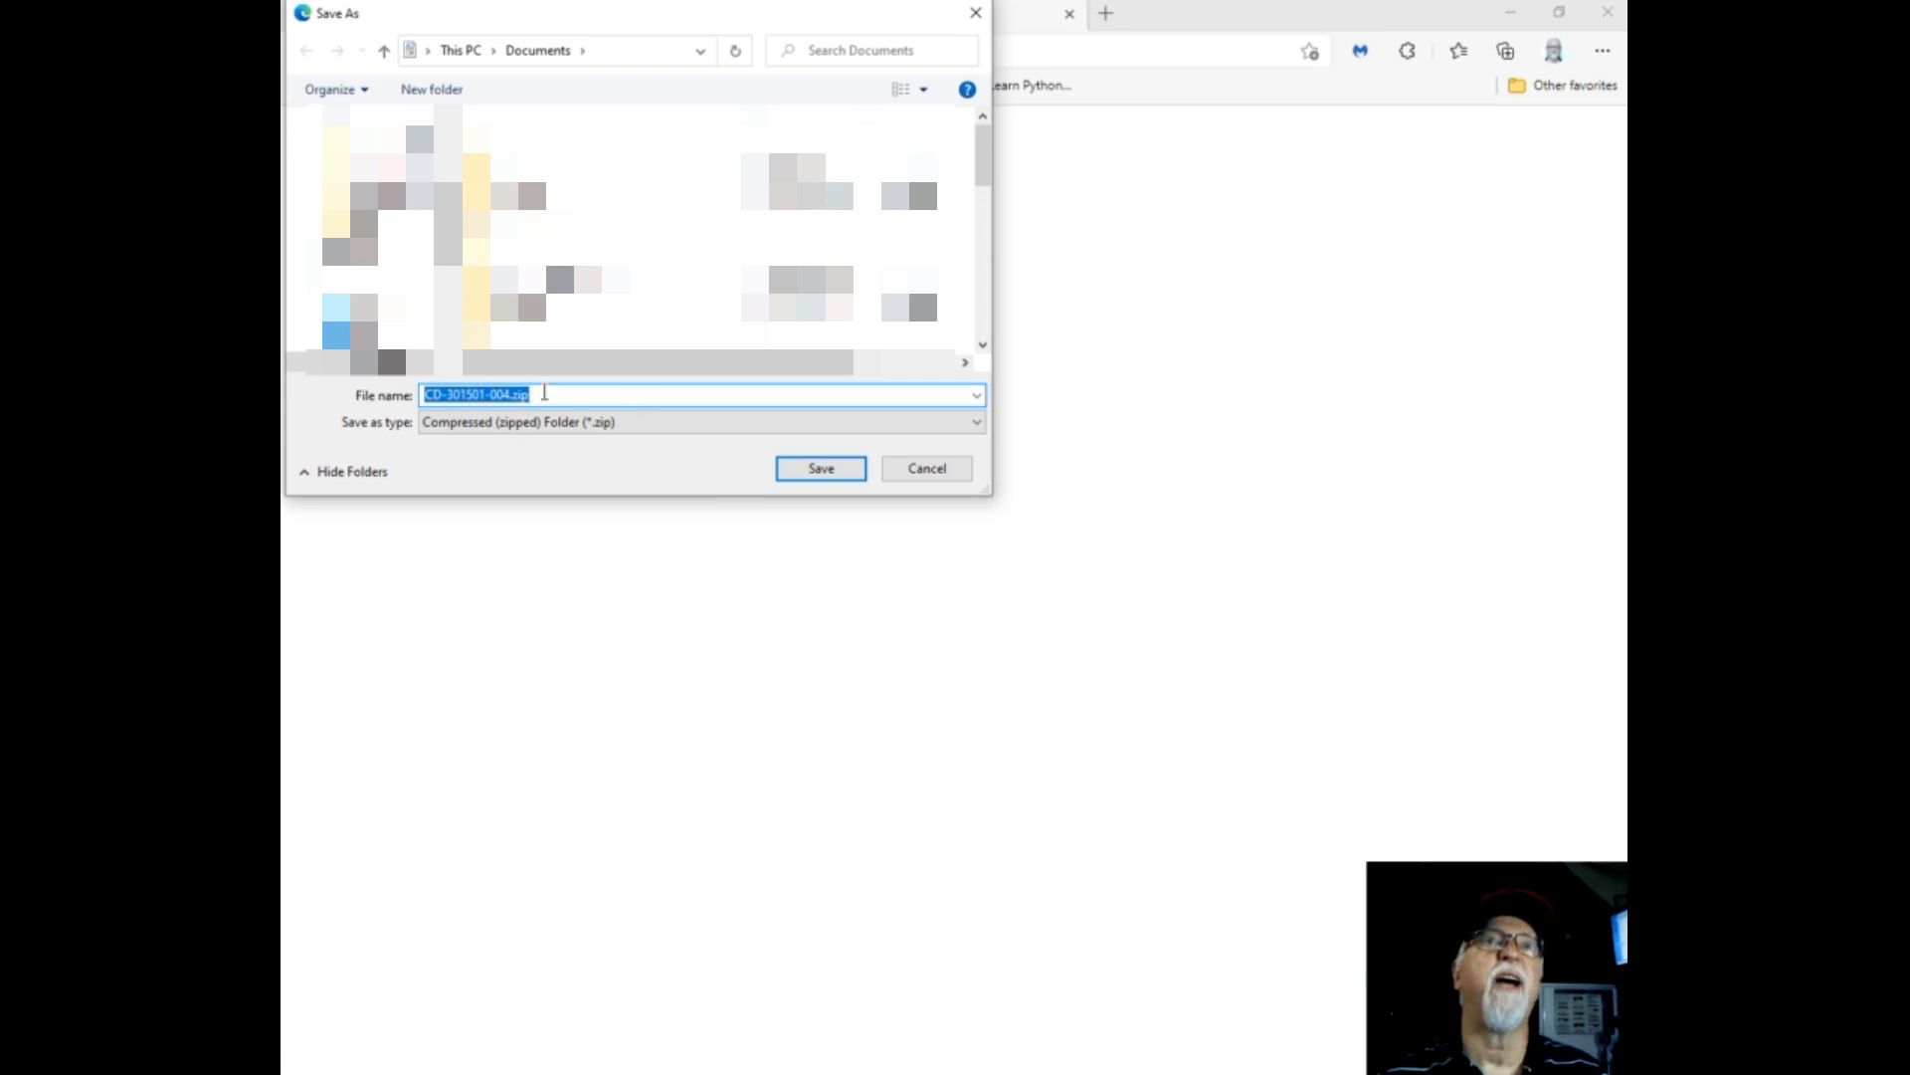
click(812, 473)
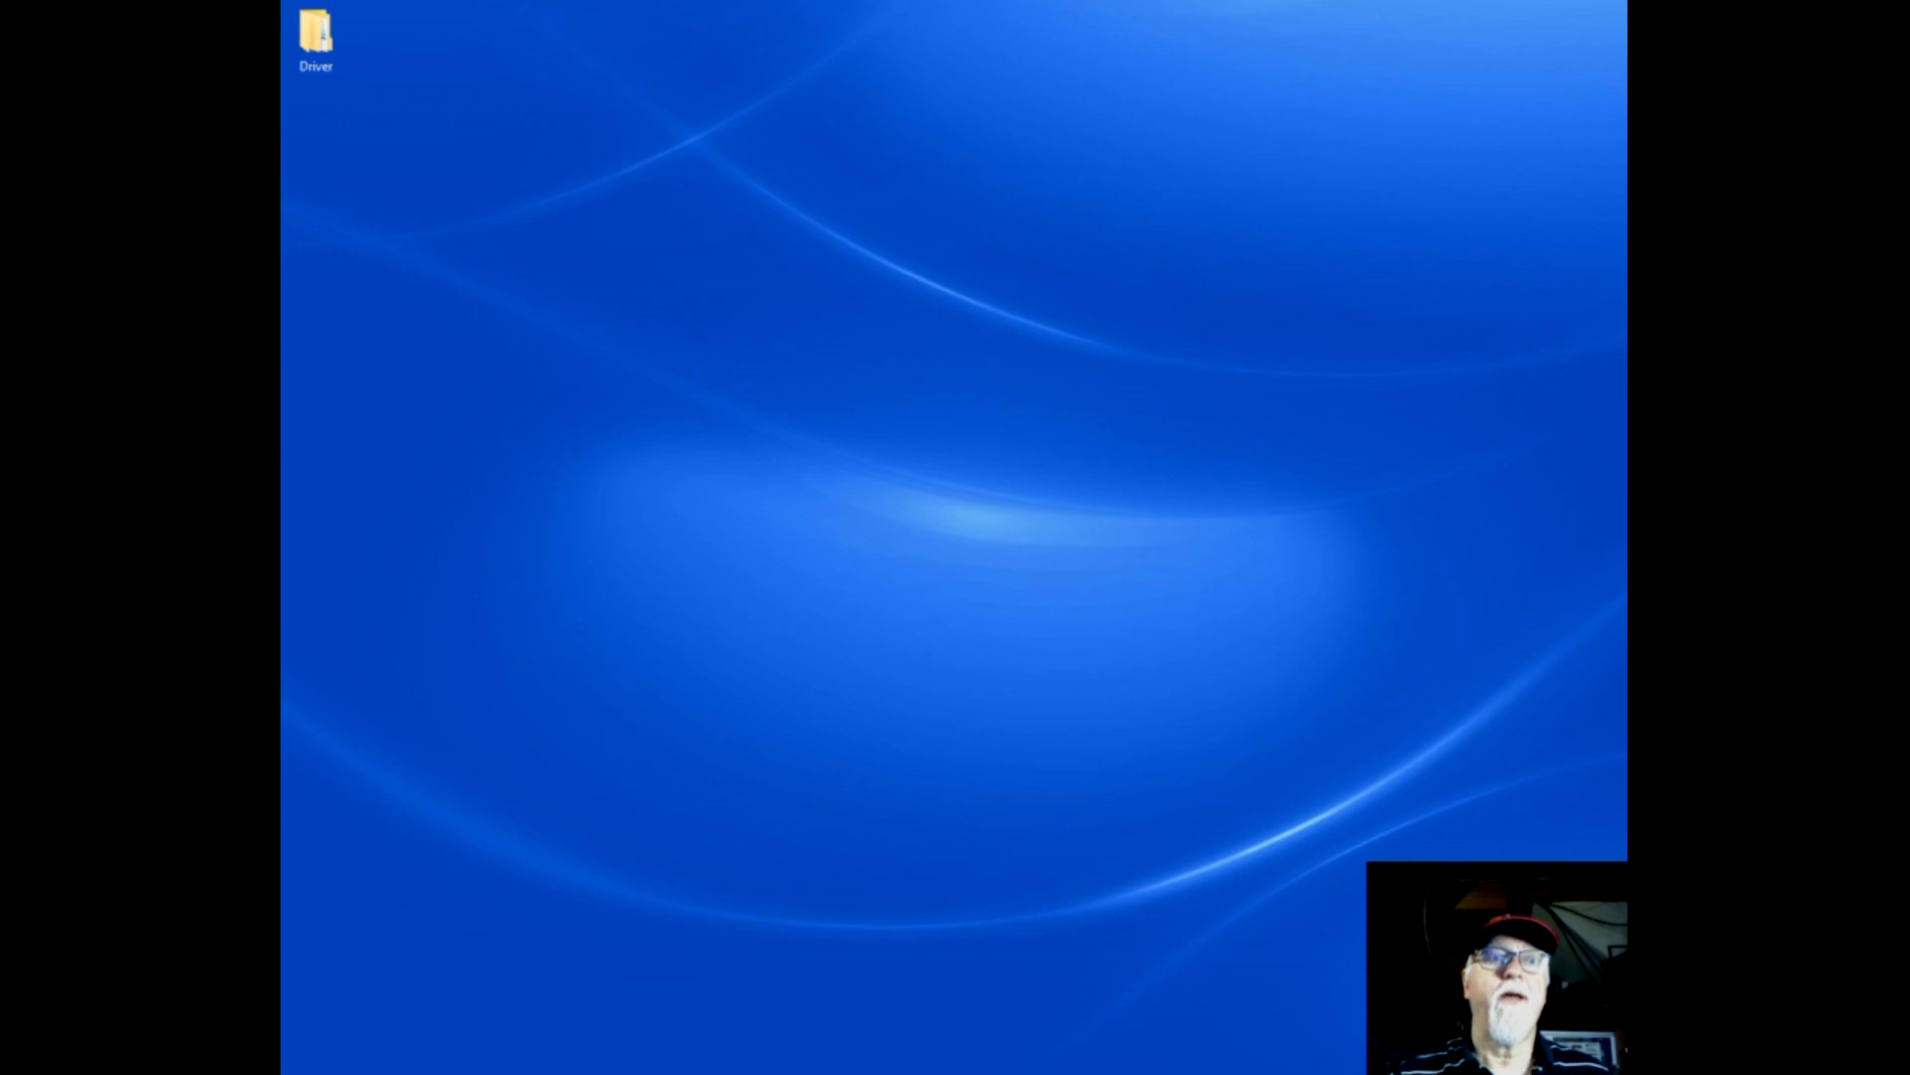
Step: Open the desktop Driver folder showing the Win7_81_10 and Win10 subfolders
double_click(321, 43)
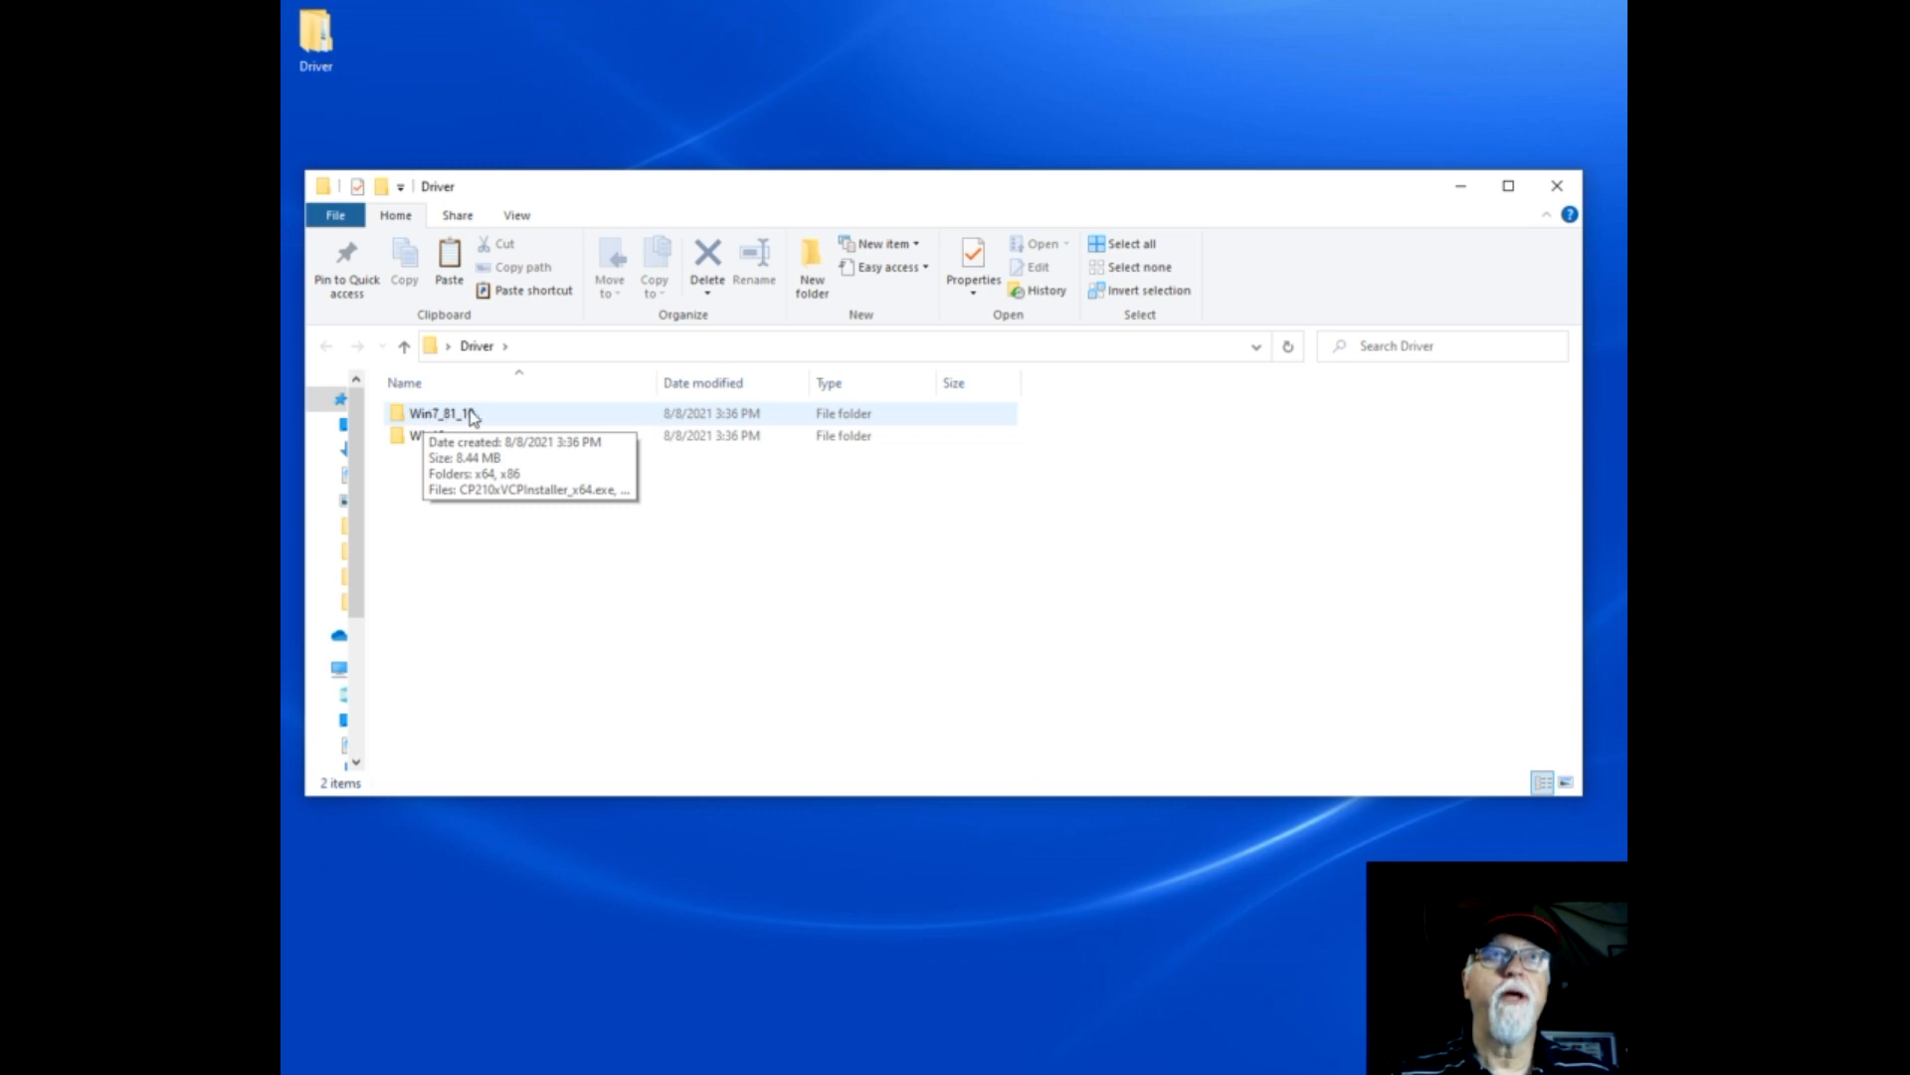
mouse_move(458, 419)
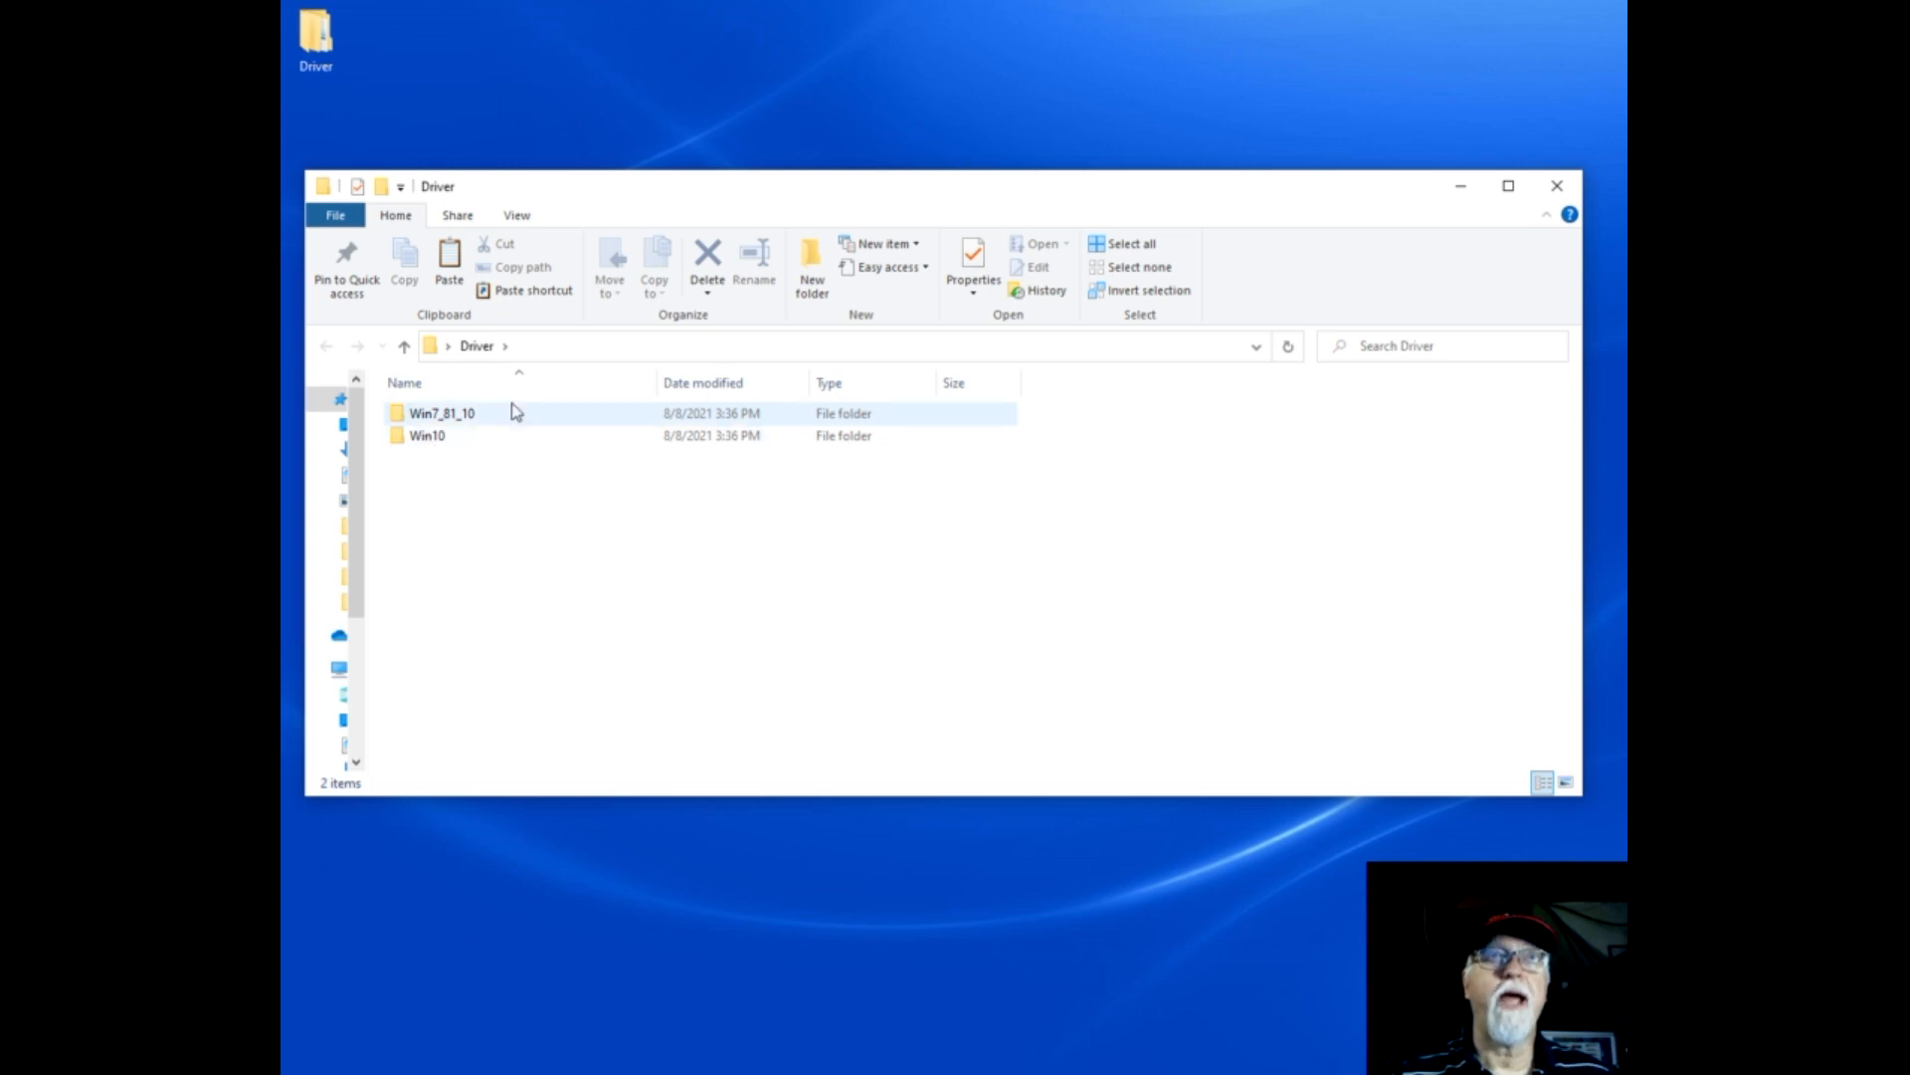
Step: Browse the Win10 folder's CP210x installers, then close File Explorer
double_click(427, 437)
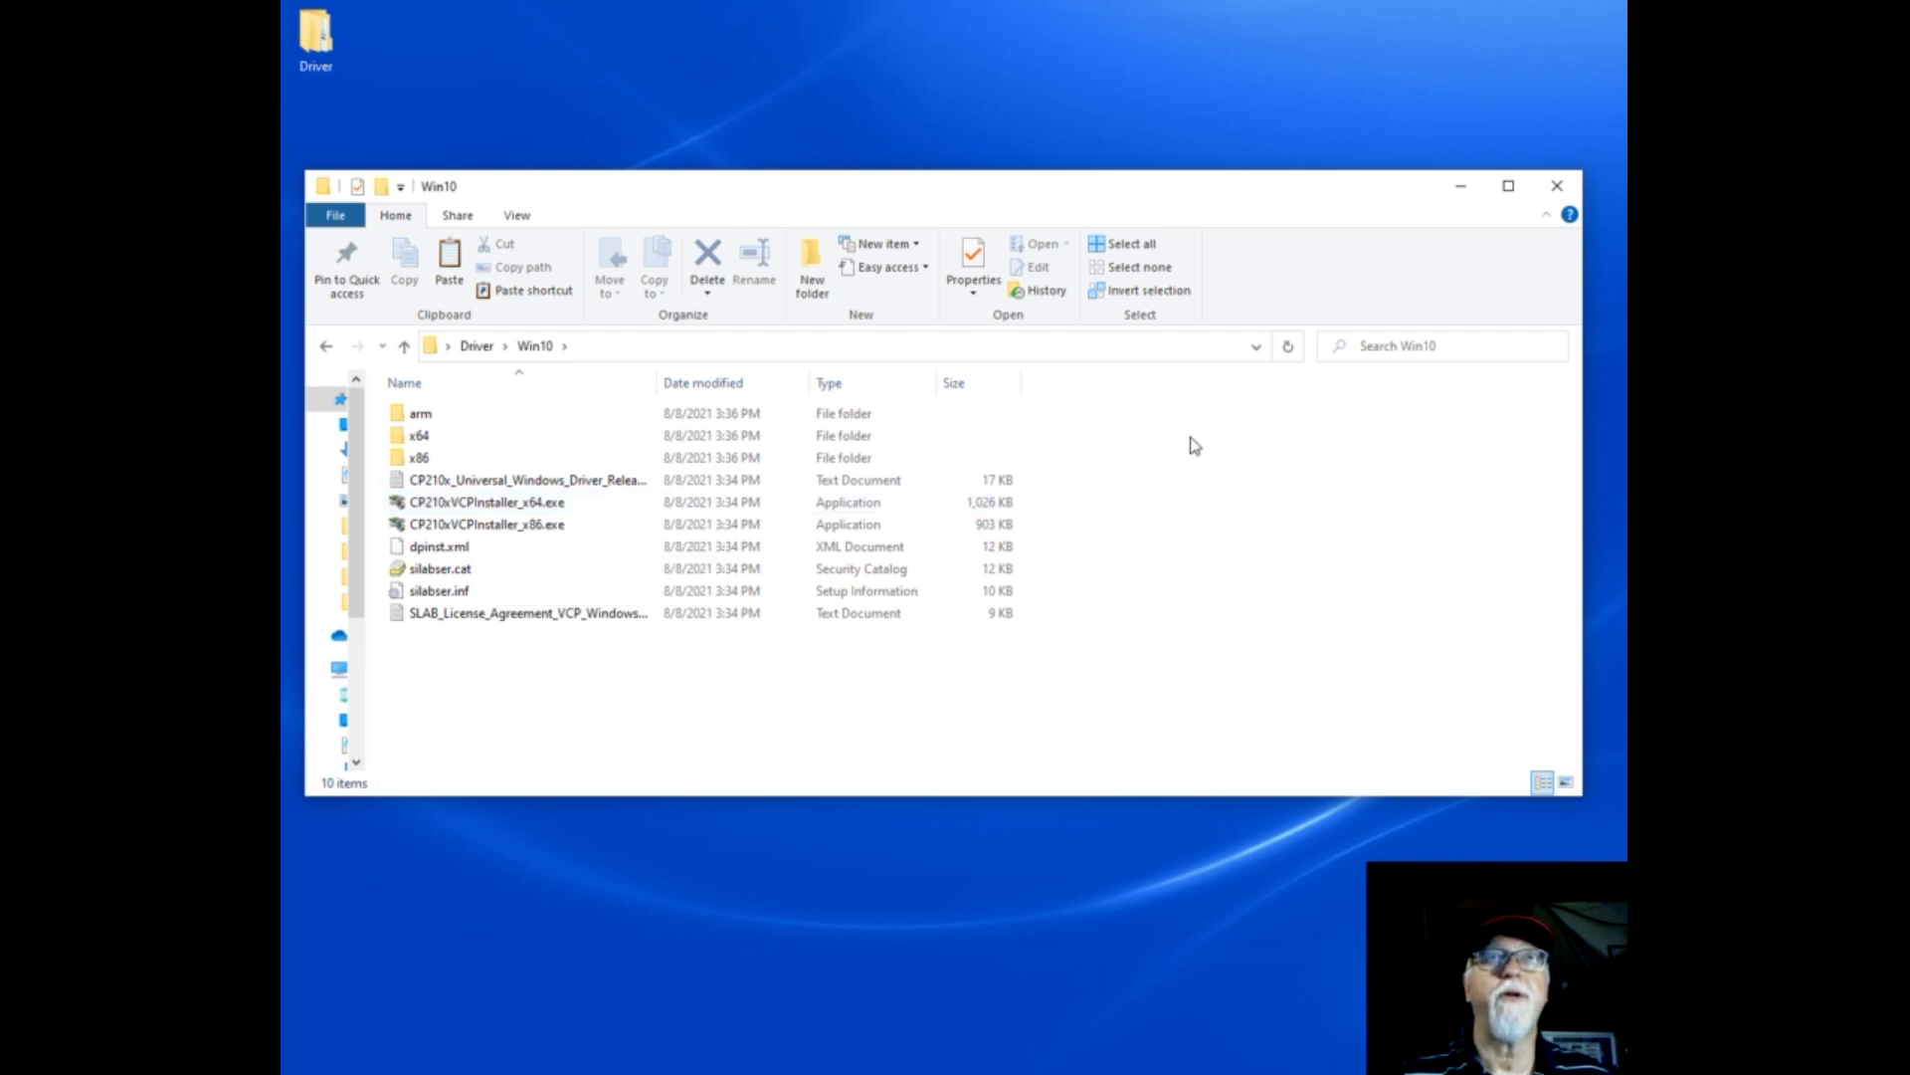
click(1558, 189)
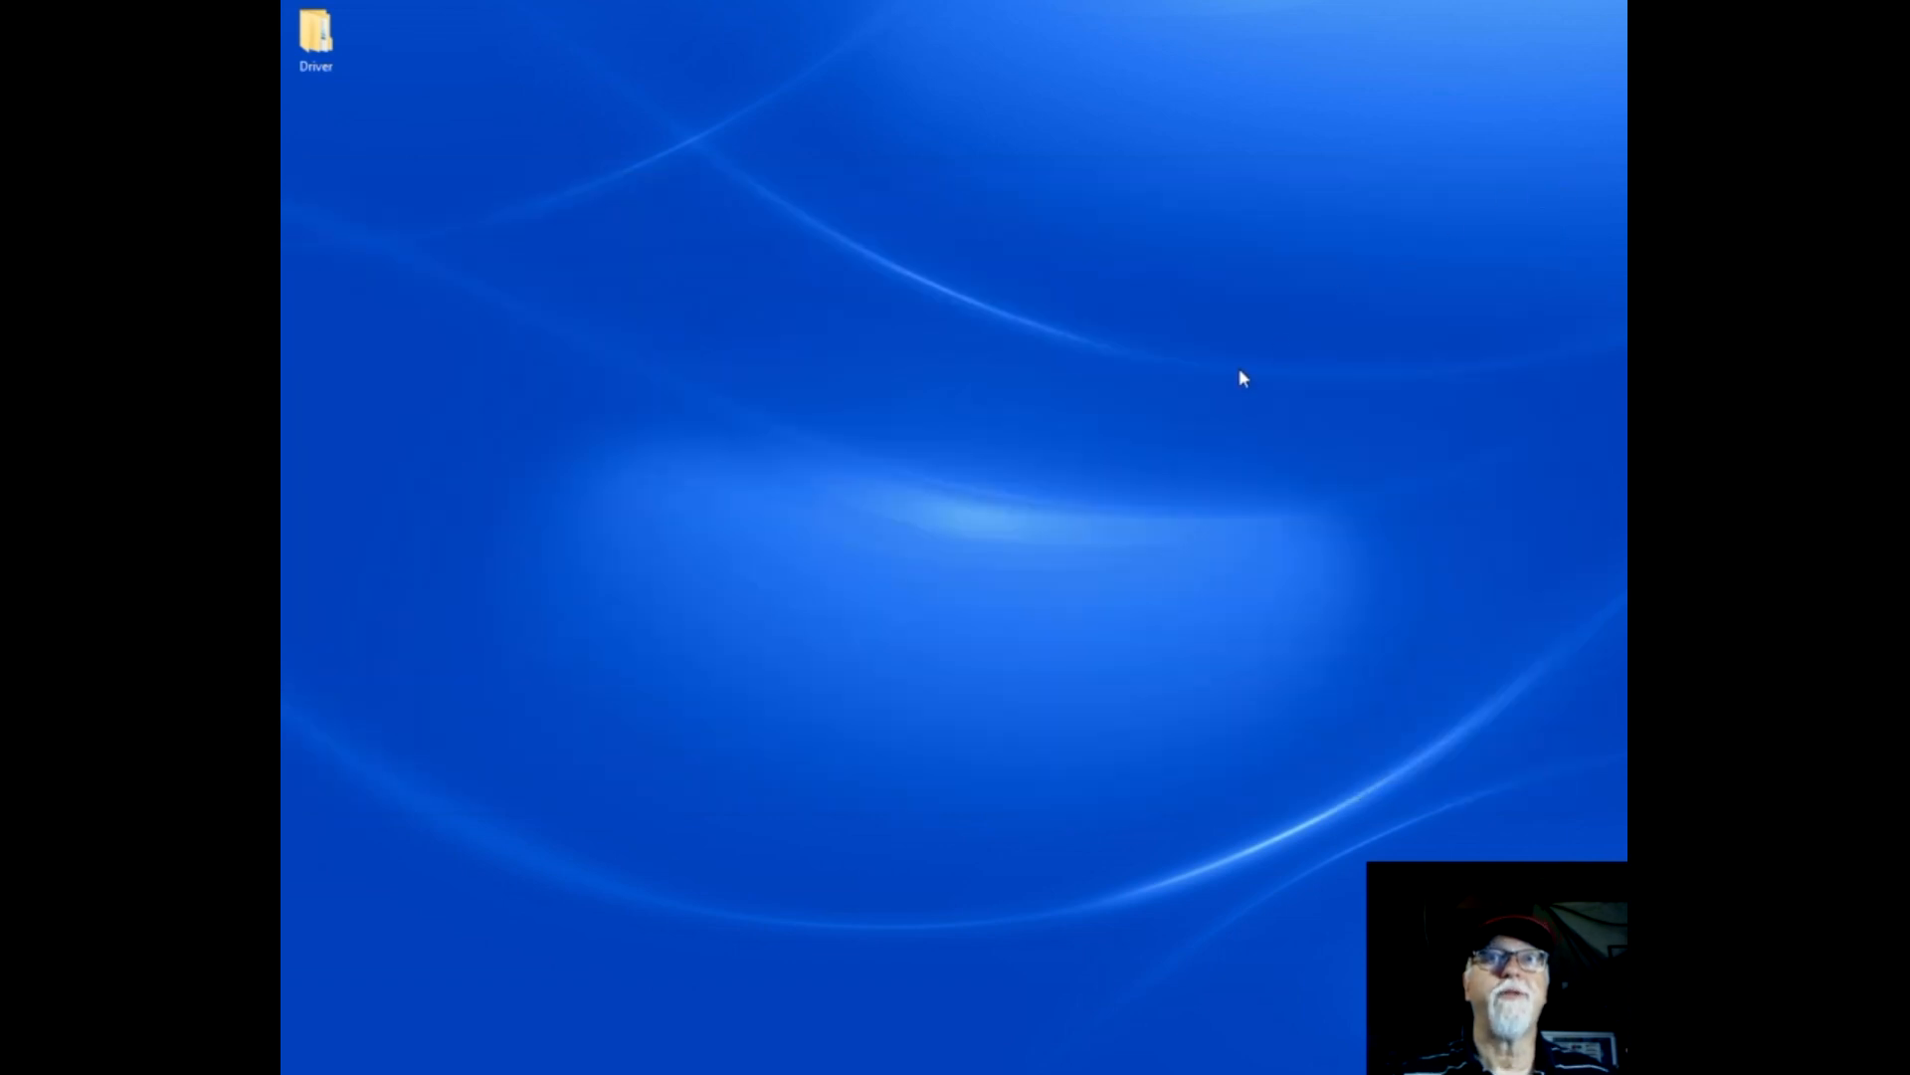
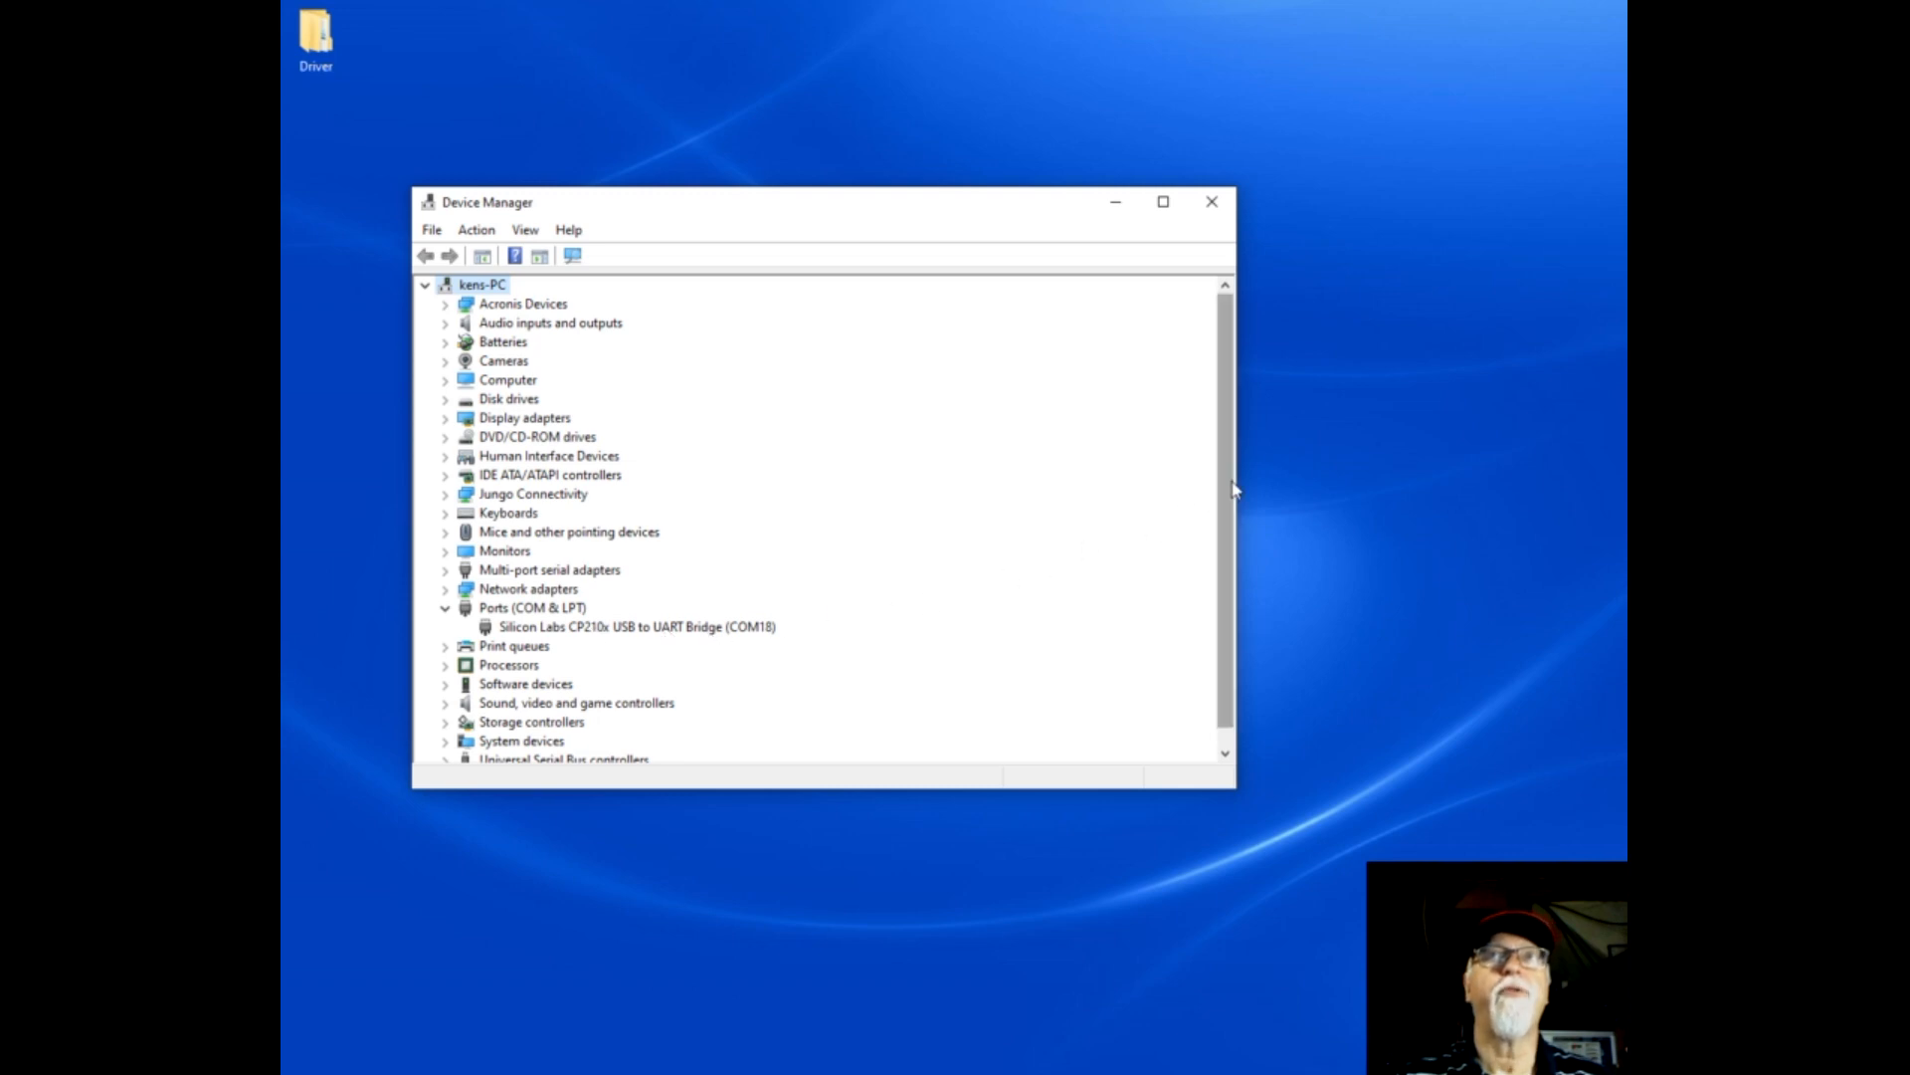
drag(1228, 487, 1220, 533)
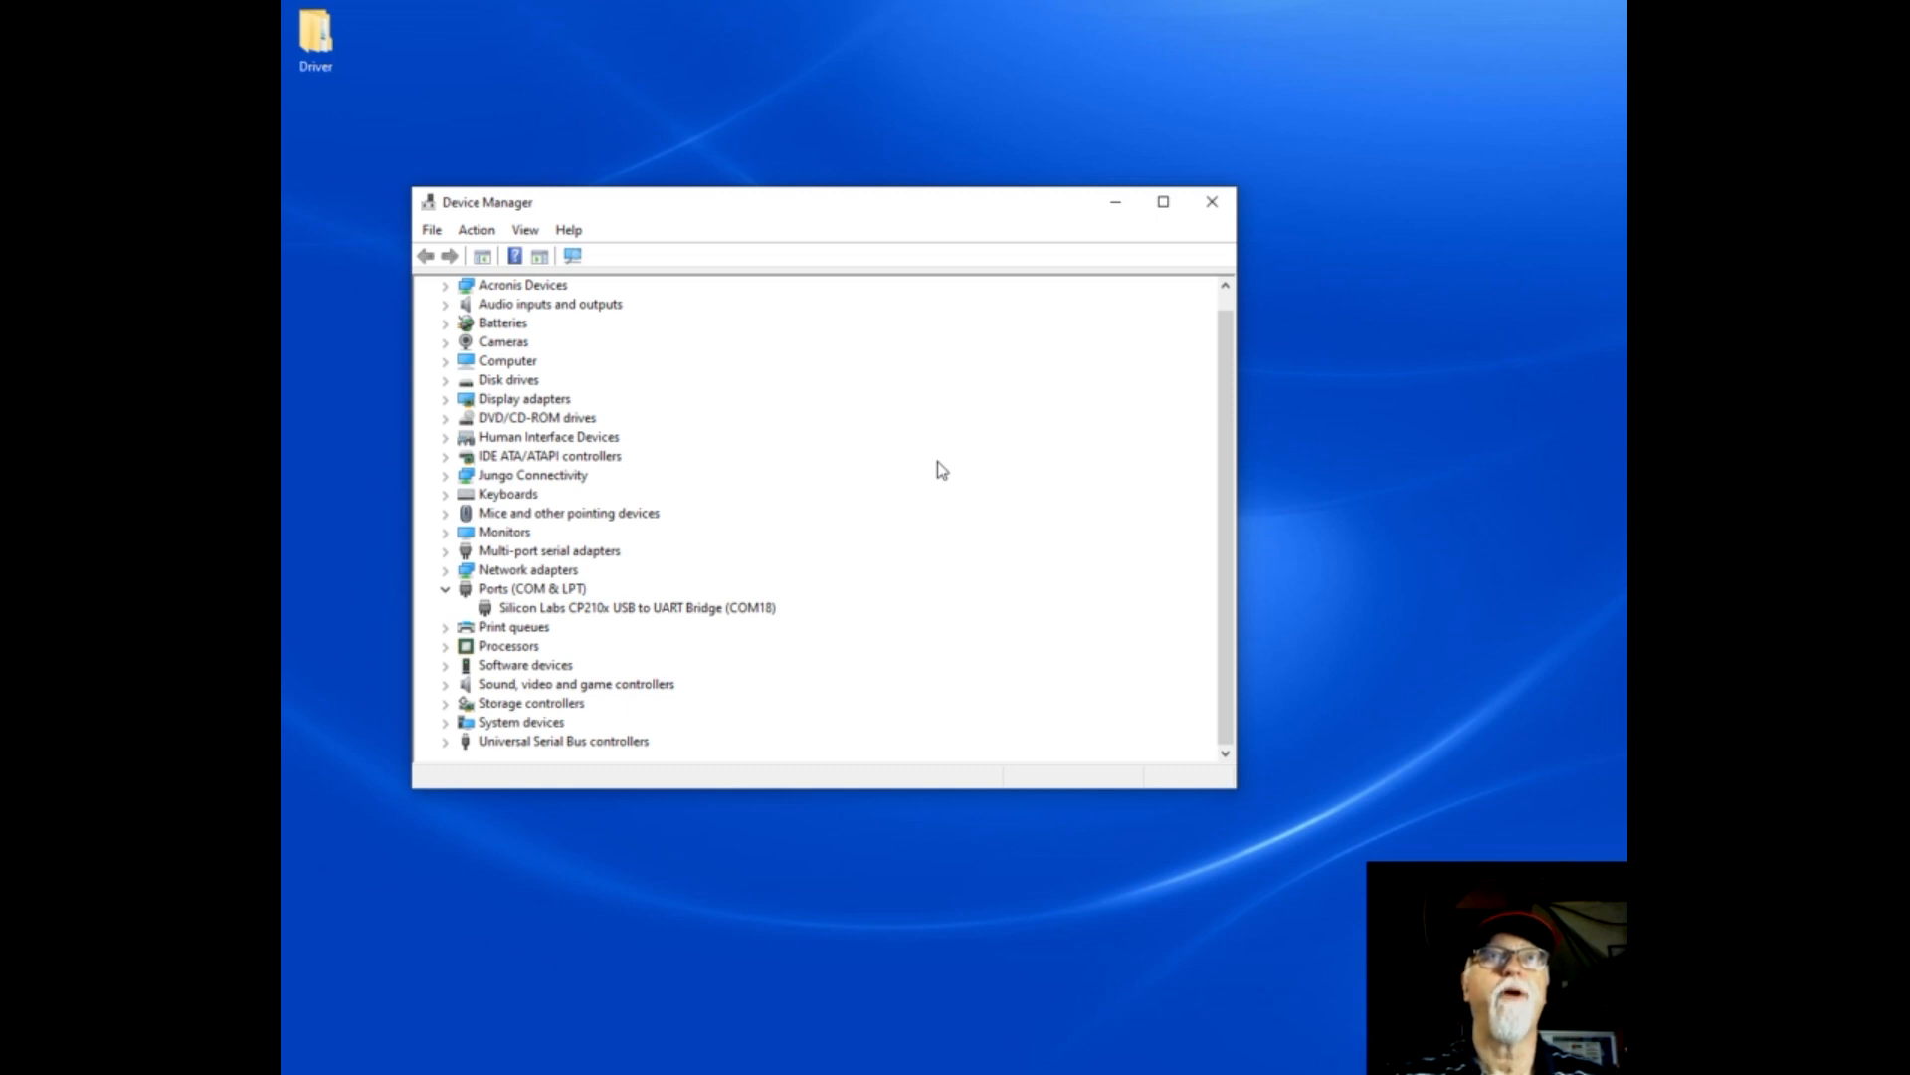
click(1212, 205)
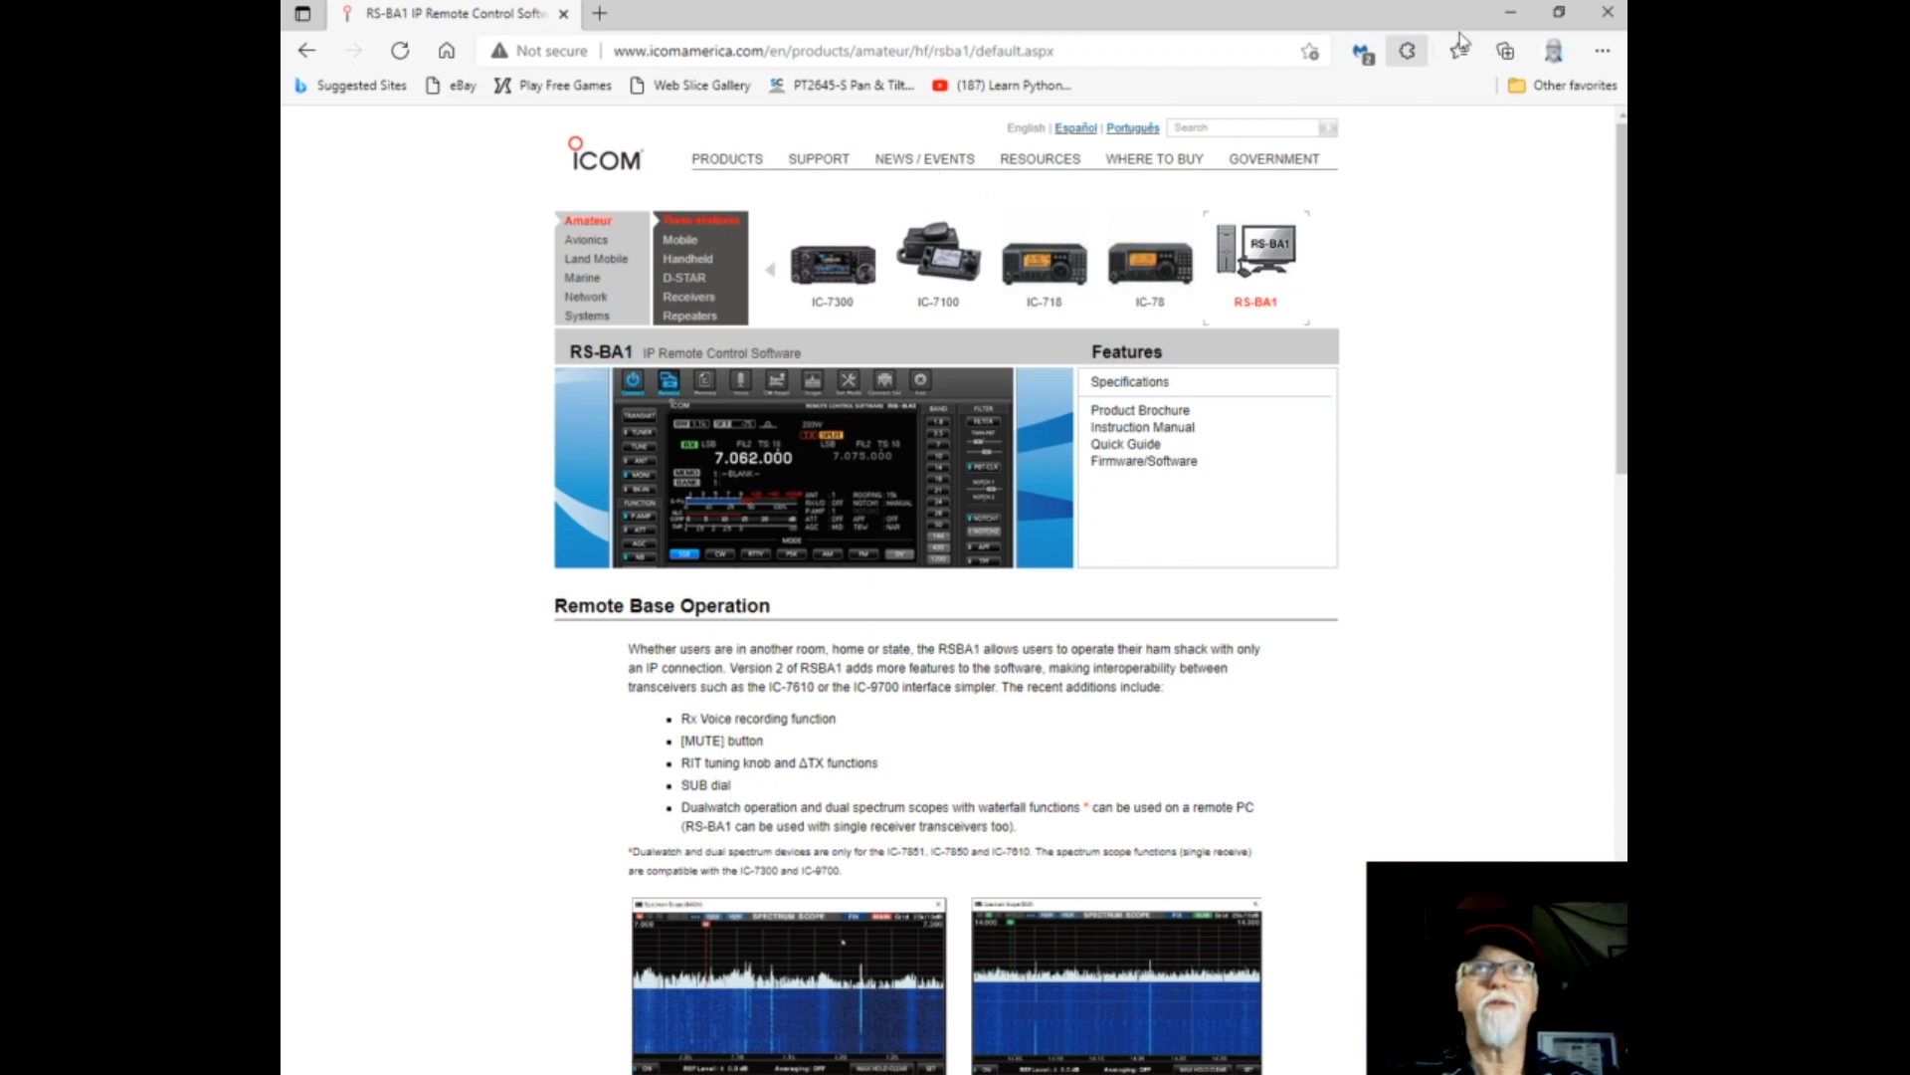
Step: Minimize Edge to the desktop and launch Icom Remote Utility from its shortcut
click(1509, 16)
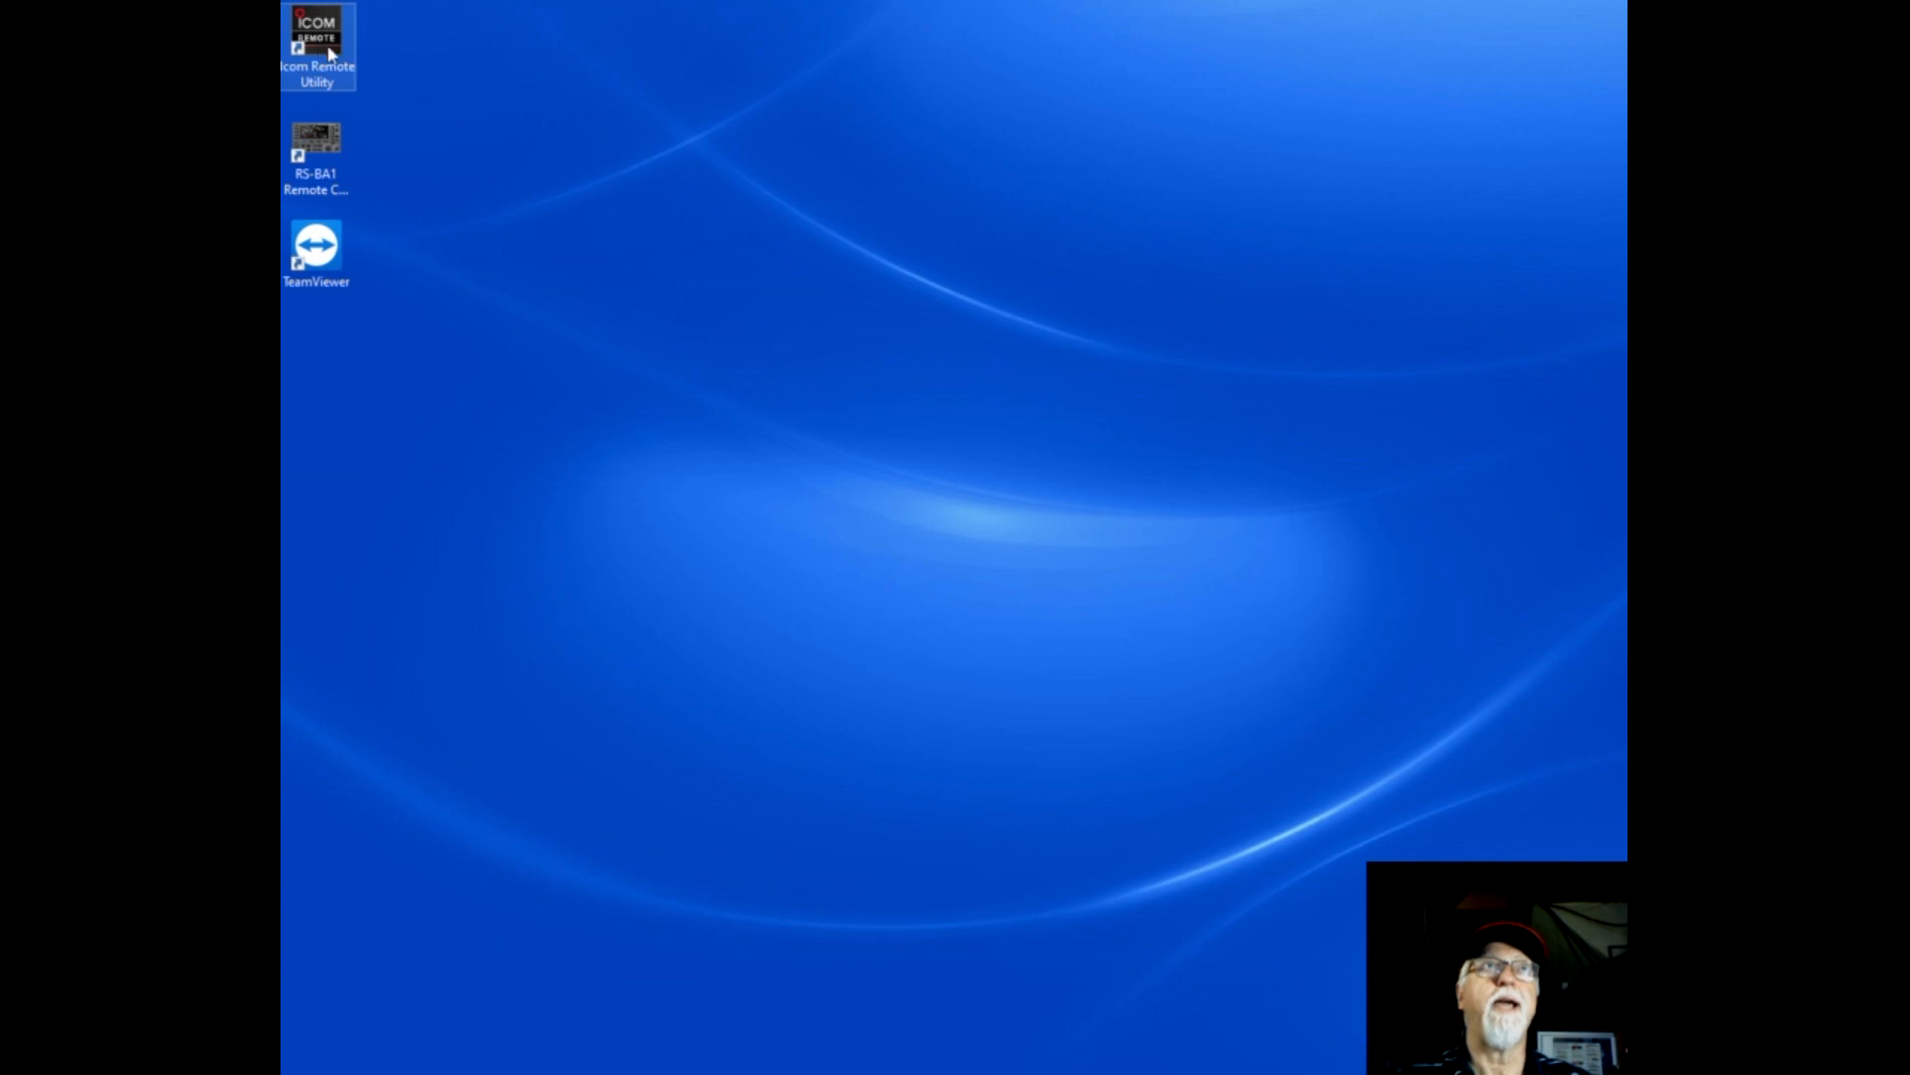
click(313, 152)
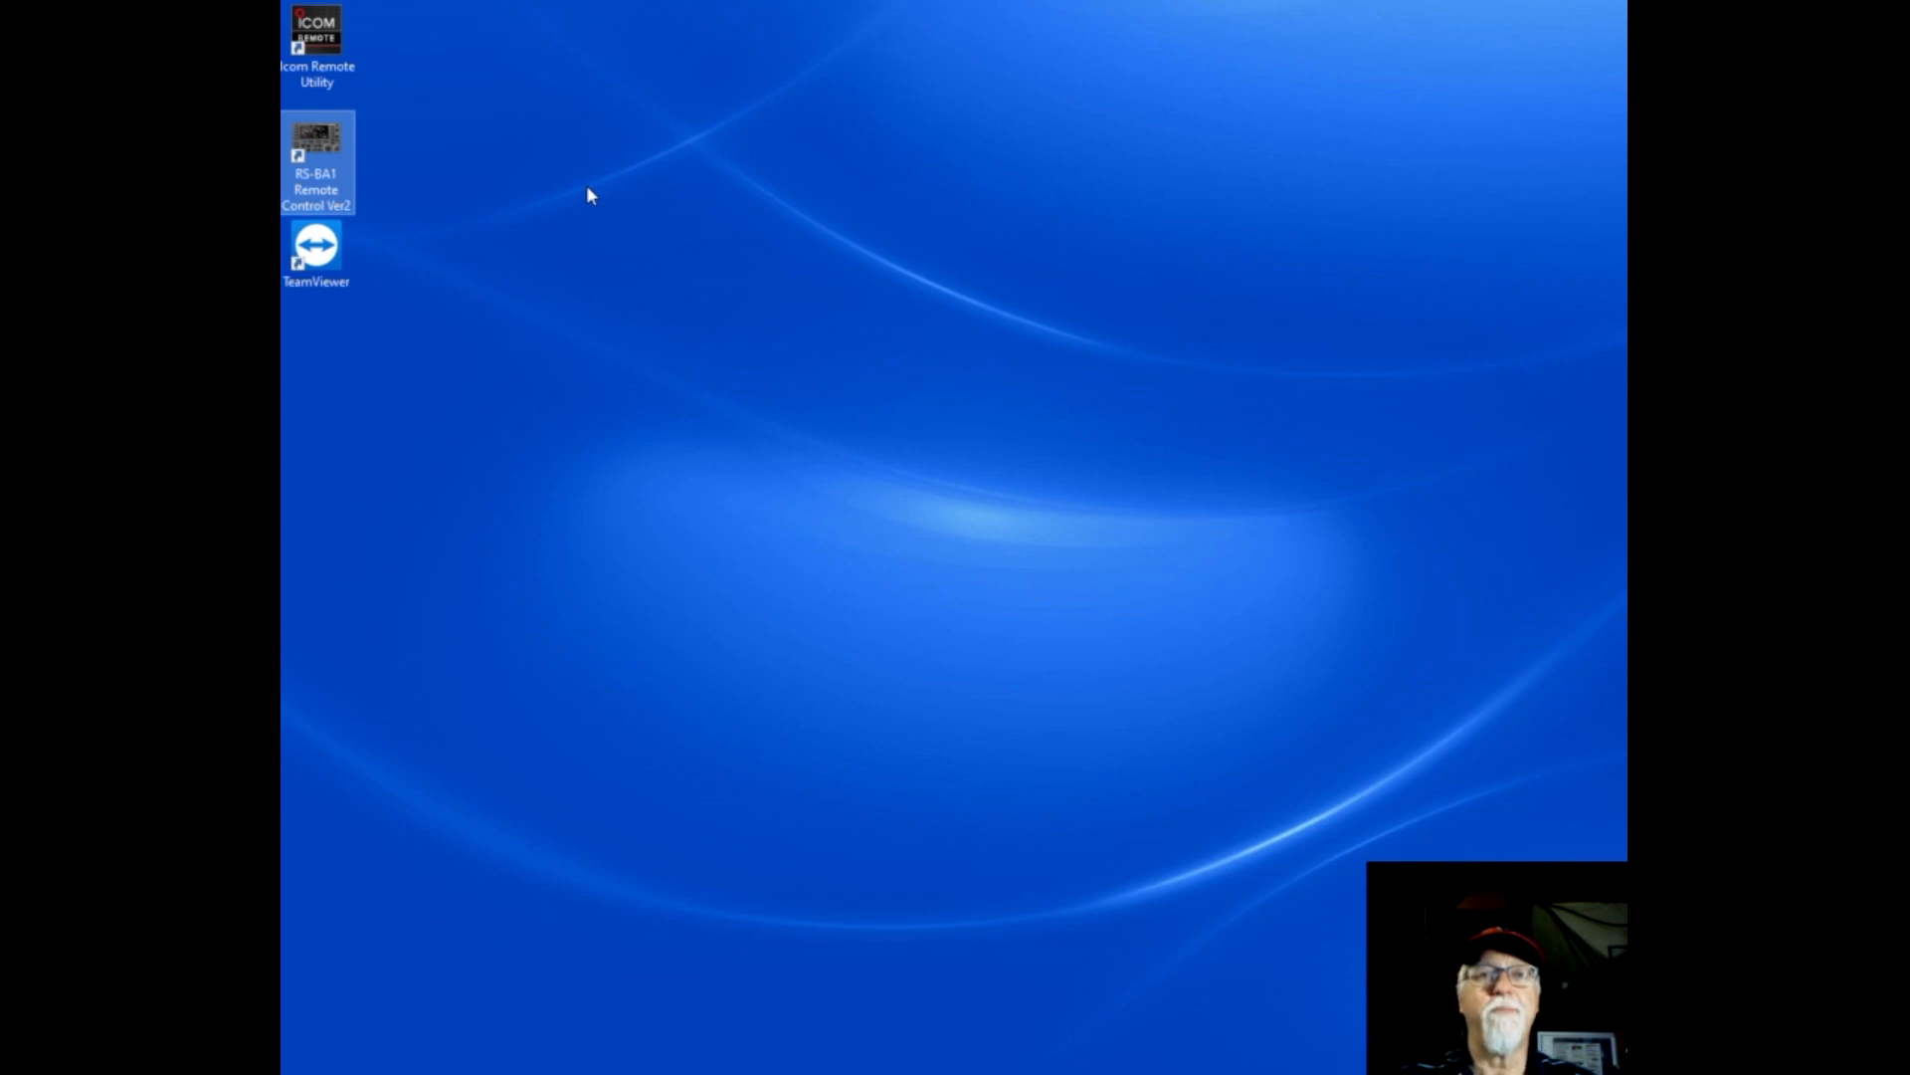
click(527, 159)
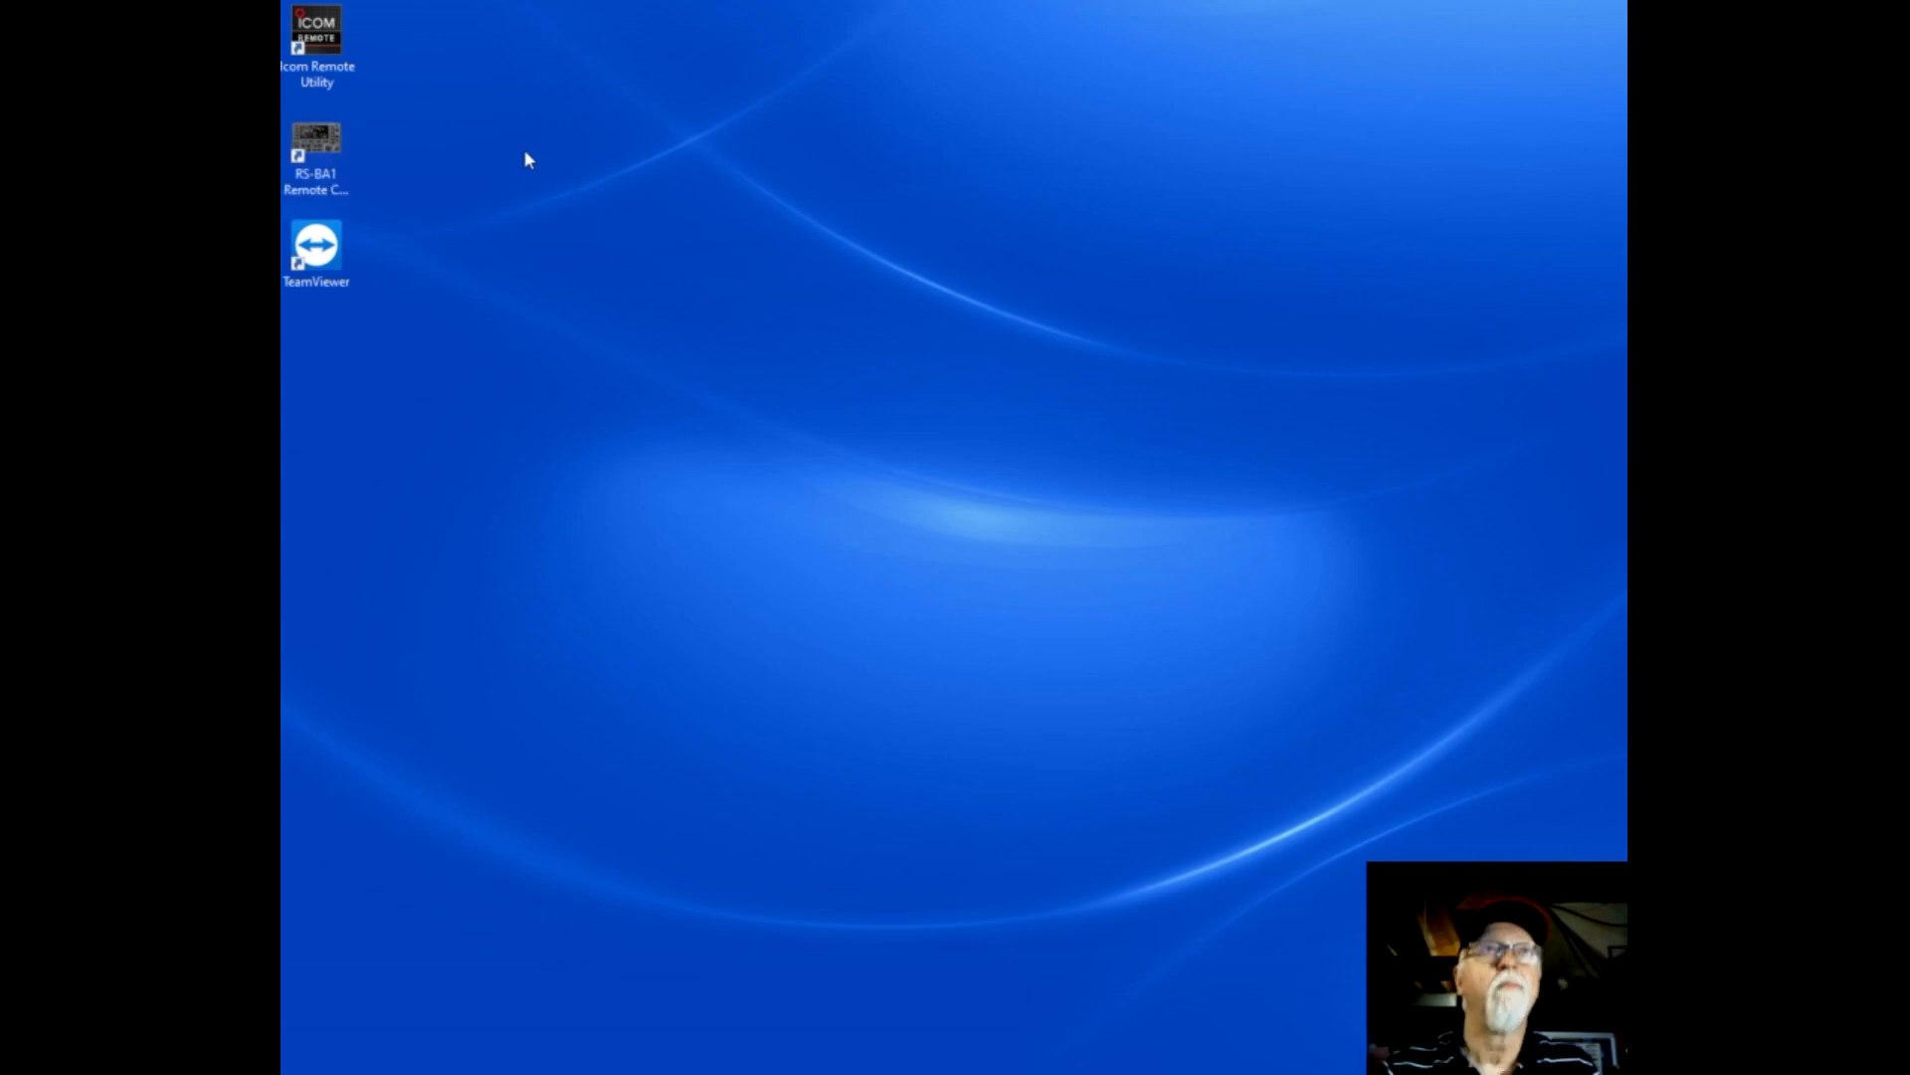
double_click(317, 47)
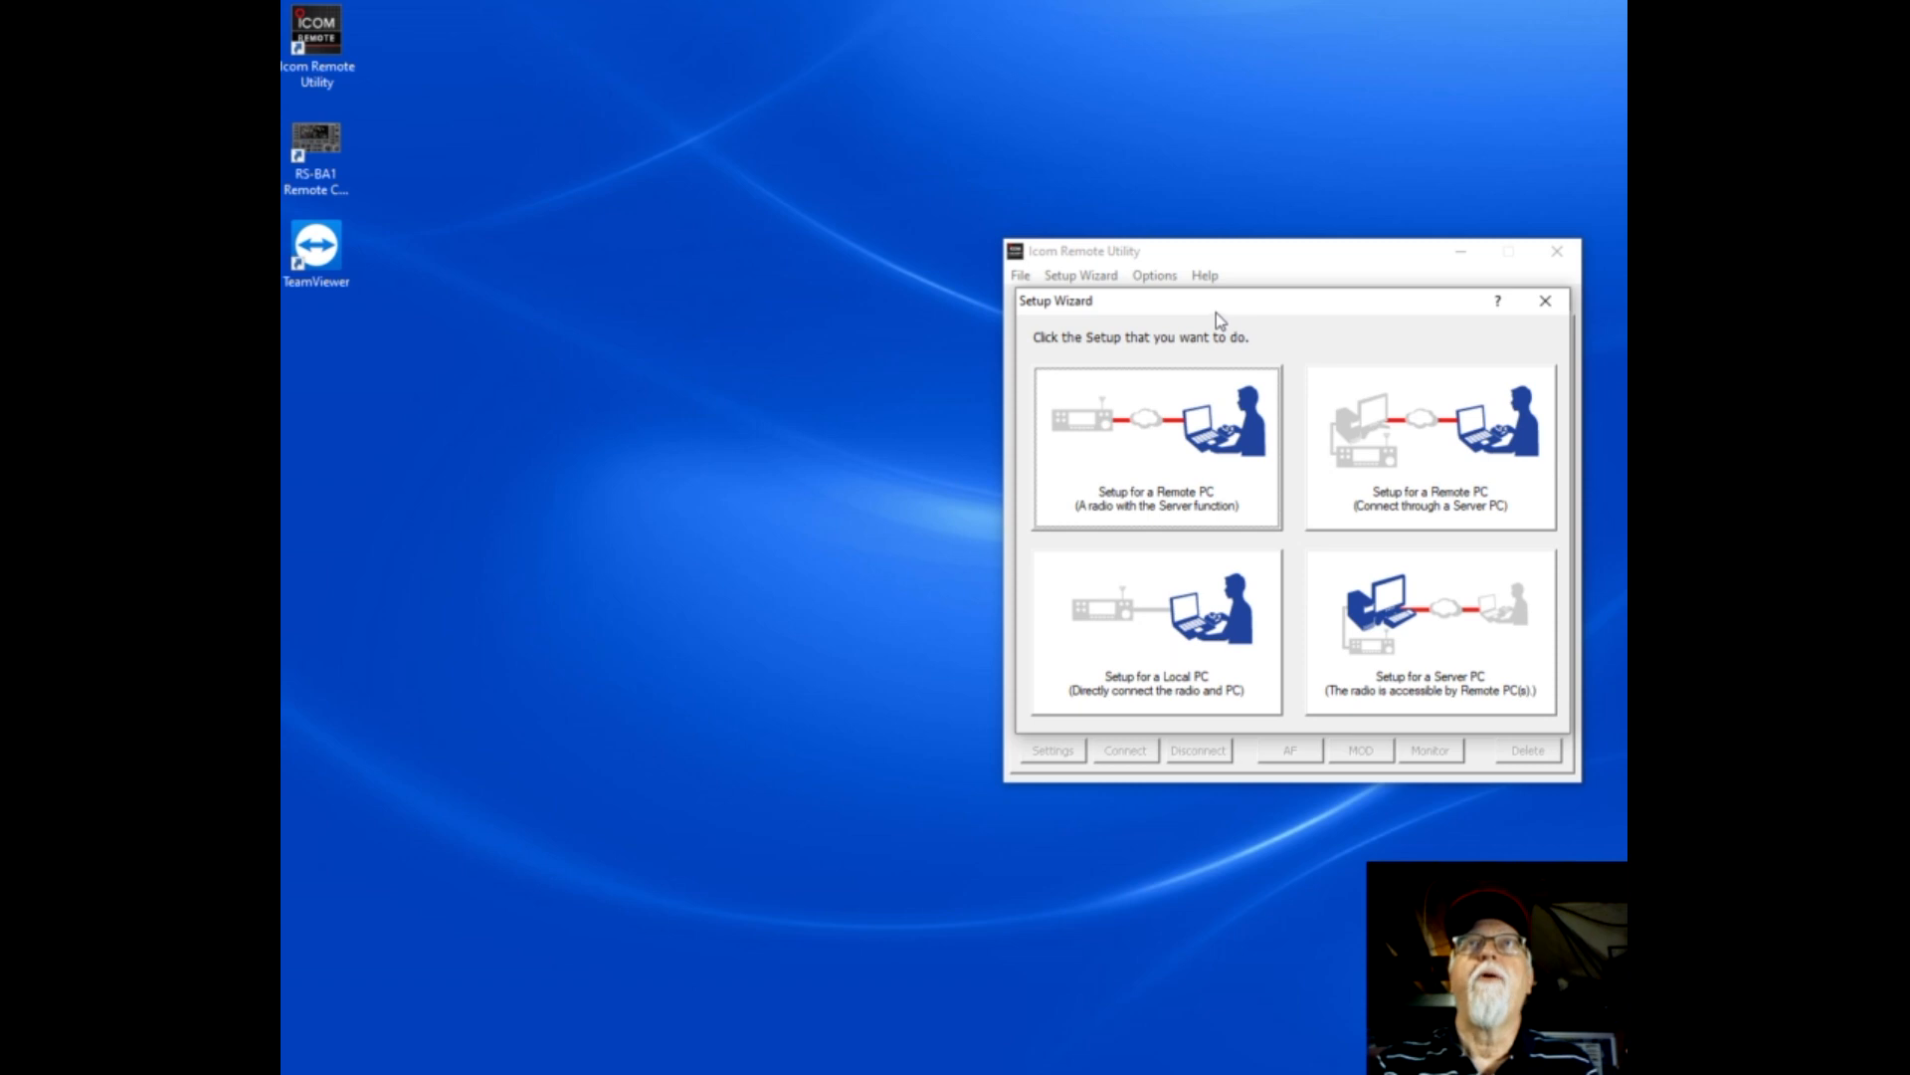
Step: Close the Setup Wizard and open Options > Local/Server Settings
click(1545, 302)
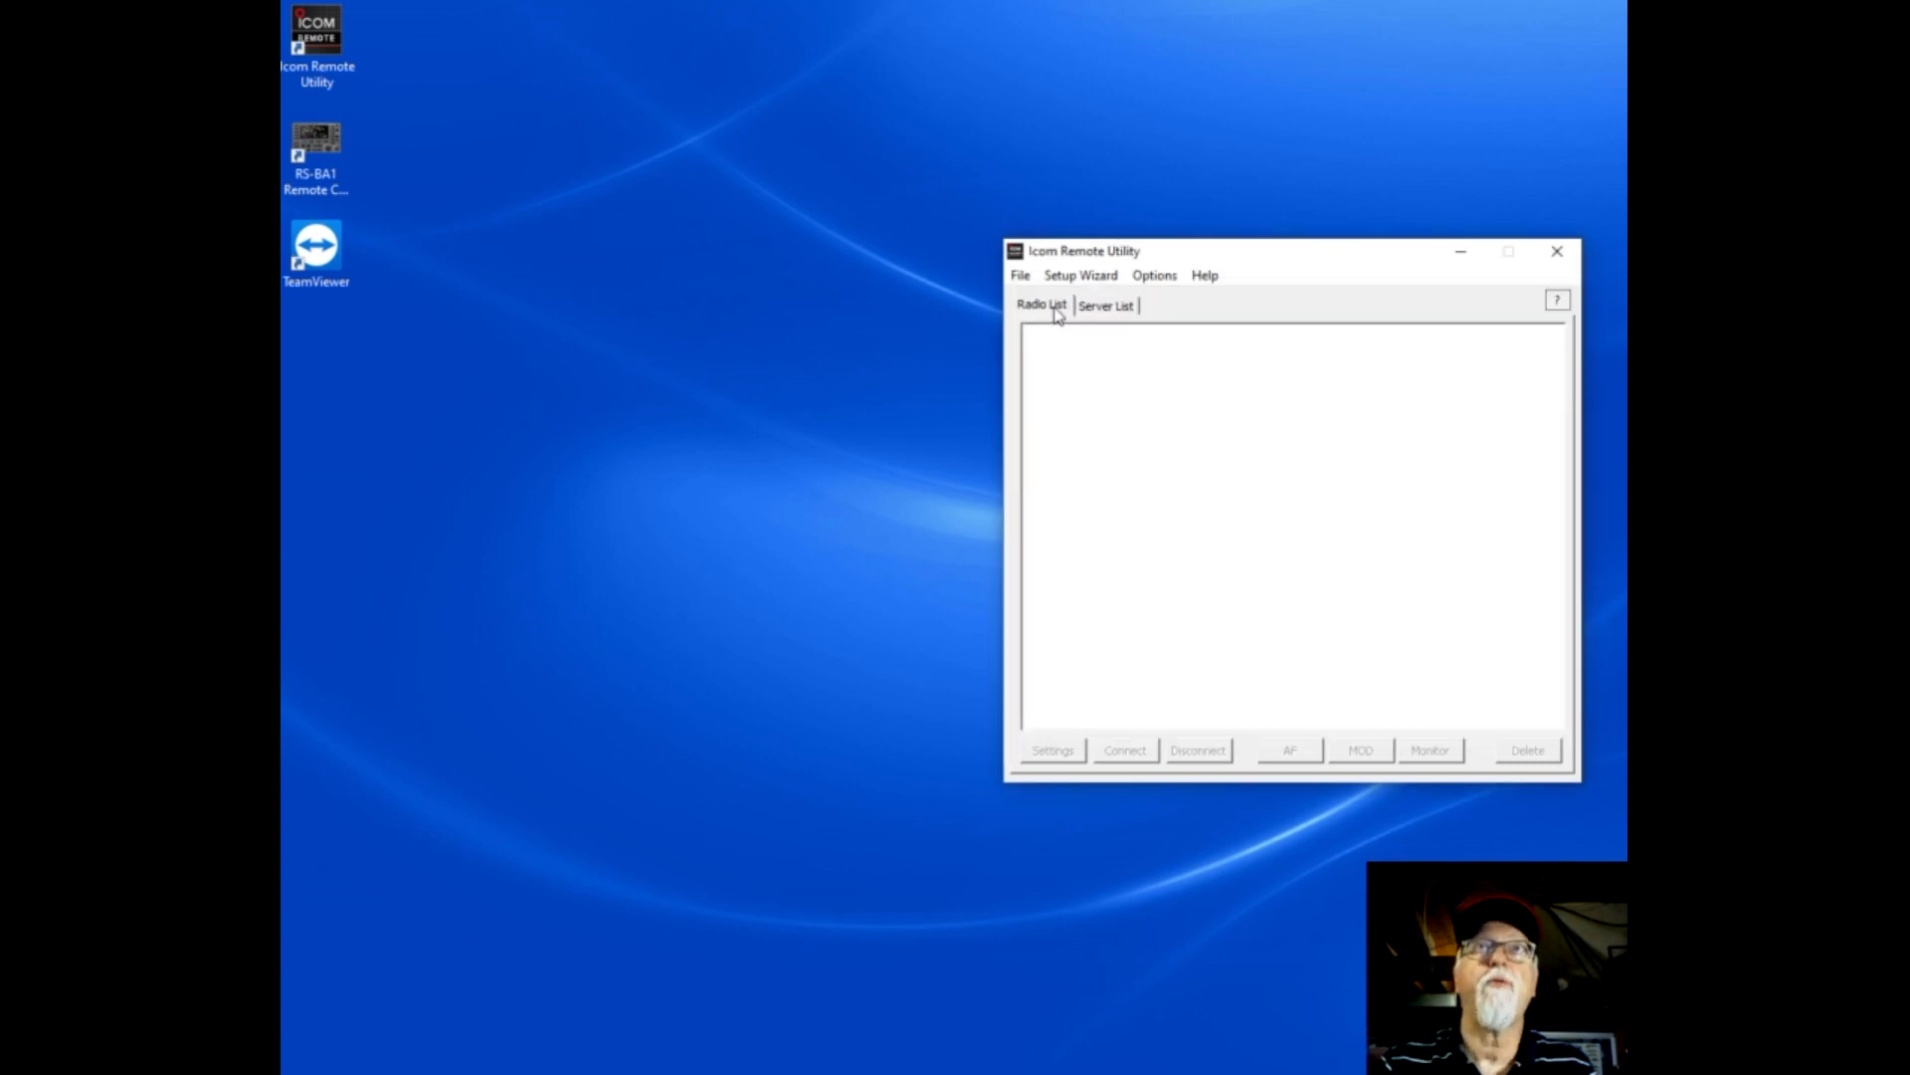
click(1155, 279)
click(1195, 300)
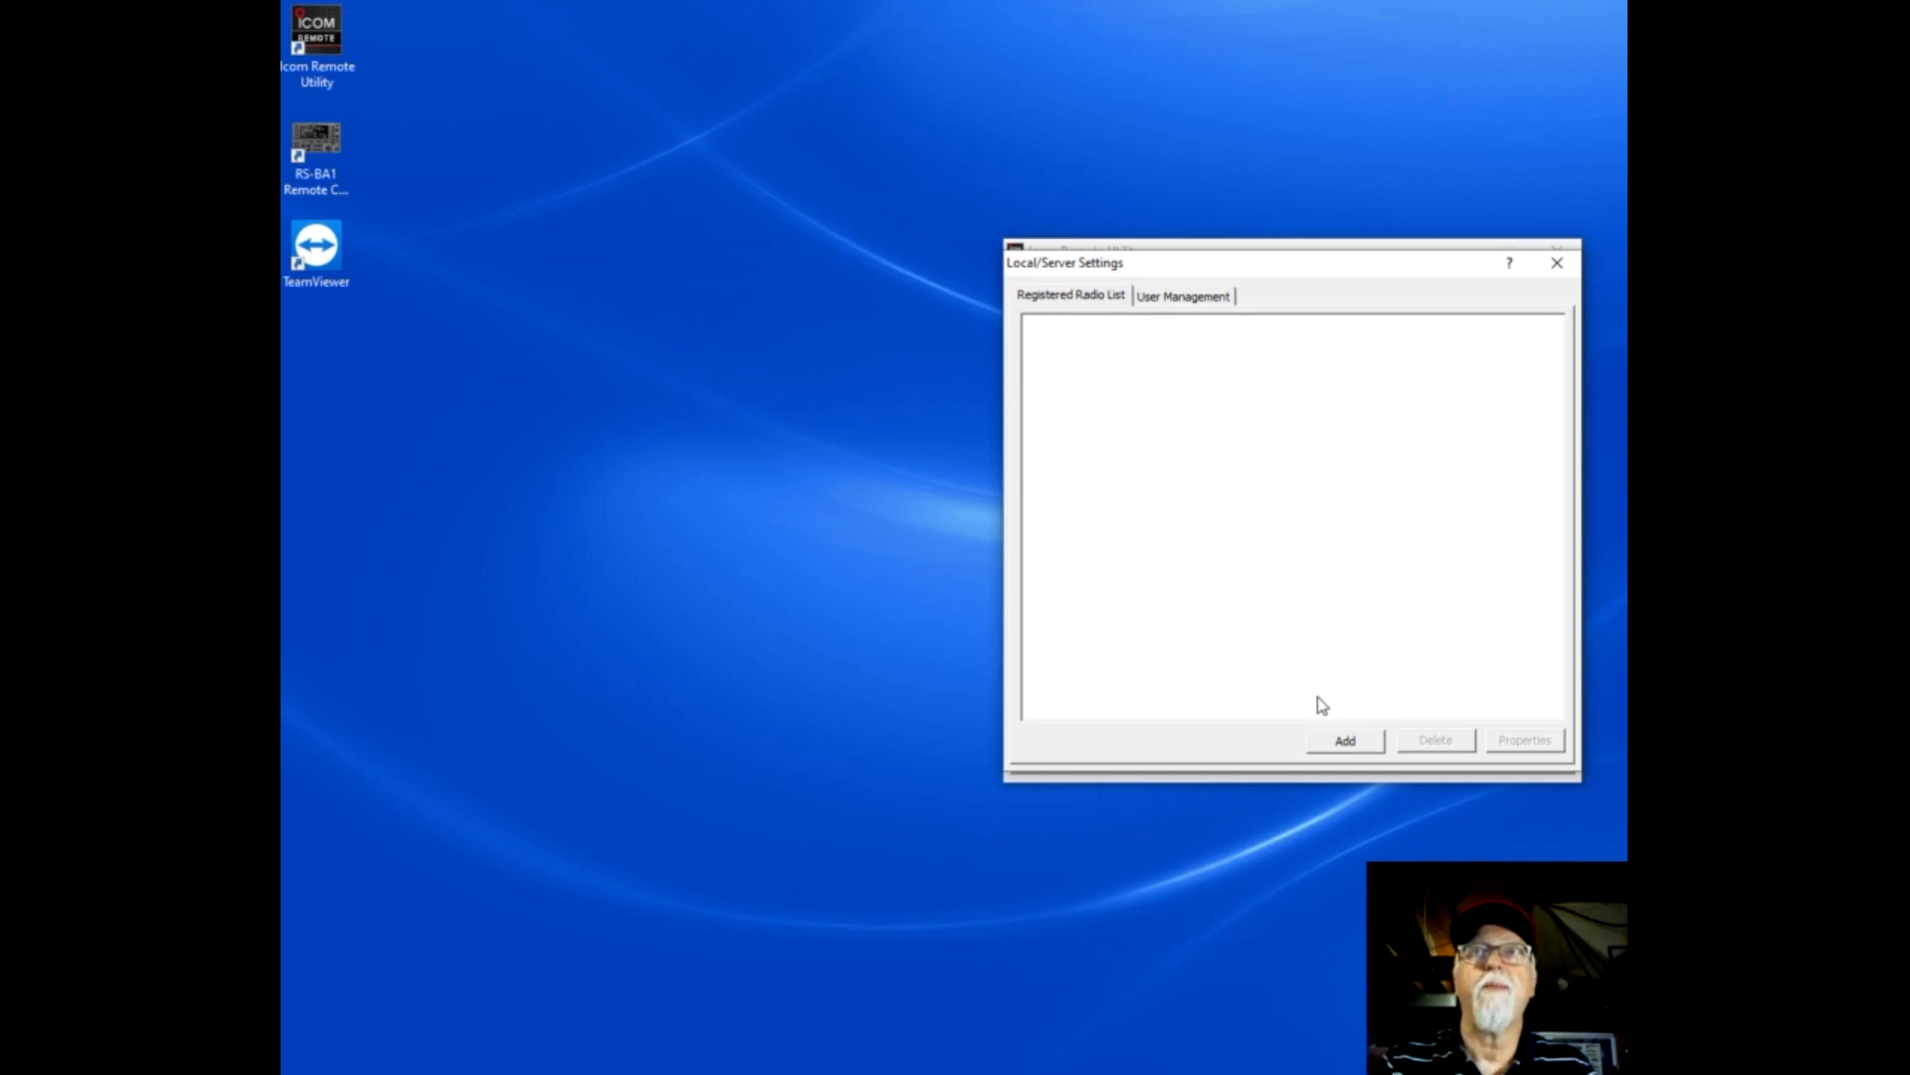
Step: Add a new radio for use Accessible from other PCs and continue to radio selection
click(1344, 742)
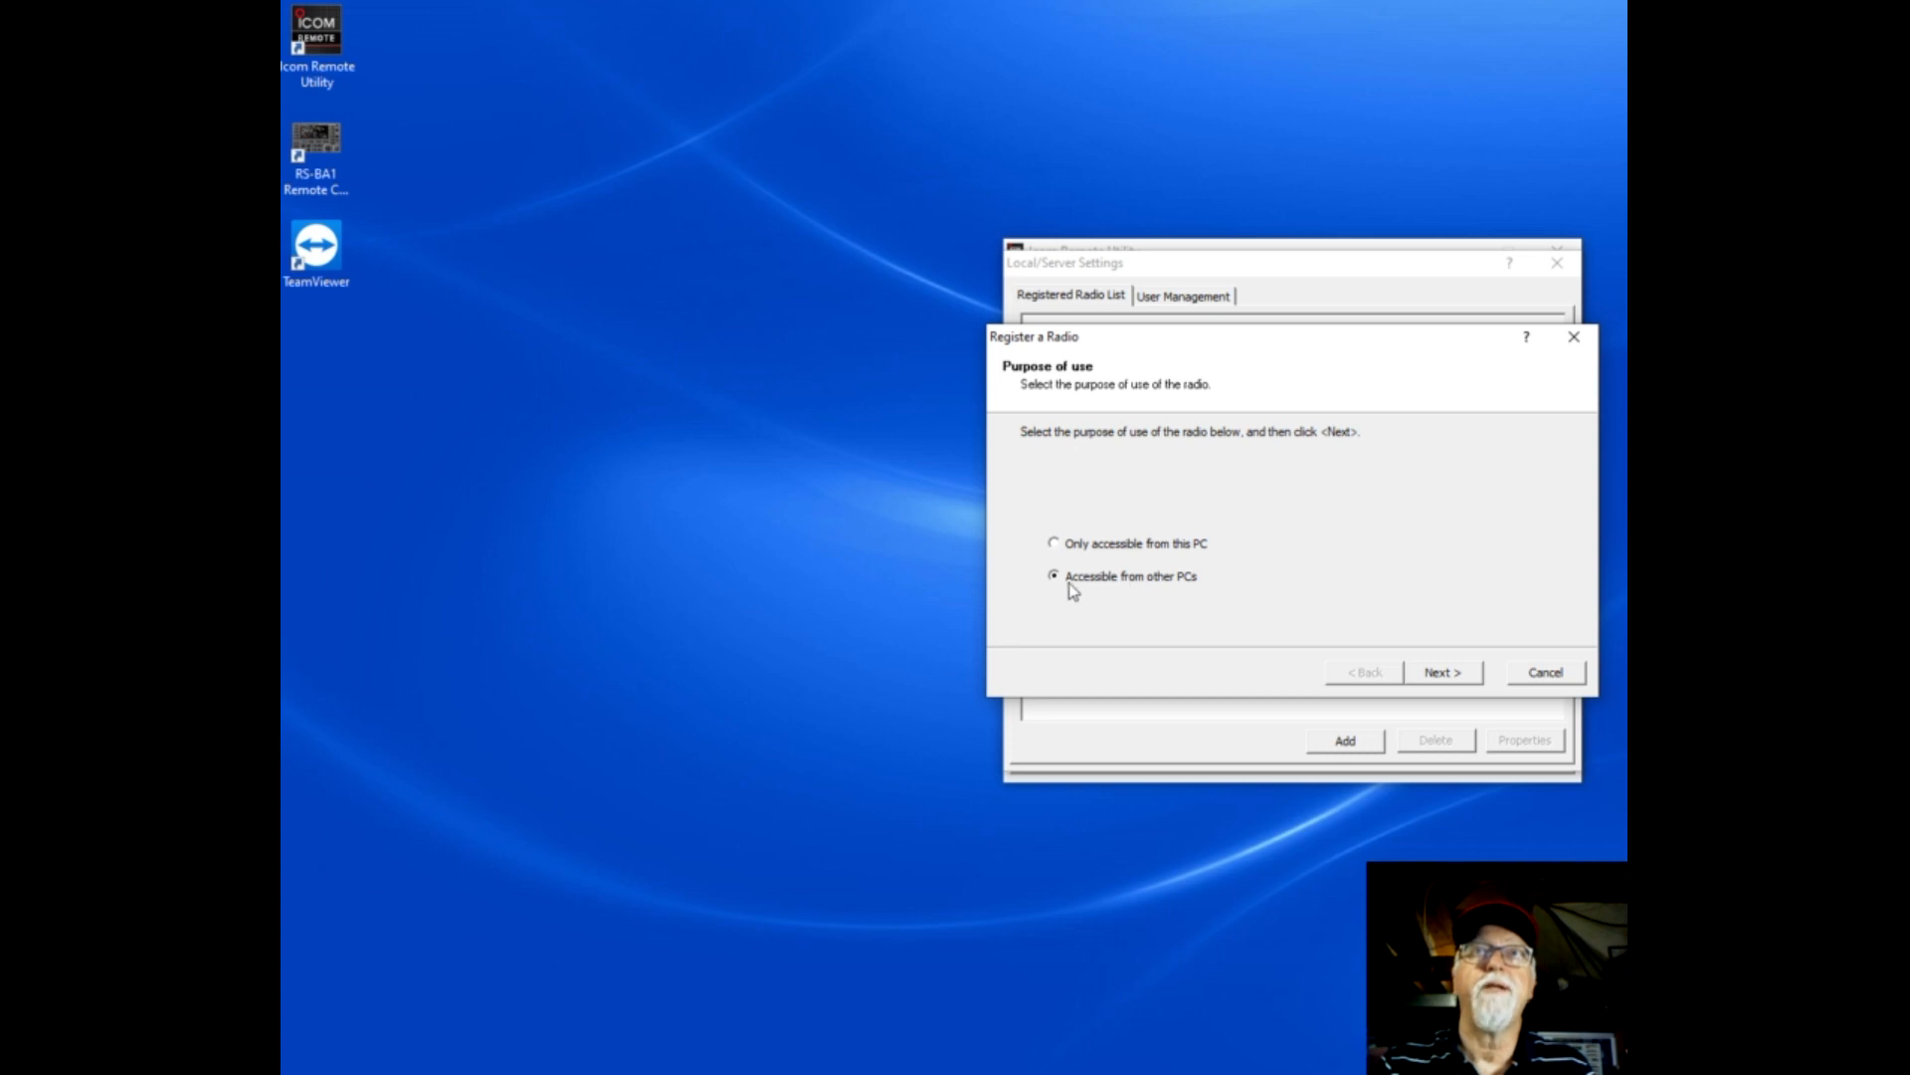
click(1439, 674)
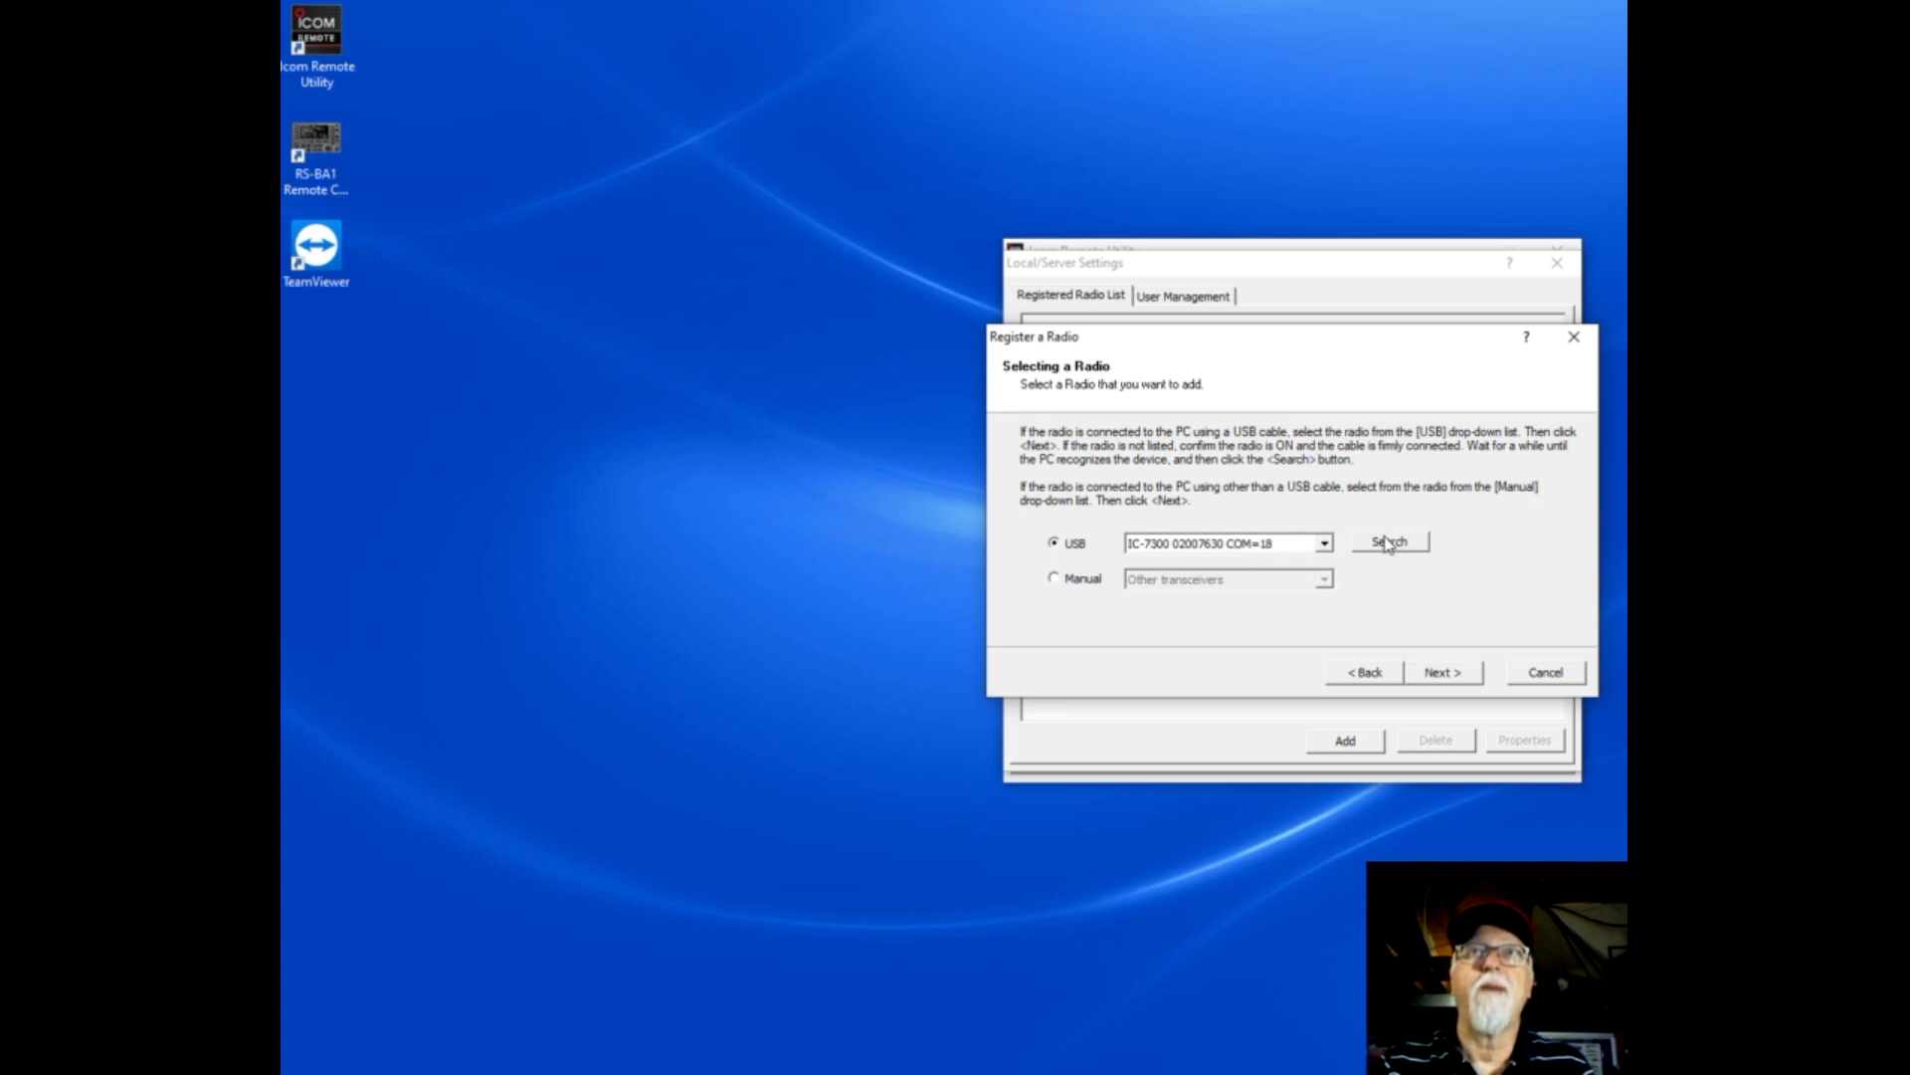
Step: Keep the USB IC-7300 on COM18, accepting CI-V address 94 at 115200 baud
click(1057, 581)
click(1324, 581)
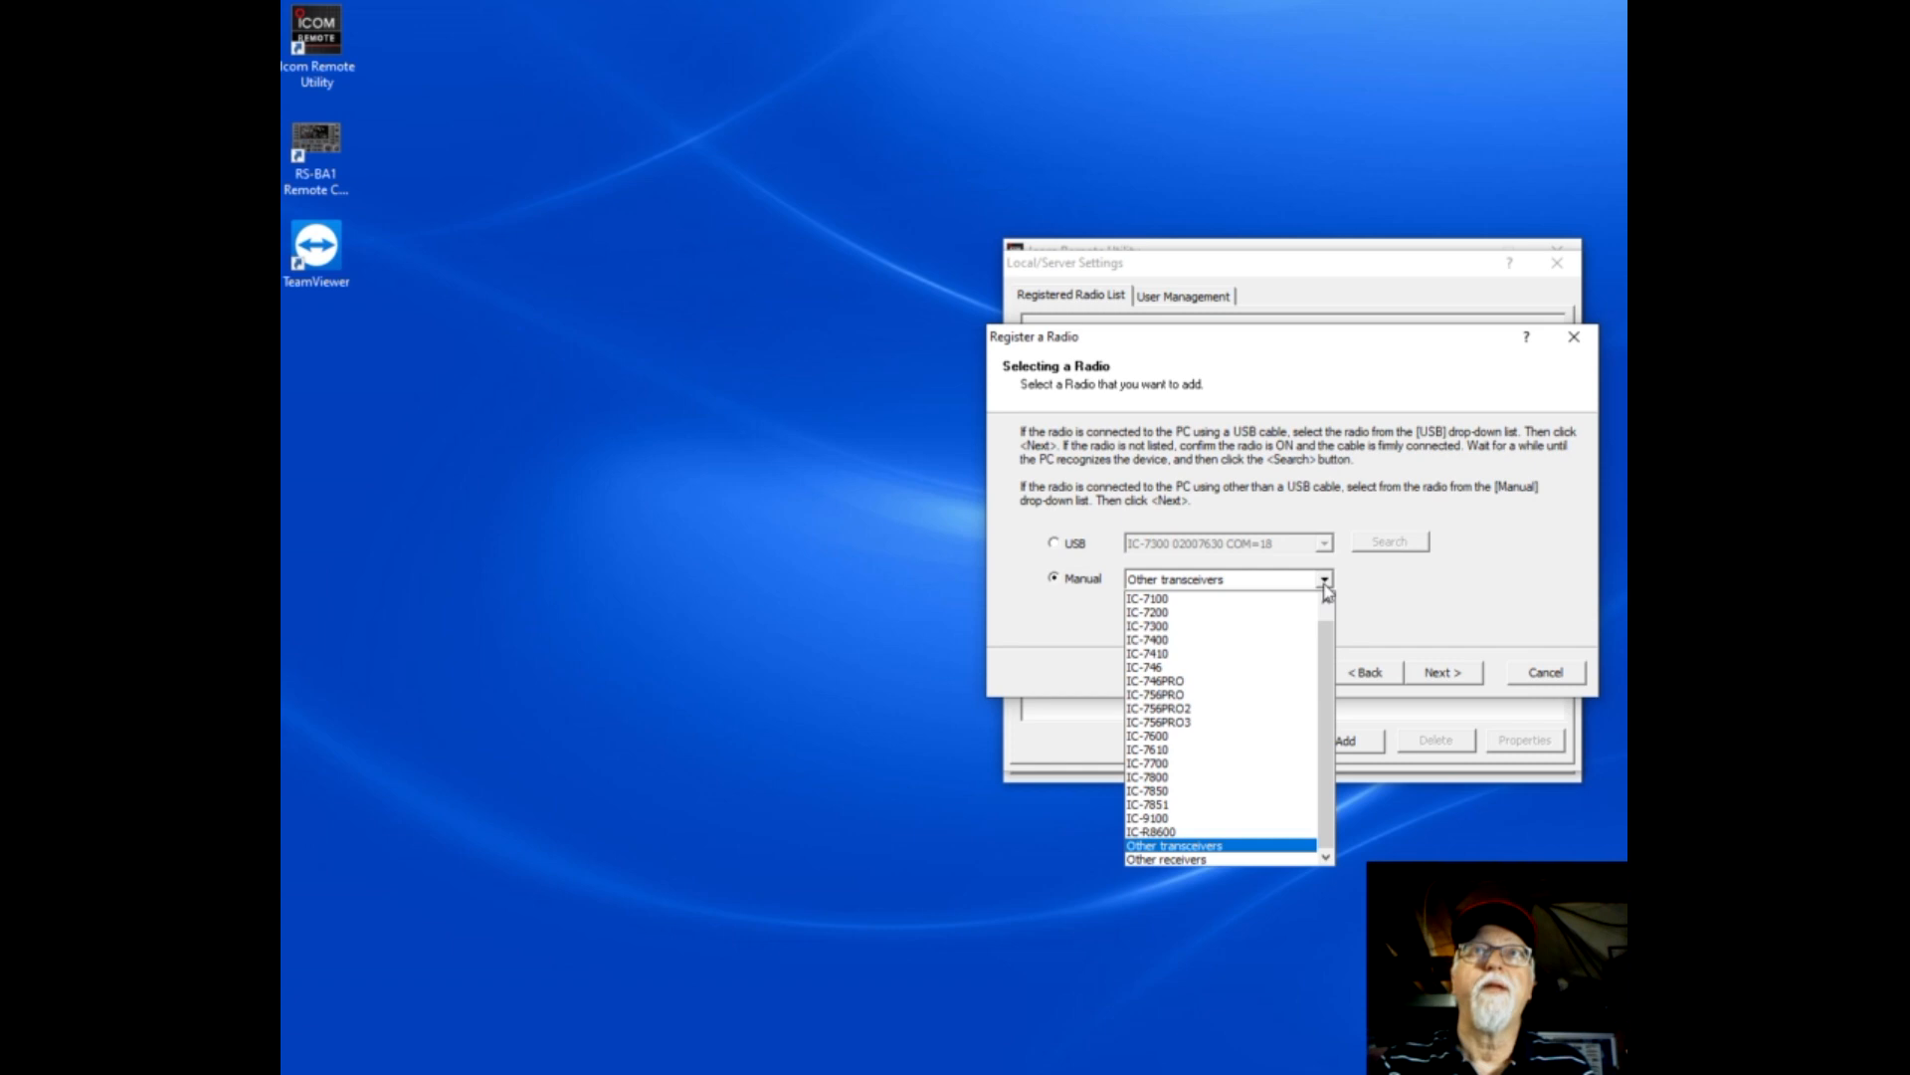
click(1324, 583)
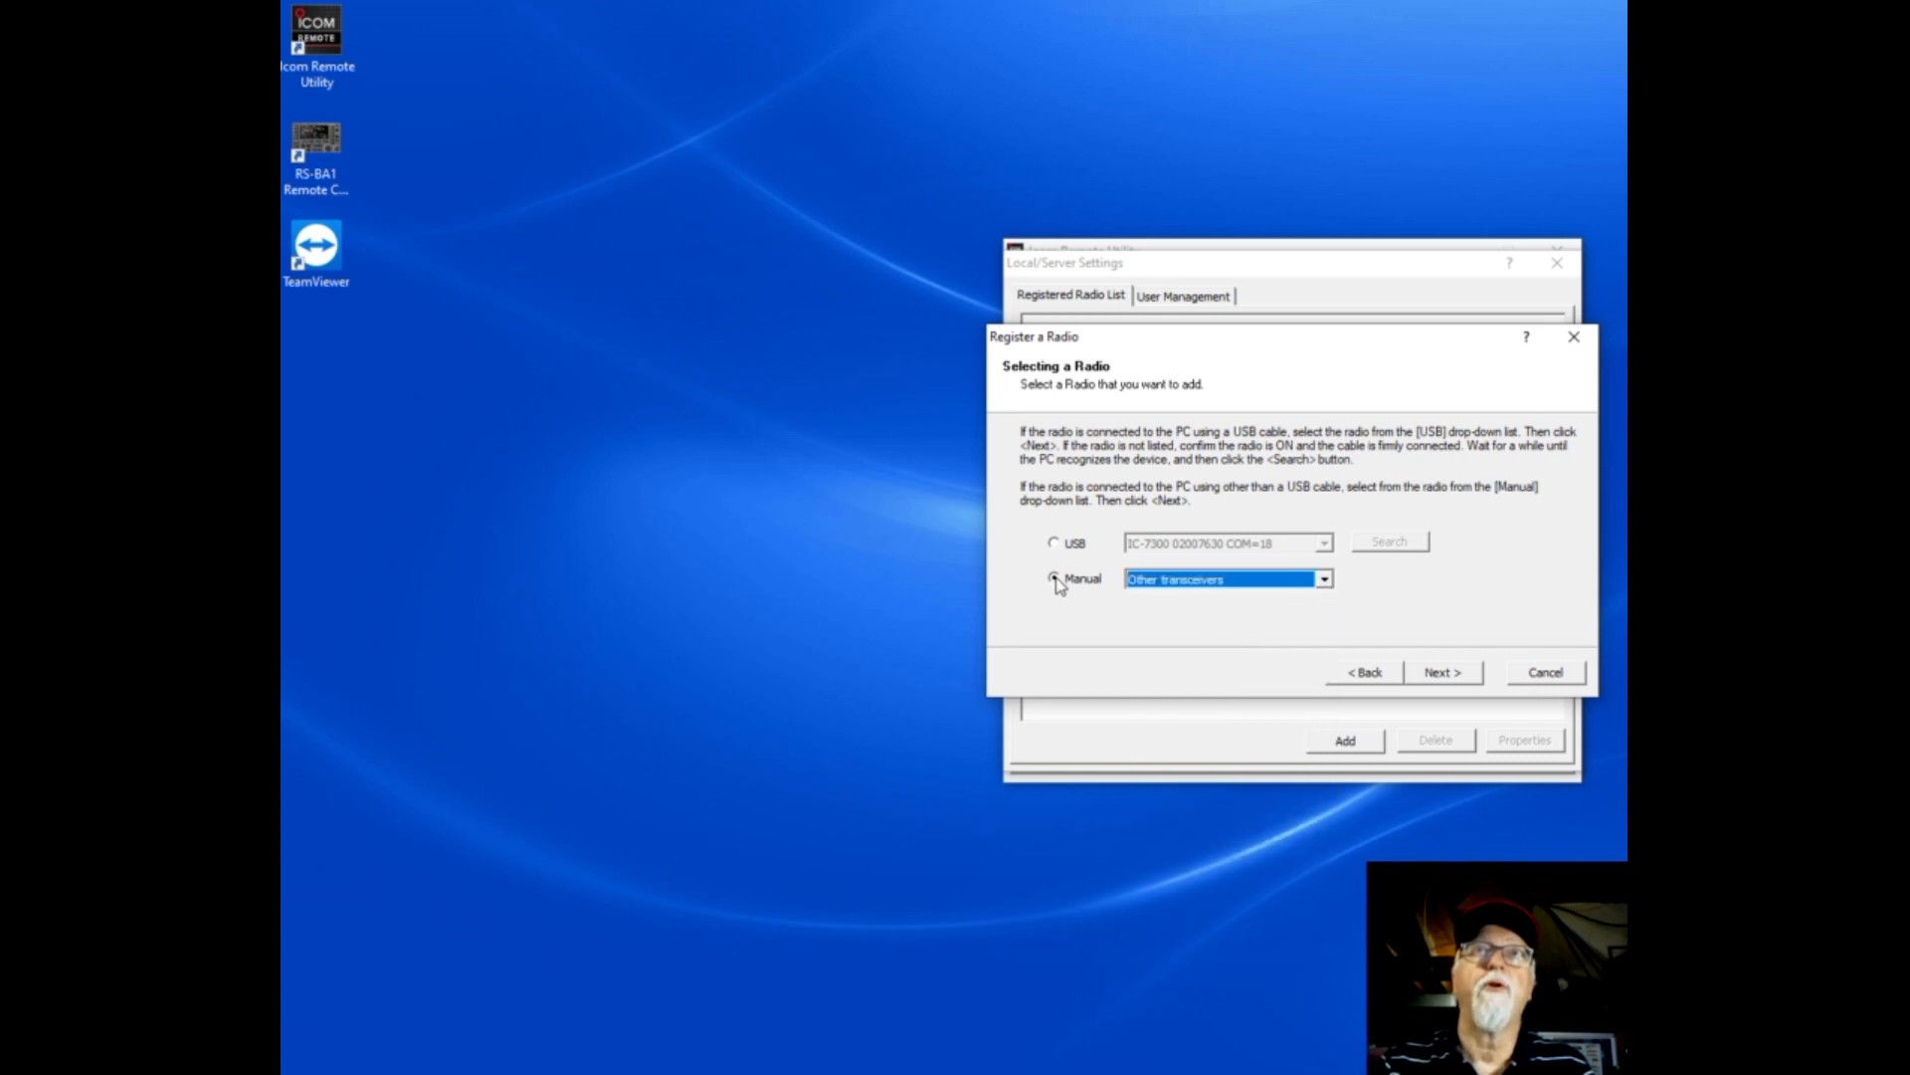
click(1054, 544)
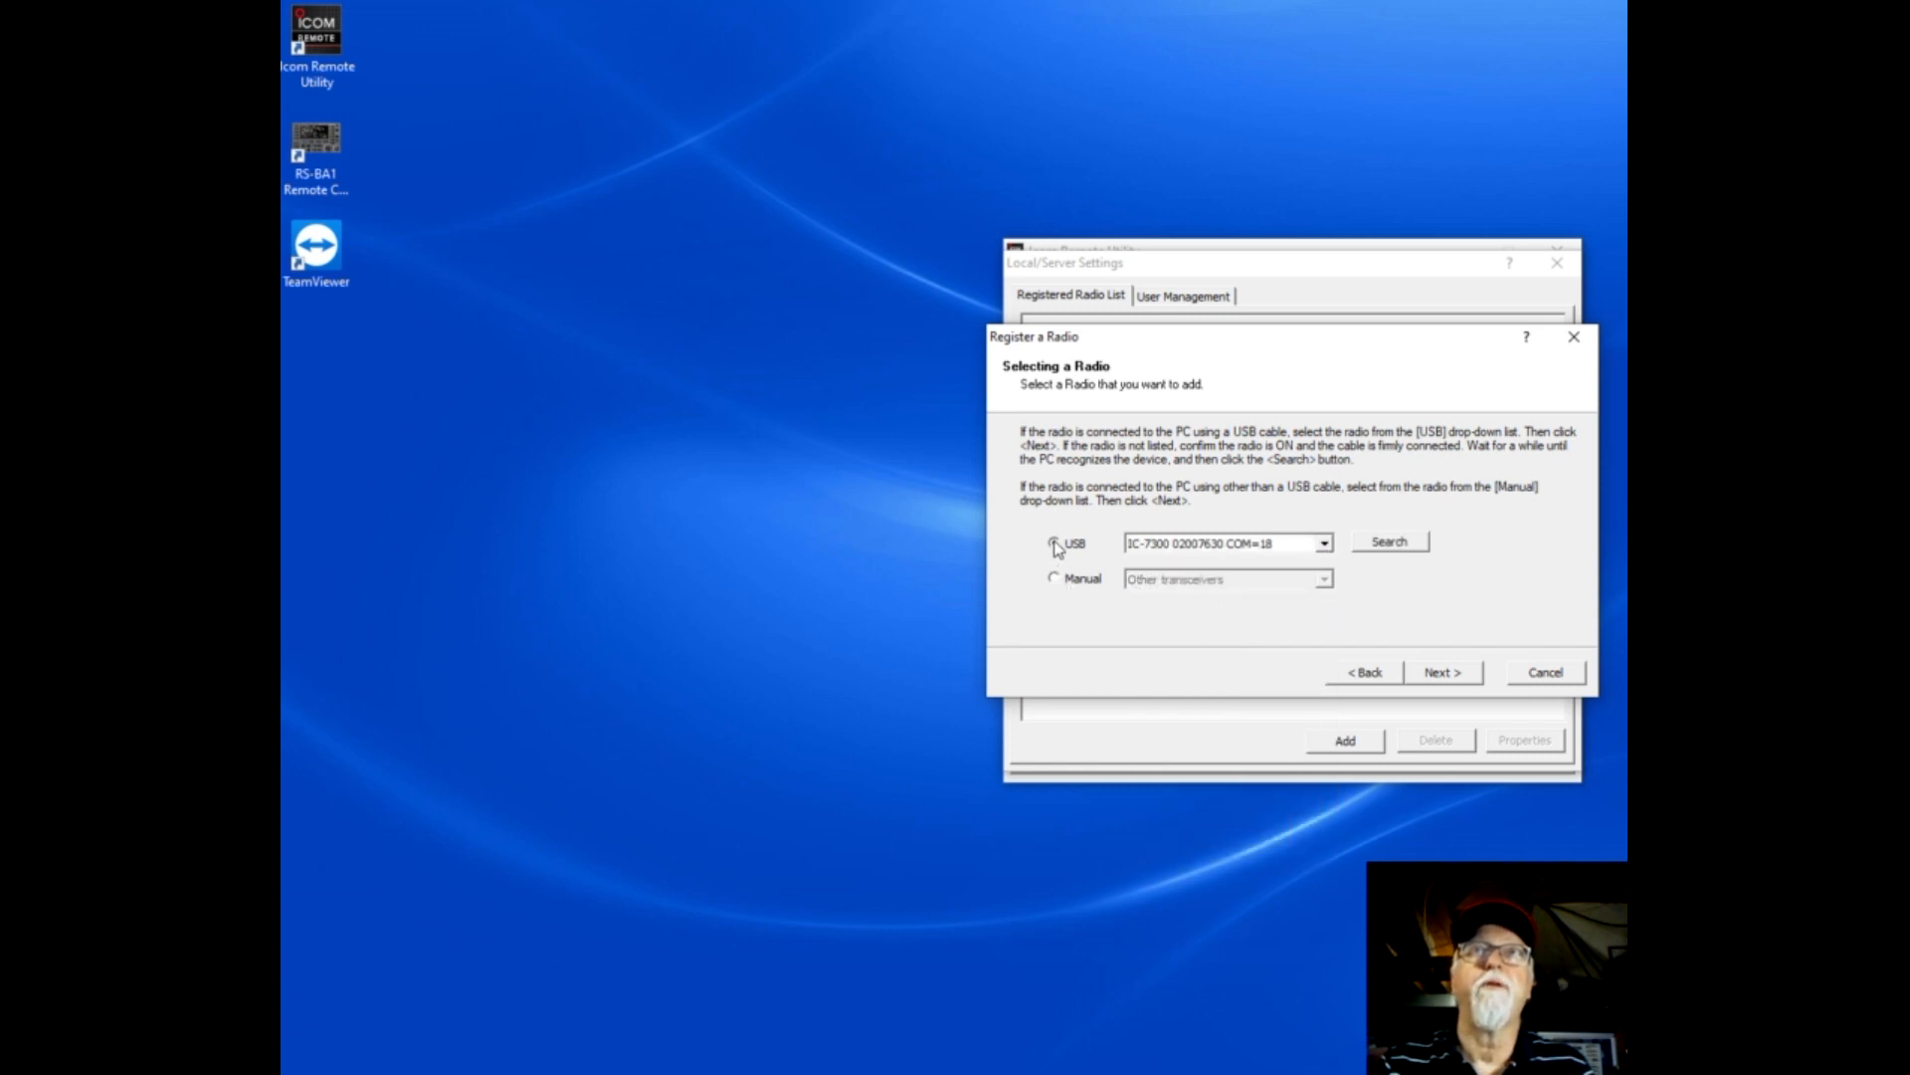
click(1441, 674)
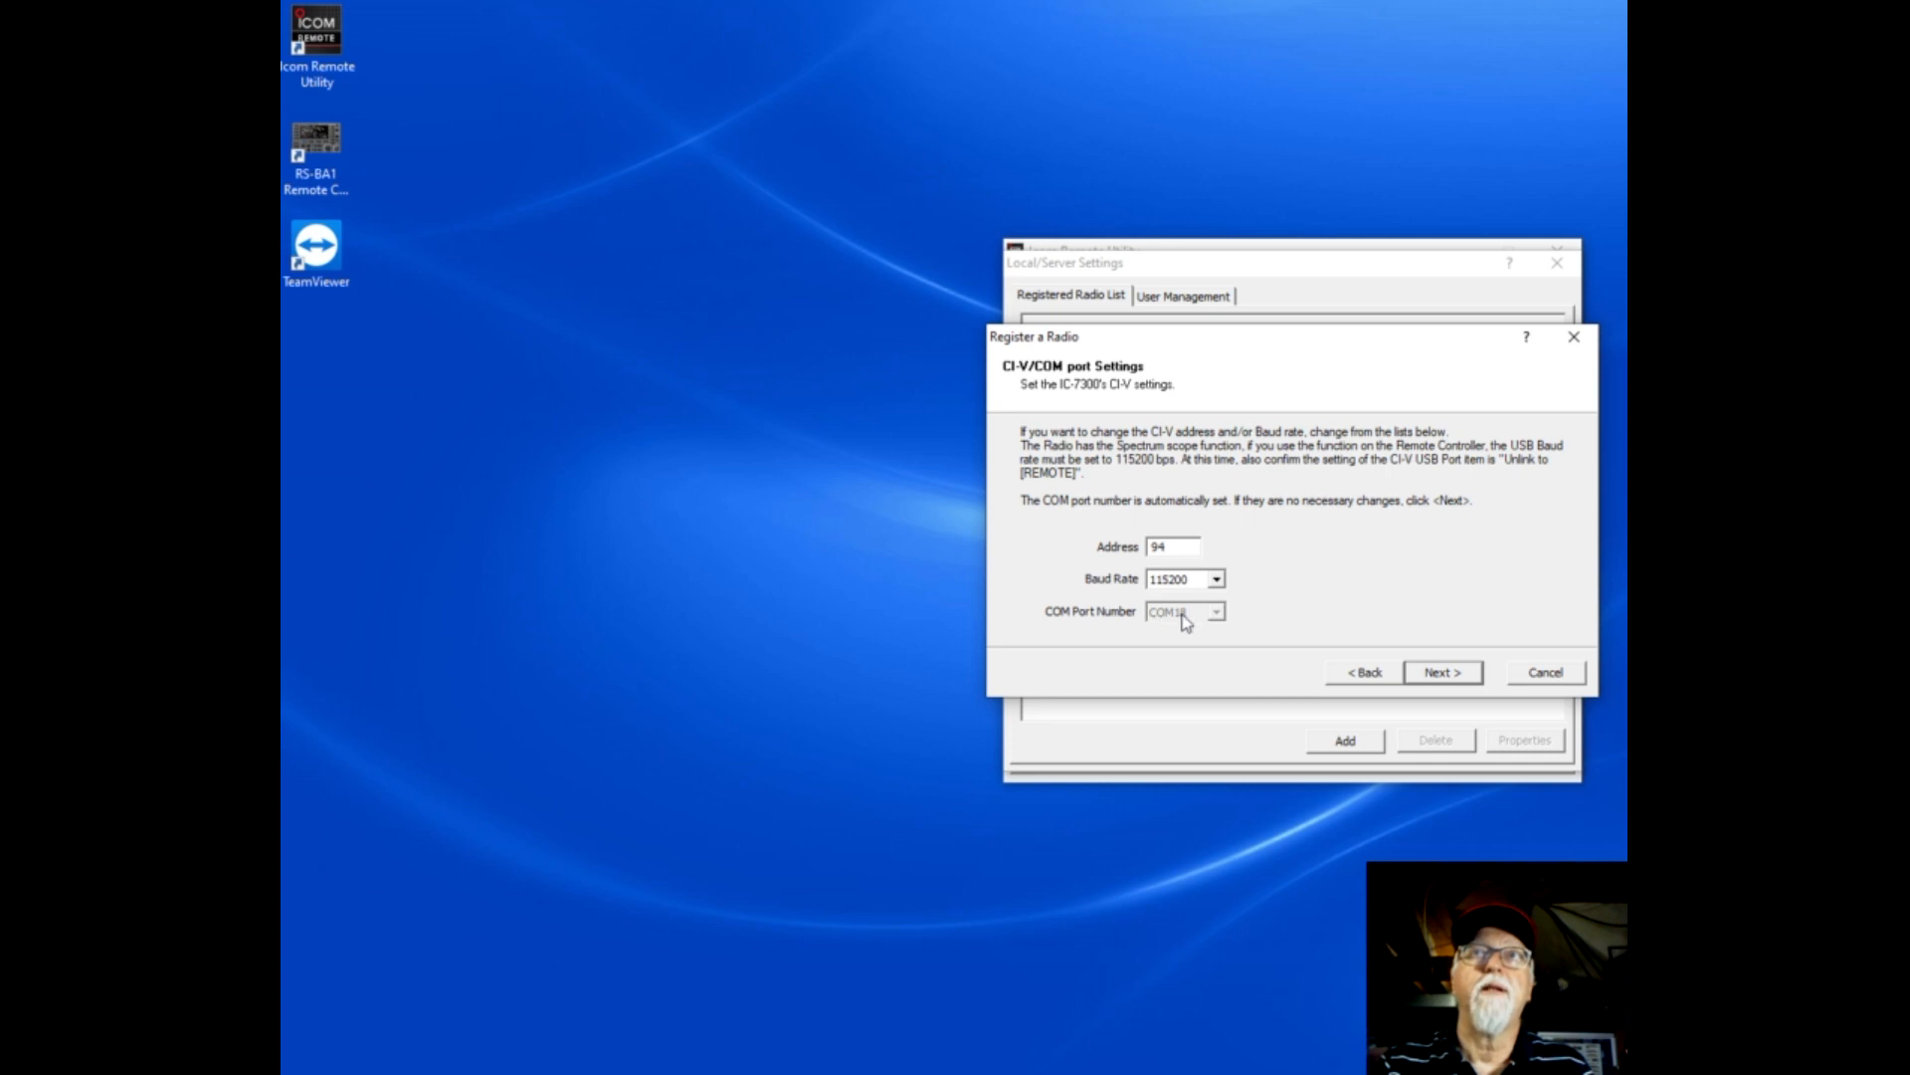
click(1436, 674)
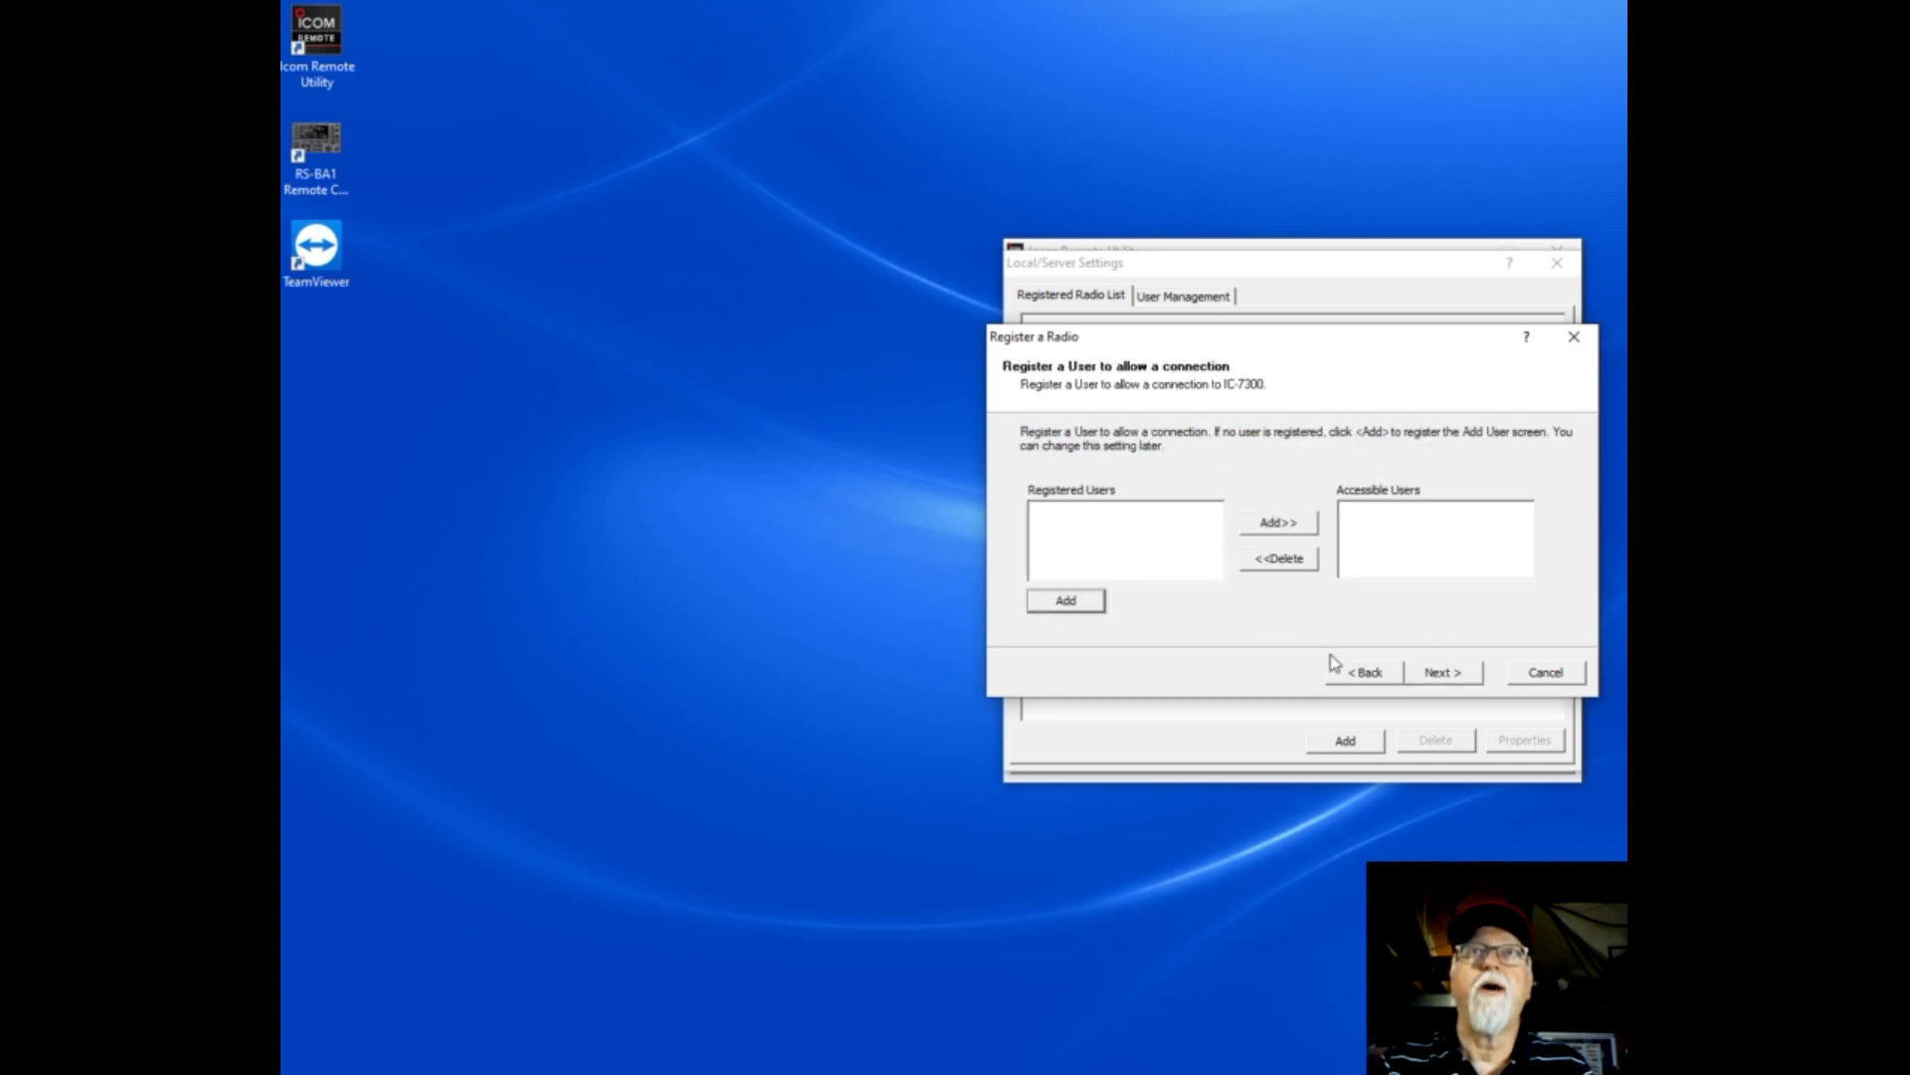
Step: Create an admin user with its password, allow it on the radio, and keep the suggested radio name
click(1066, 602)
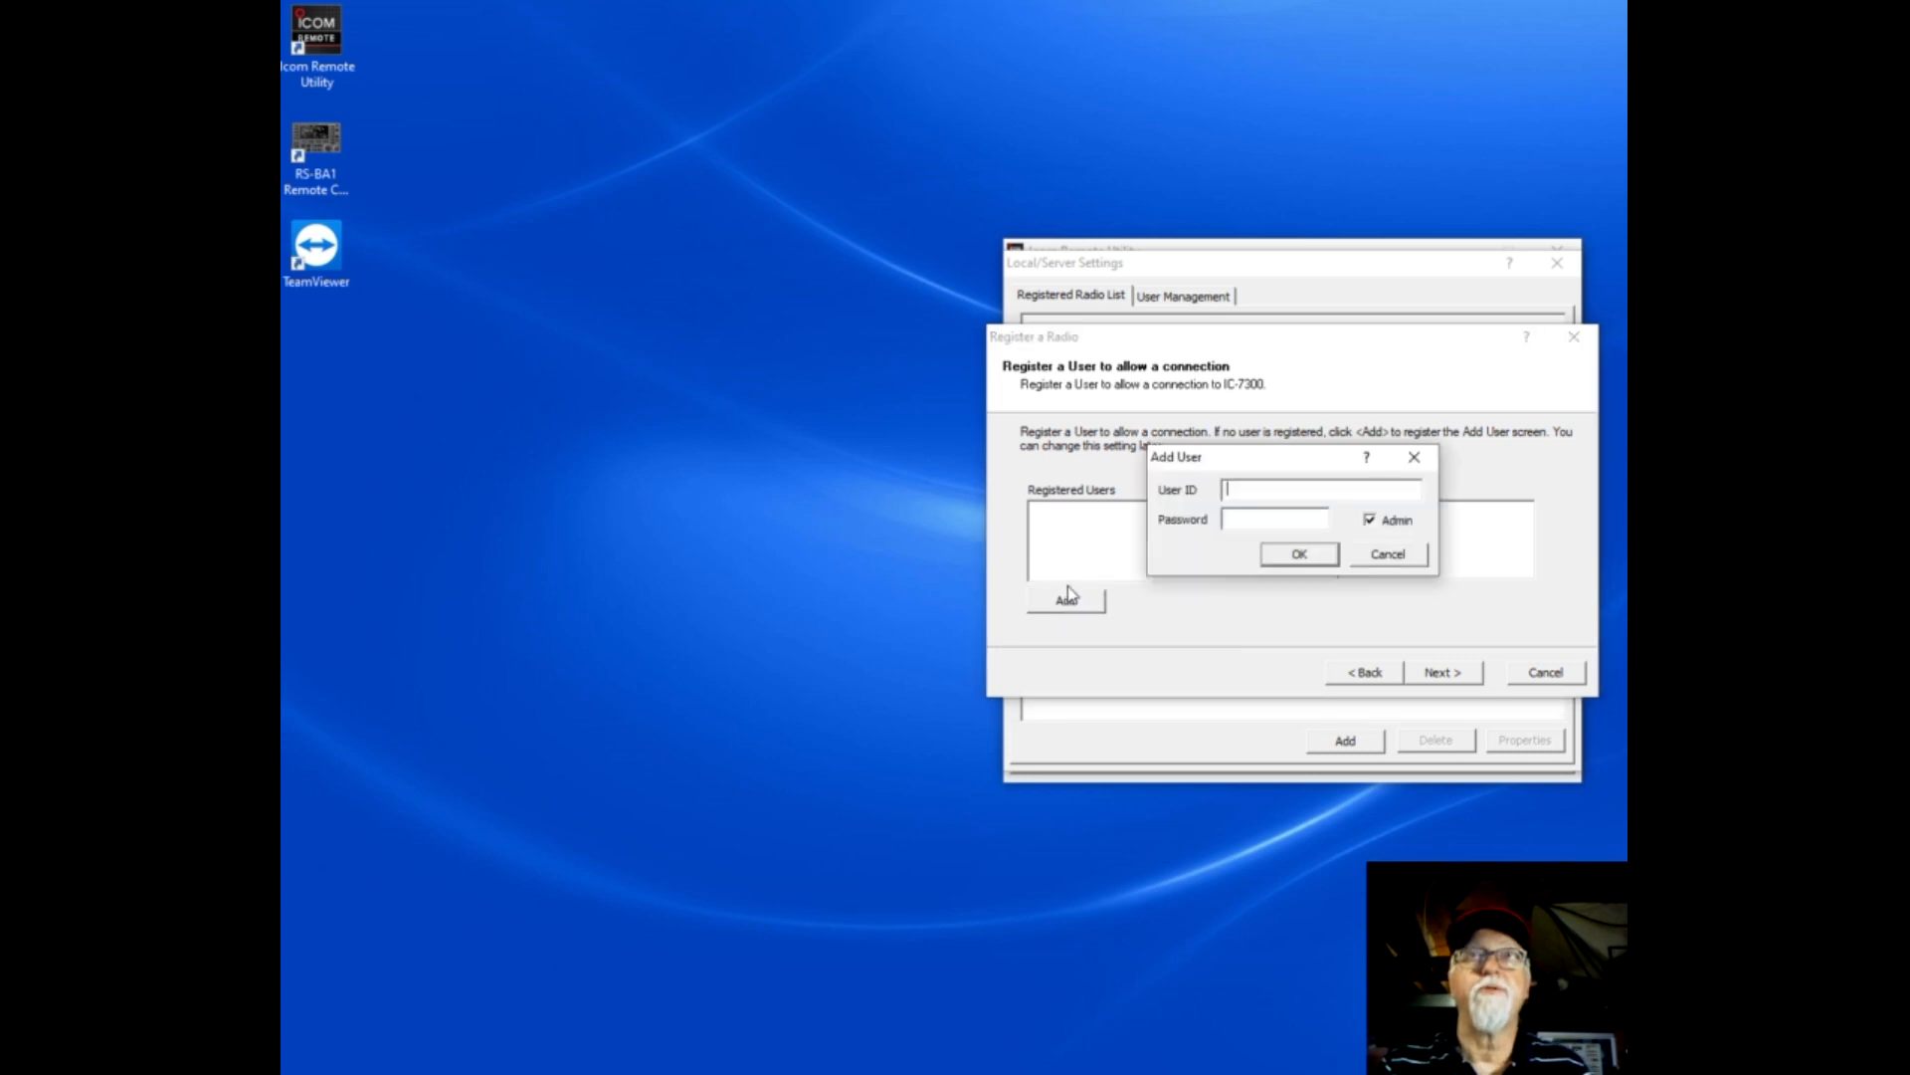
text(ka8oad)
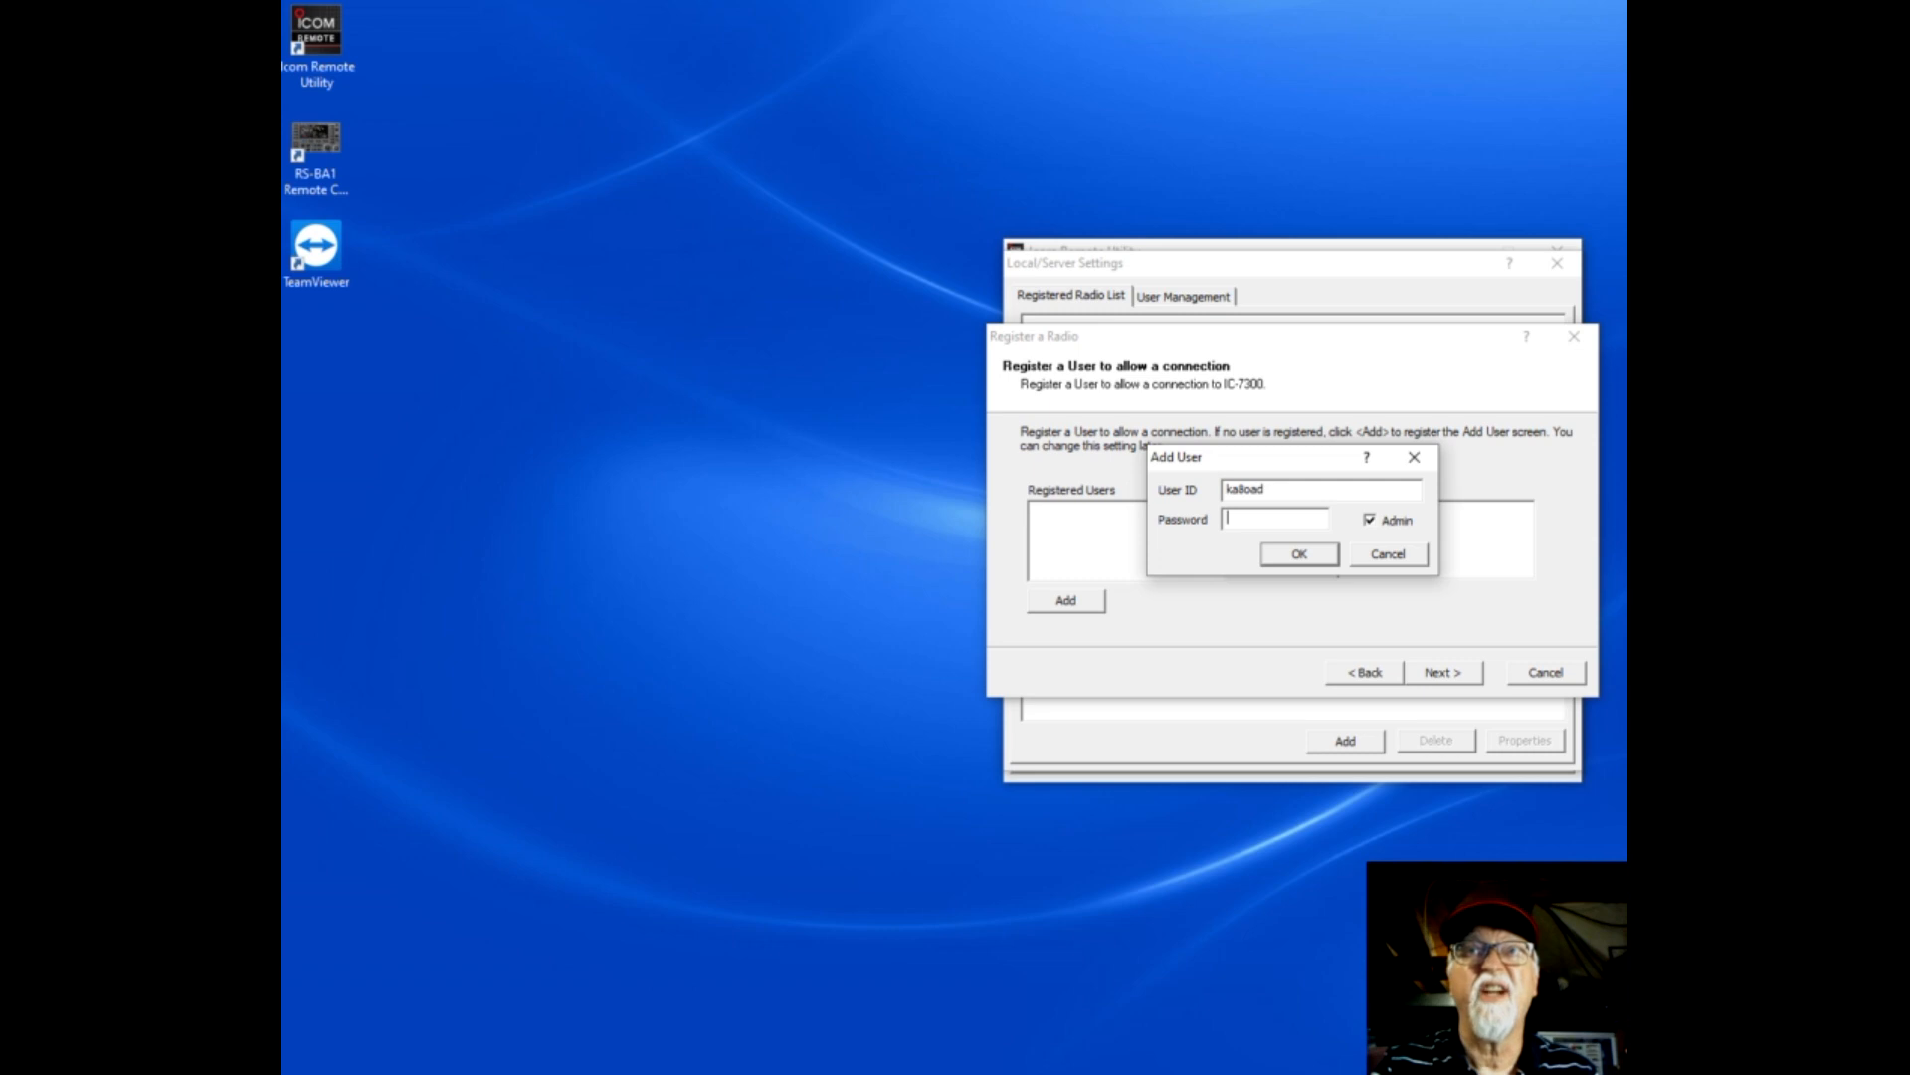
text(**********)
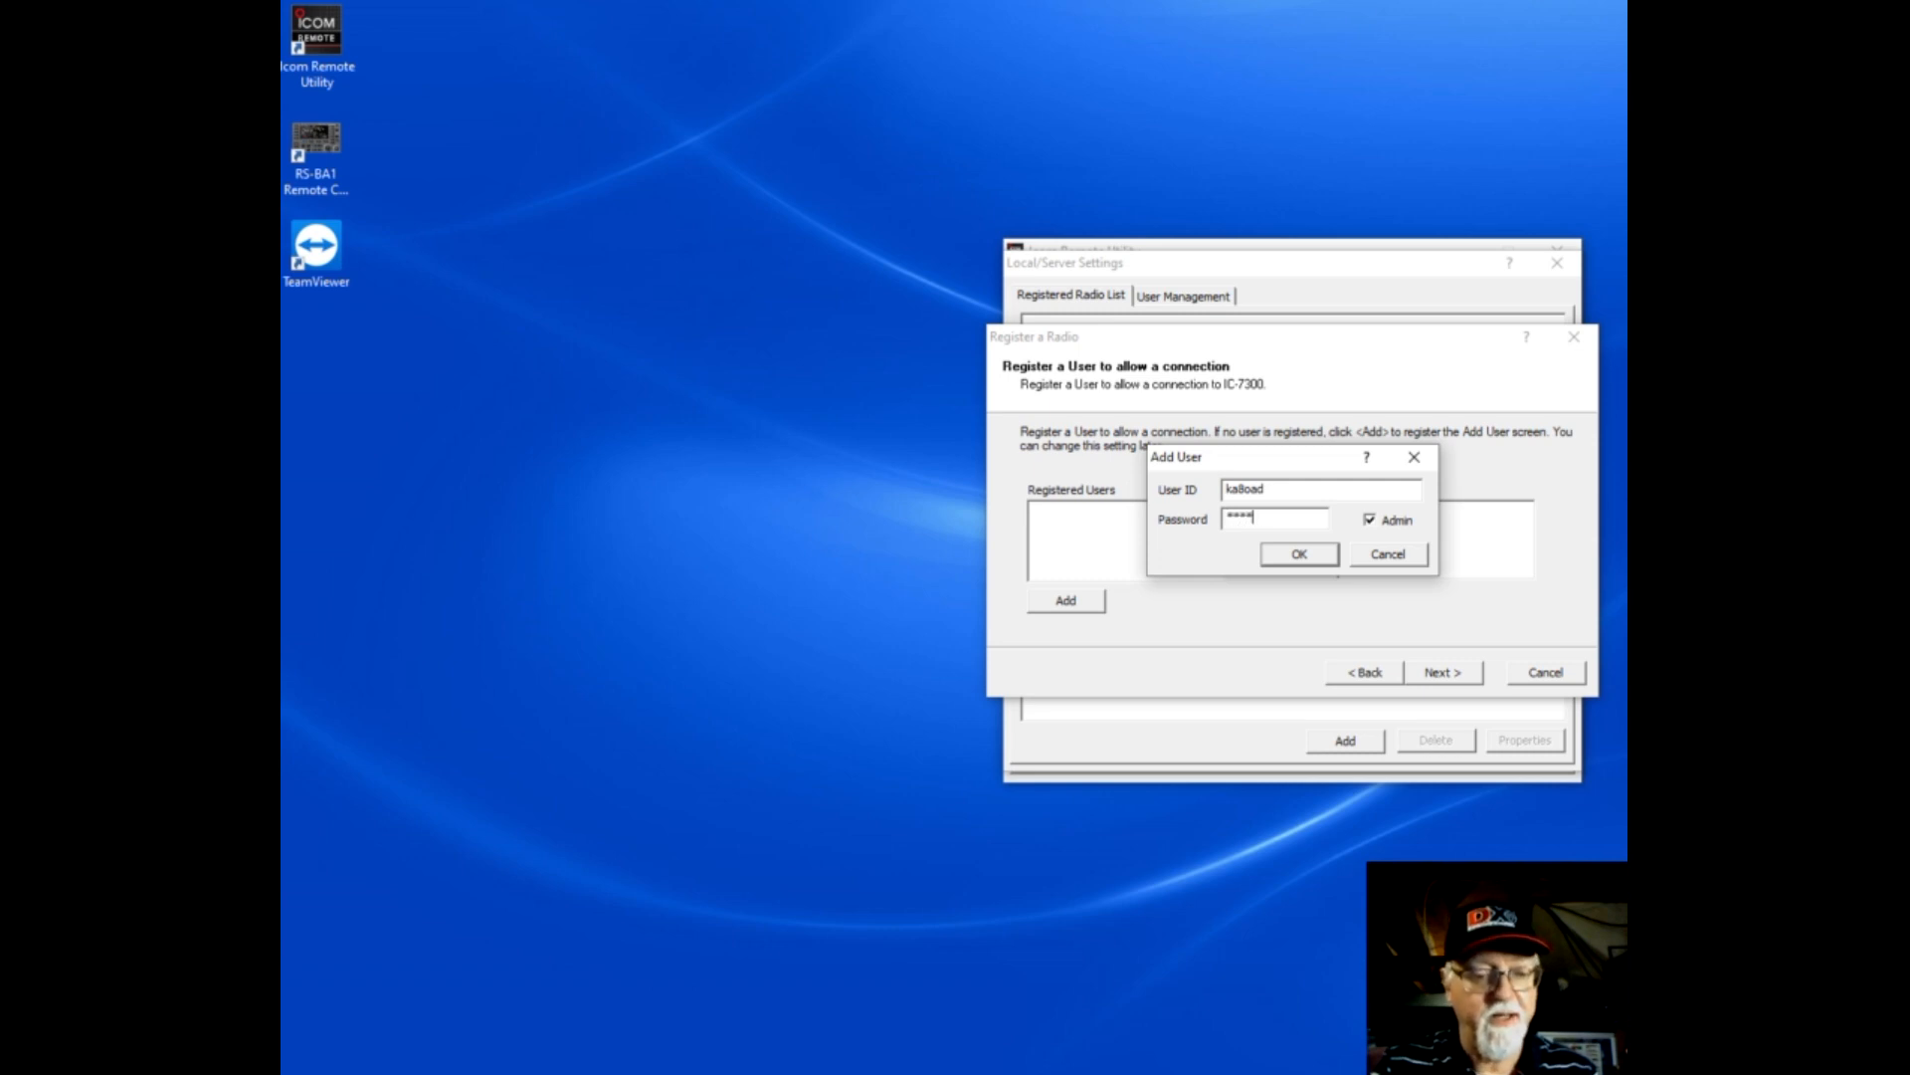
text(***)
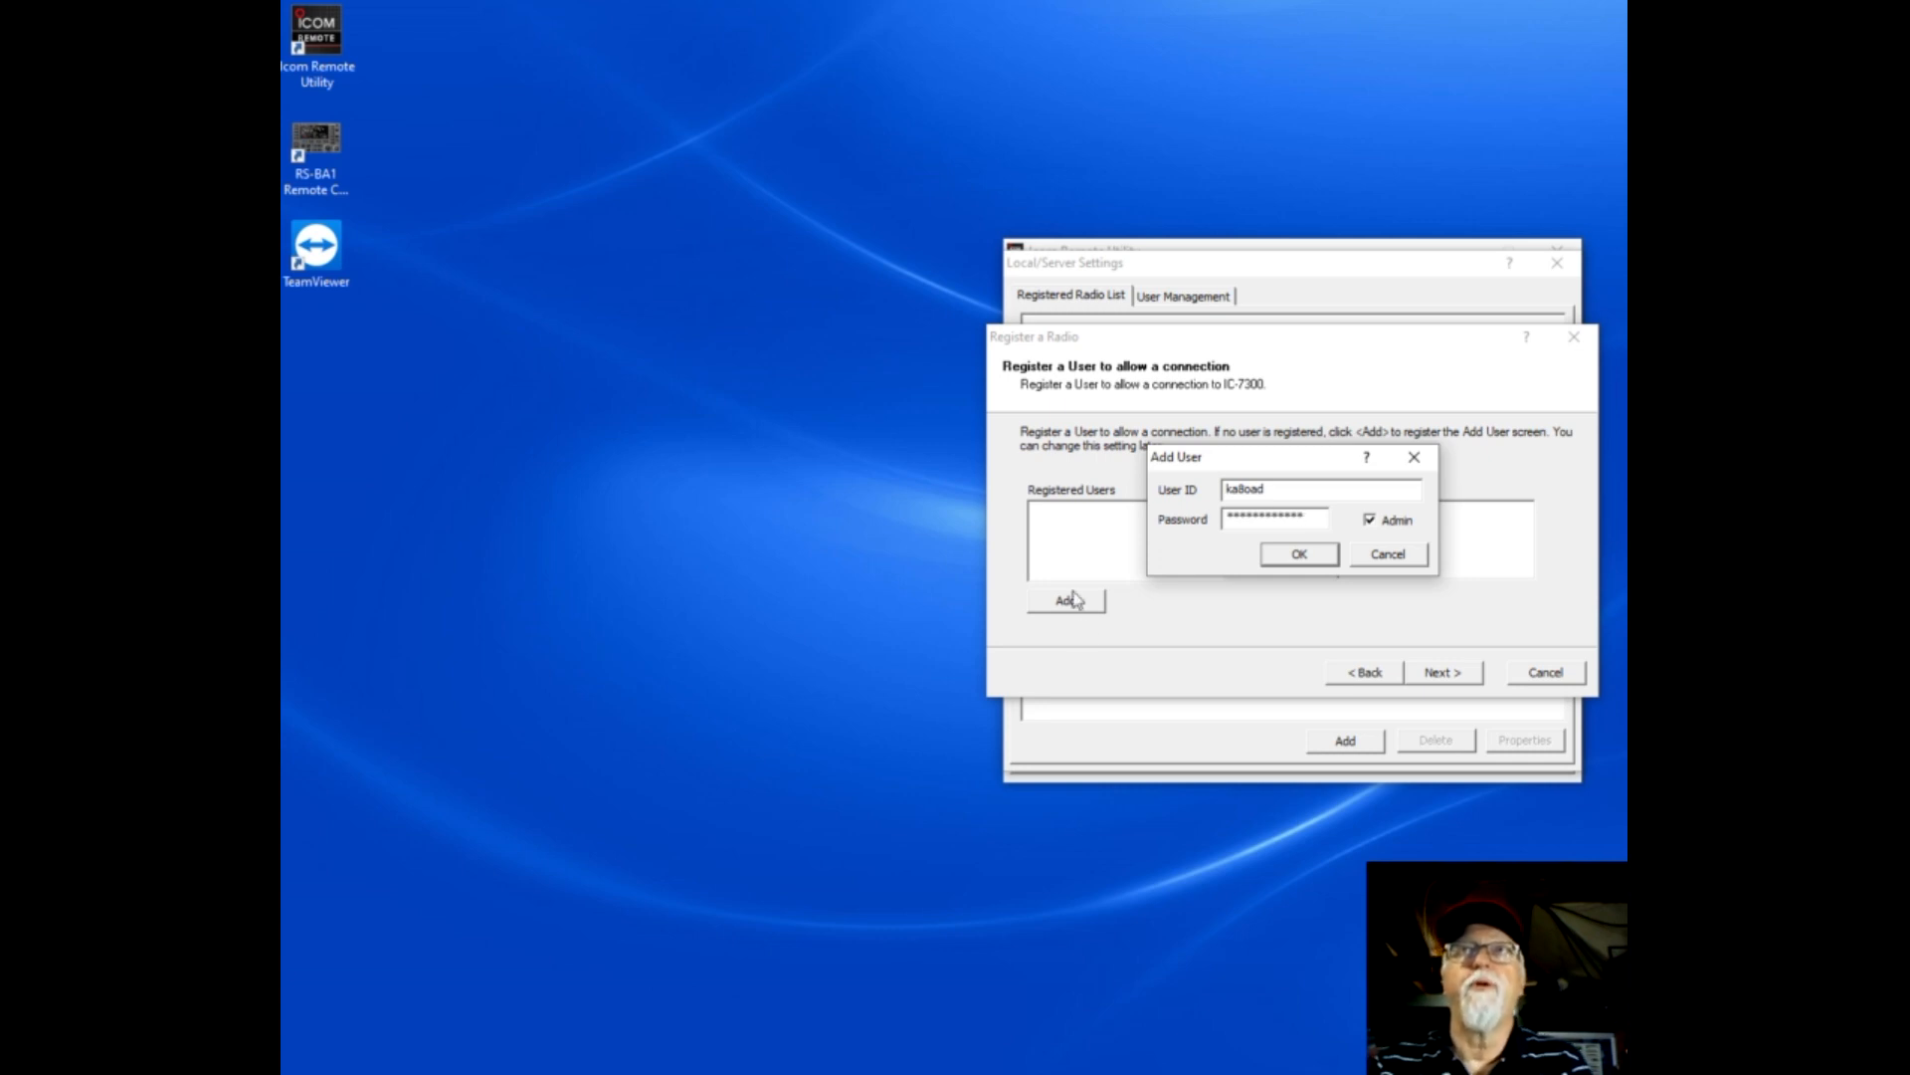
click(1297, 554)
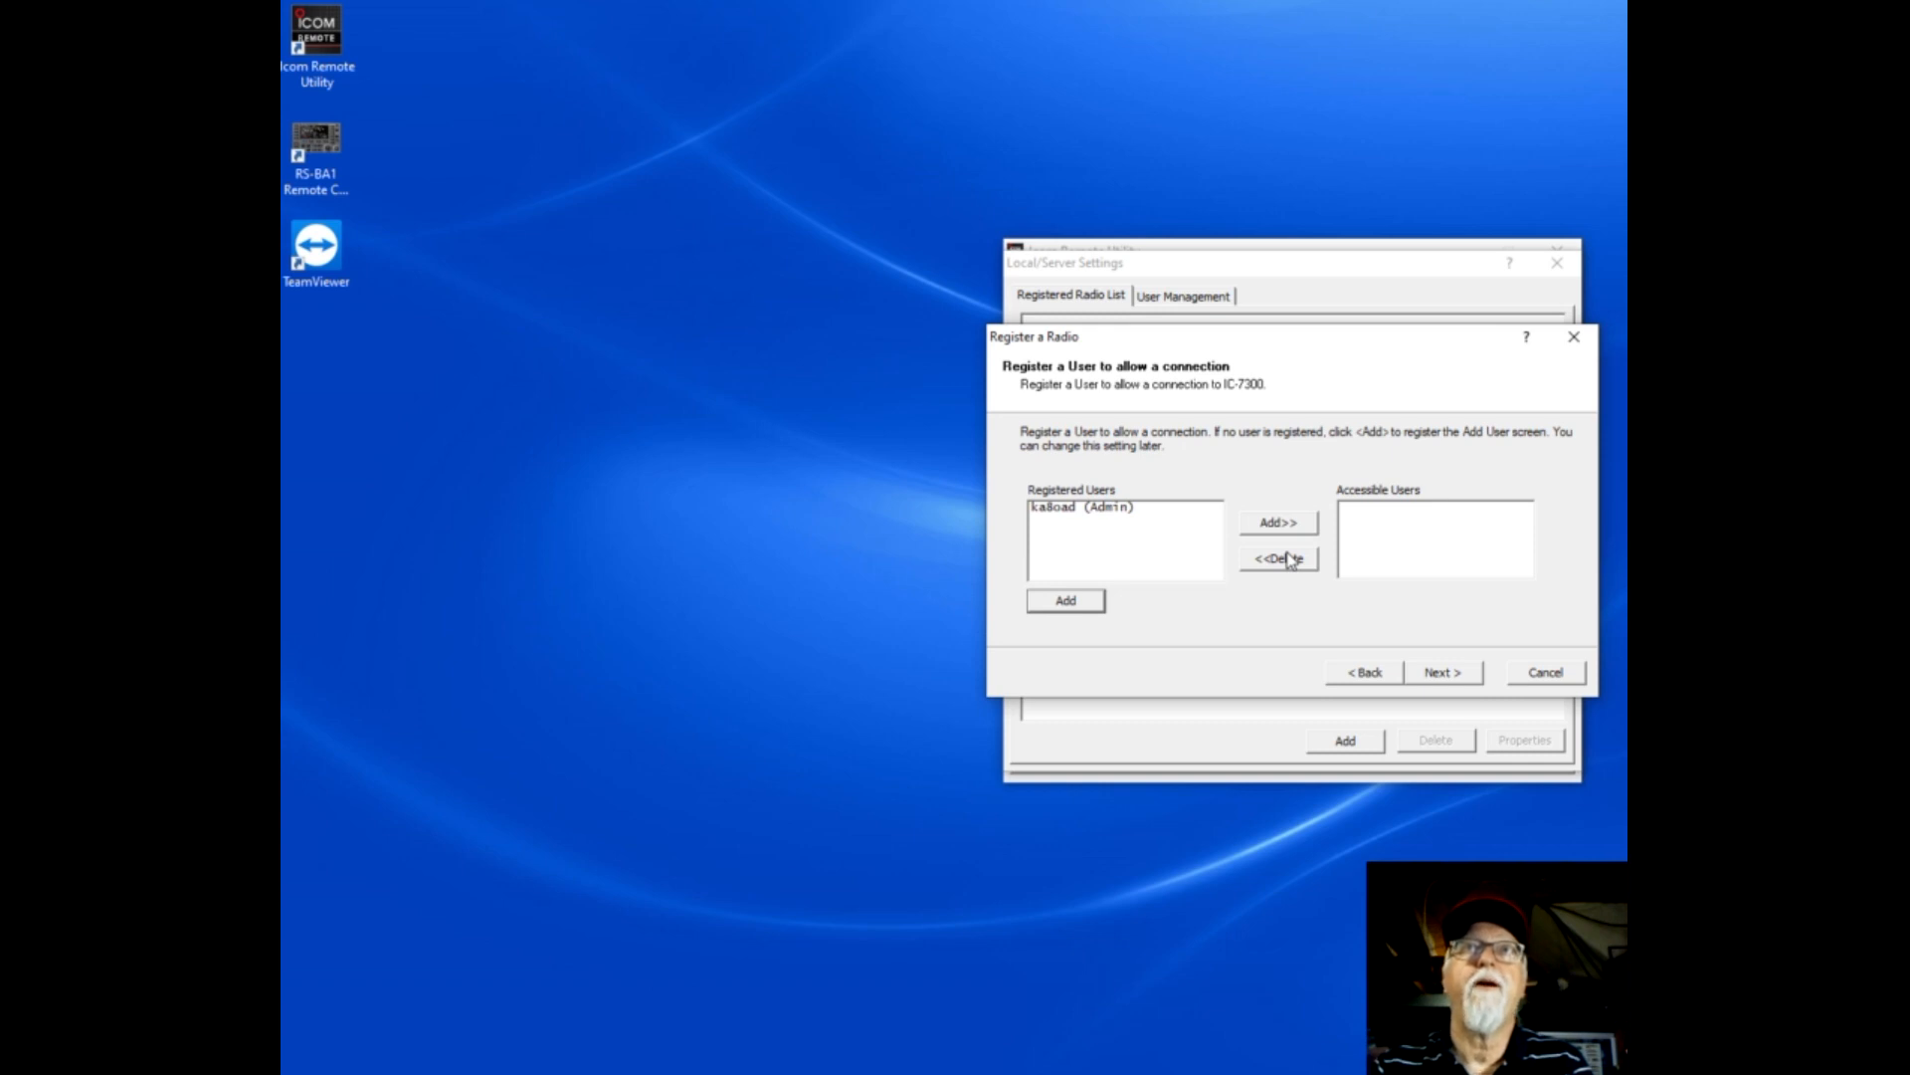
click(1067, 509)
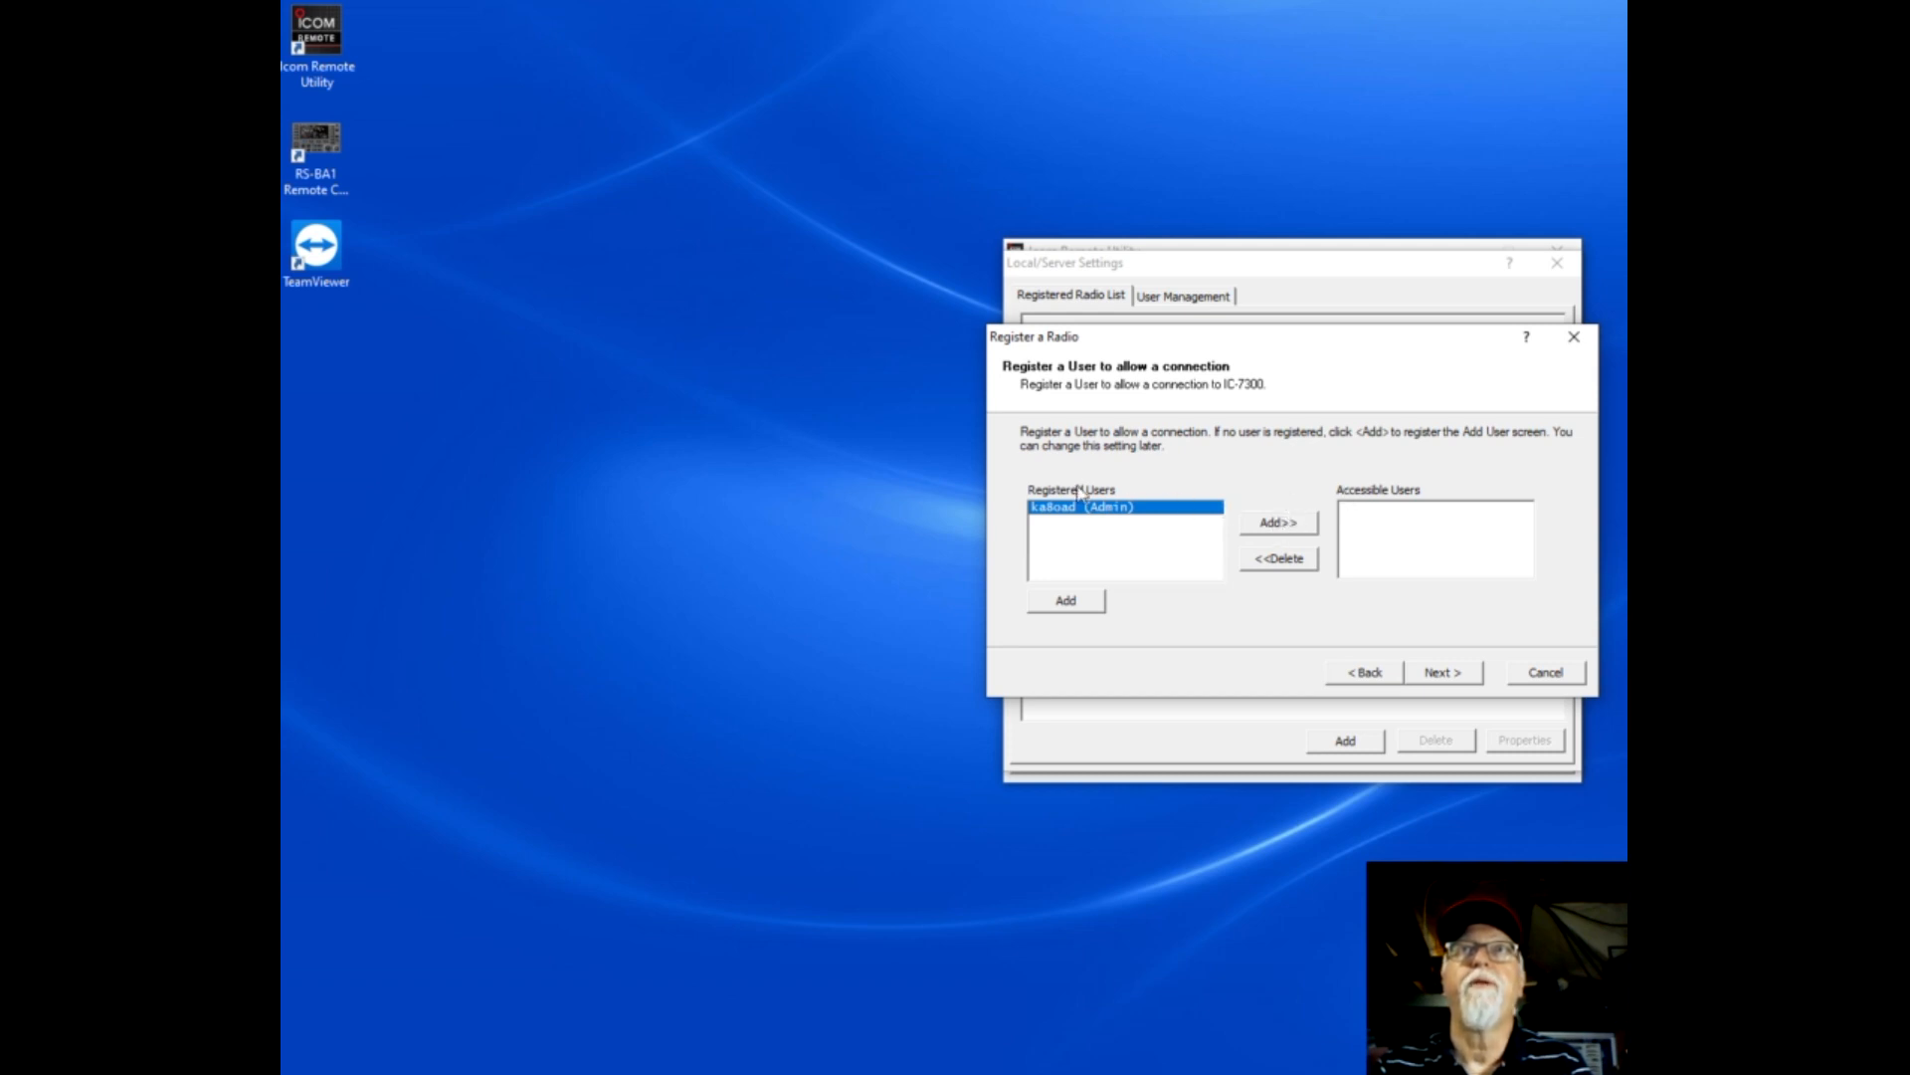
click(1278, 525)
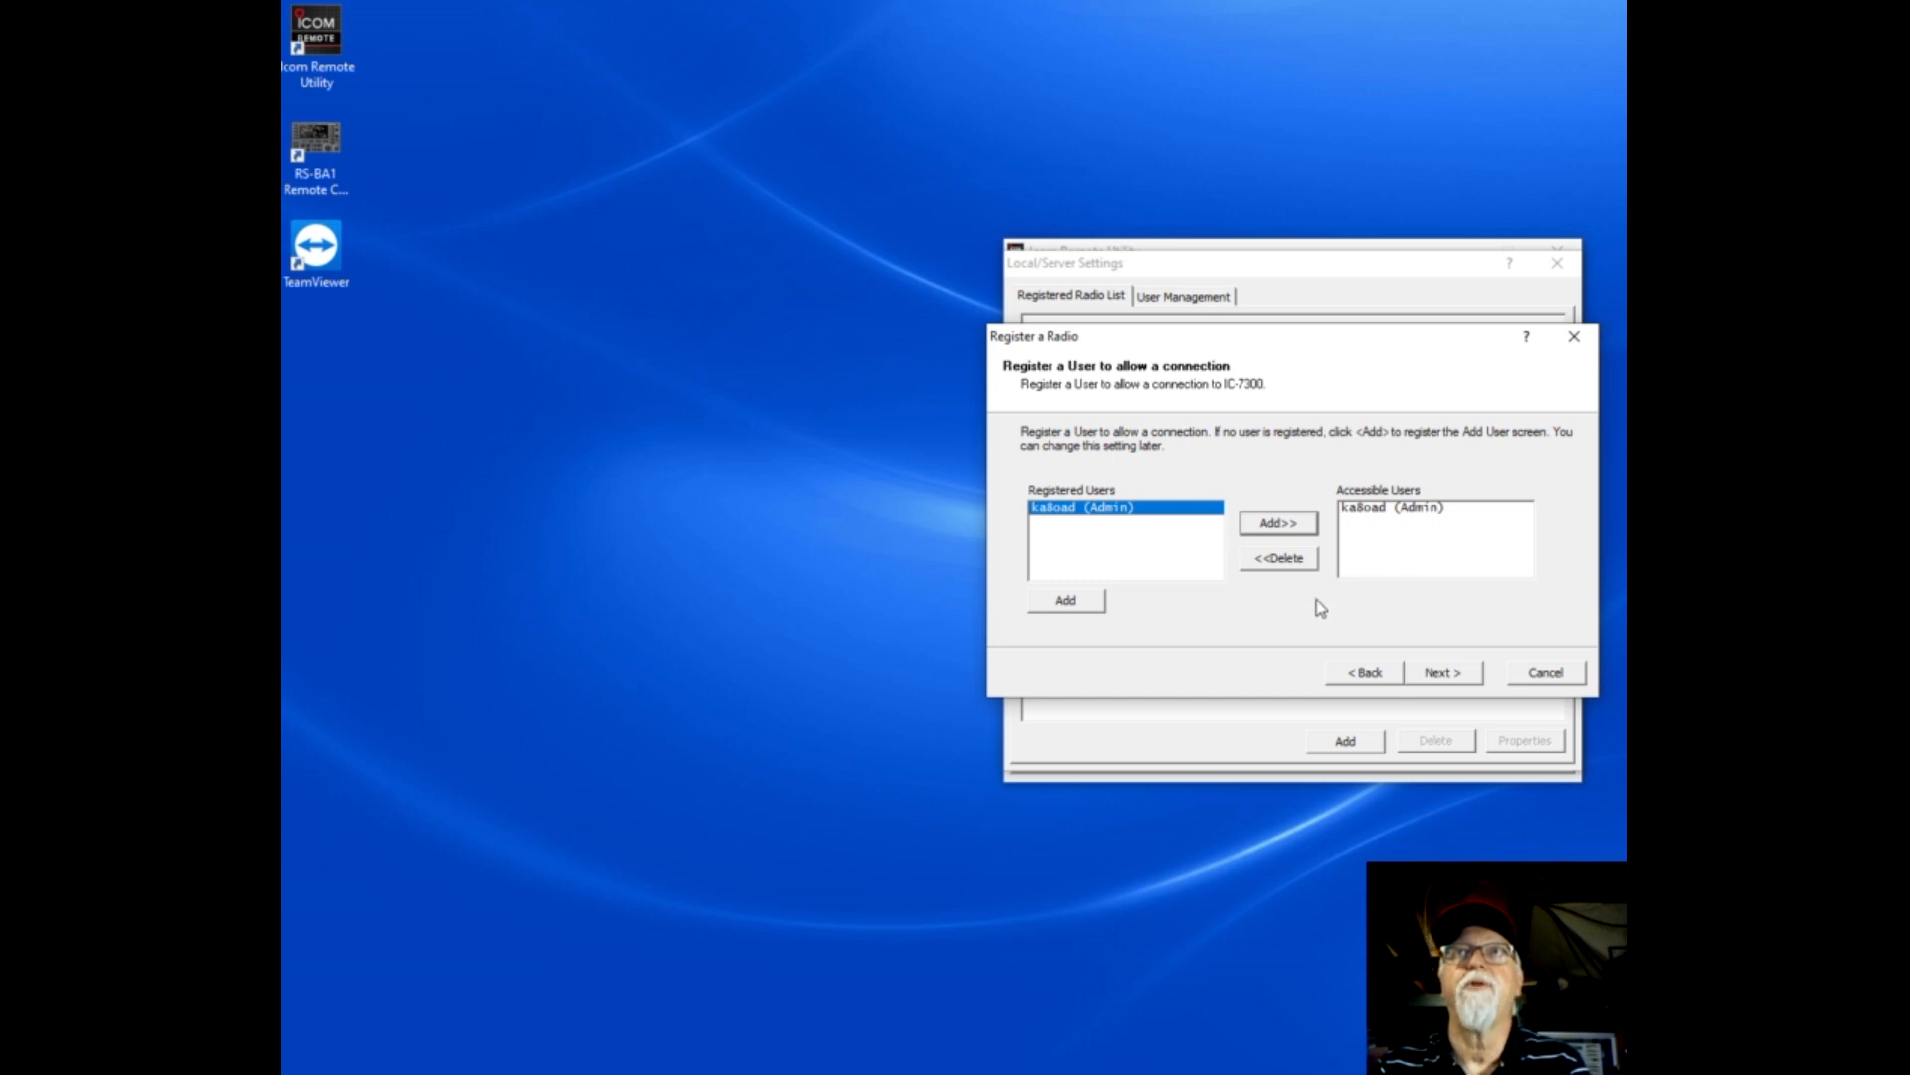
click(1439, 676)
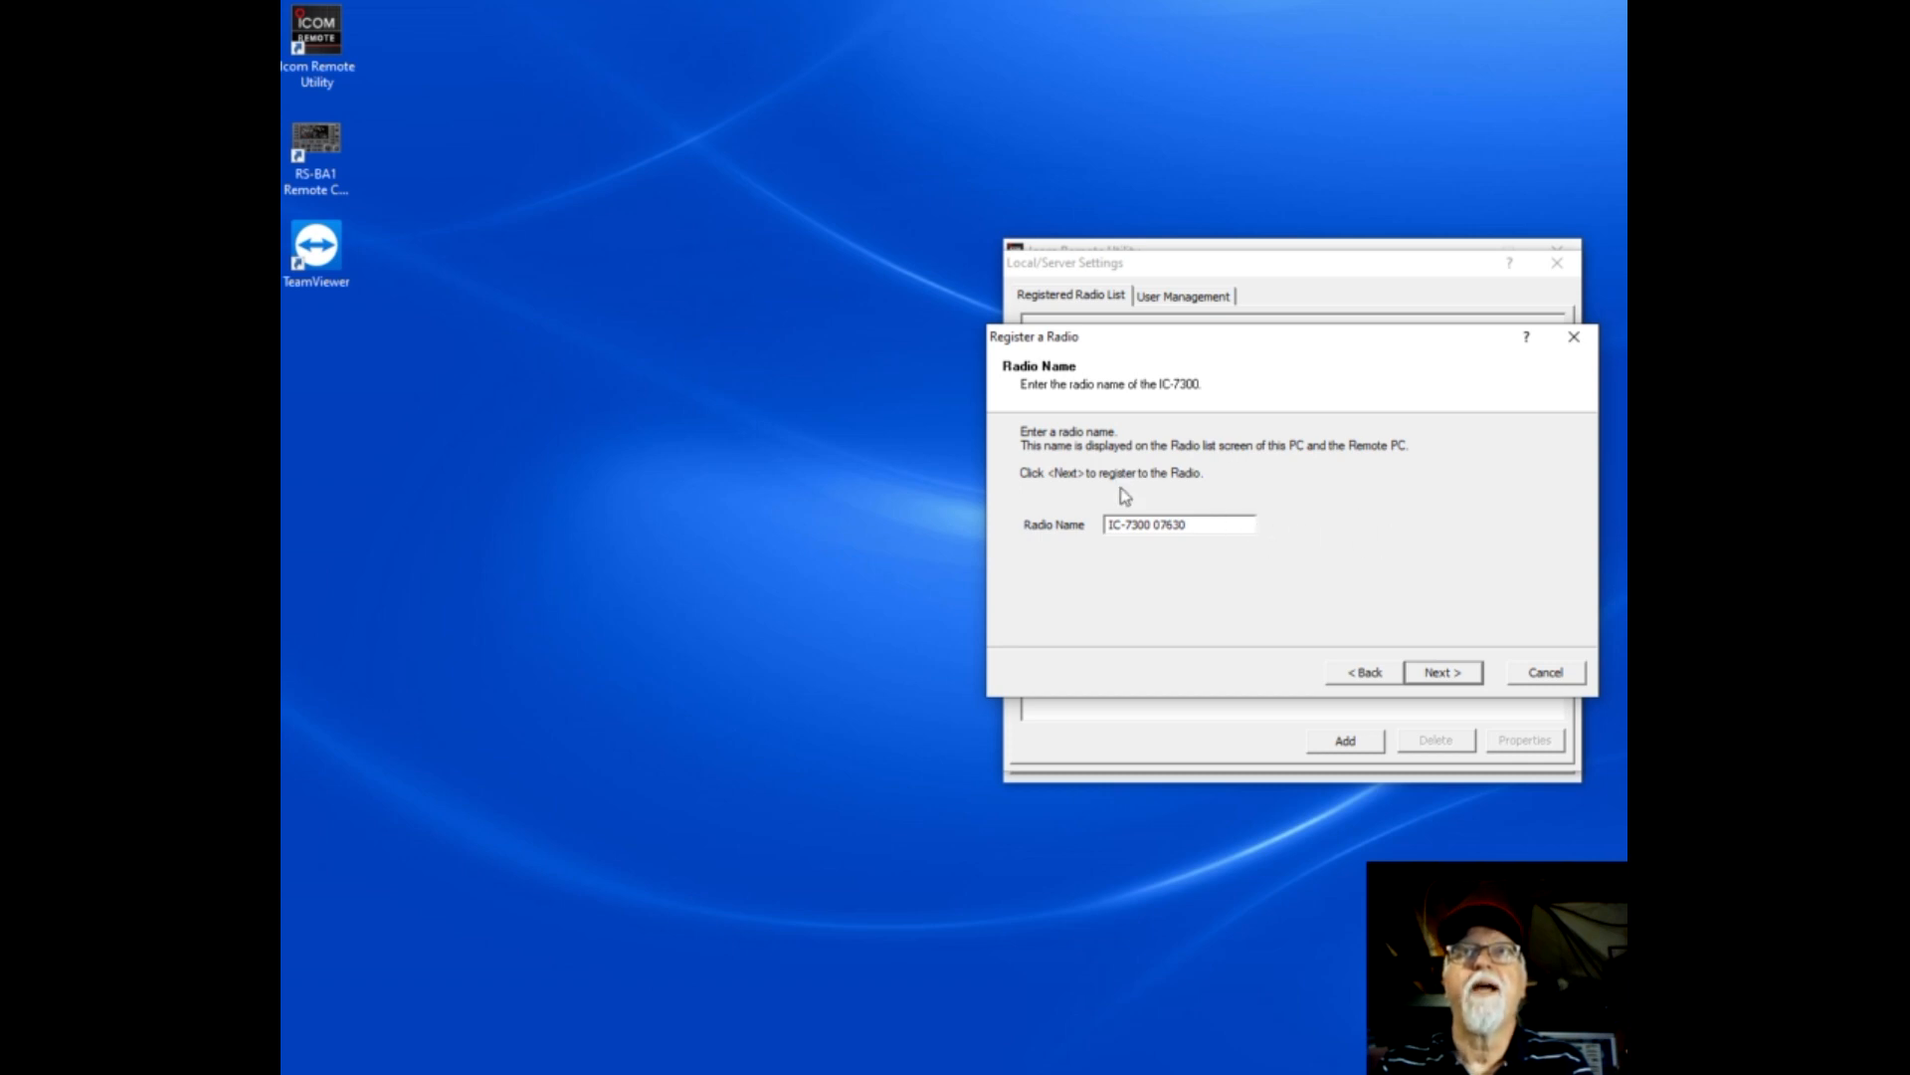
click(1441, 682)
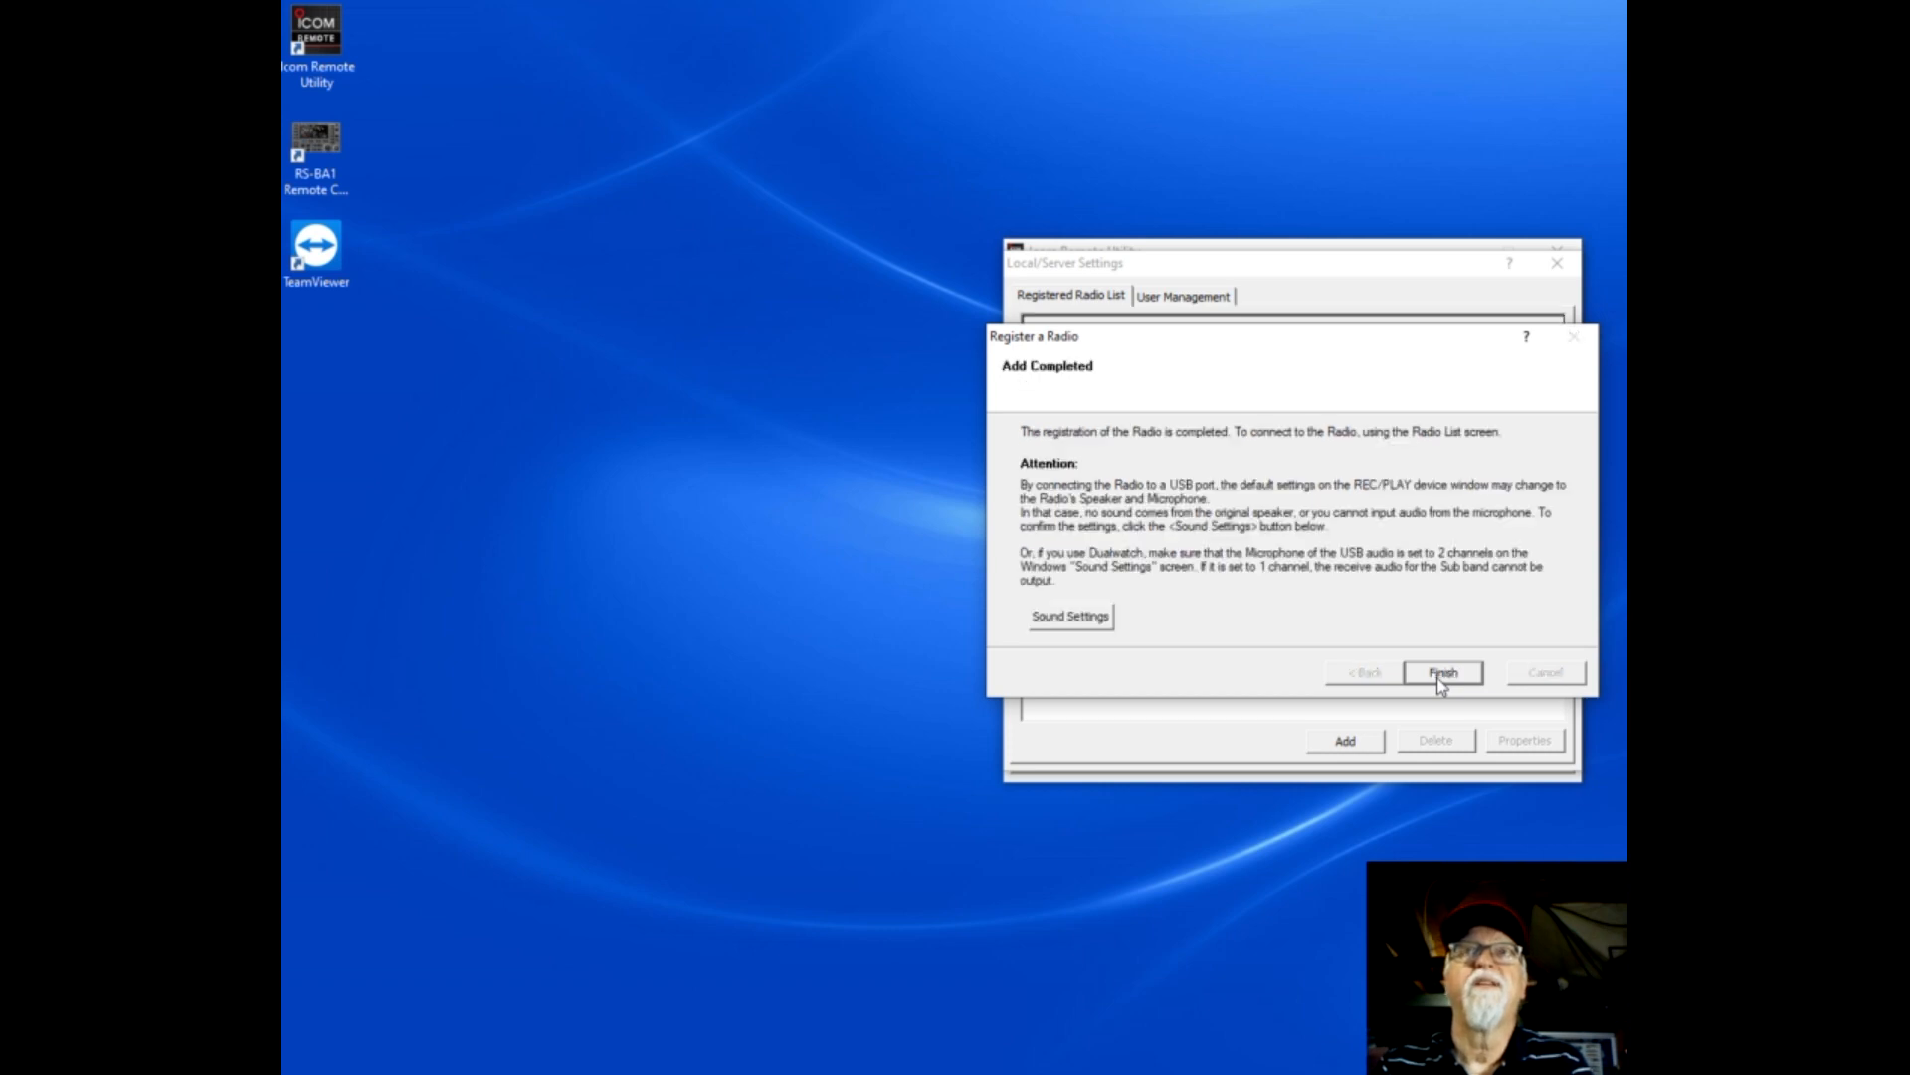
Step: Check the USB Audio CODEC recording and playback devices in Sound, then finish the wizard
click(1070, 619)
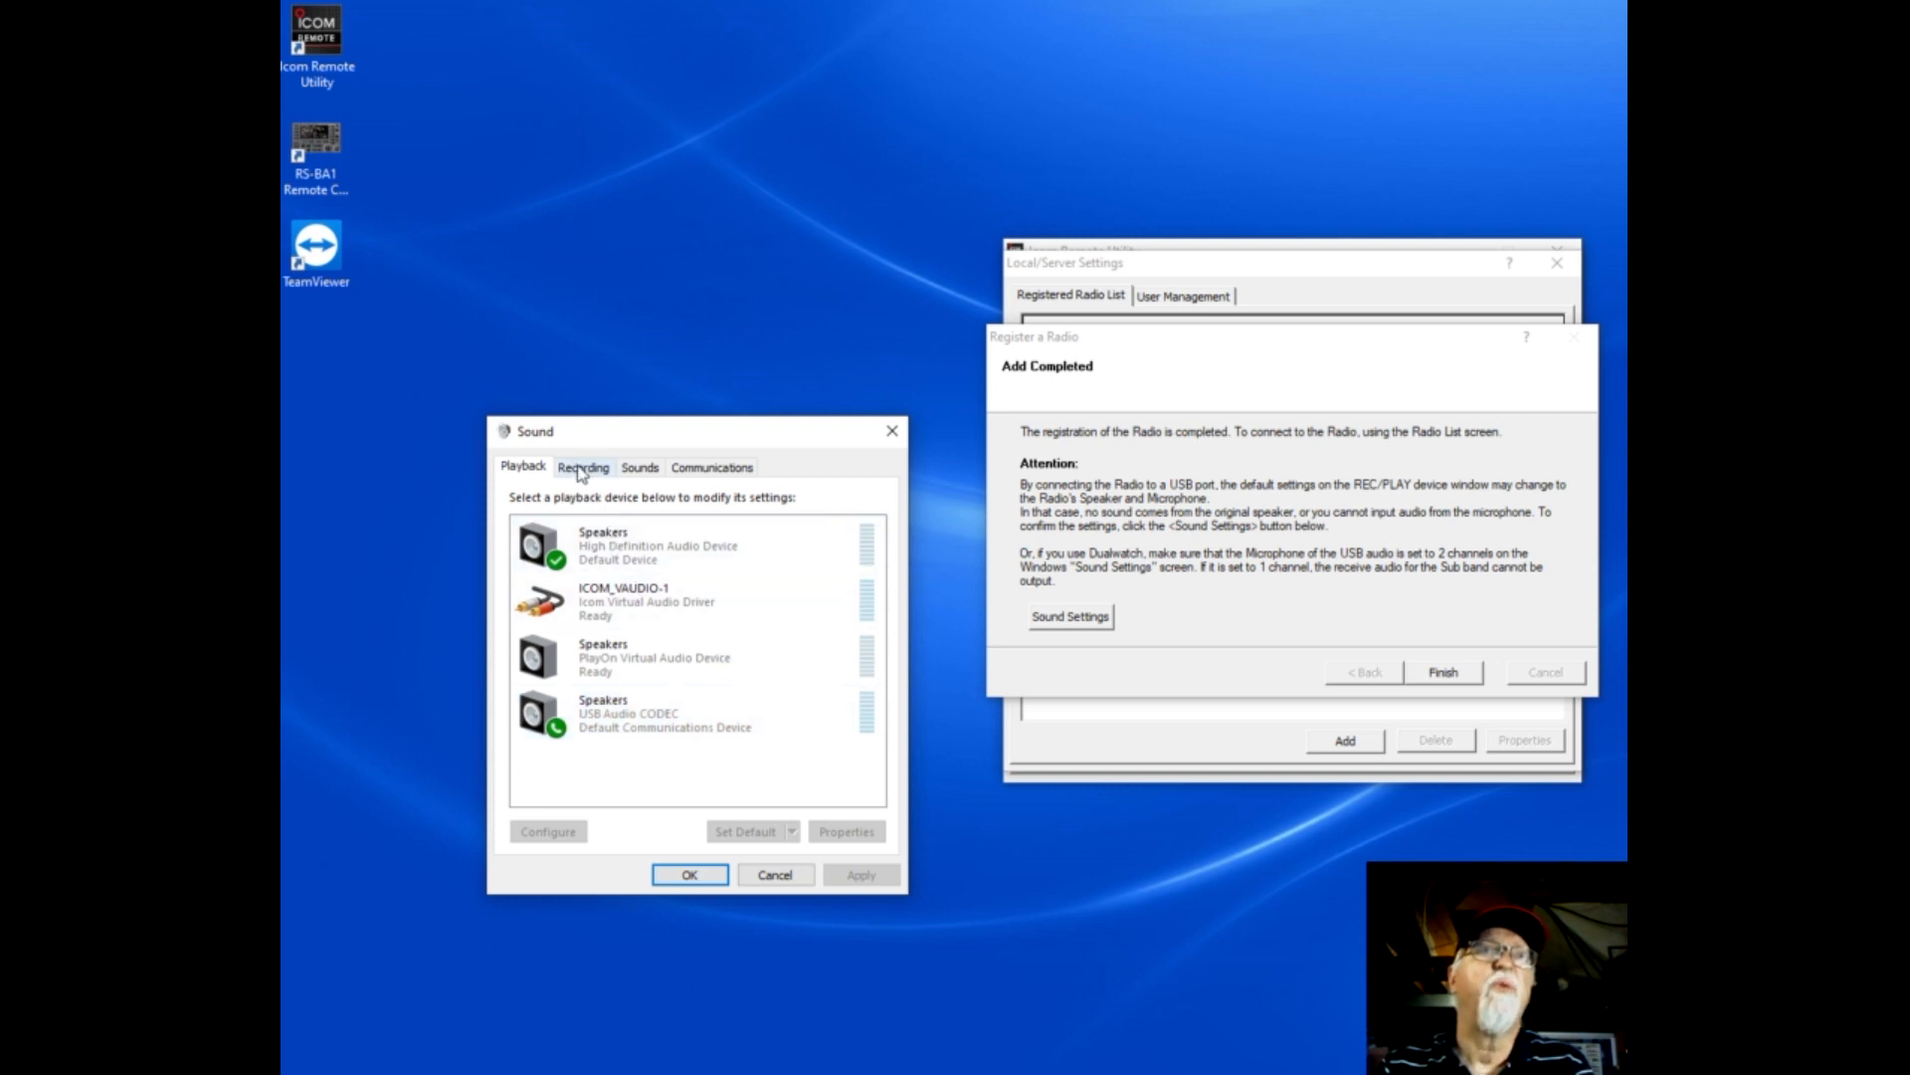
click(582, 469)
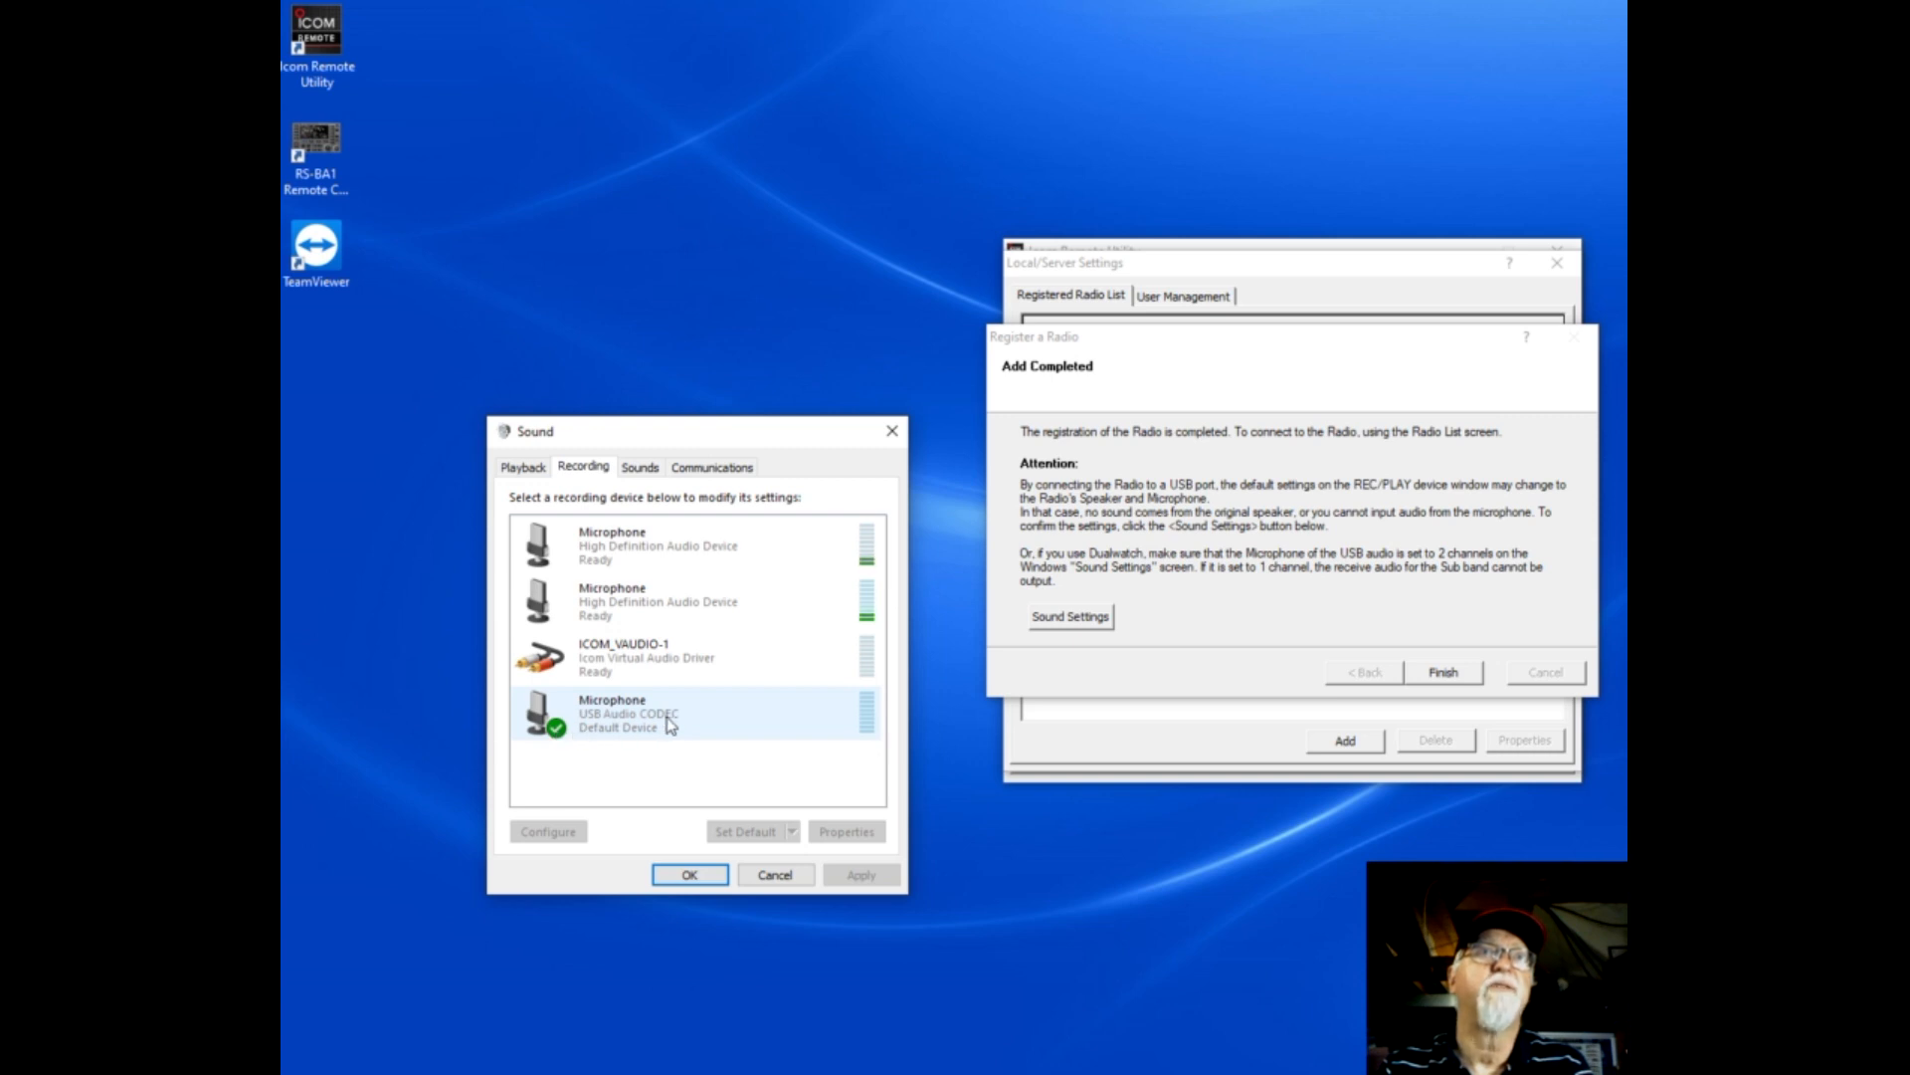
click(524, 469)
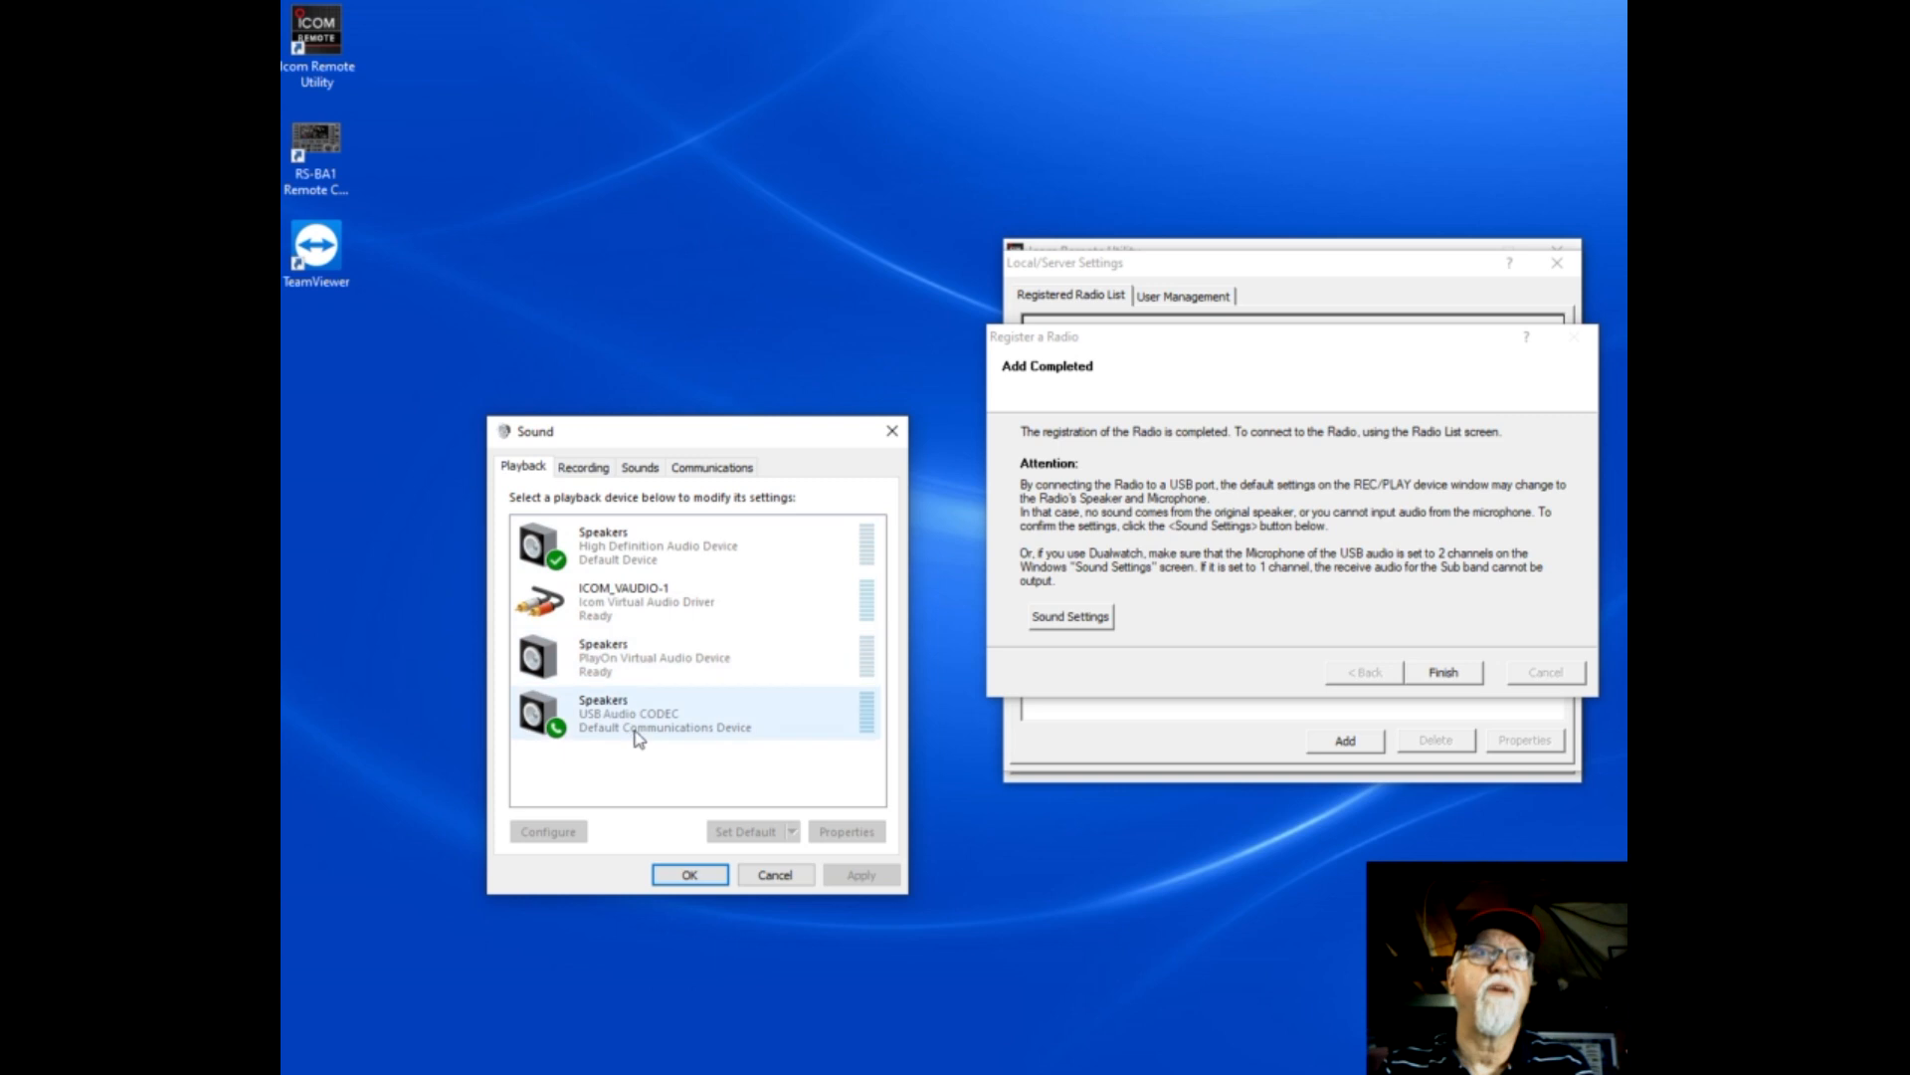
click(690, 875)
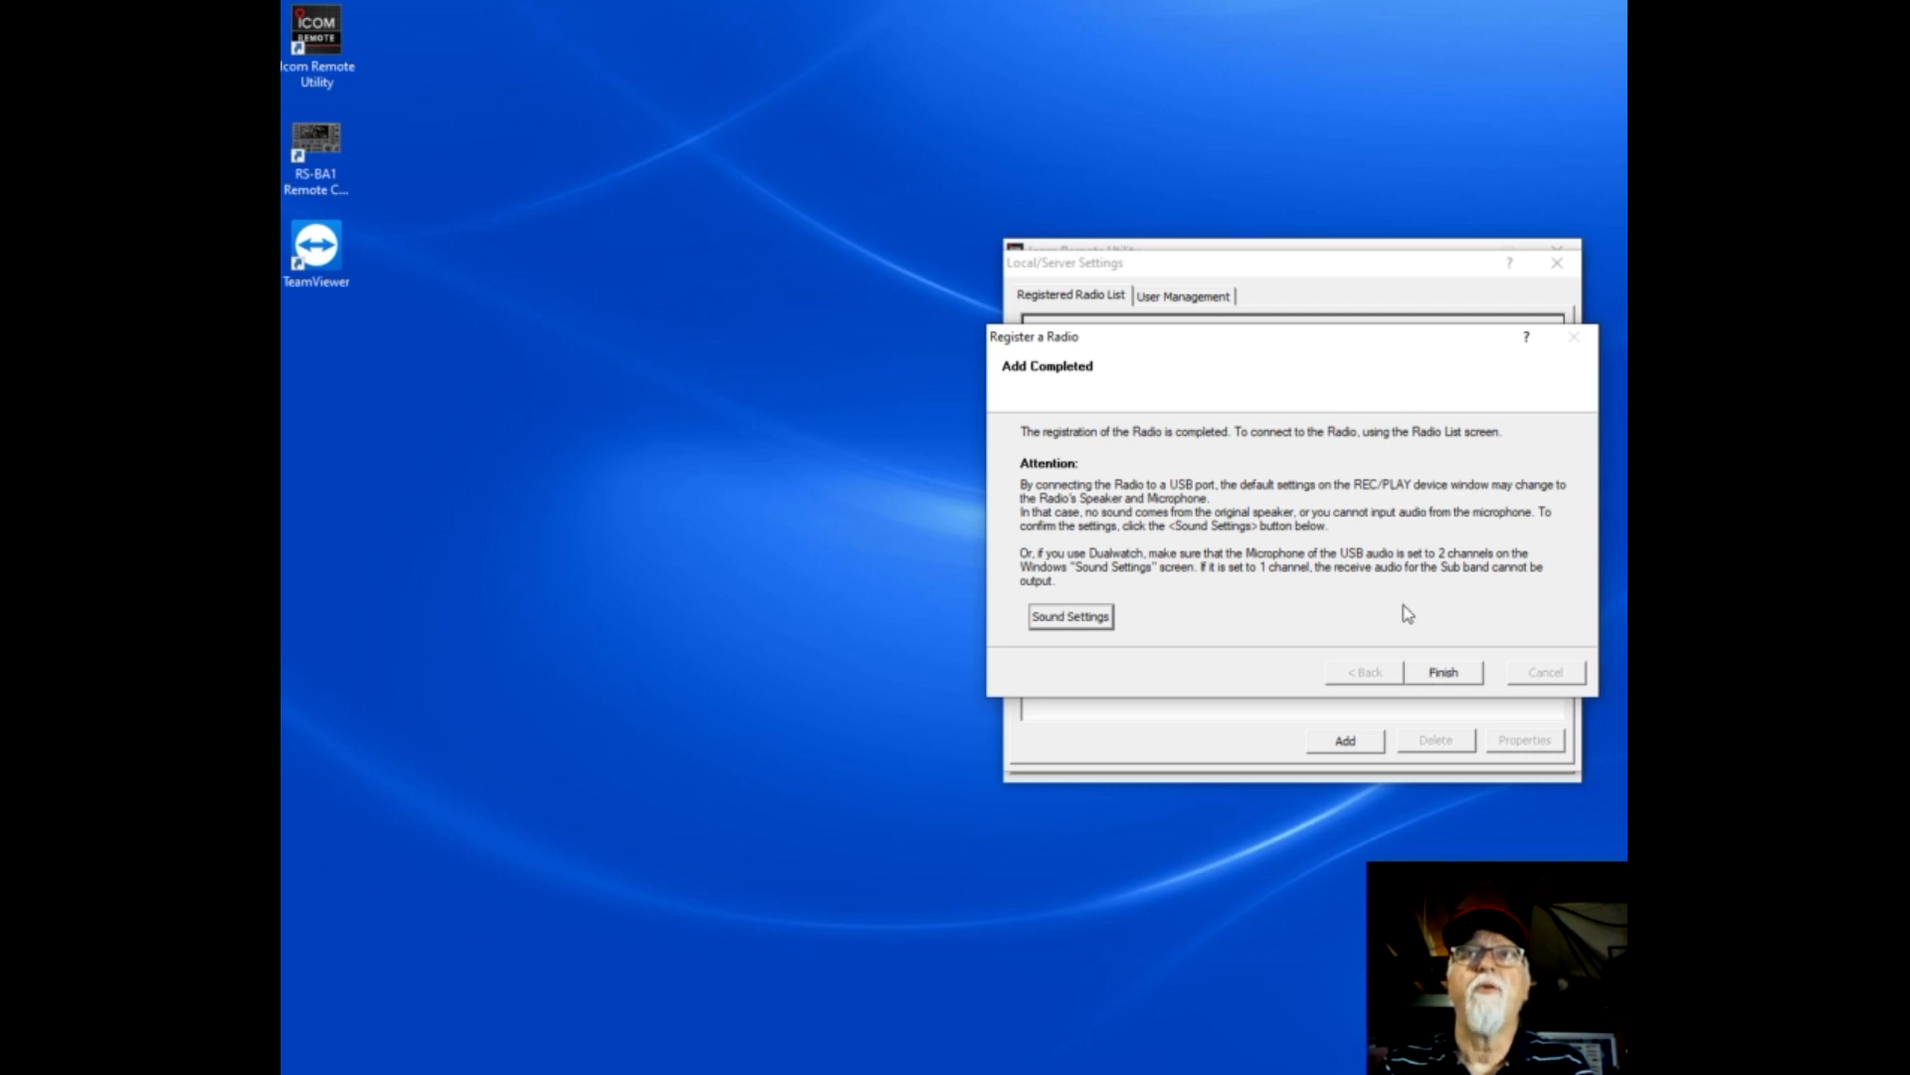
click(1439, 678)
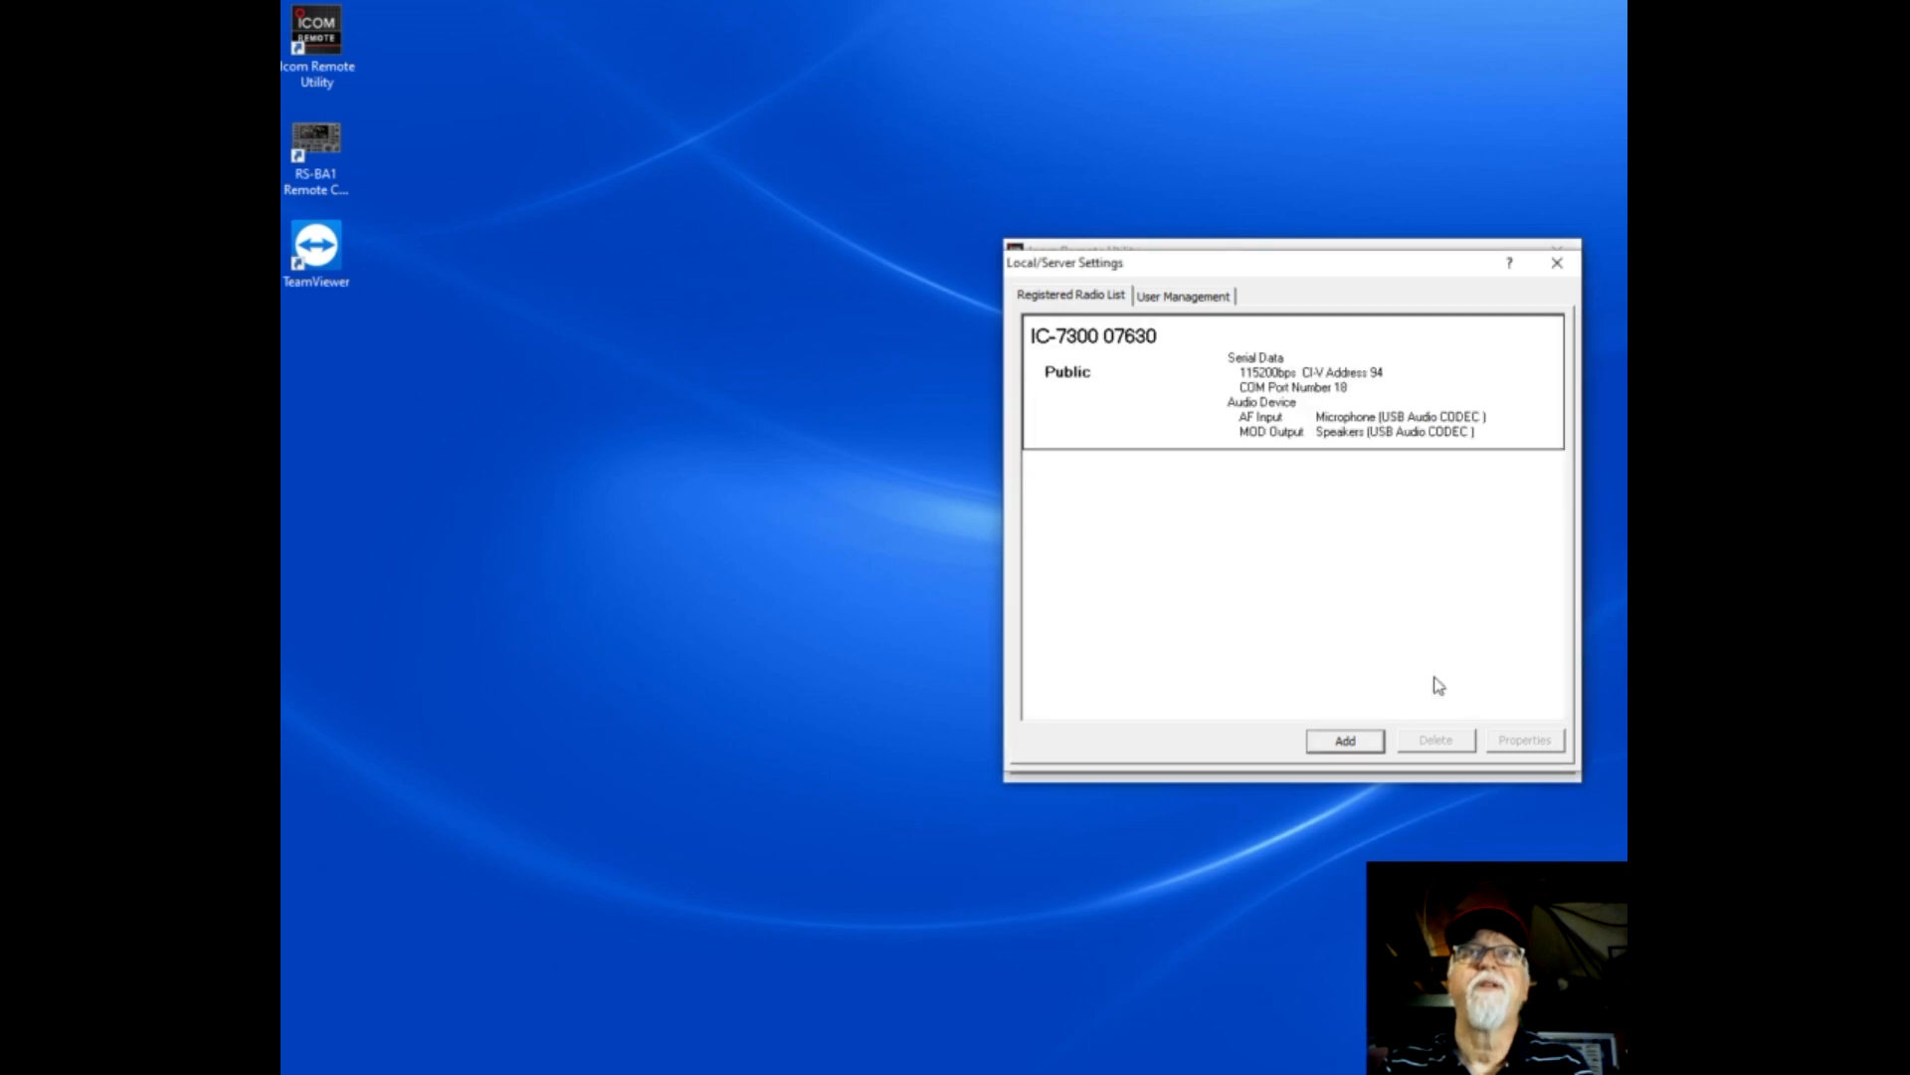
Step: Check the IC-7300 07630's user access, close Local/Server Settings, and view the Server List
click(1157, 396)
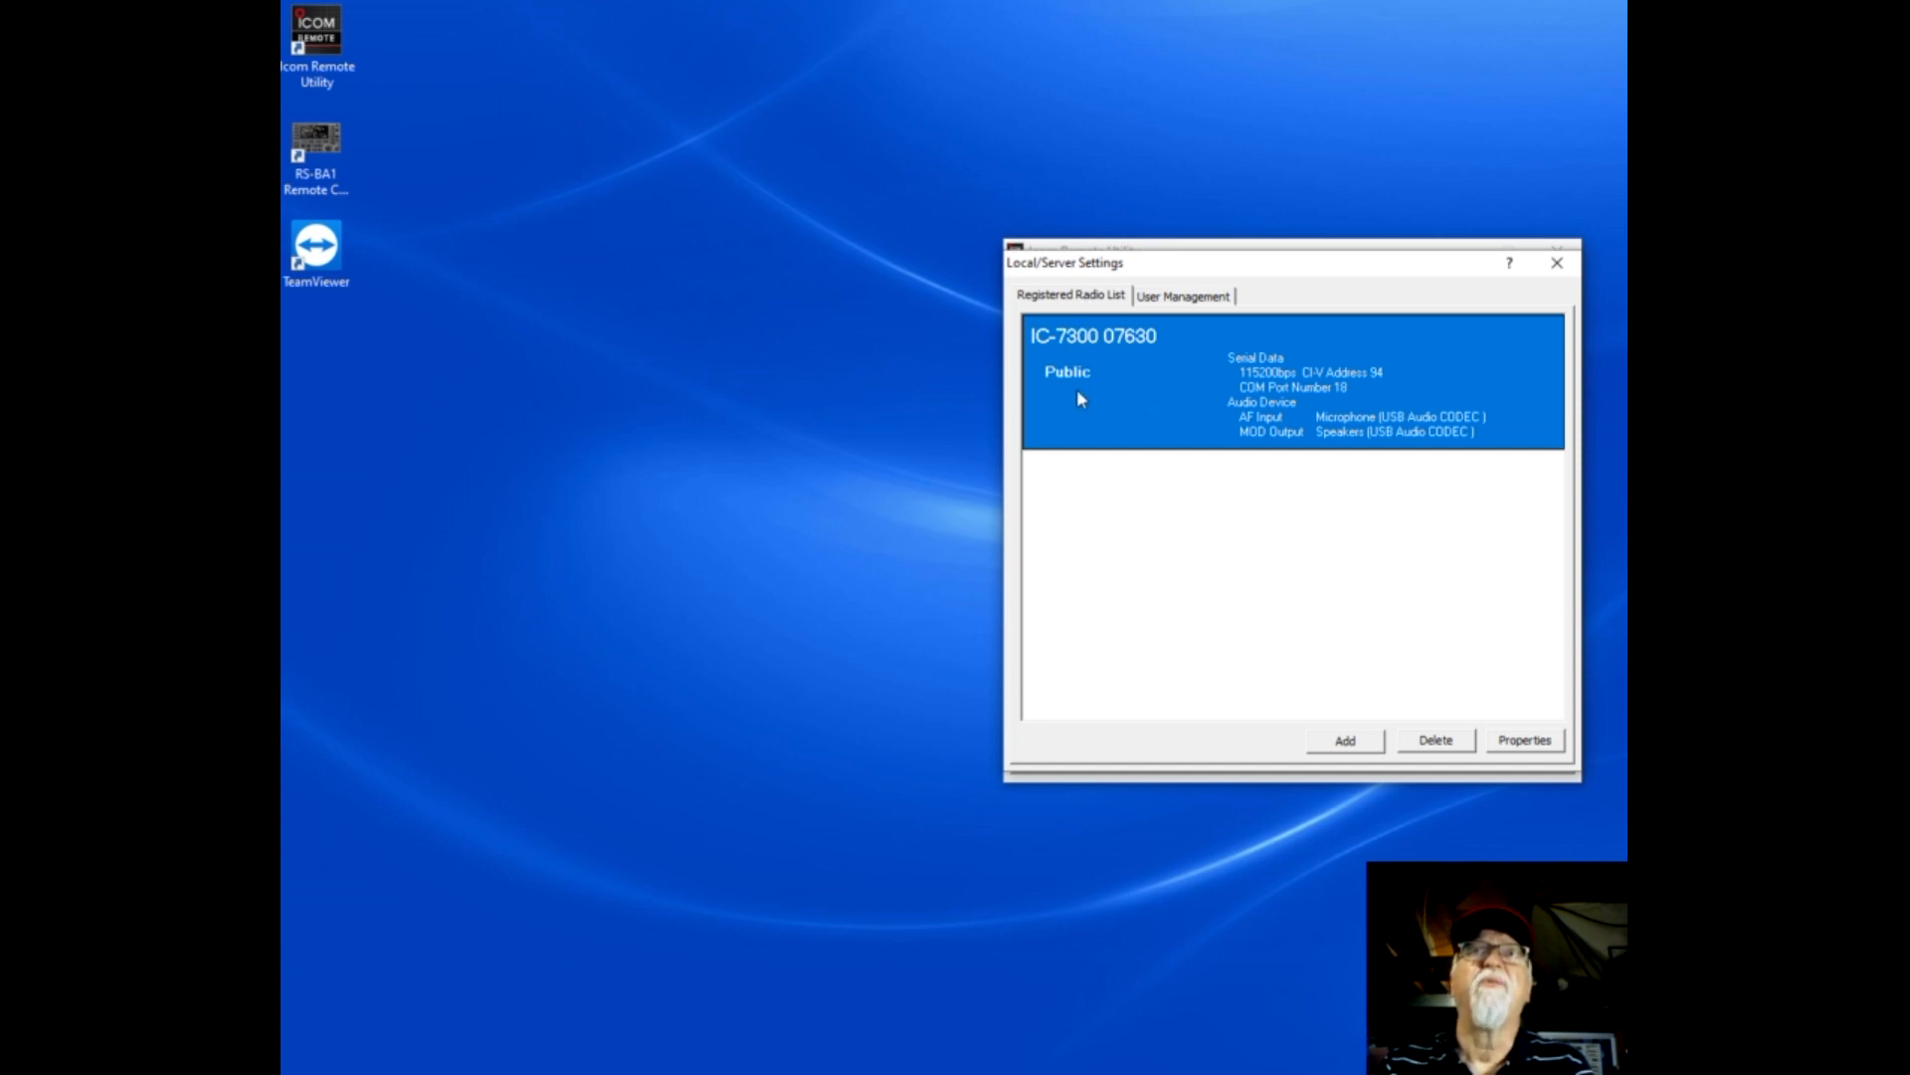
click(1174, 297)
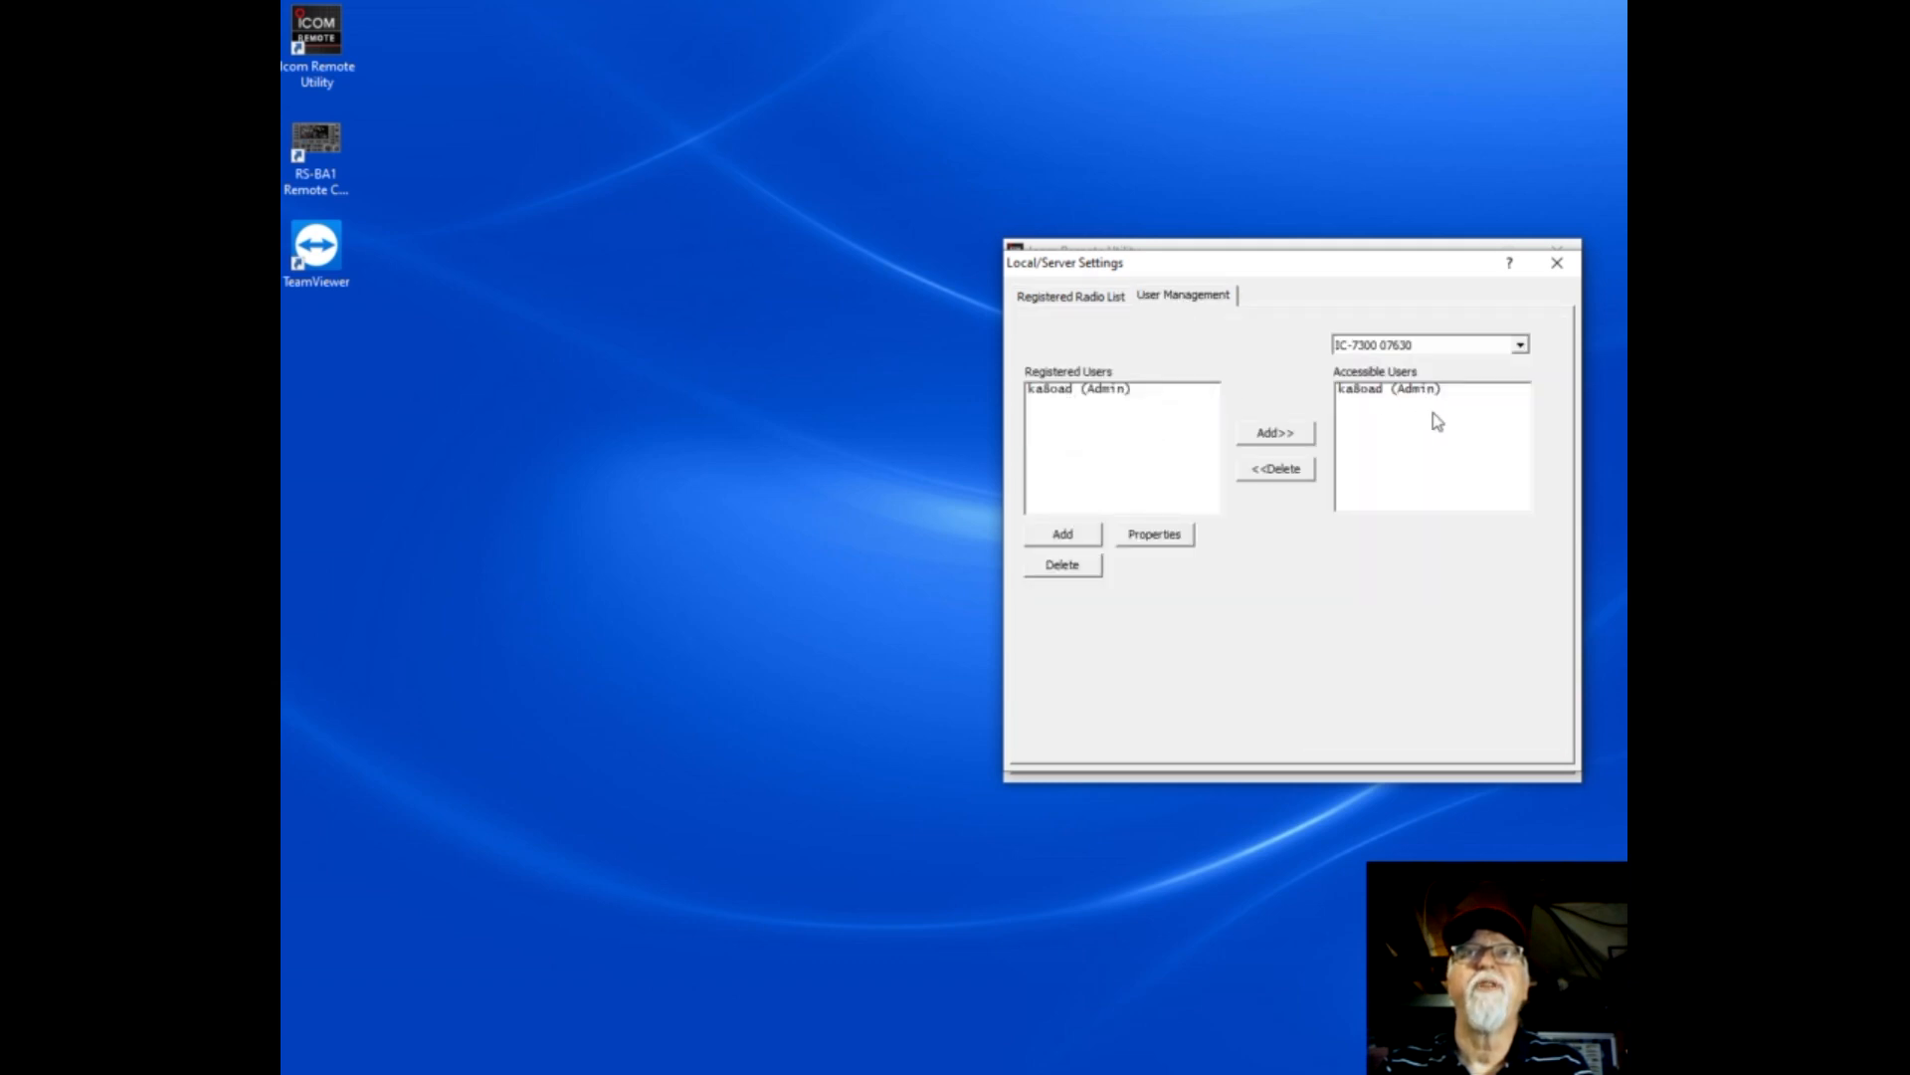
click(1071, 296)
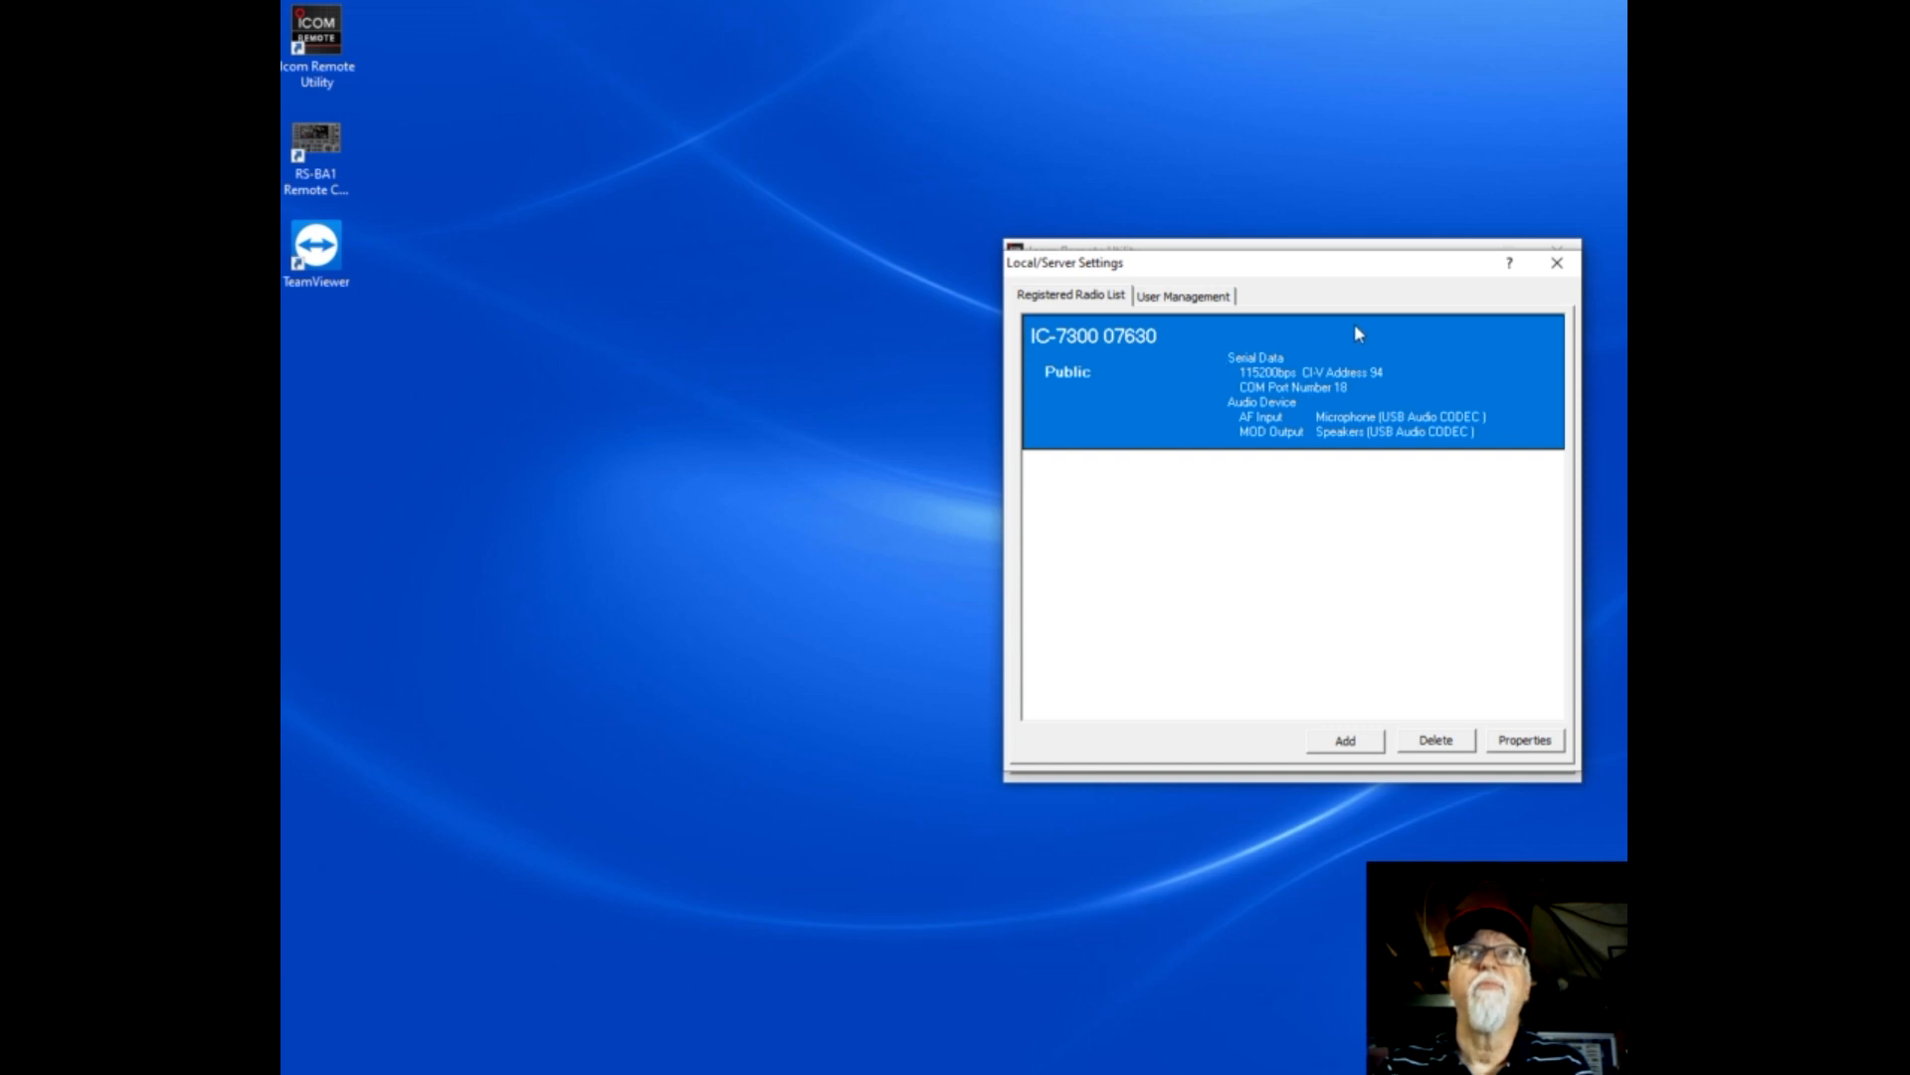
click(1558, 265)
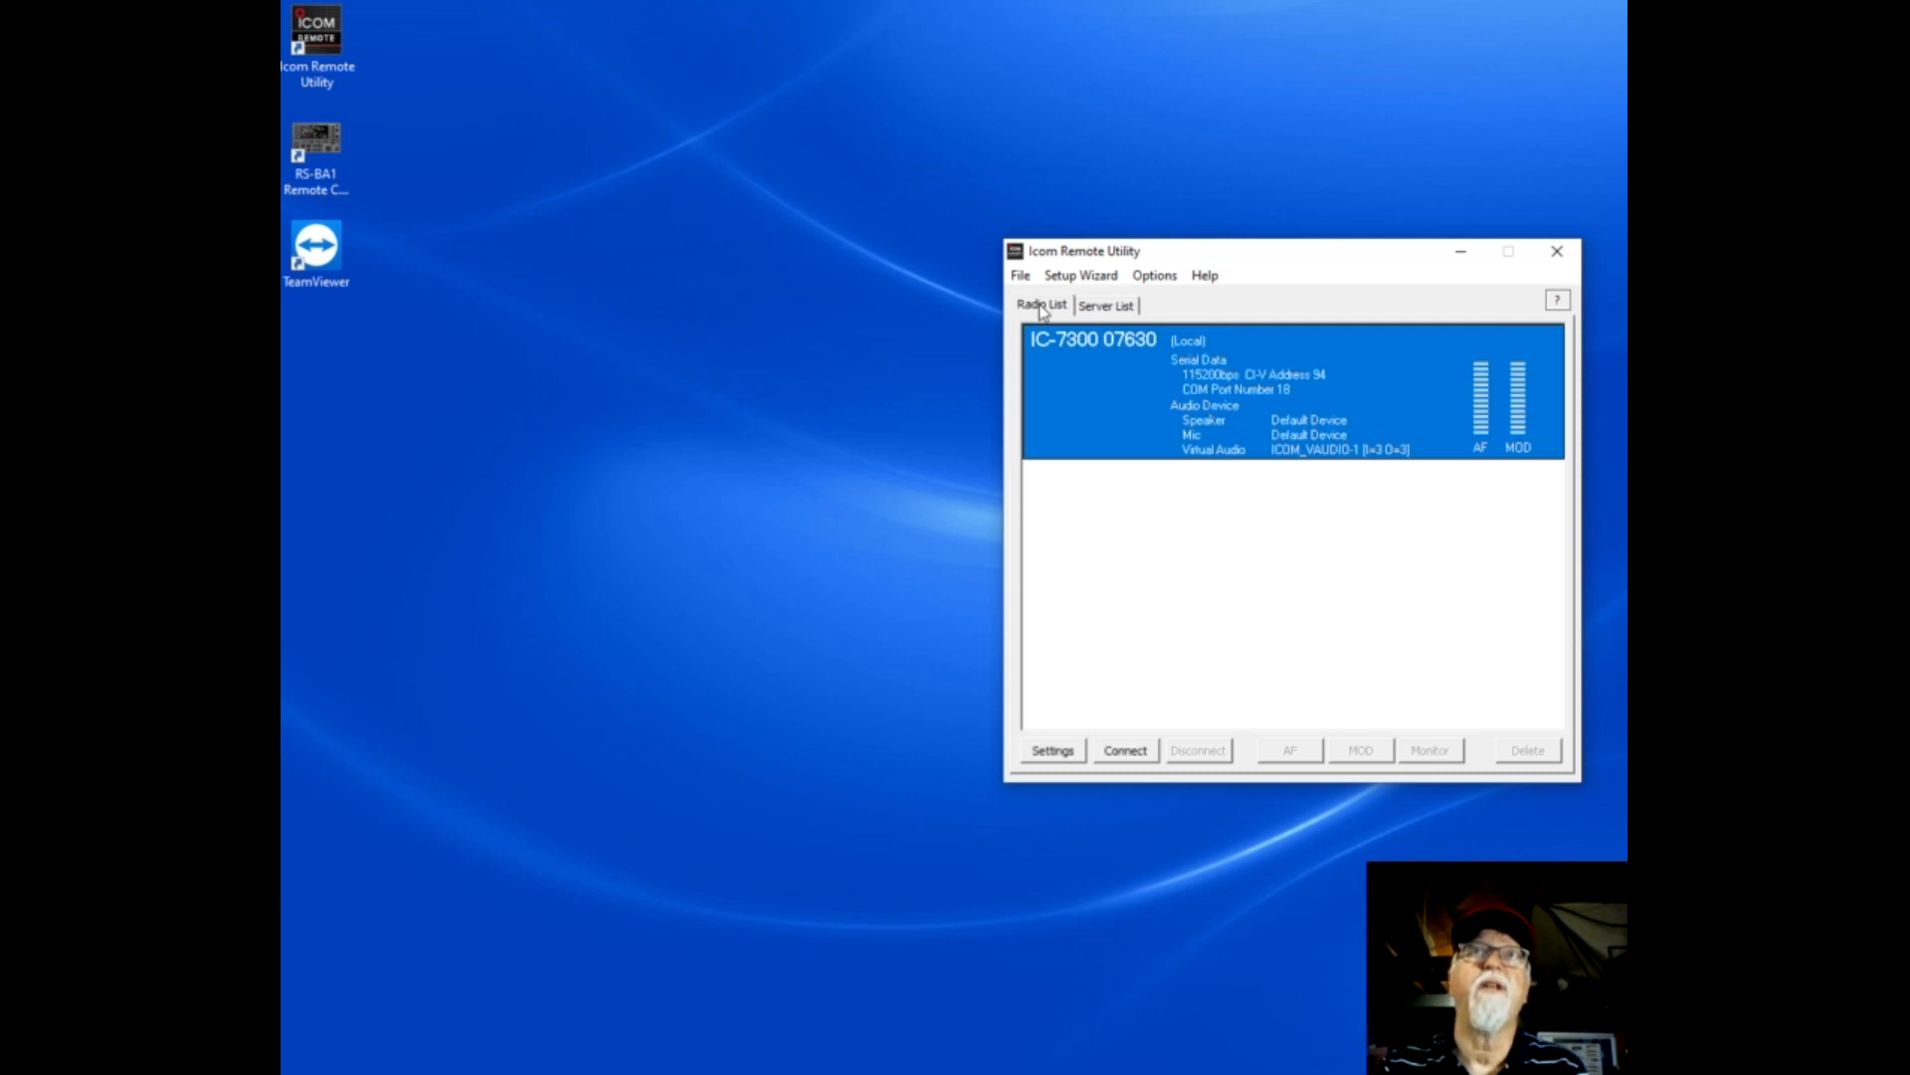
click(1102, 305)
Step: Connect the IC-7300 07630 from the Radio List and confirm serial port number 18
click(1045, 312)
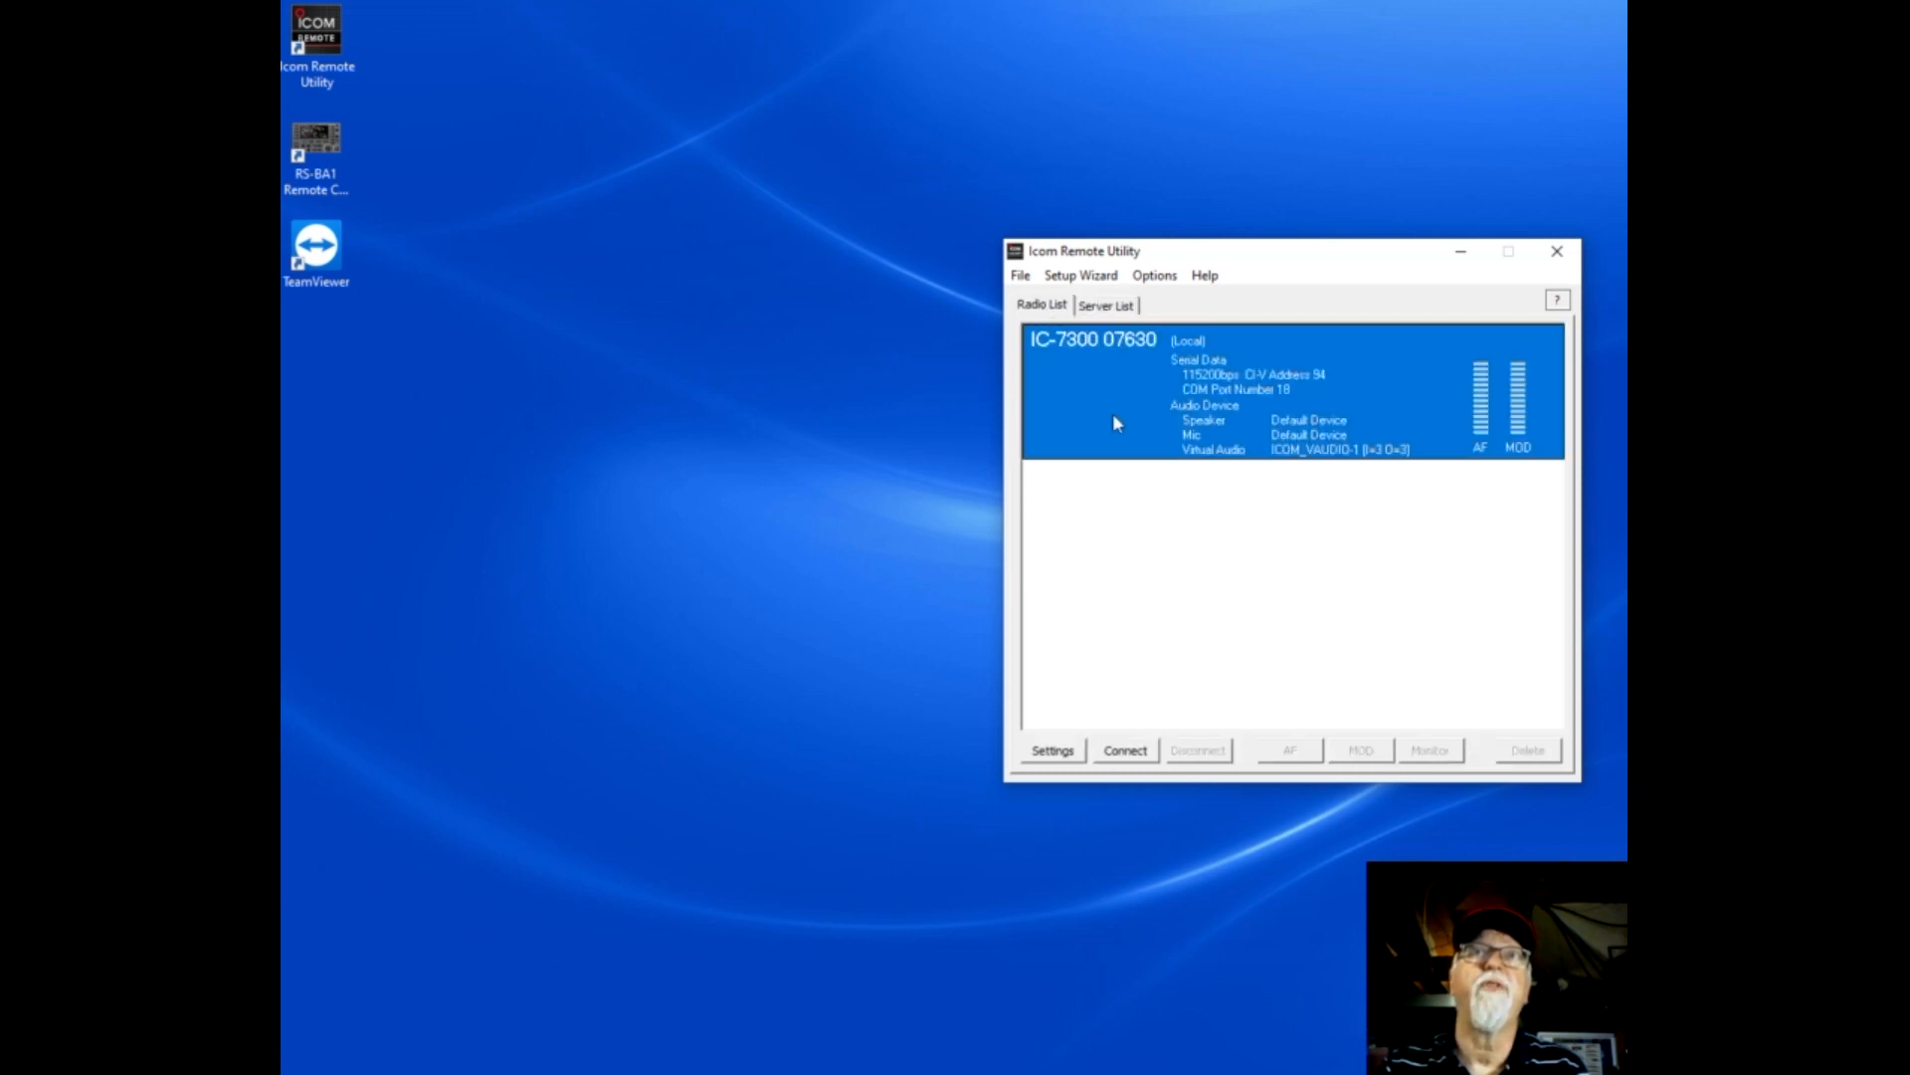
click(1125, 753)
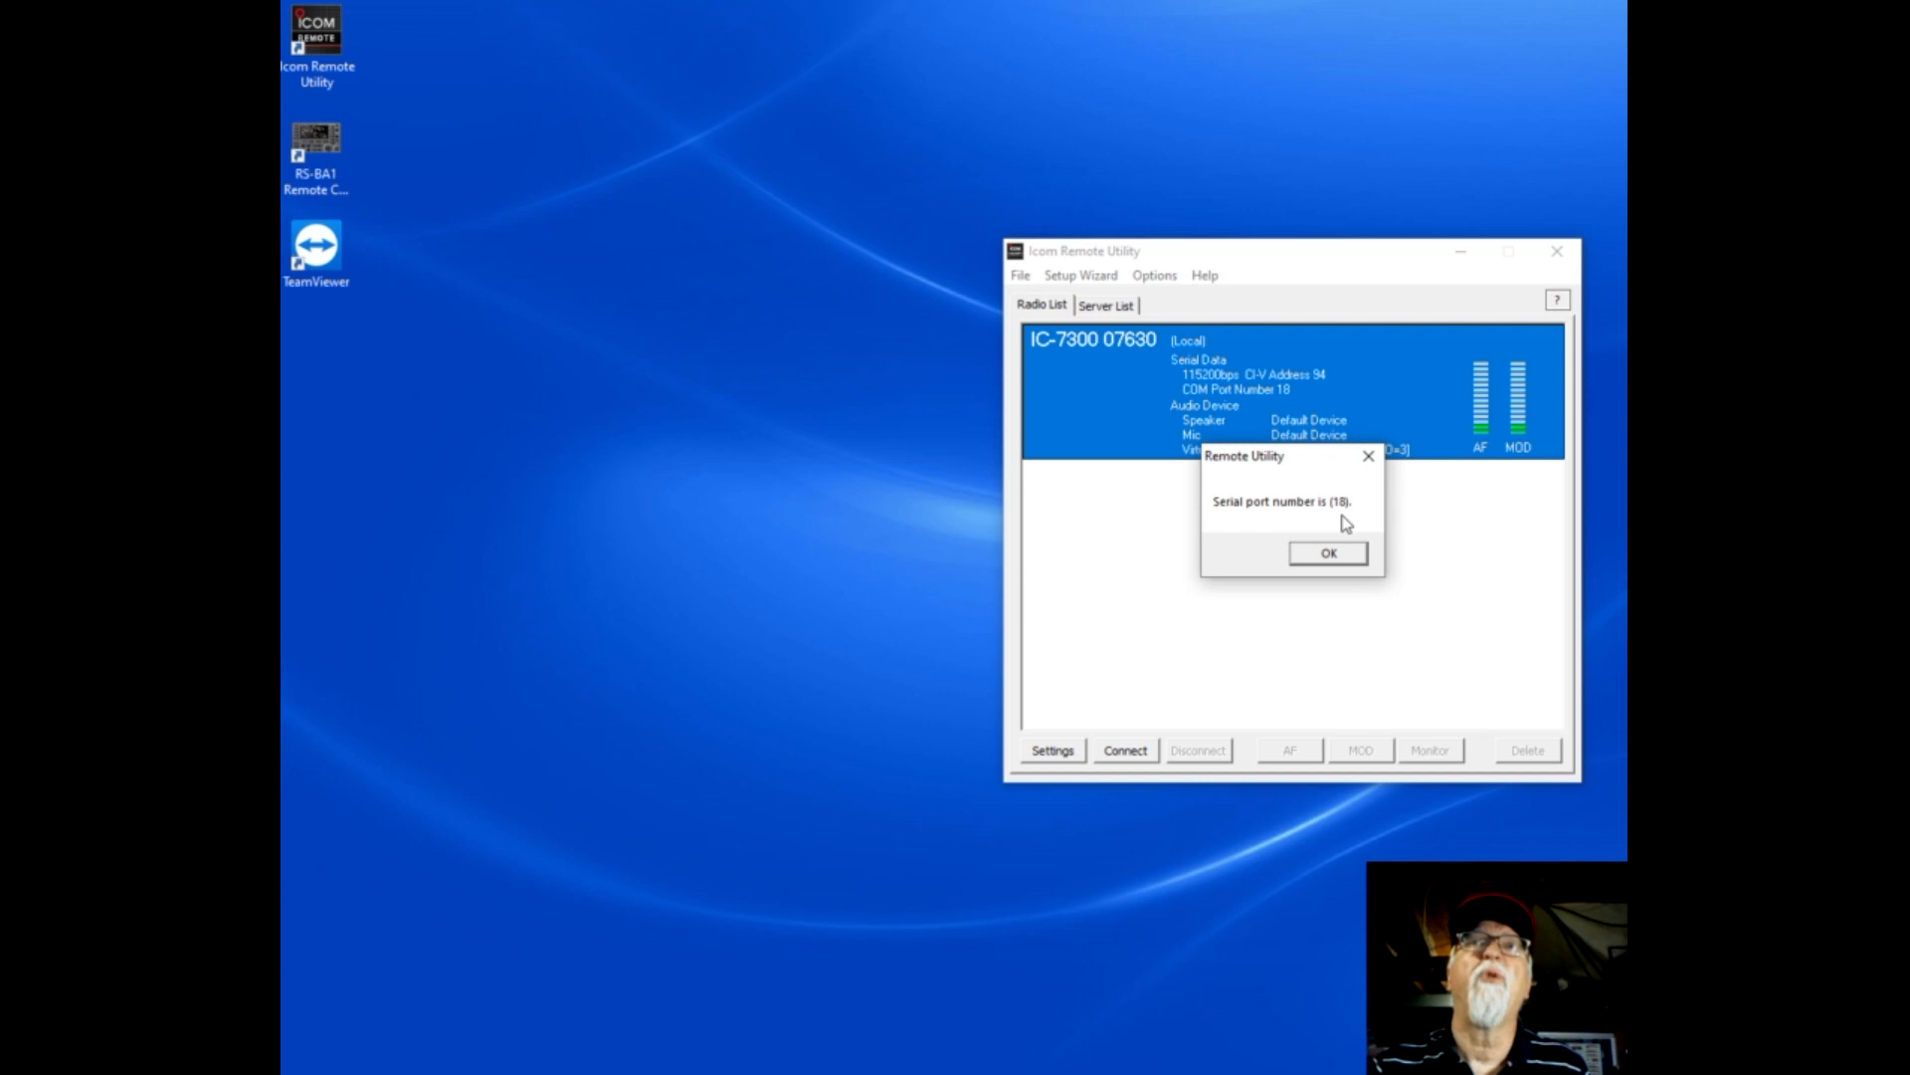
click(1327, 553)
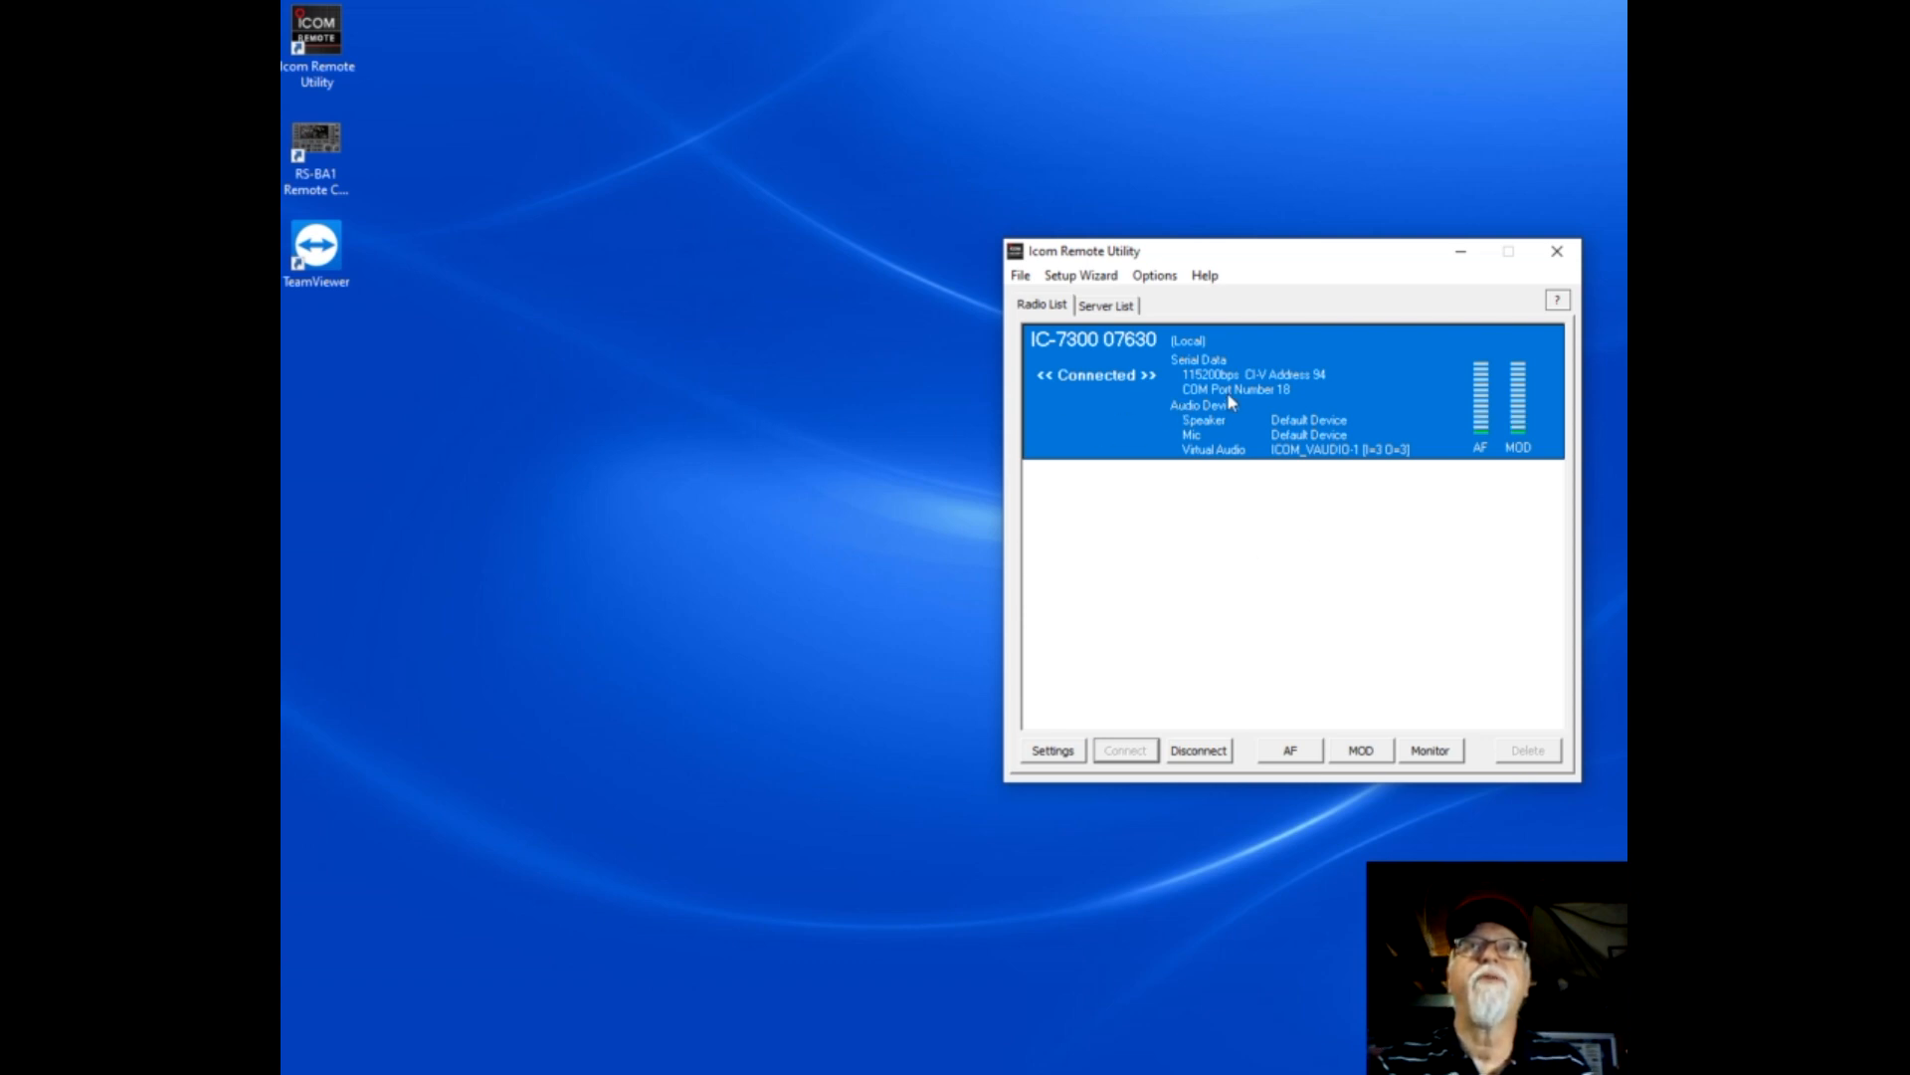
Step: Launch RS-BA1 and confirm its Connect Setting matches COM port 18 at 115200 bps
double_click(317, 150)
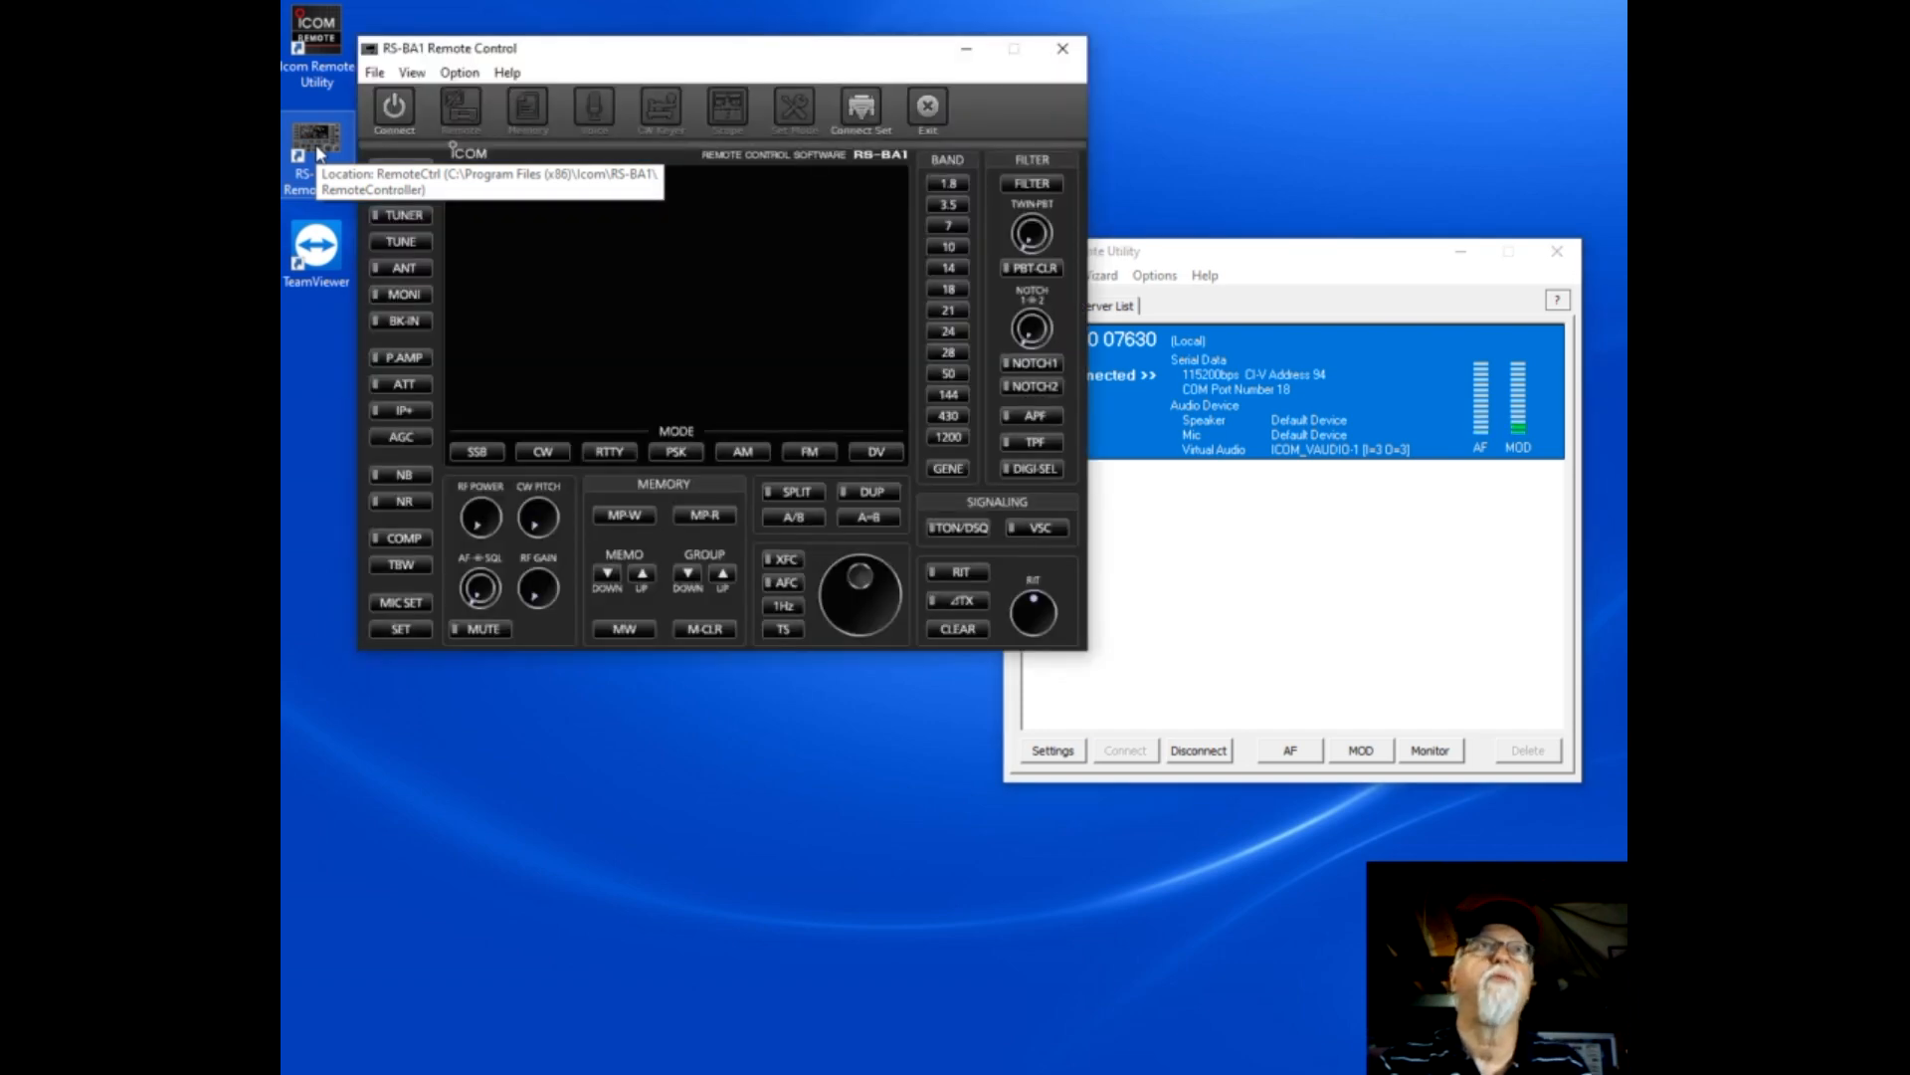
click(460, 74)
click(480, 94)
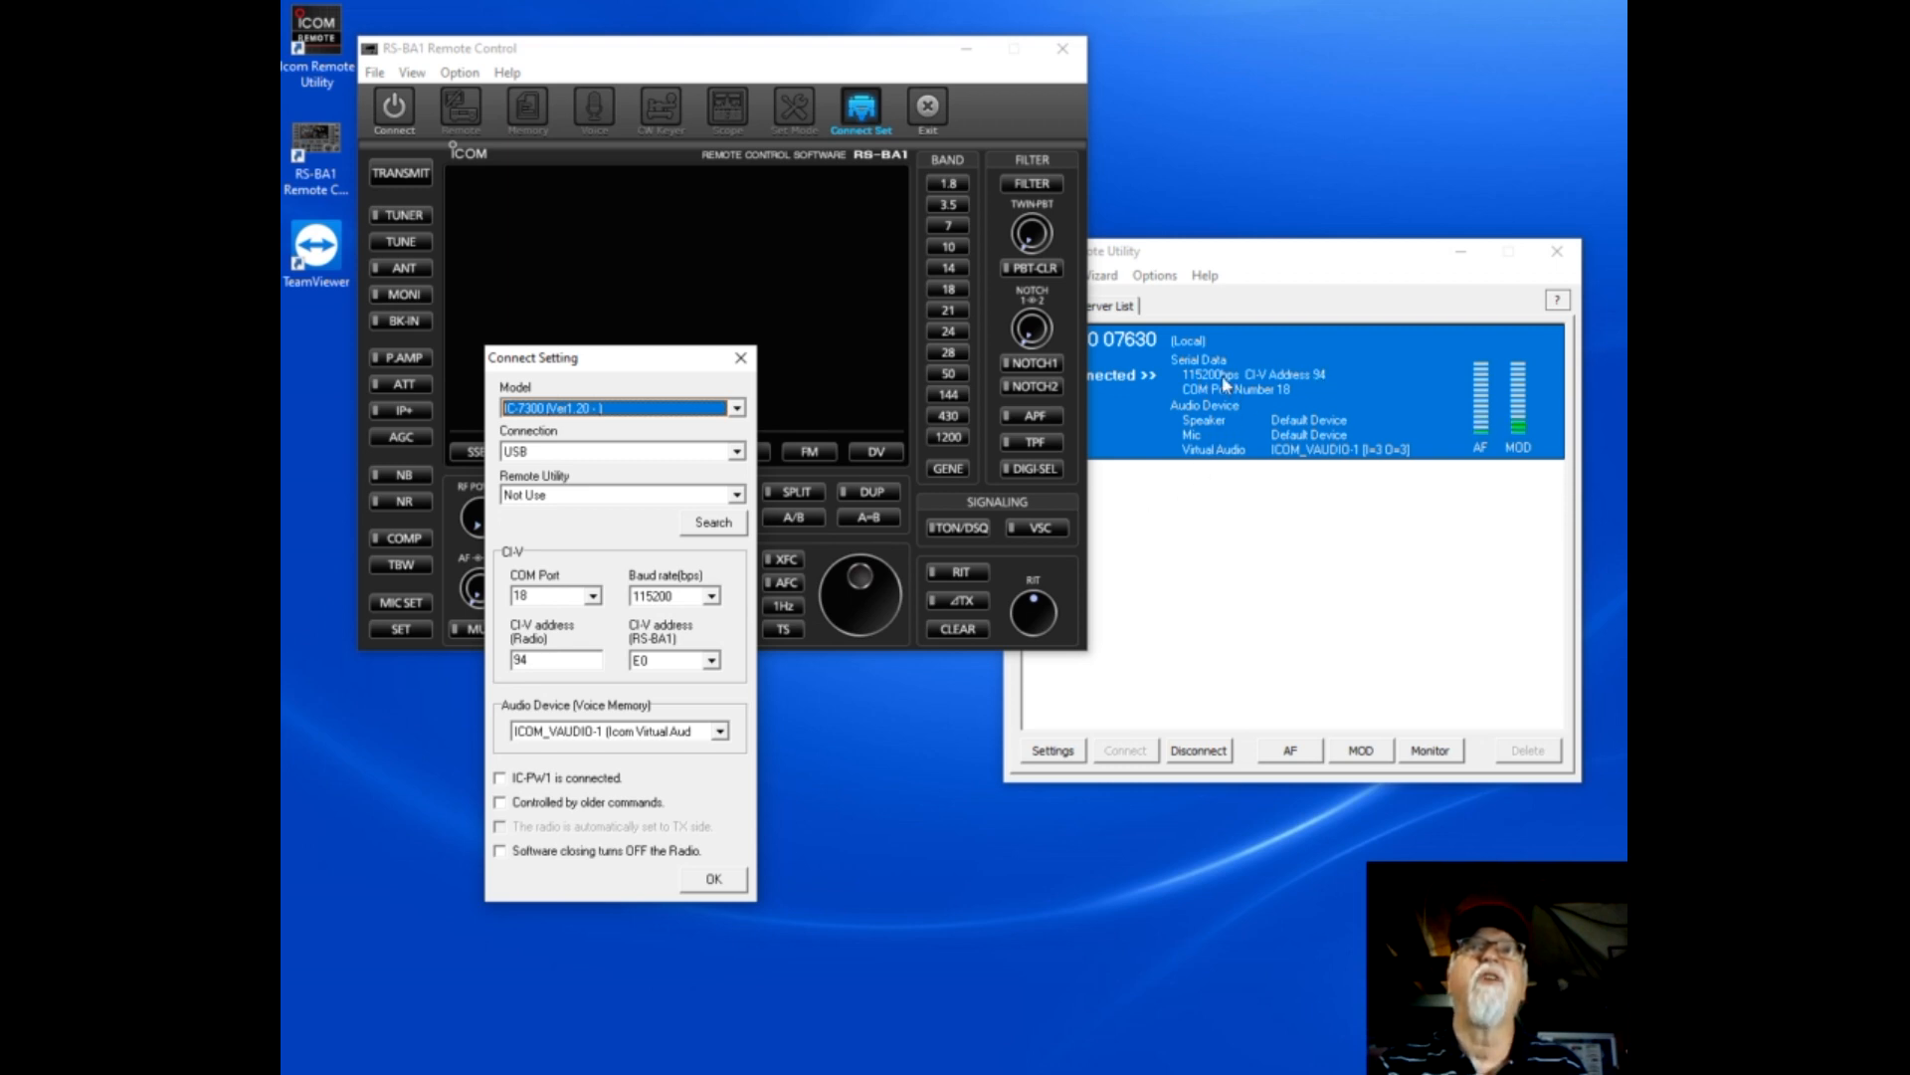
click(1305, 266)
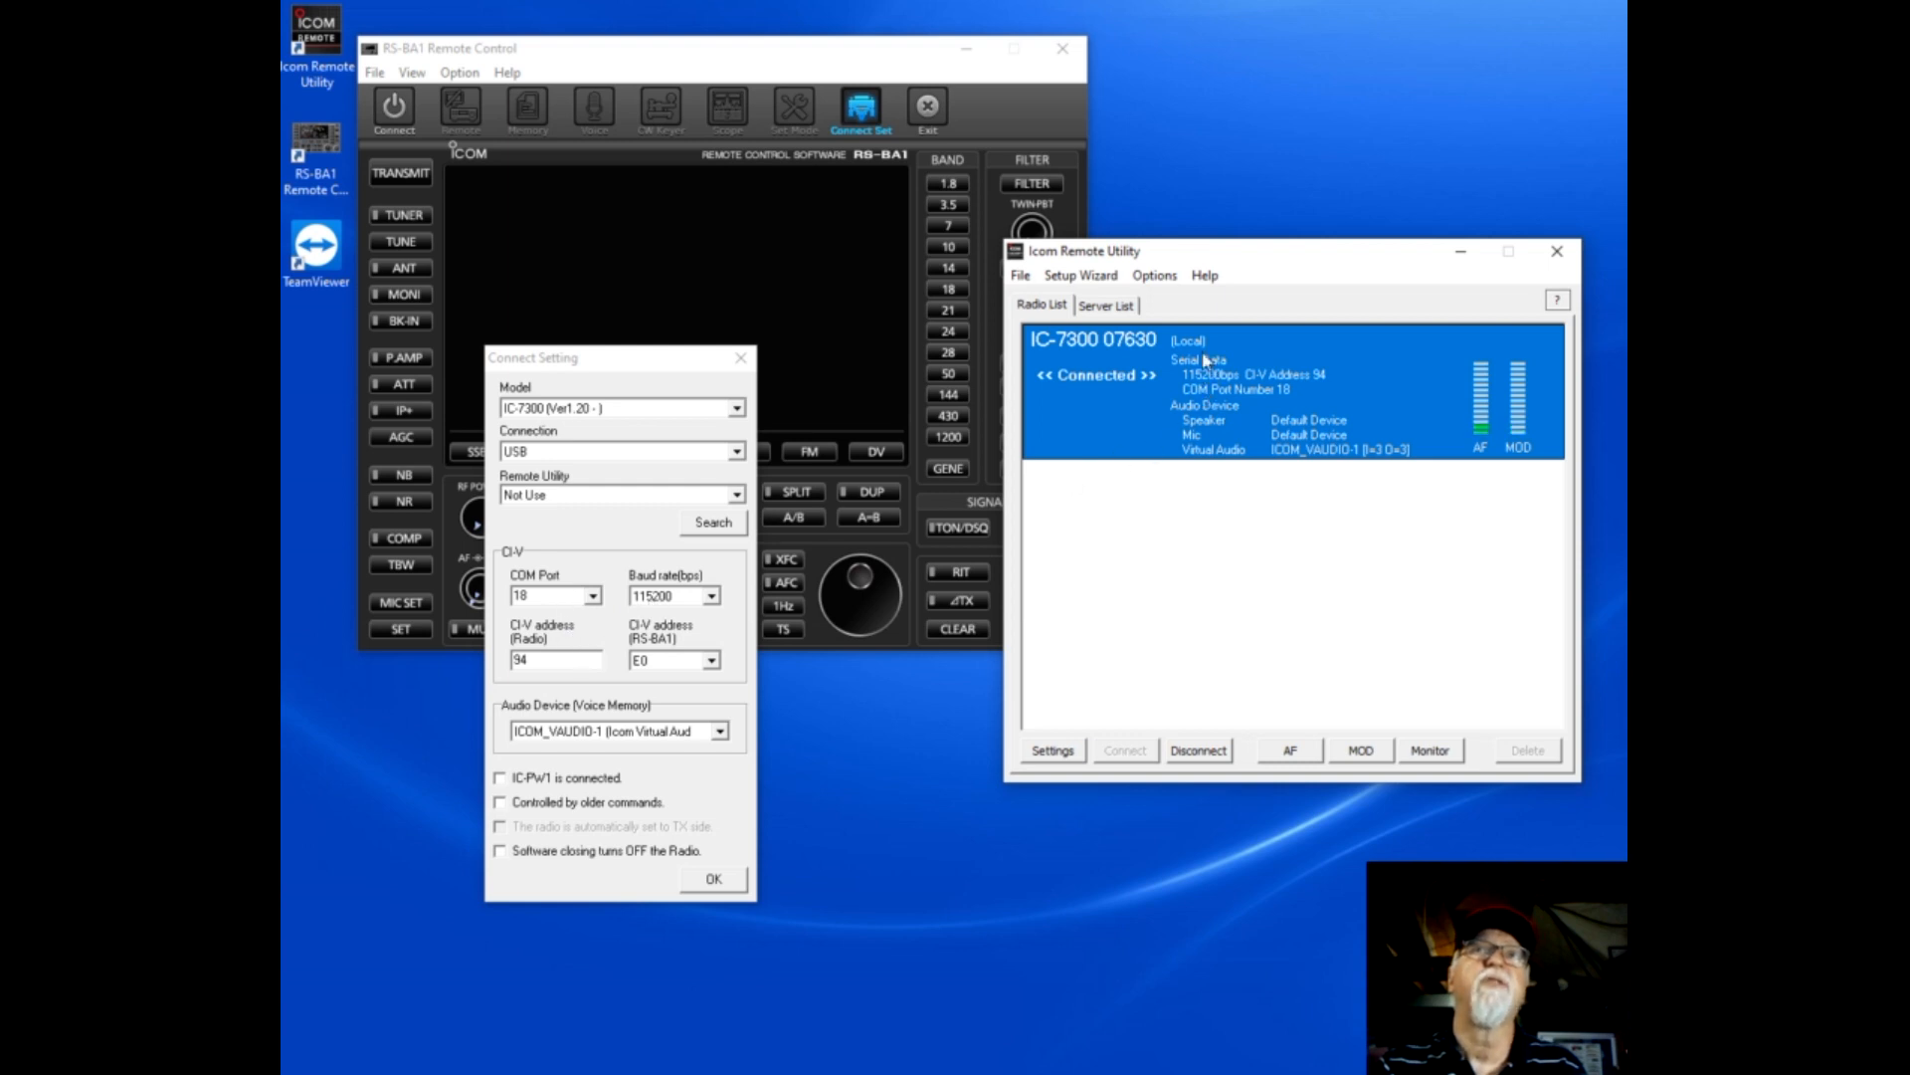
click(710, 883)
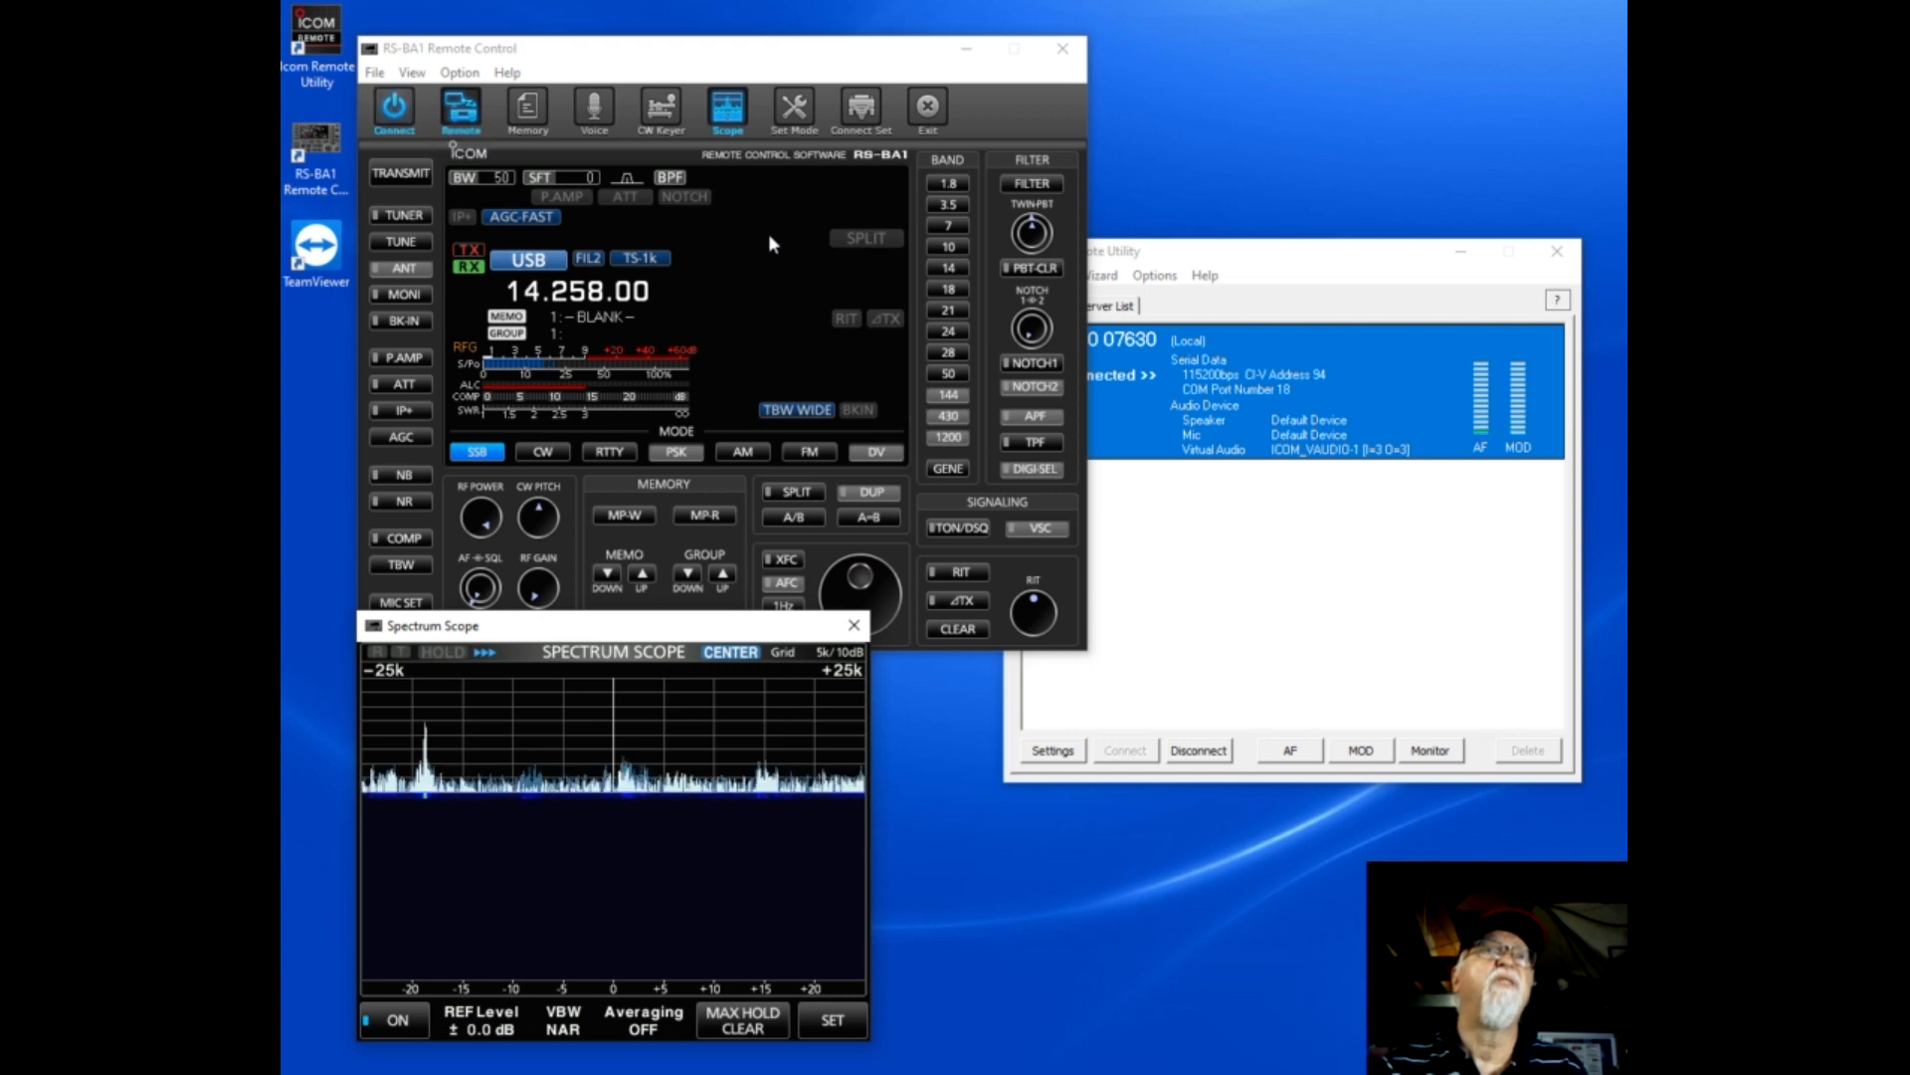
Step: Tune around 14.258–14.260 MHz USB watching the spectrum scope, then disconnect from the IC-7300
click(882, 577)
scroll(881, 577, up, 2)
scroll(884, 585, up, 15)
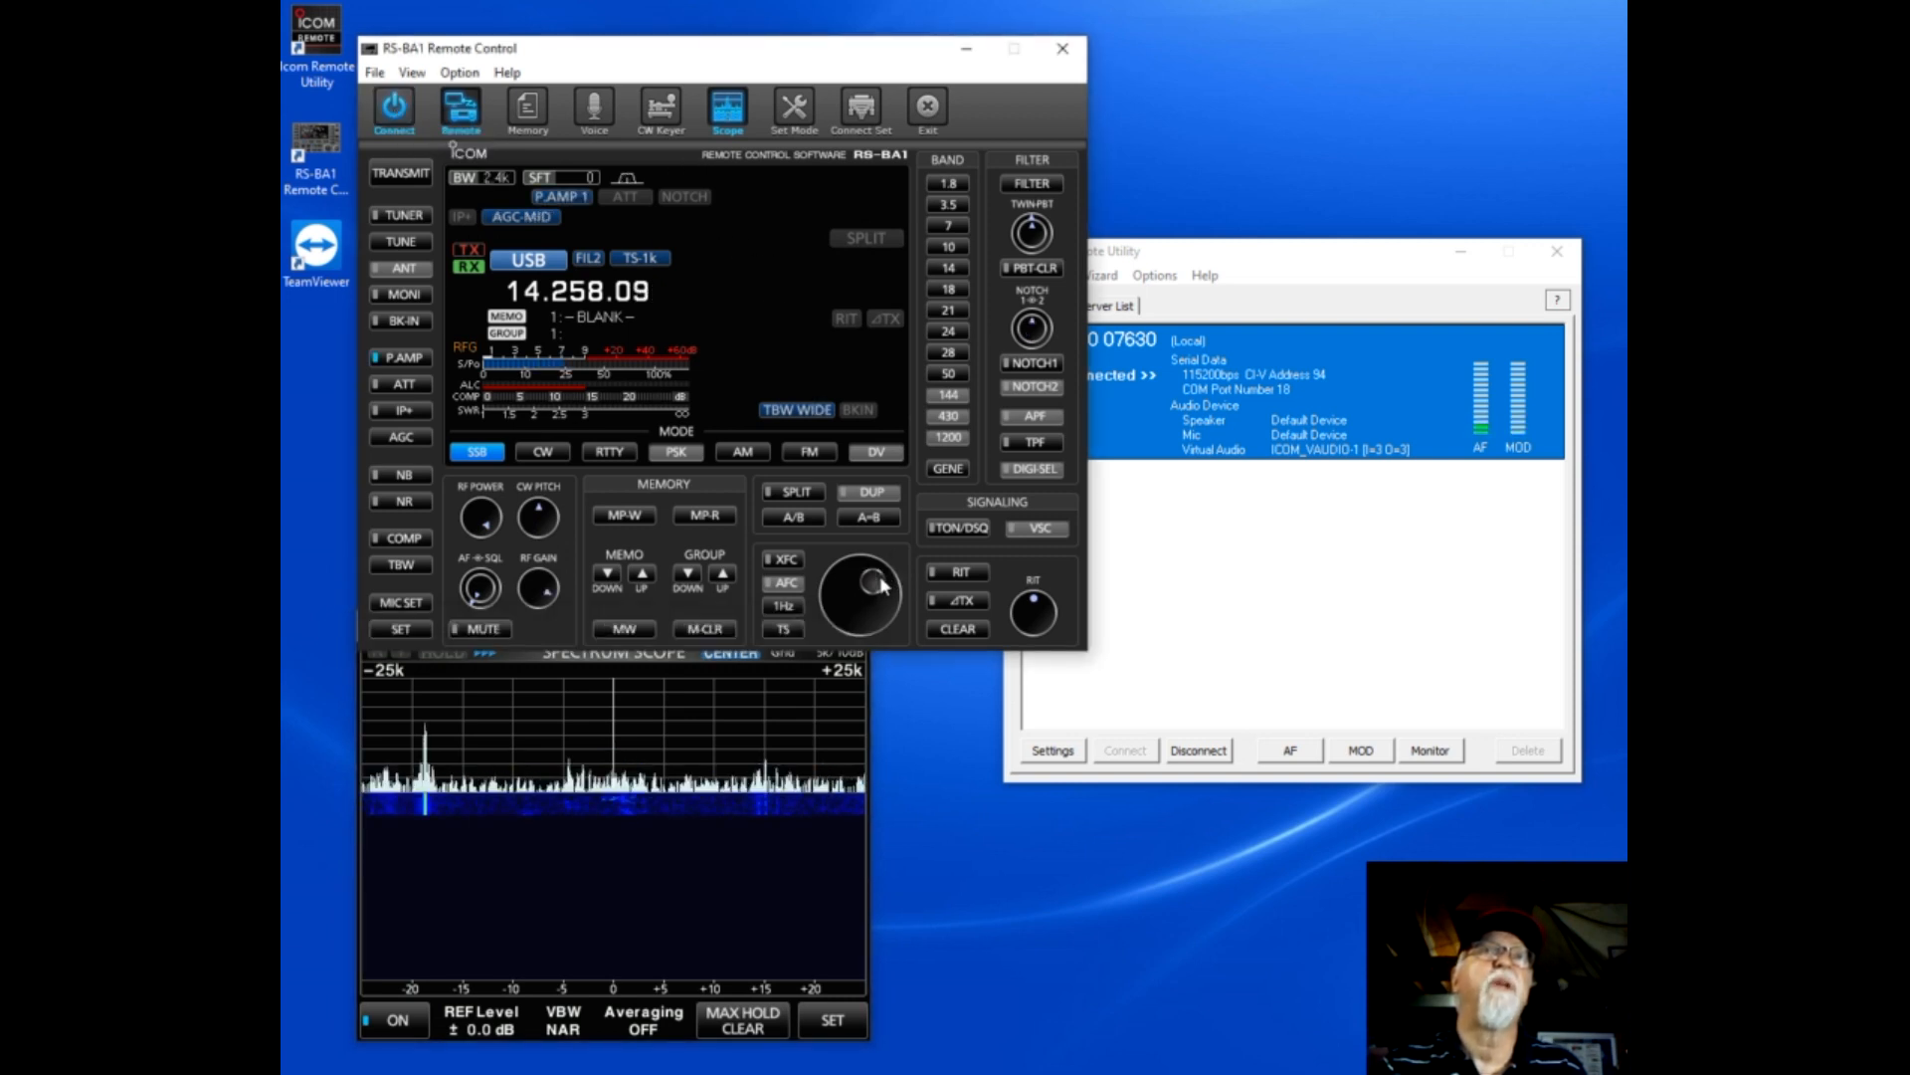
scroll(883, 585, up, 20)
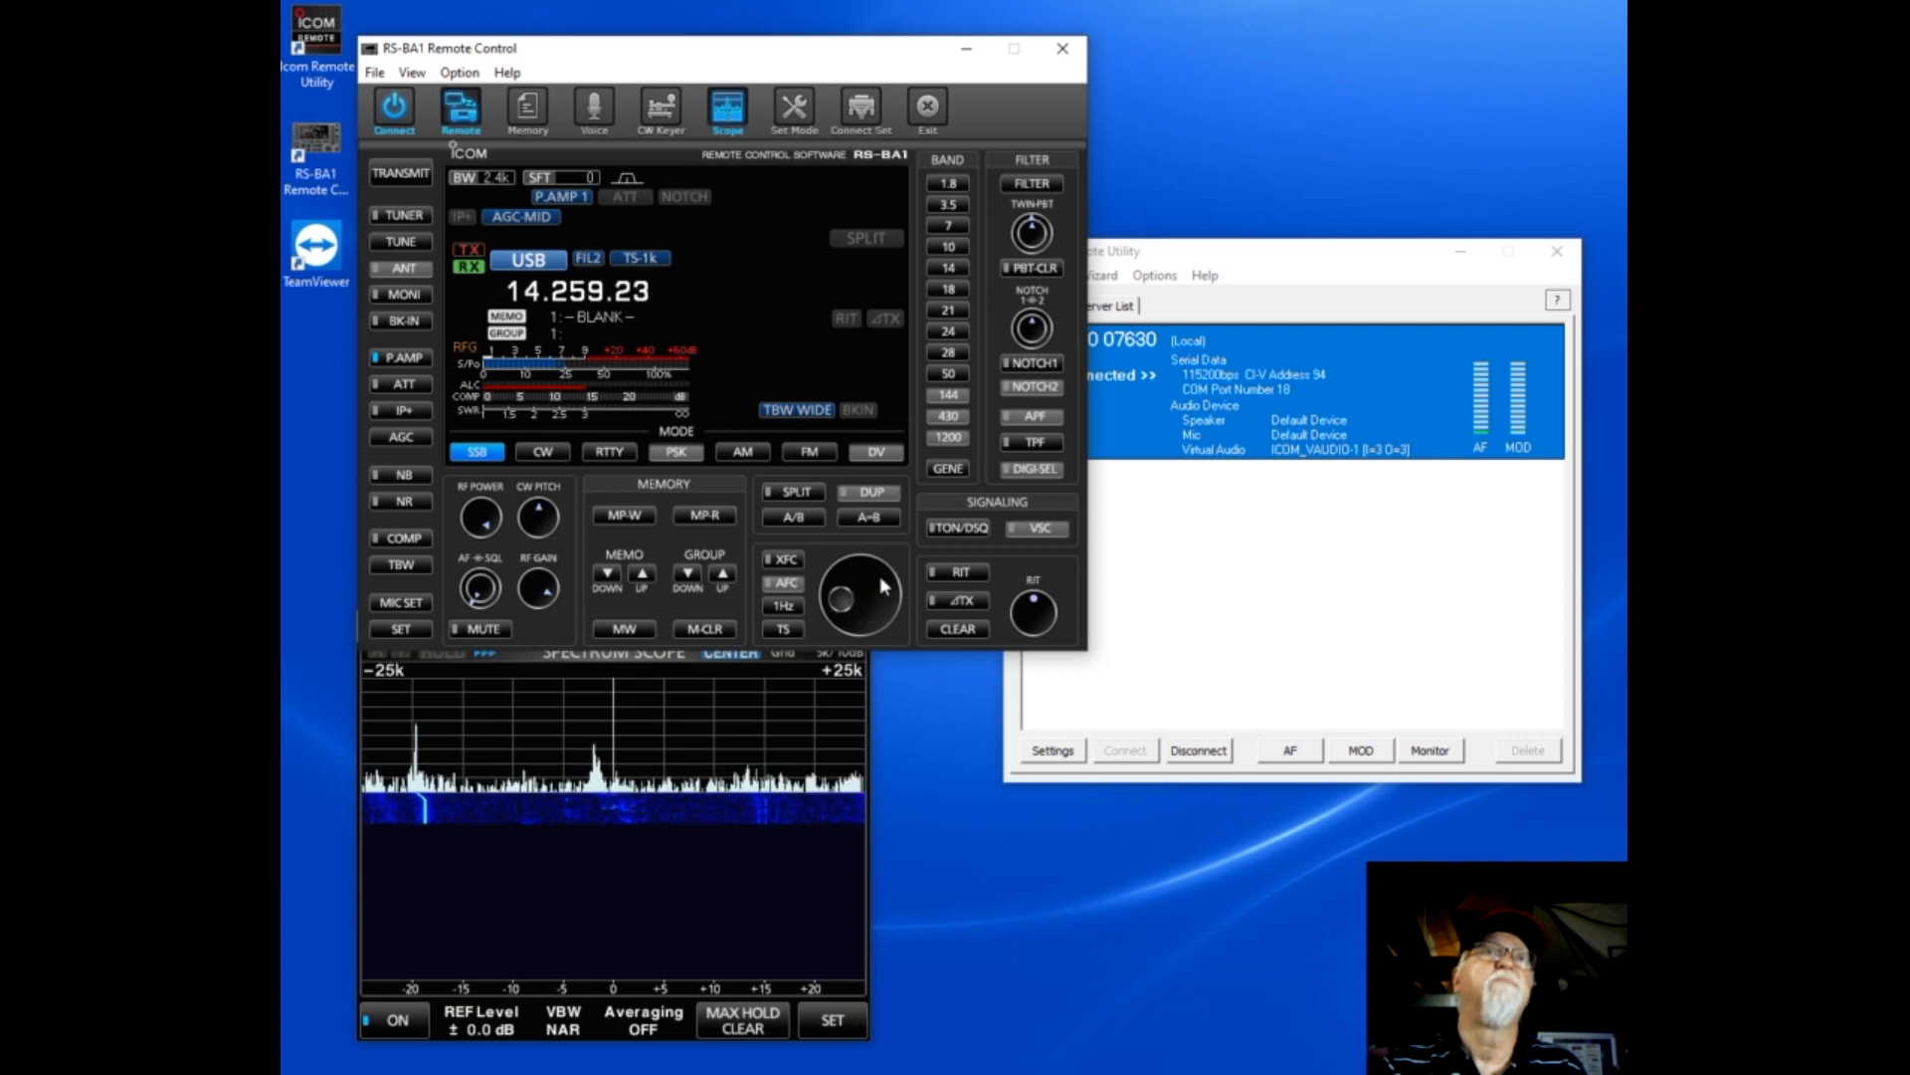
scroll(882, 585, up, 12)
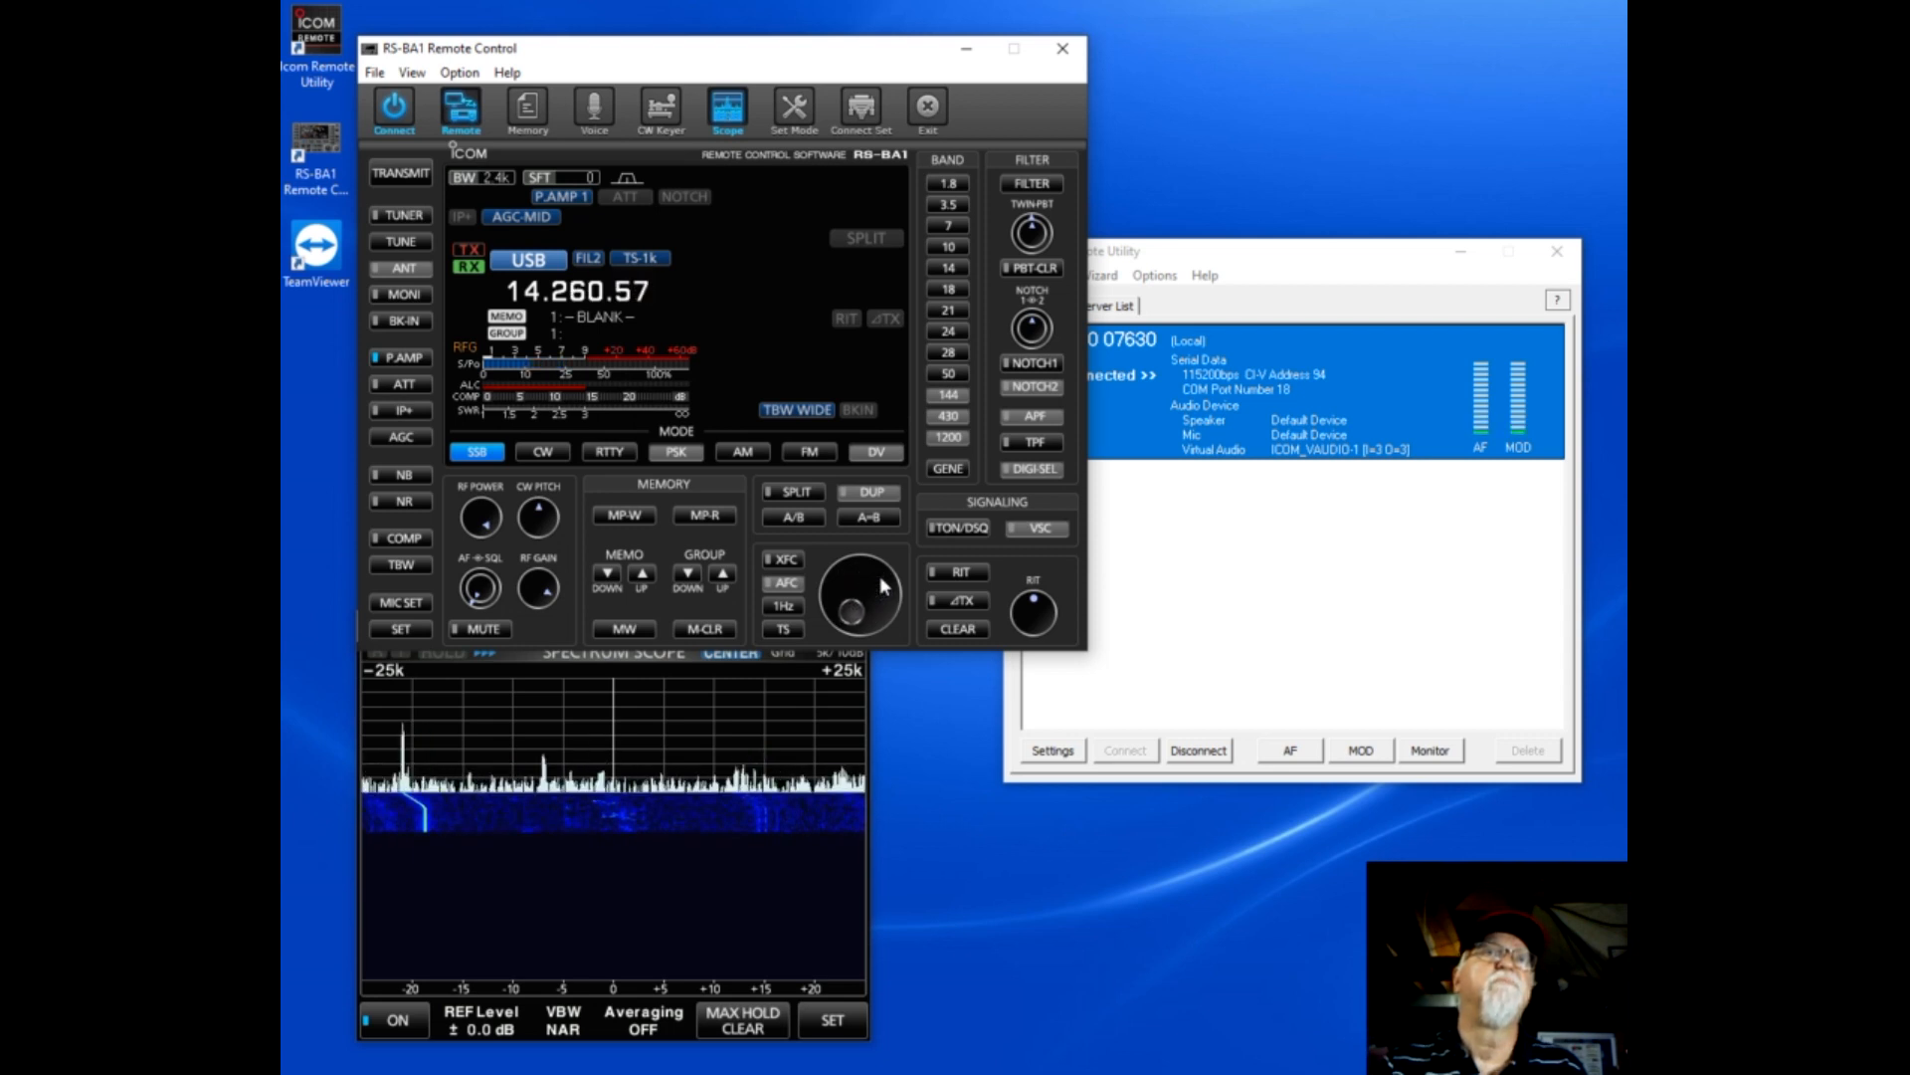
scroll(830, 590, down, 15)
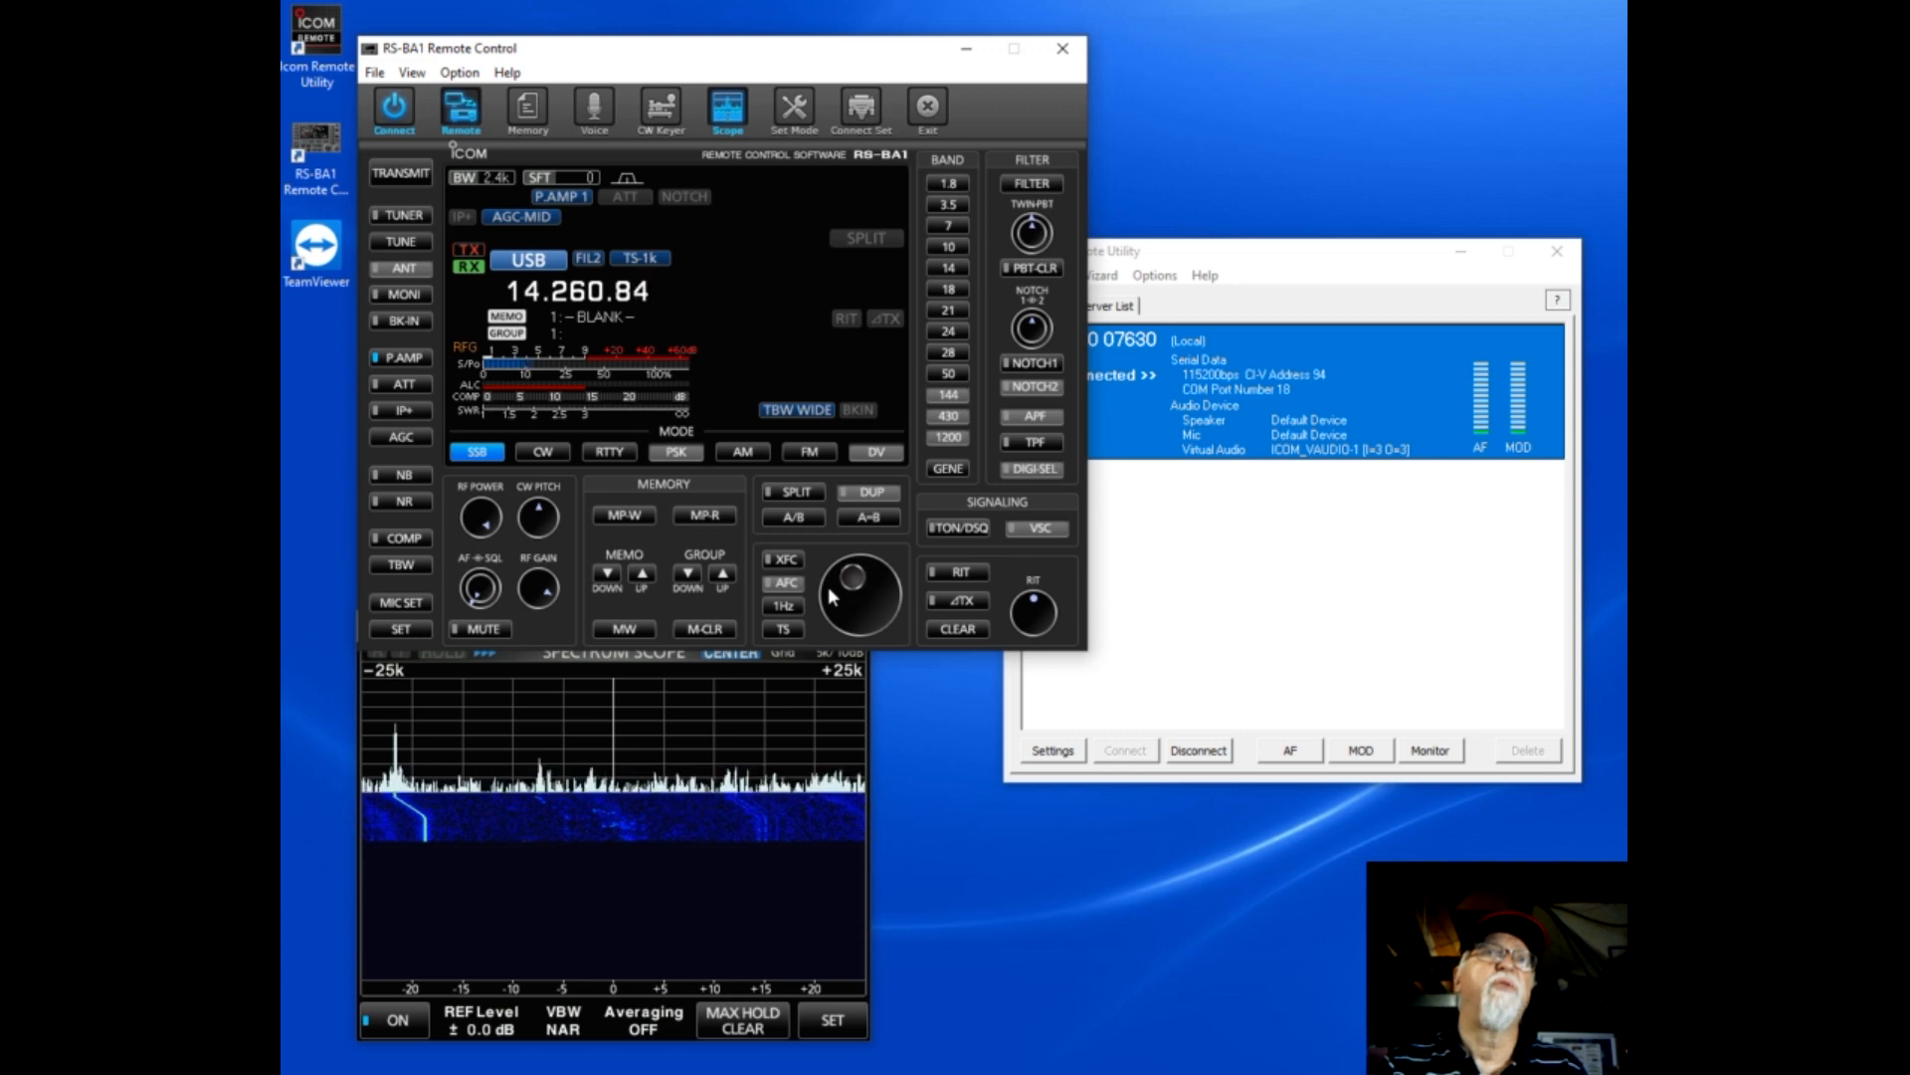
scroll(832, 594, down, 20)
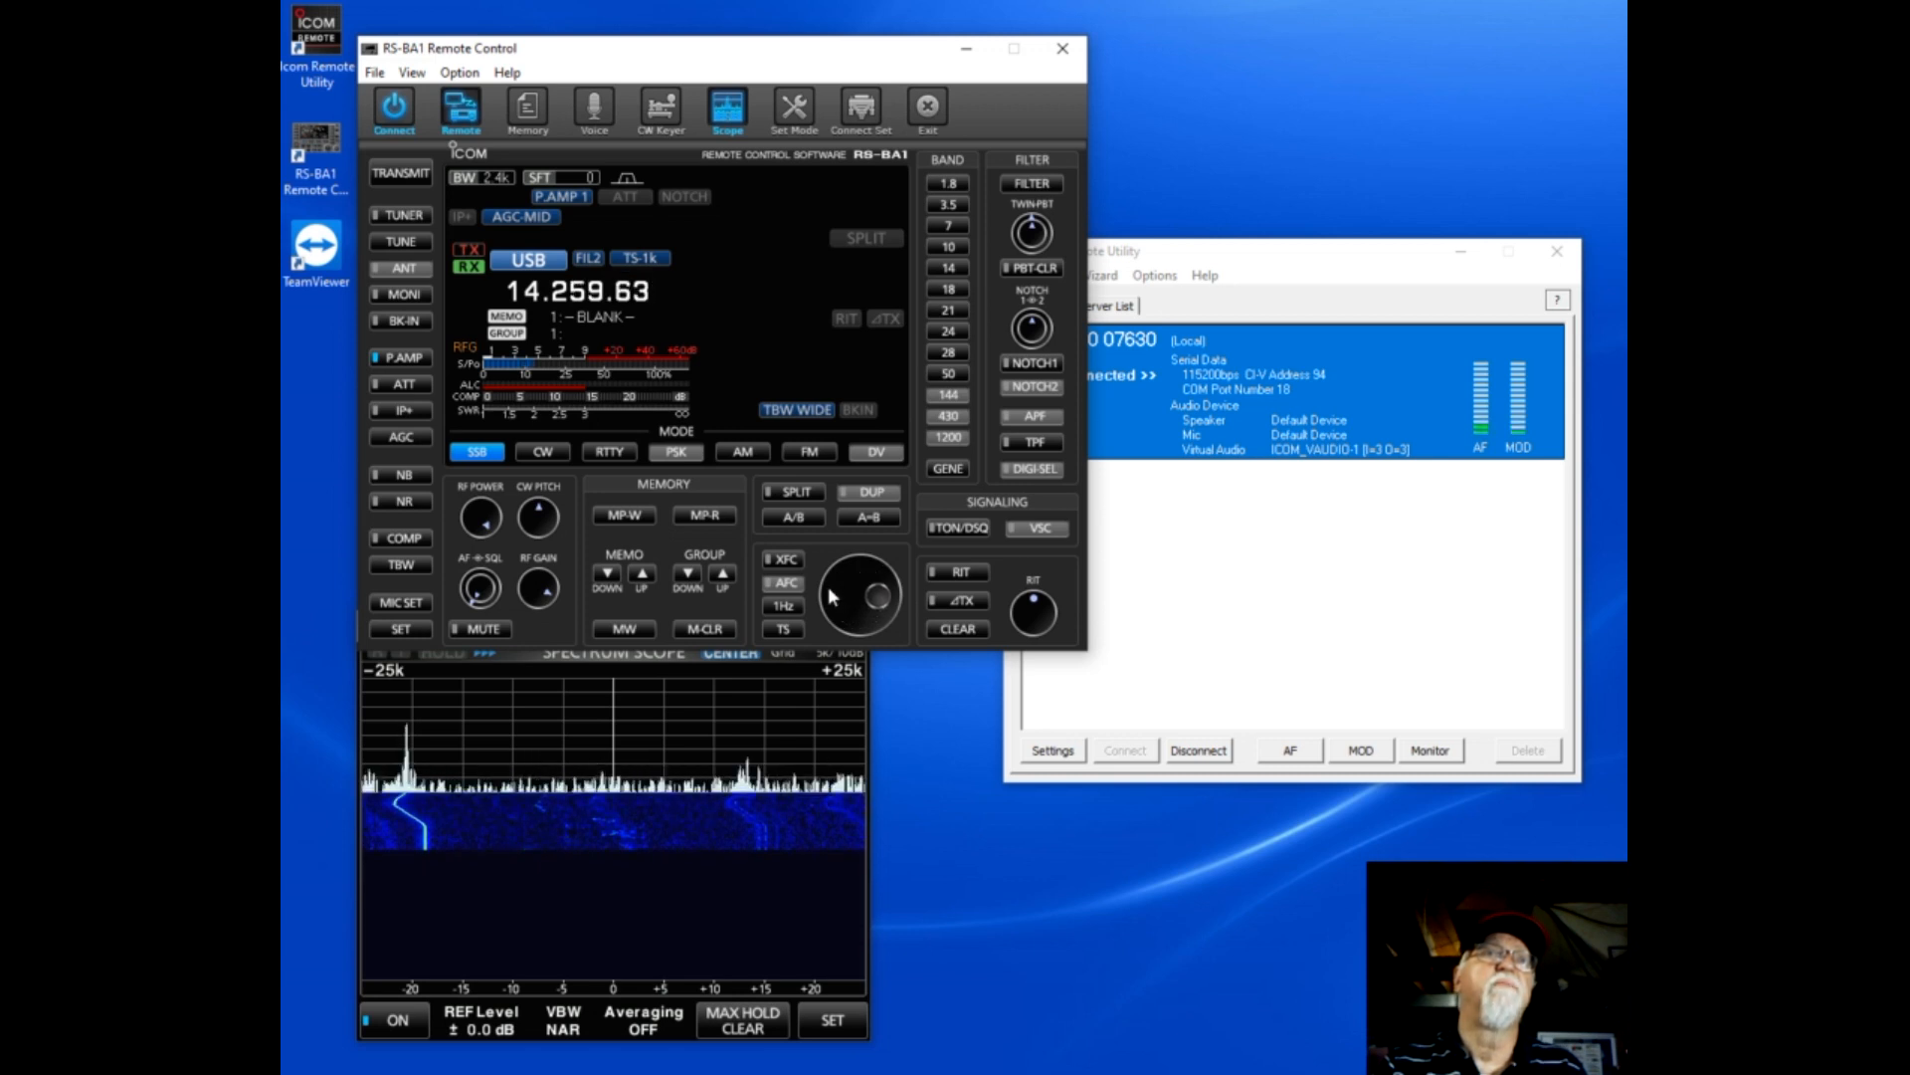
scroll(832, 594, up, 8)
scroll(832, 594, down, 2)
scroll(830, 592, down, 6)
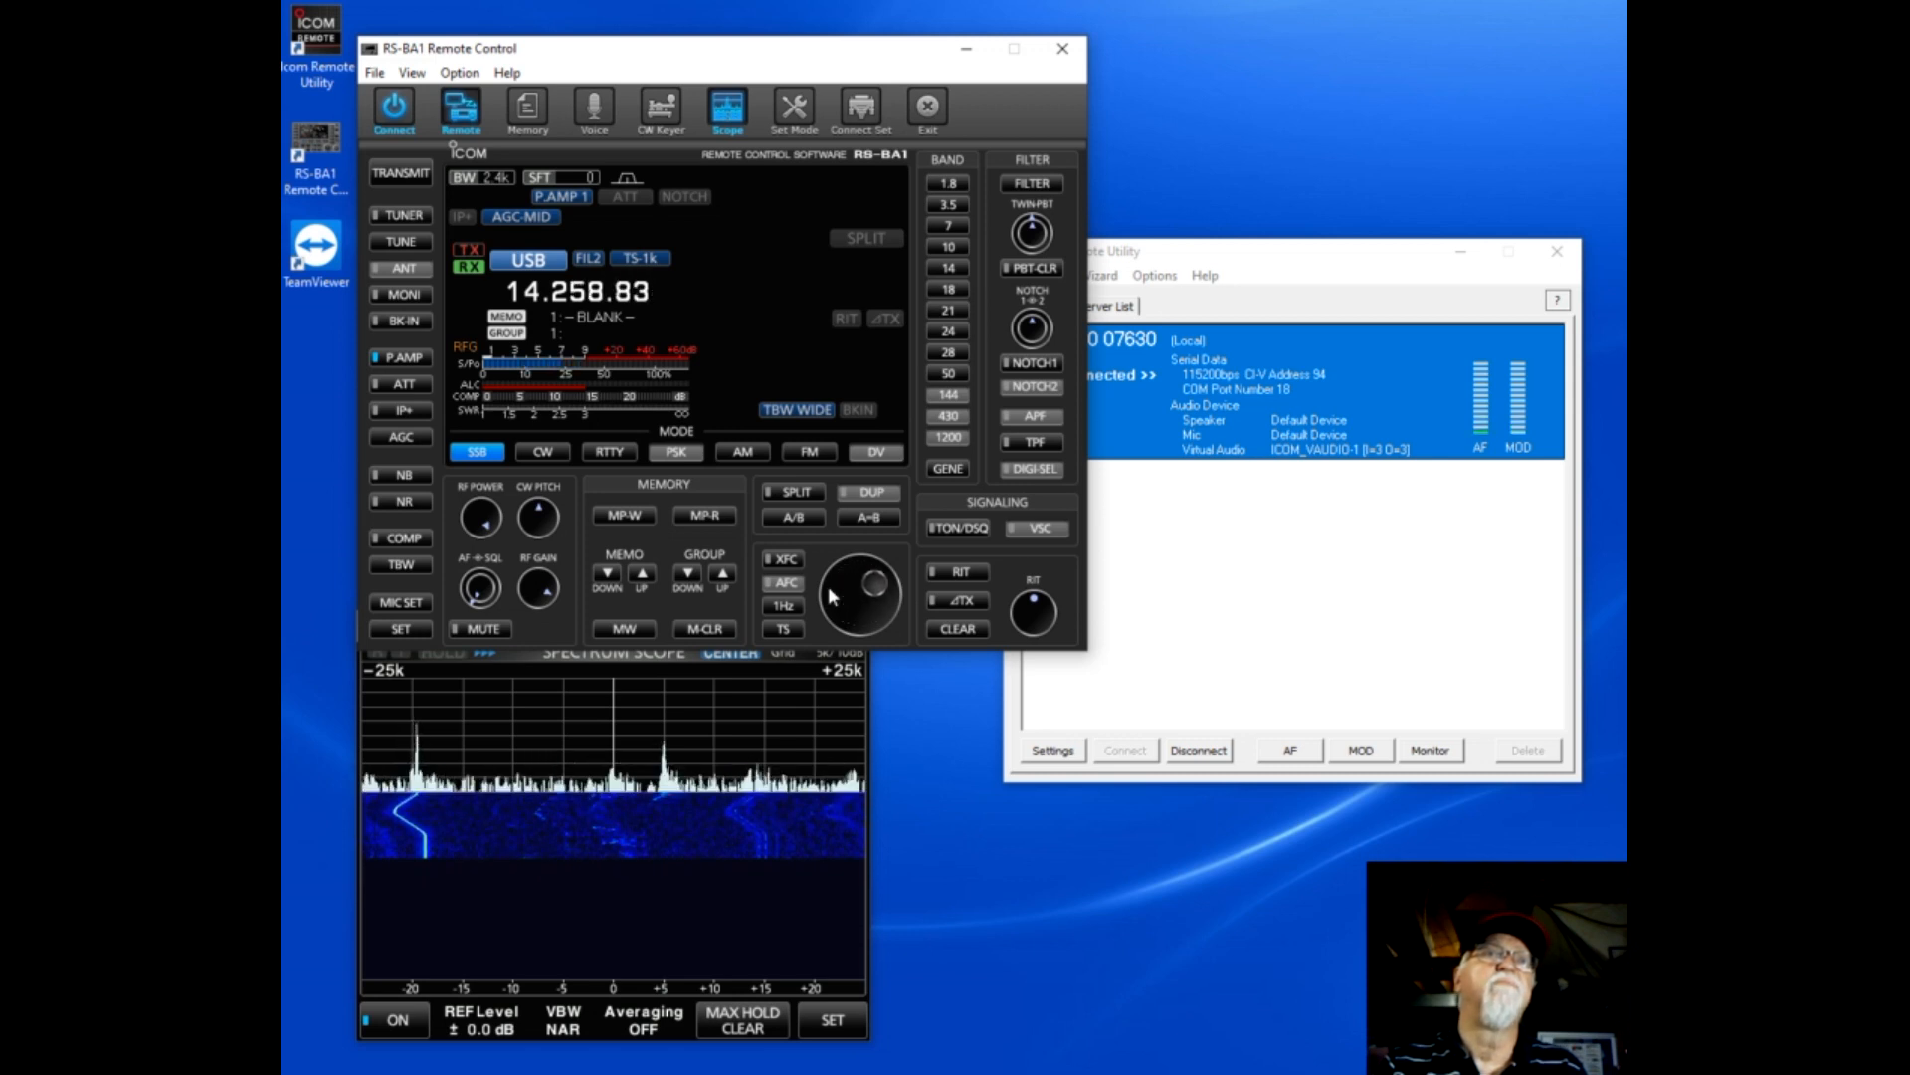
scroll(828, 587, down, 4)
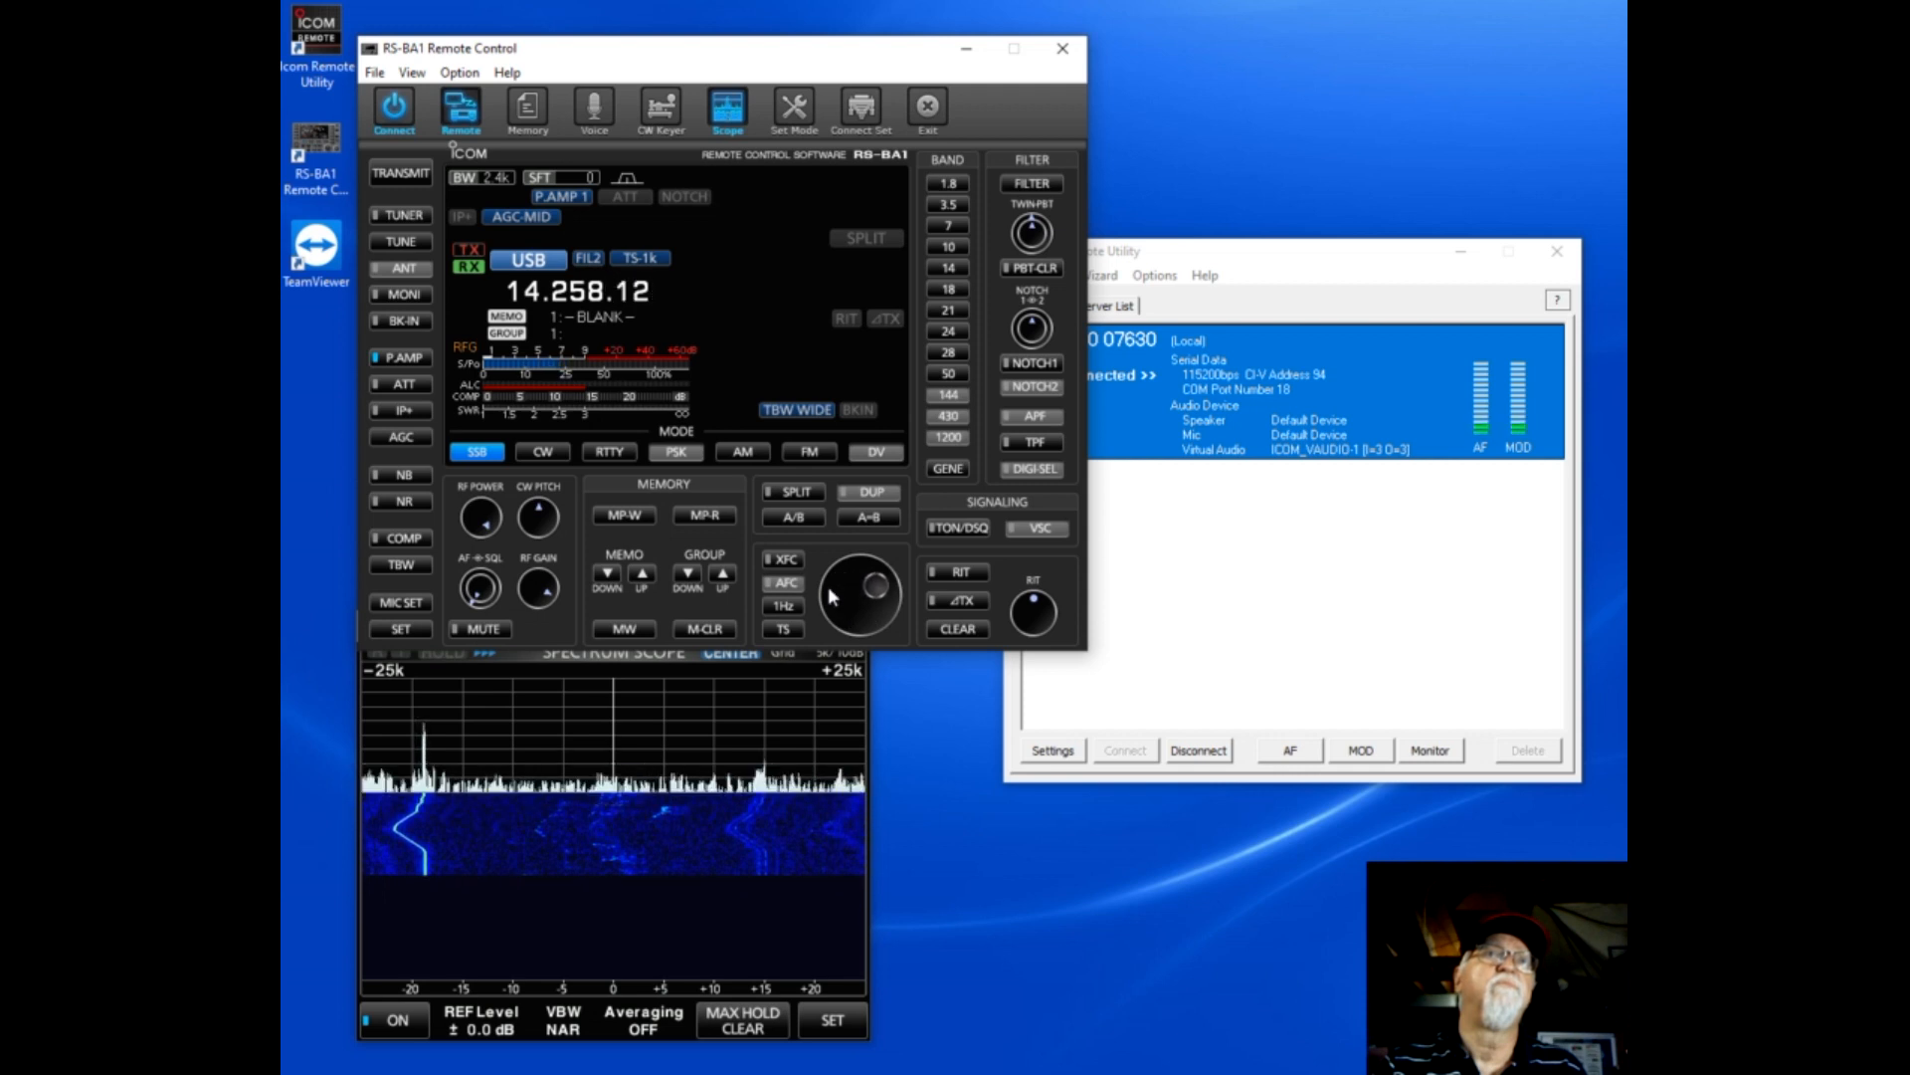
scroll(874, 611, up, 6)
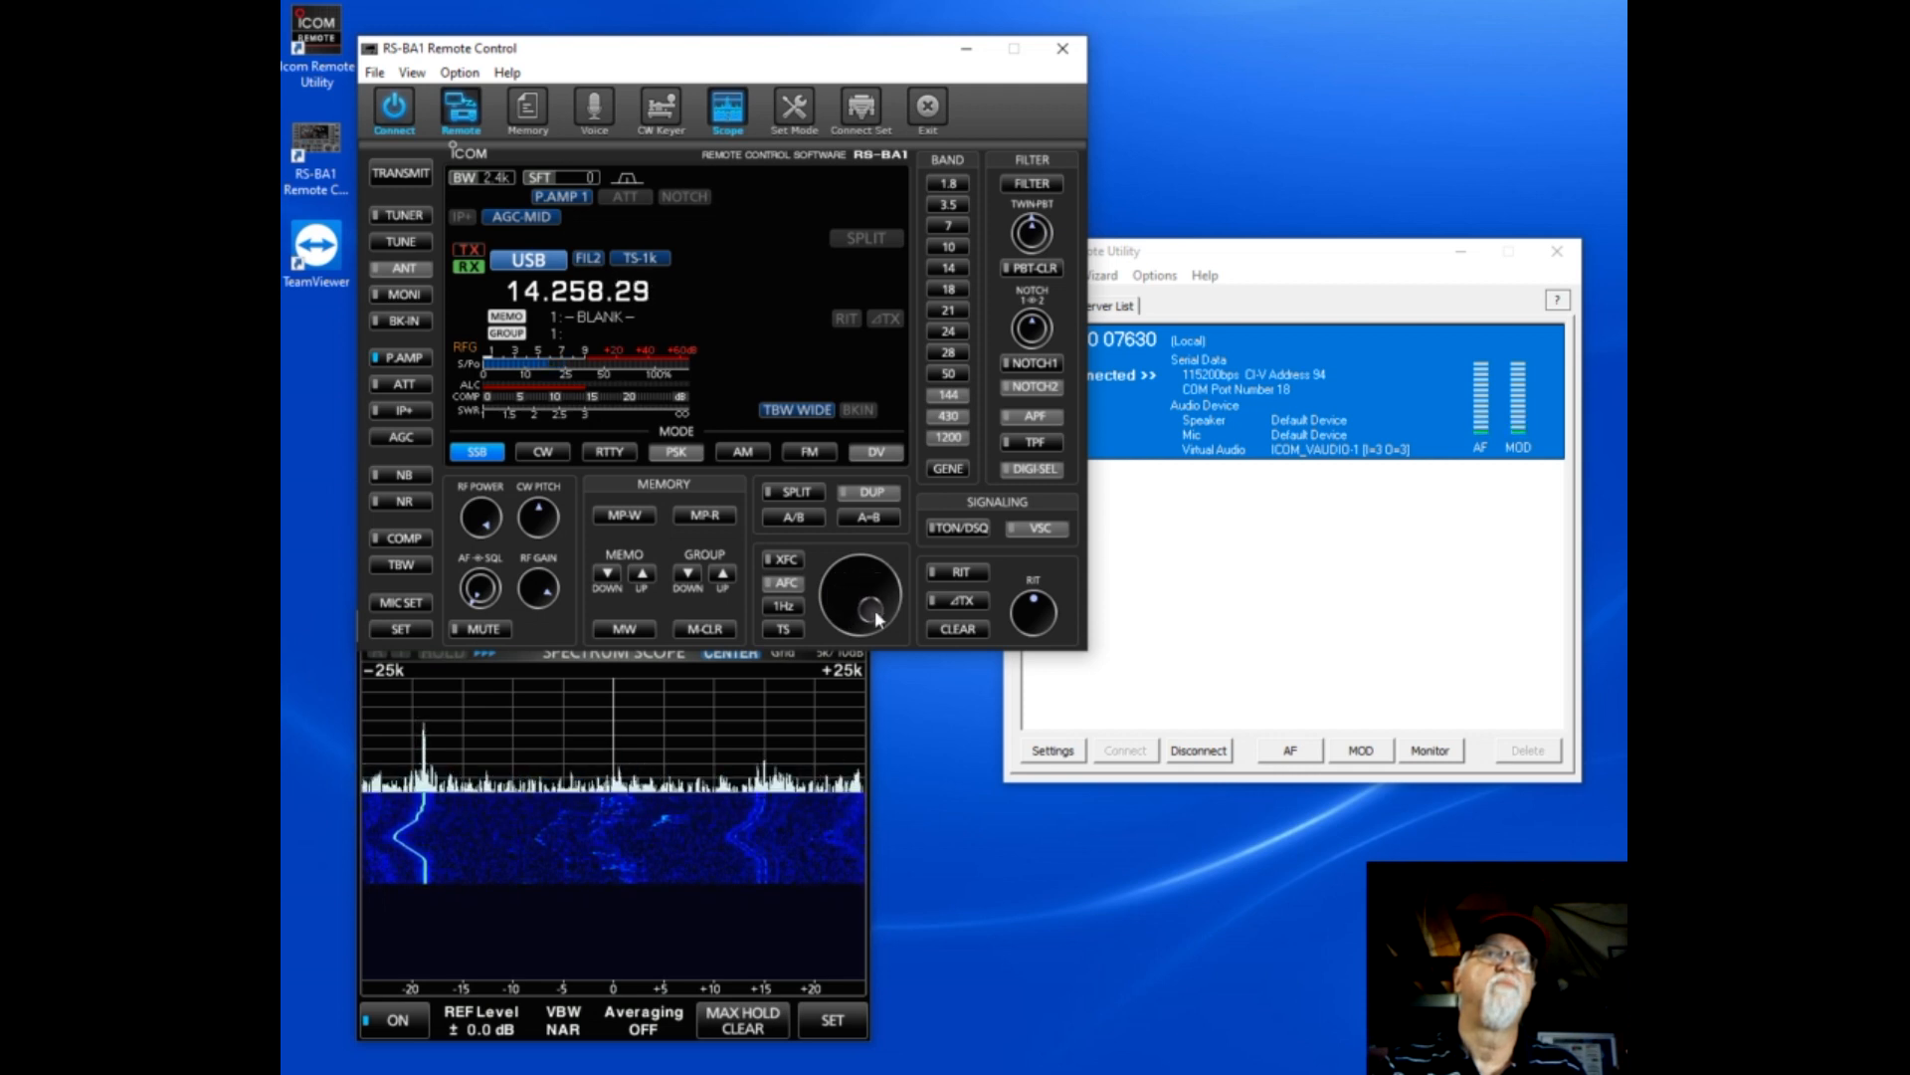
scroll(876, 617, up, 10)
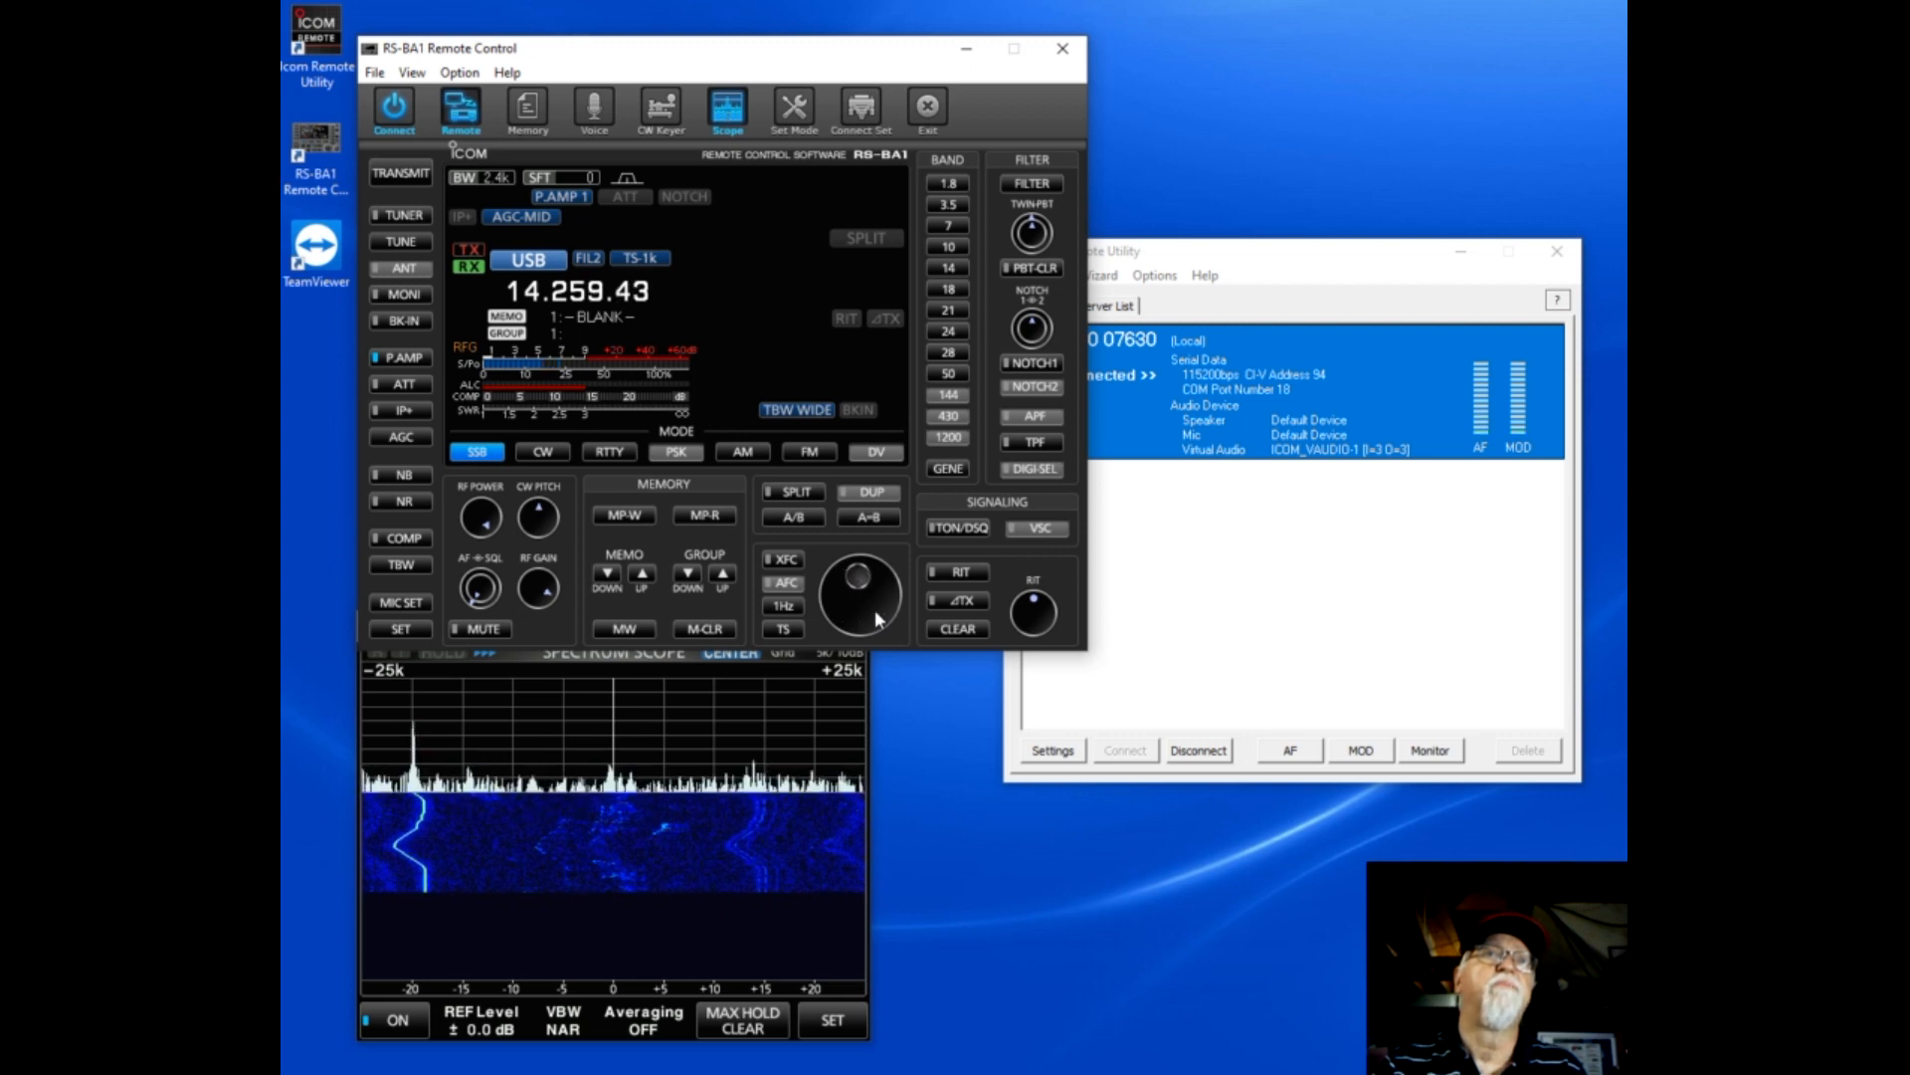
scroll(834, 597, down, 4)
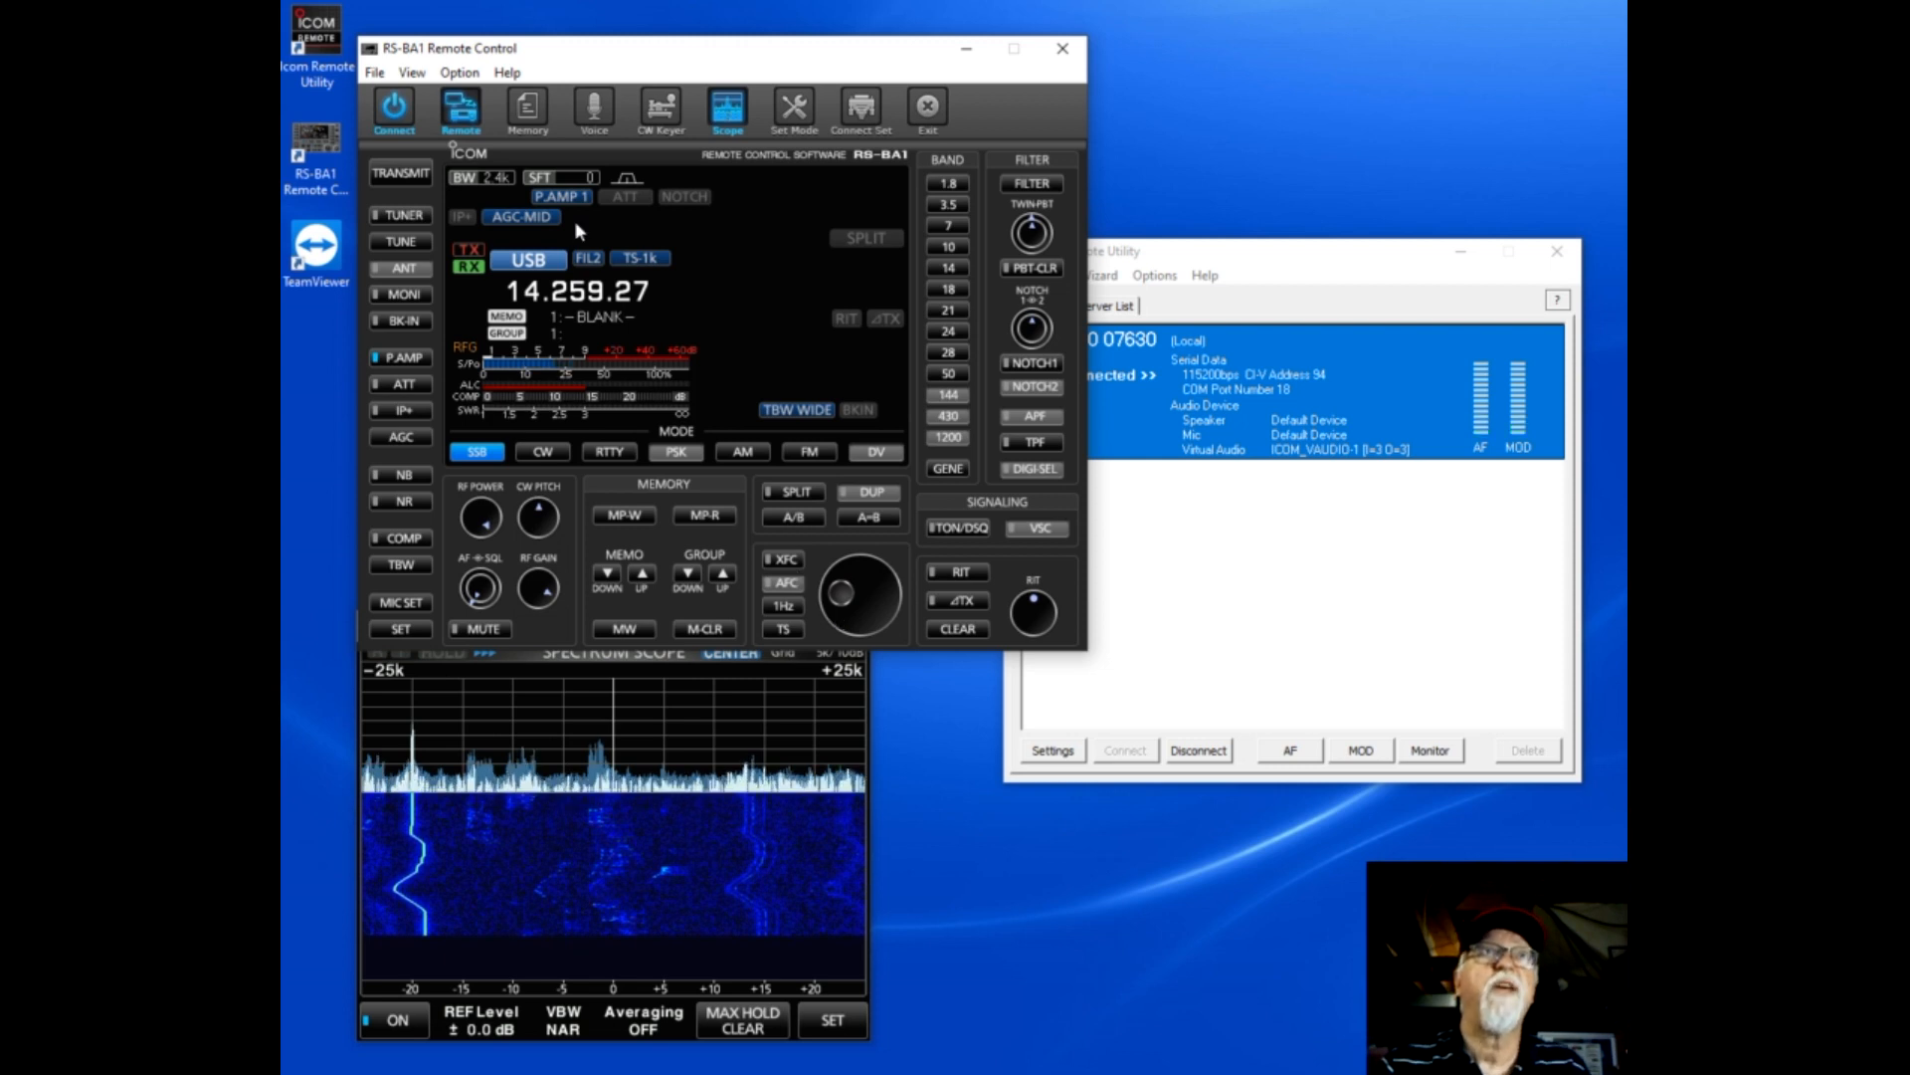
click(395, 113)
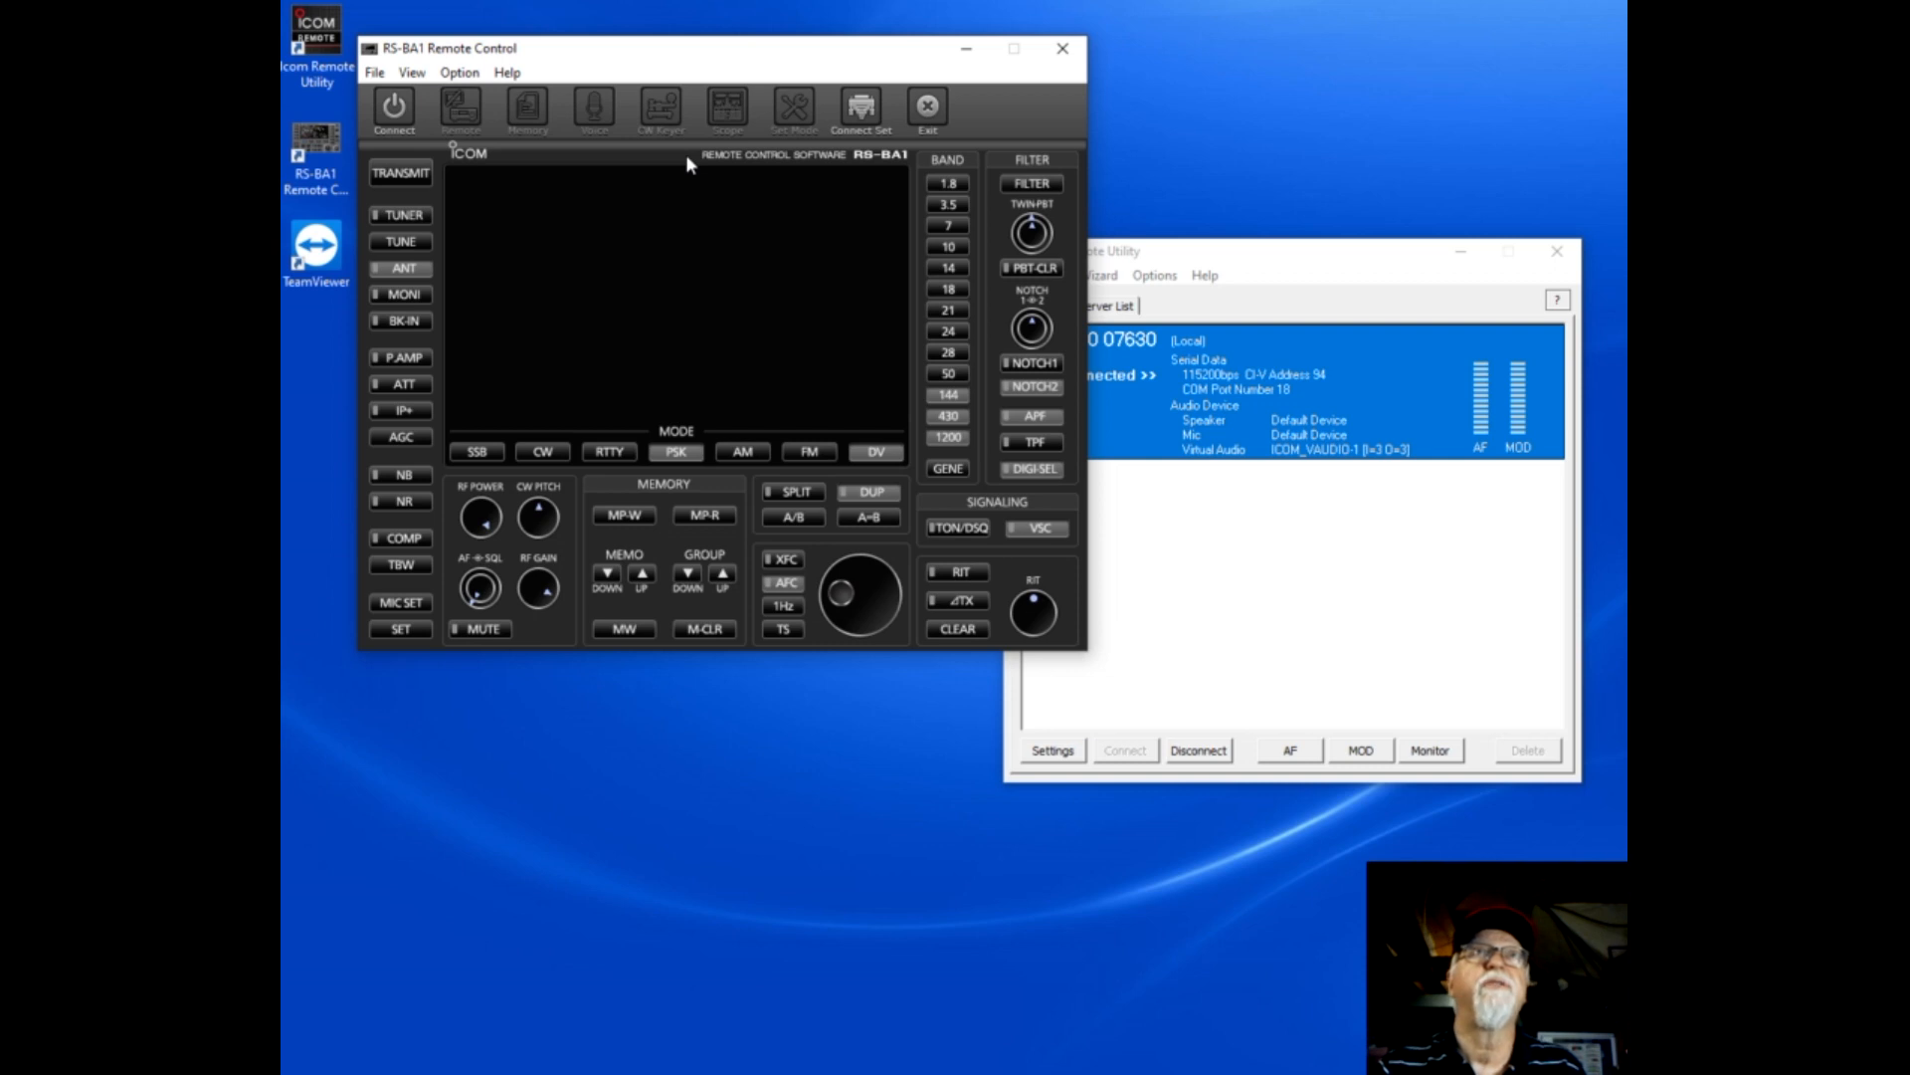
click(1320, 269)
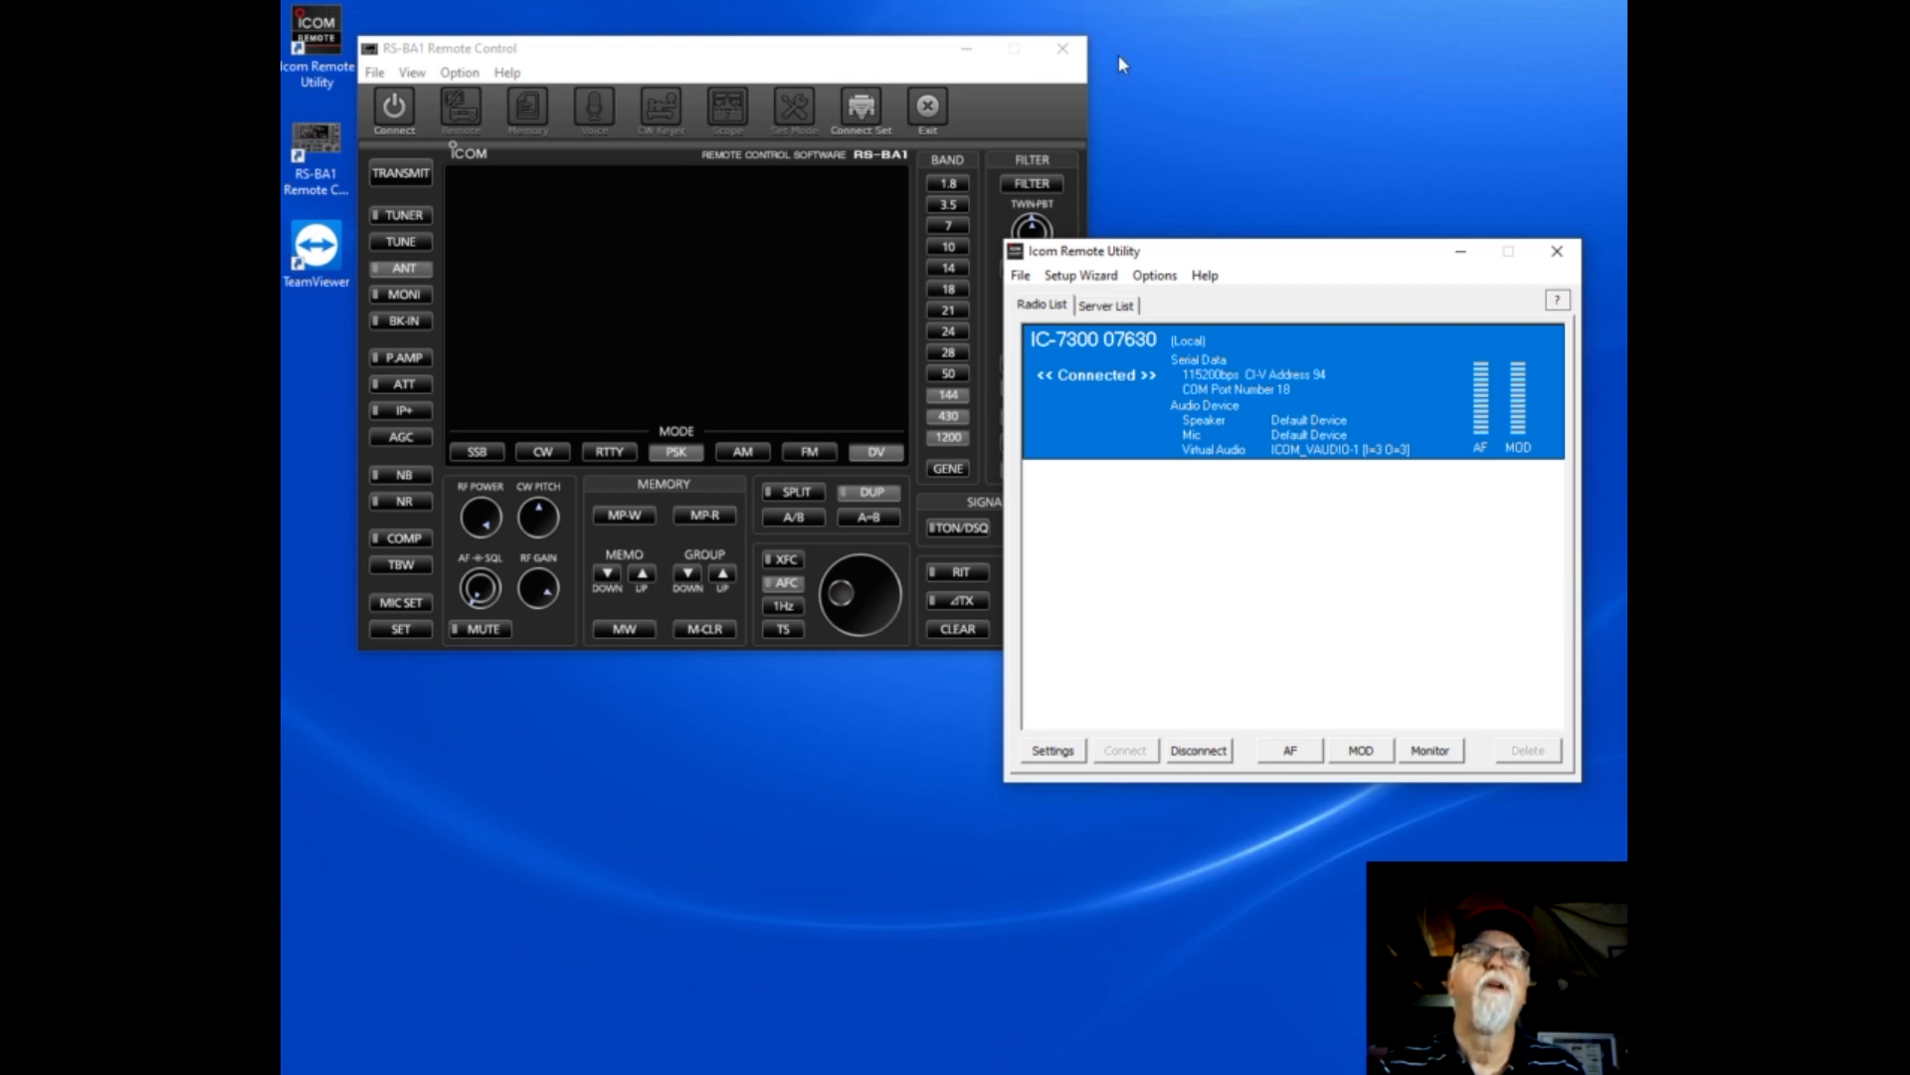
Step: Connect RS-BA1 to the IC-7300 with the Spectrum Scope, then close the remote control window
click(395, 109)
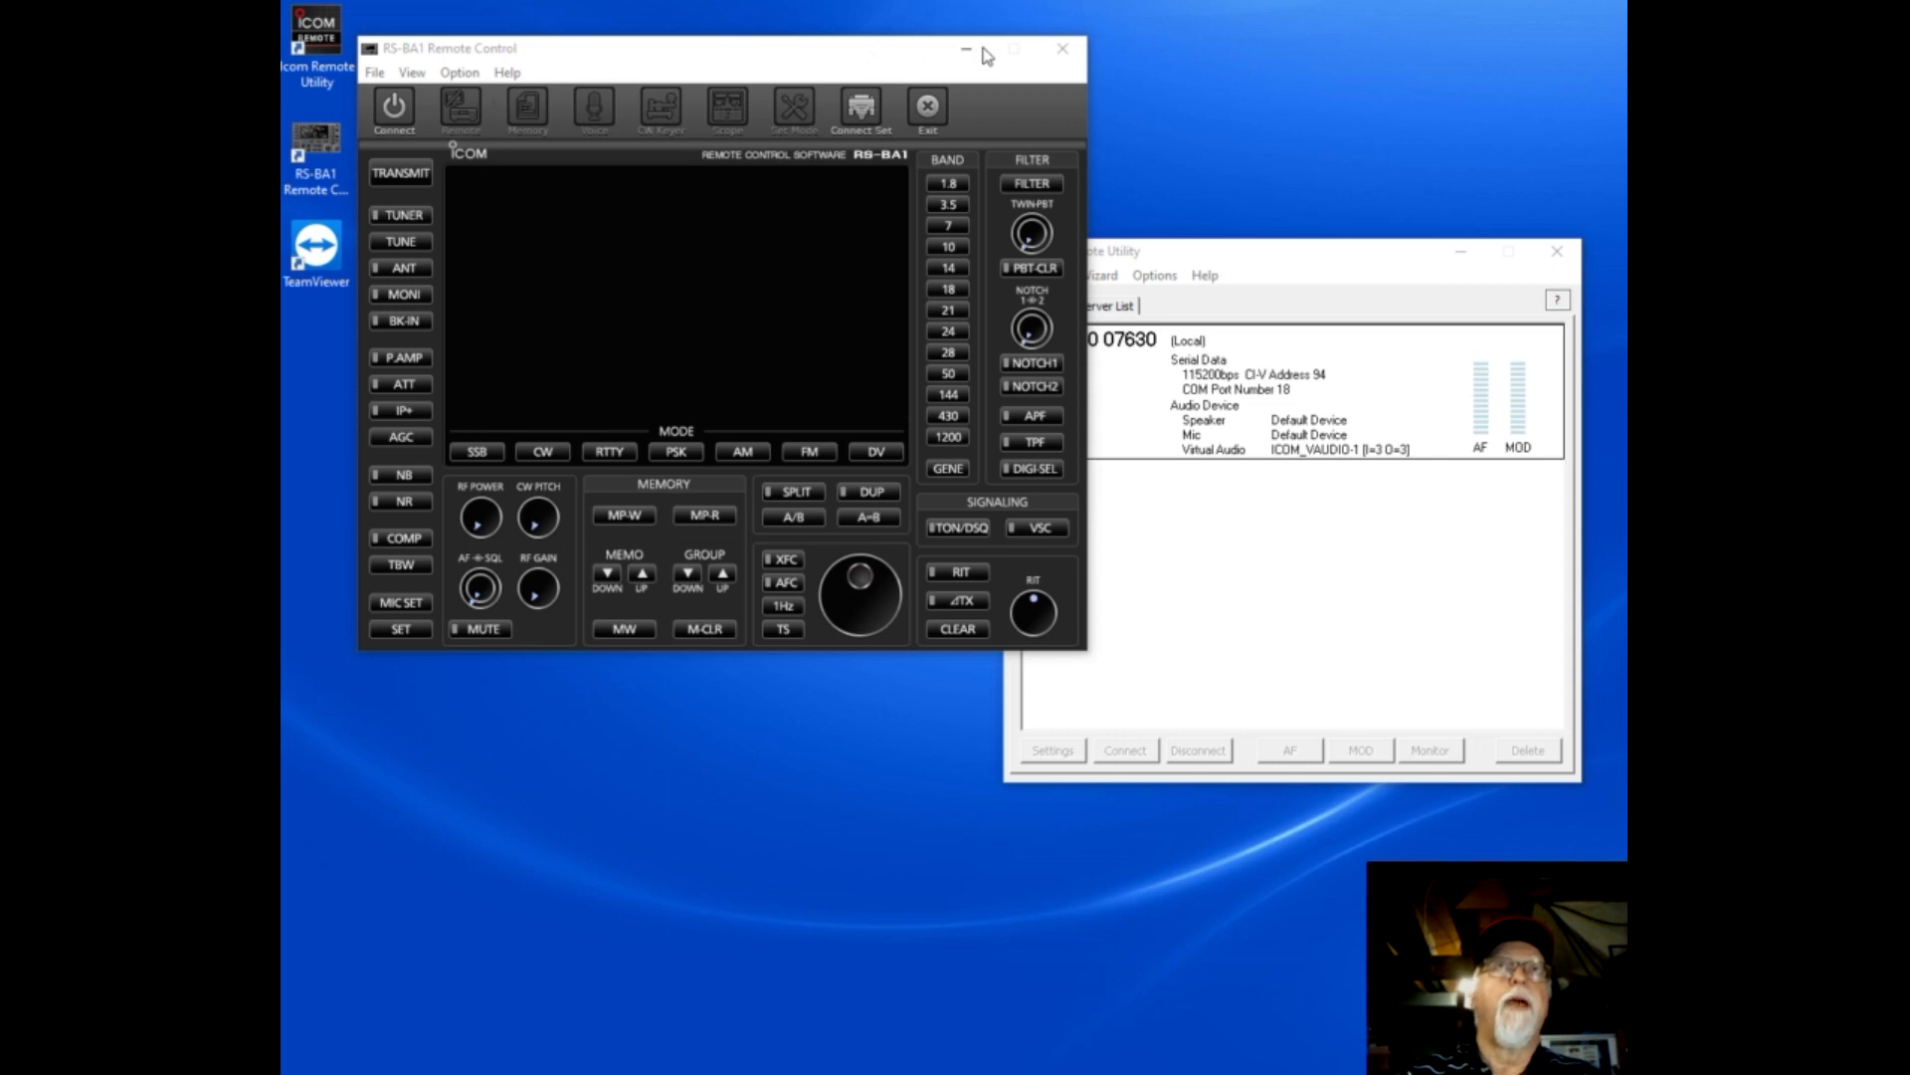
click(1061, 52)
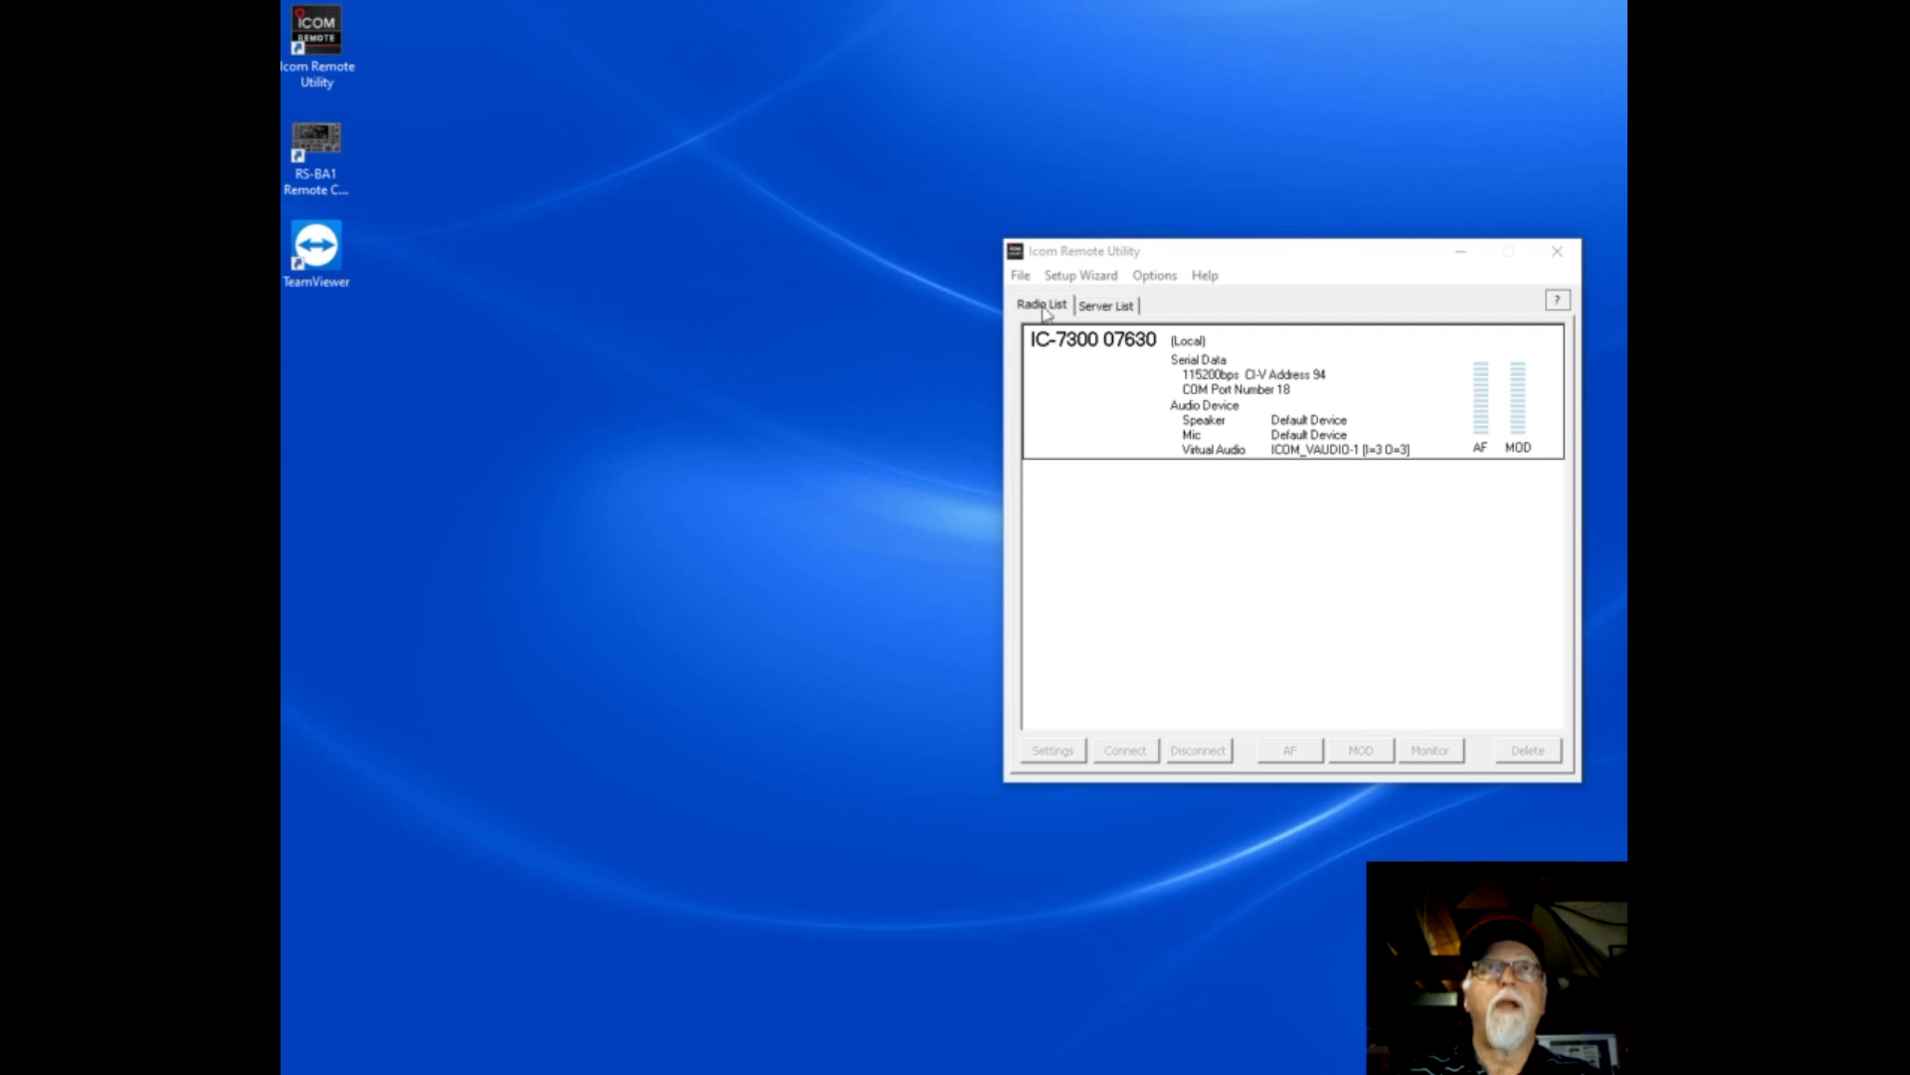
Step: Switch to the Server List and start the Add a Server wizard
click(1108, 309)
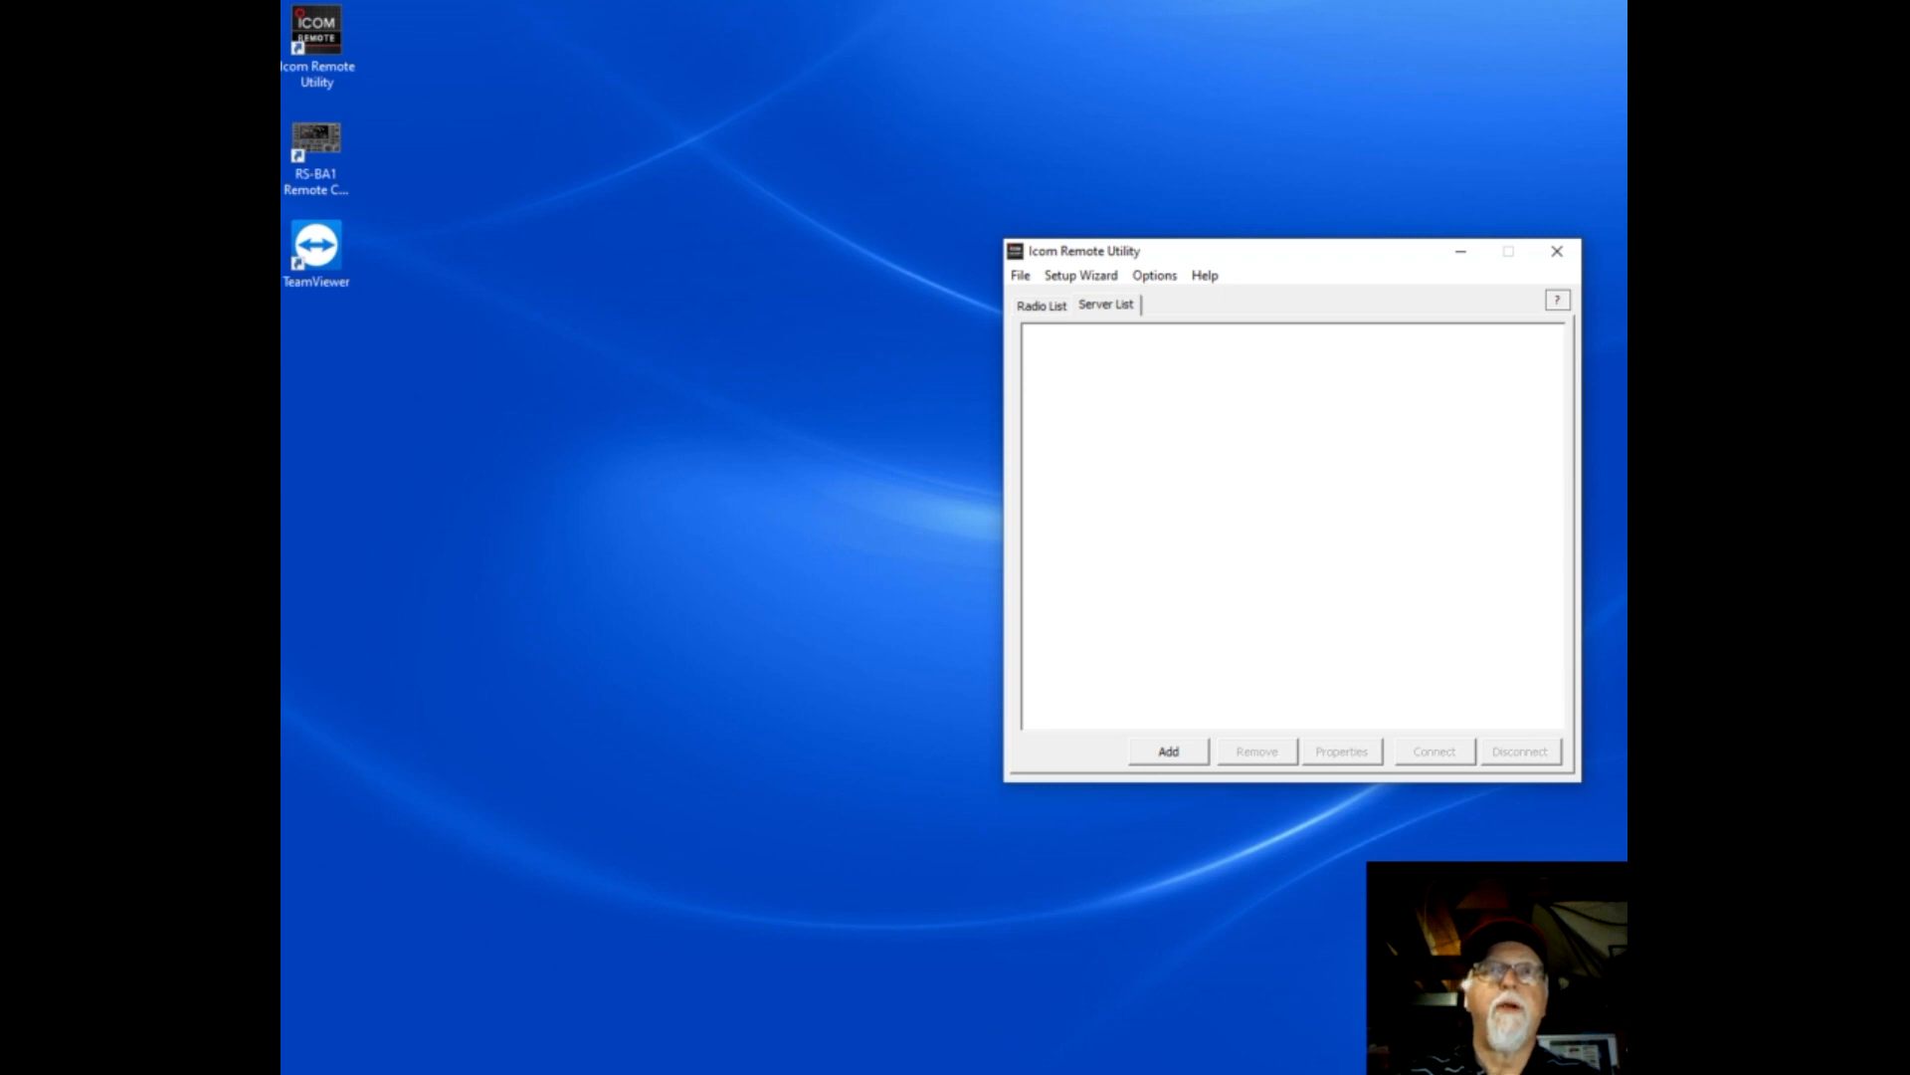
mouse_move(1132, 1073)
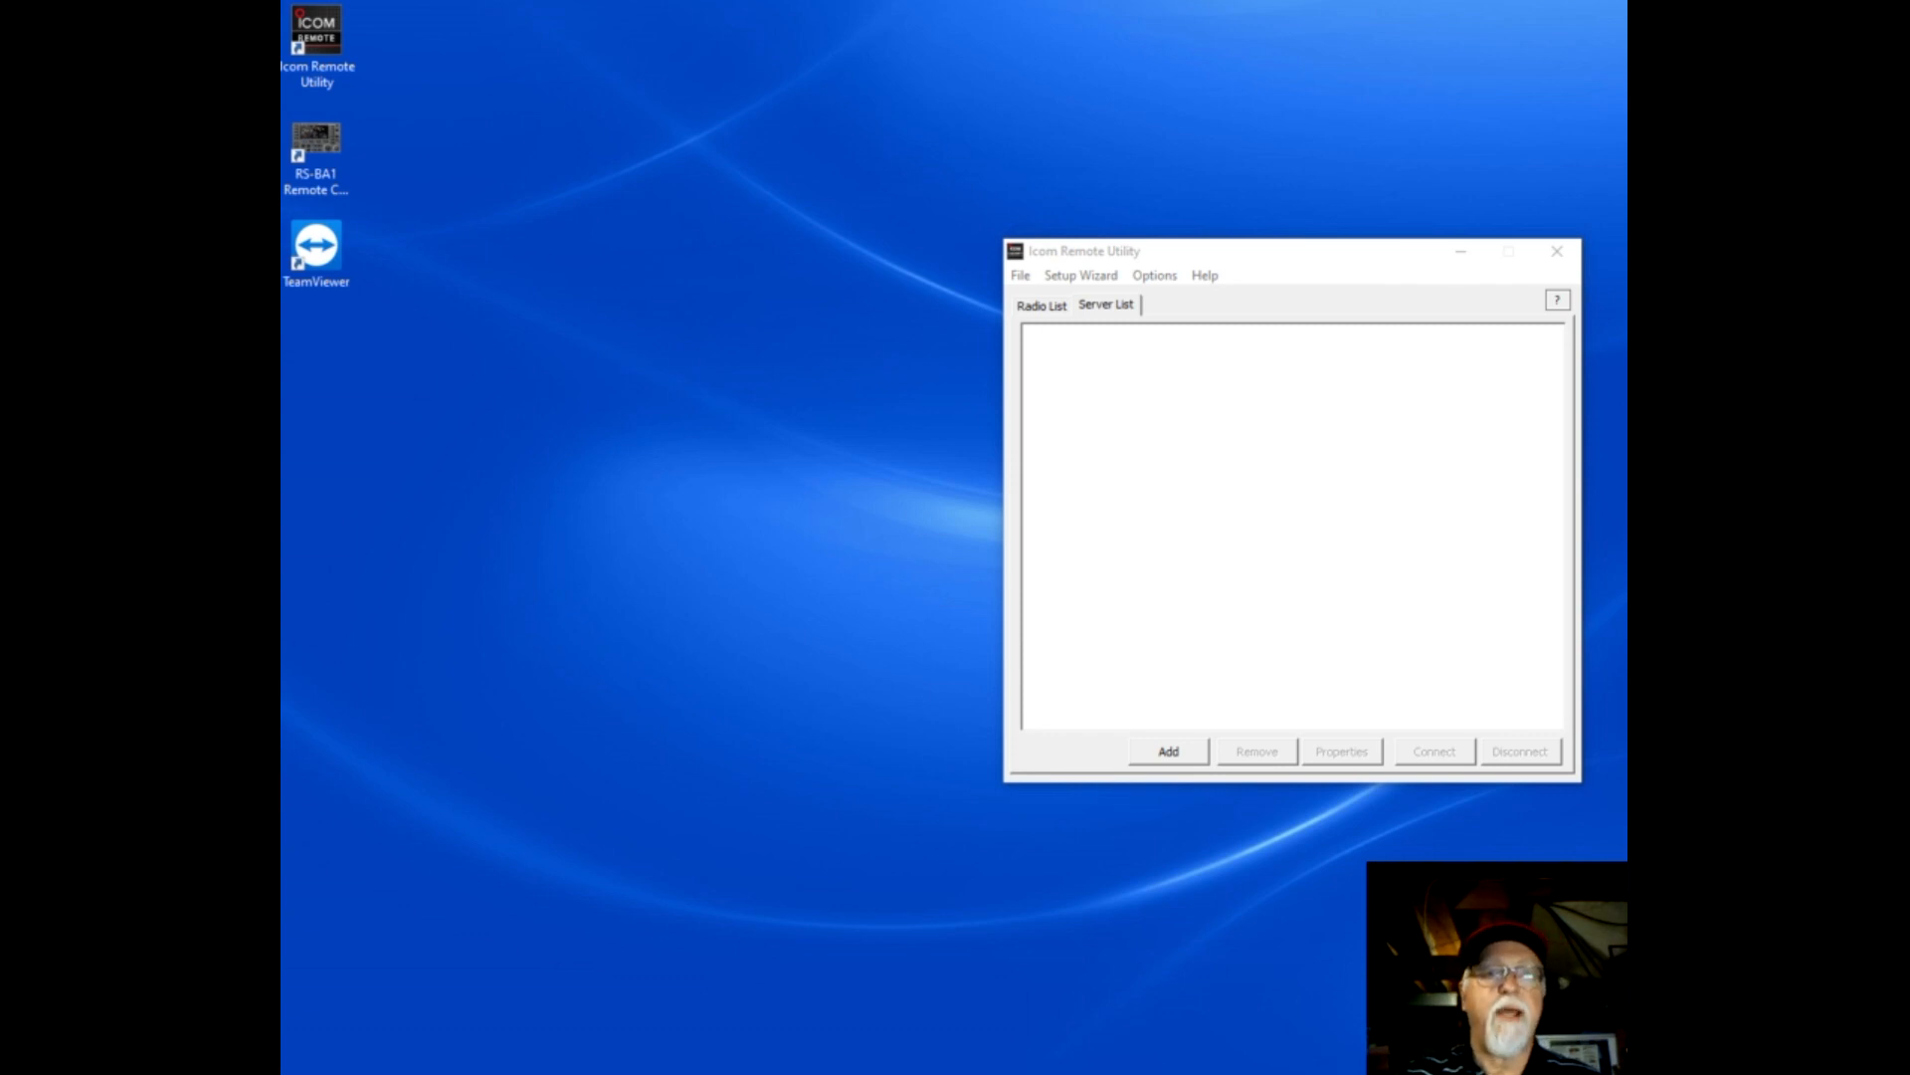
click(1160, 755)
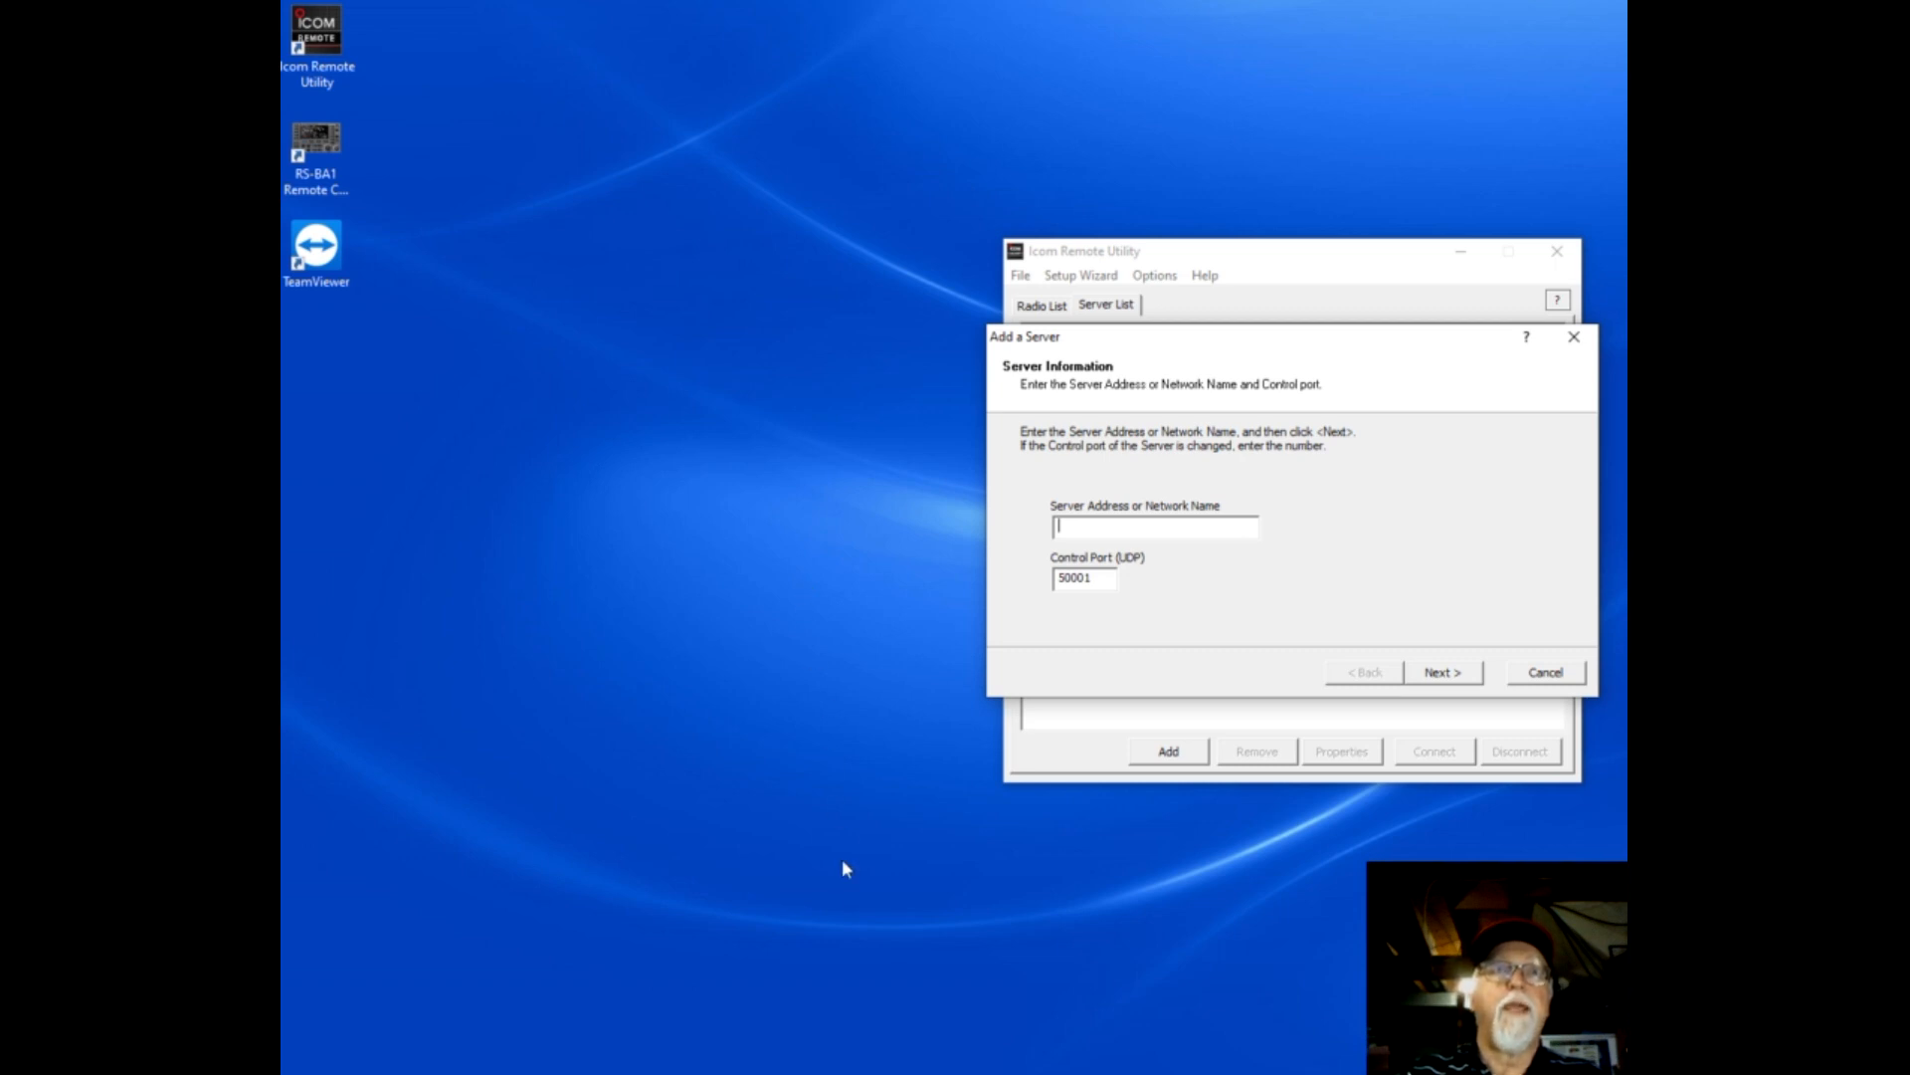
Step: Launch Command Prompt via Windows search for 'cmd' and place its window on the desktop
mouse_move(786, 1072)
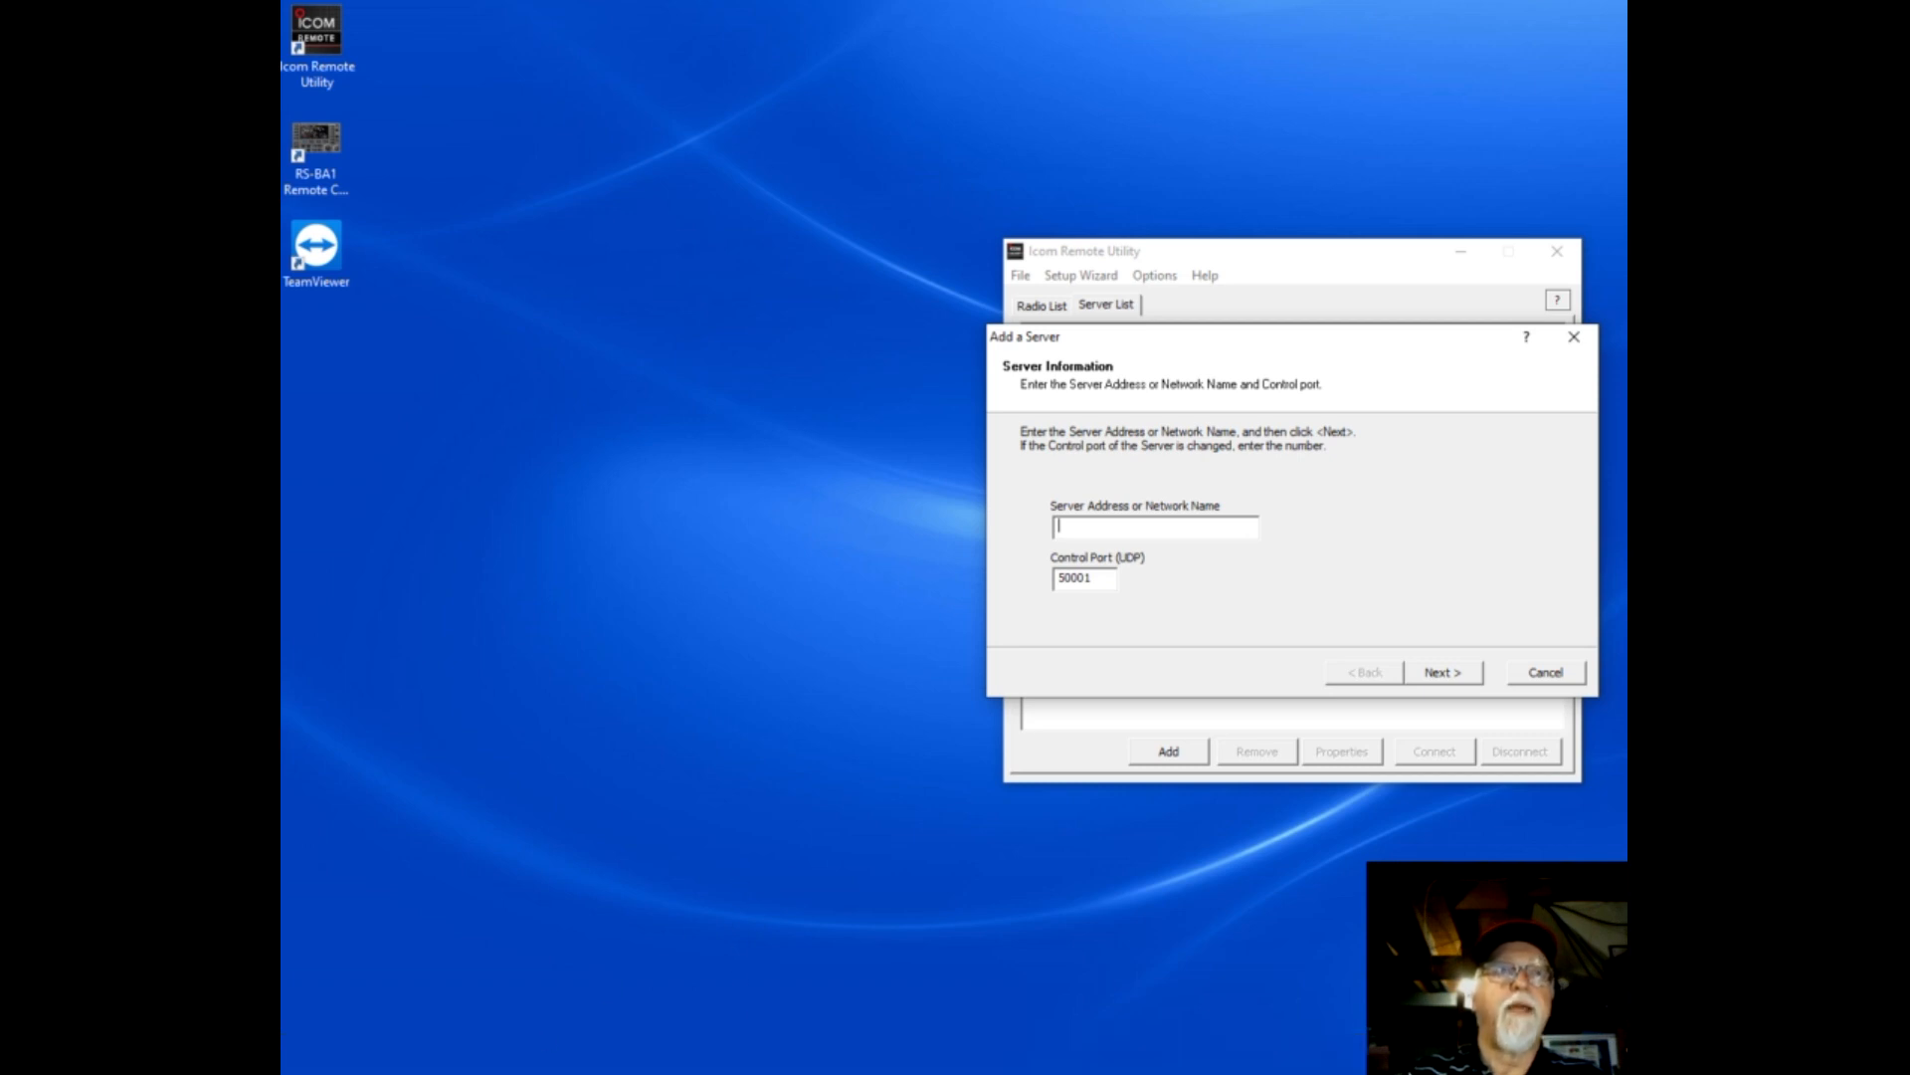
click(356, 1056)
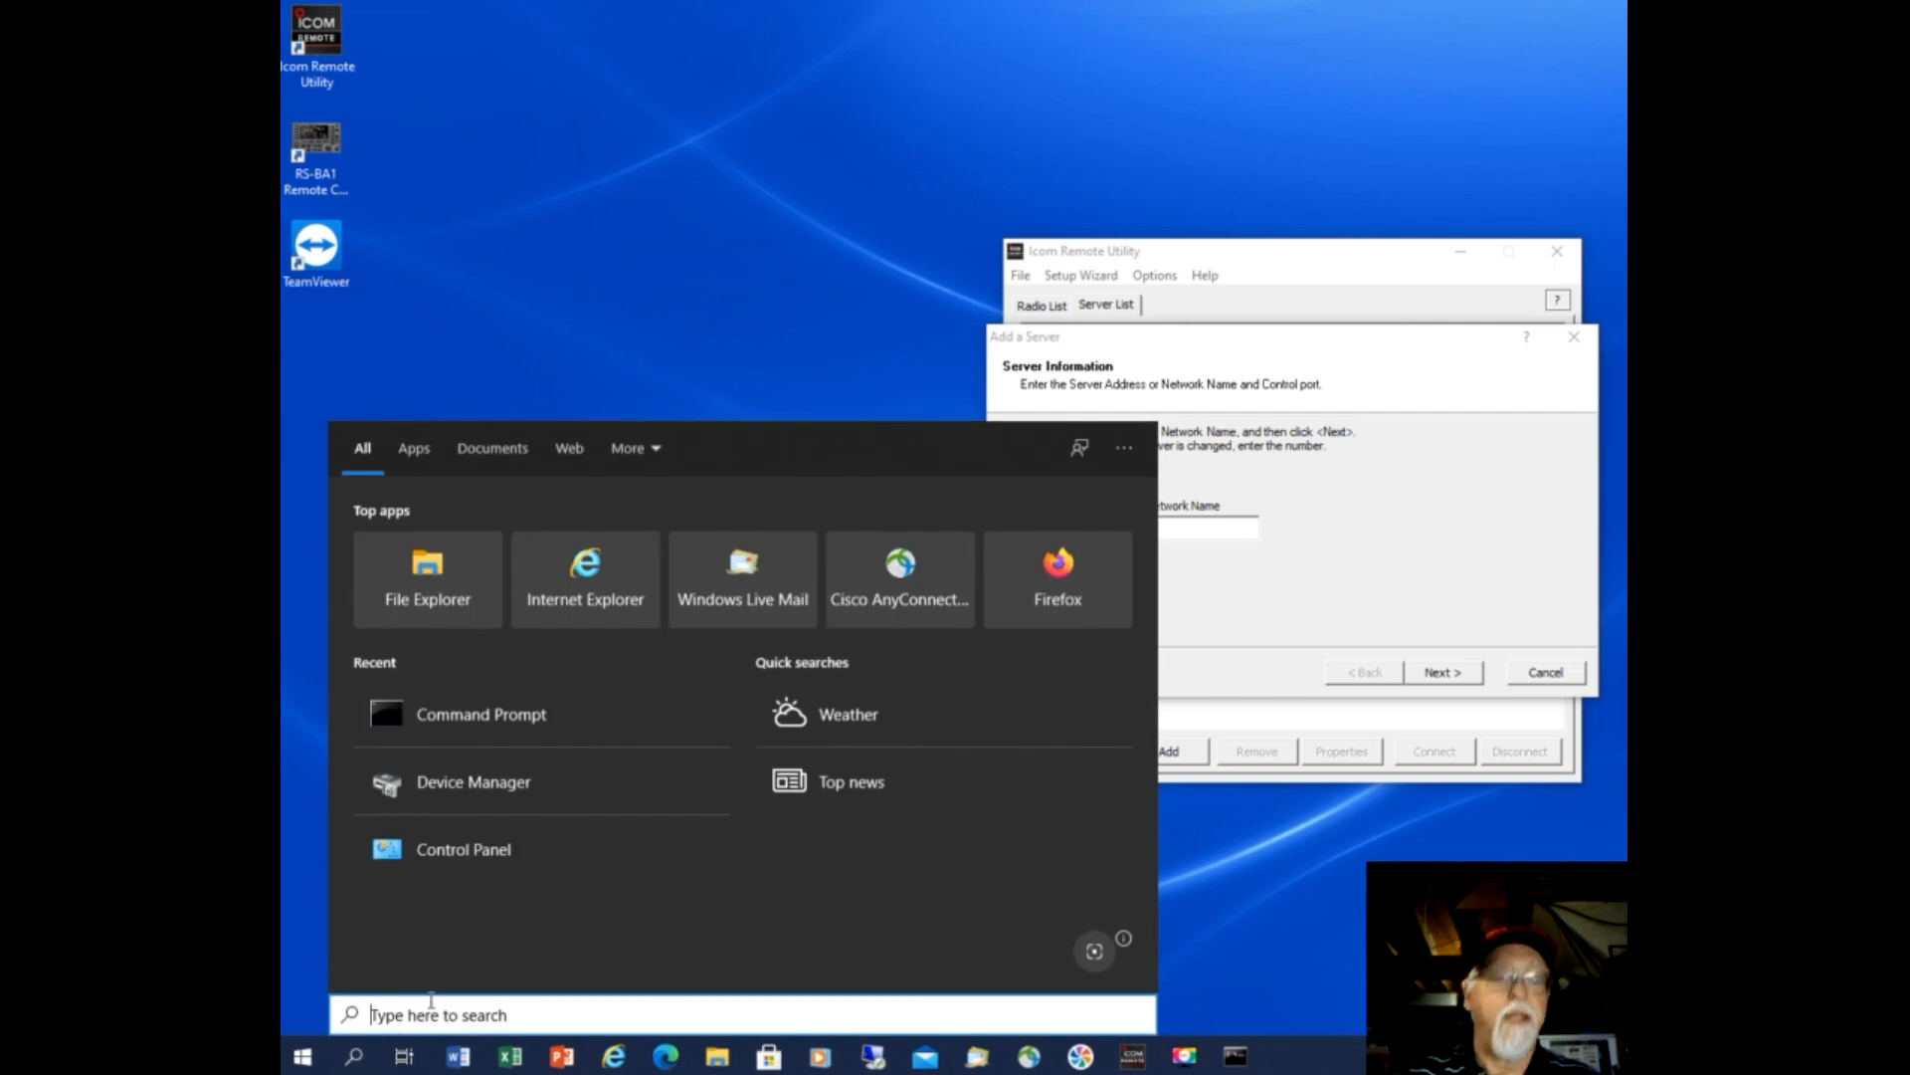
text(cmd)
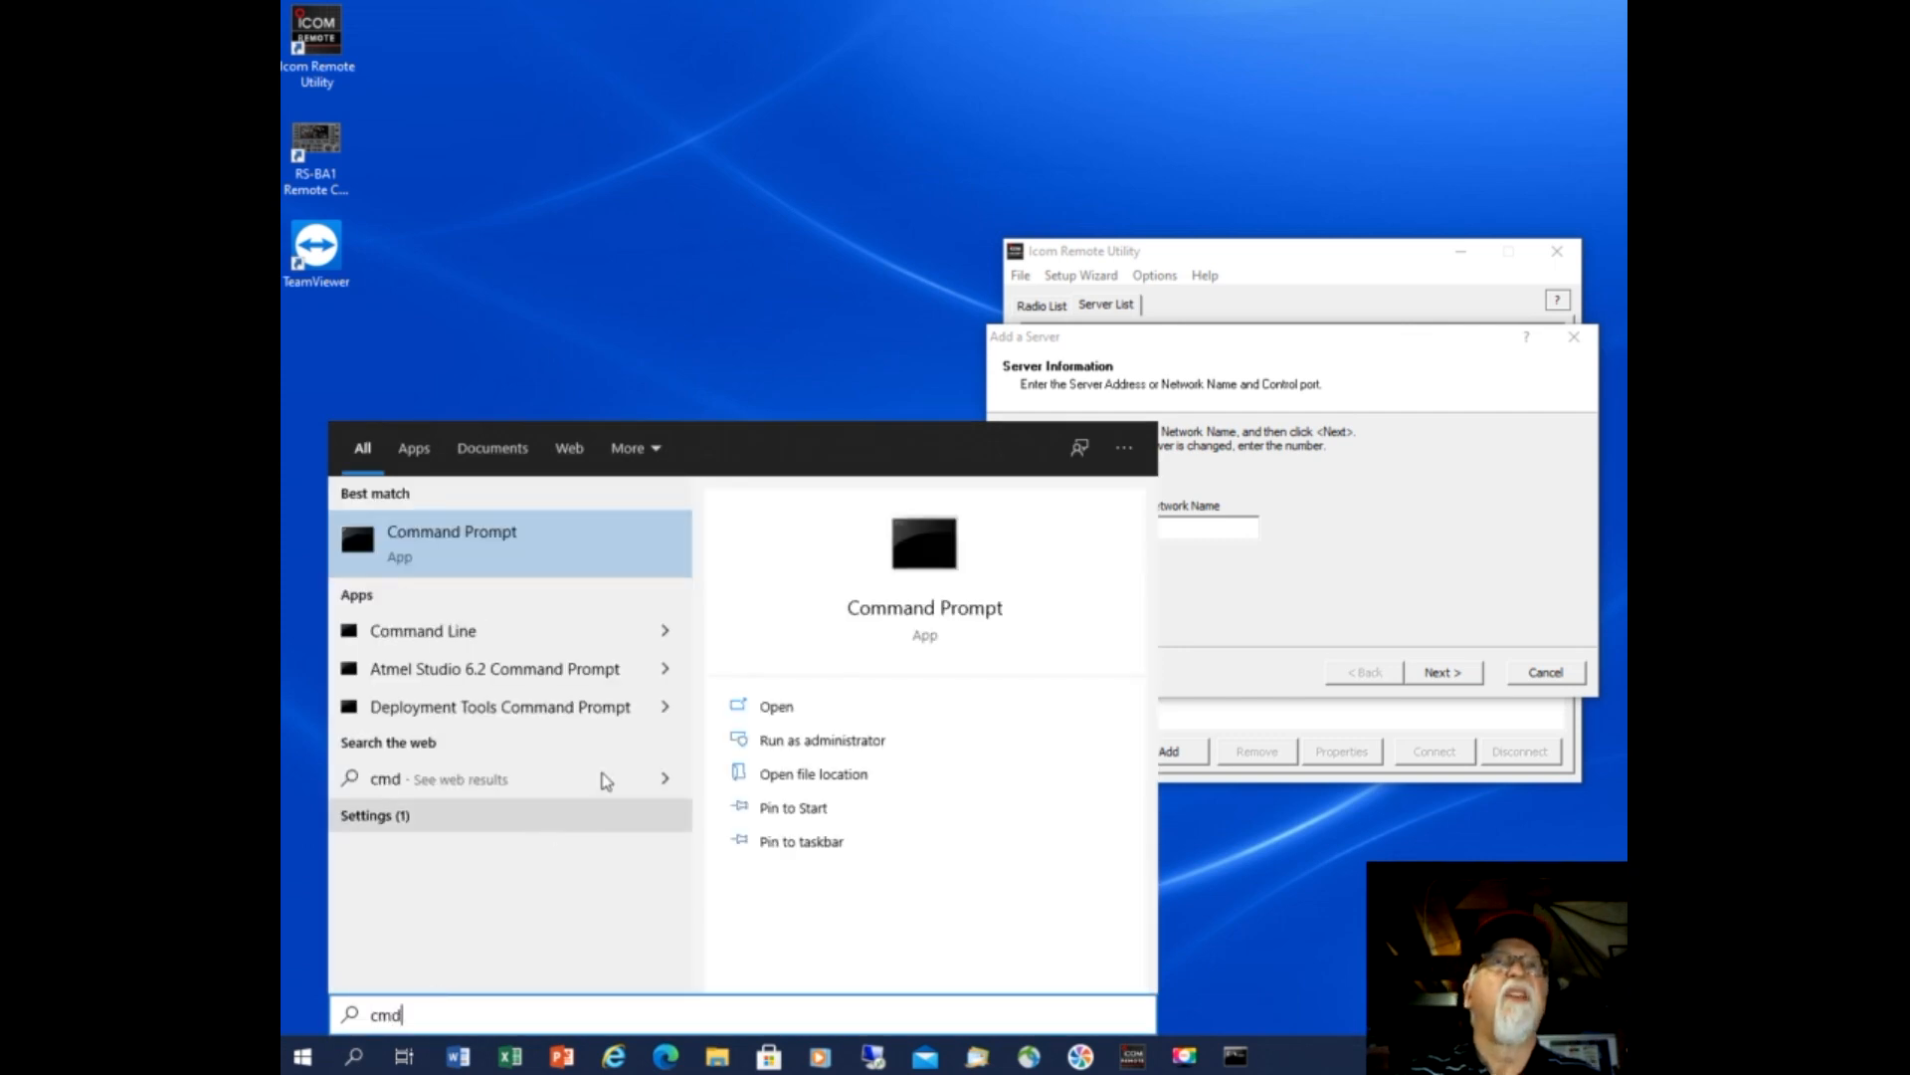
click(925, 561)
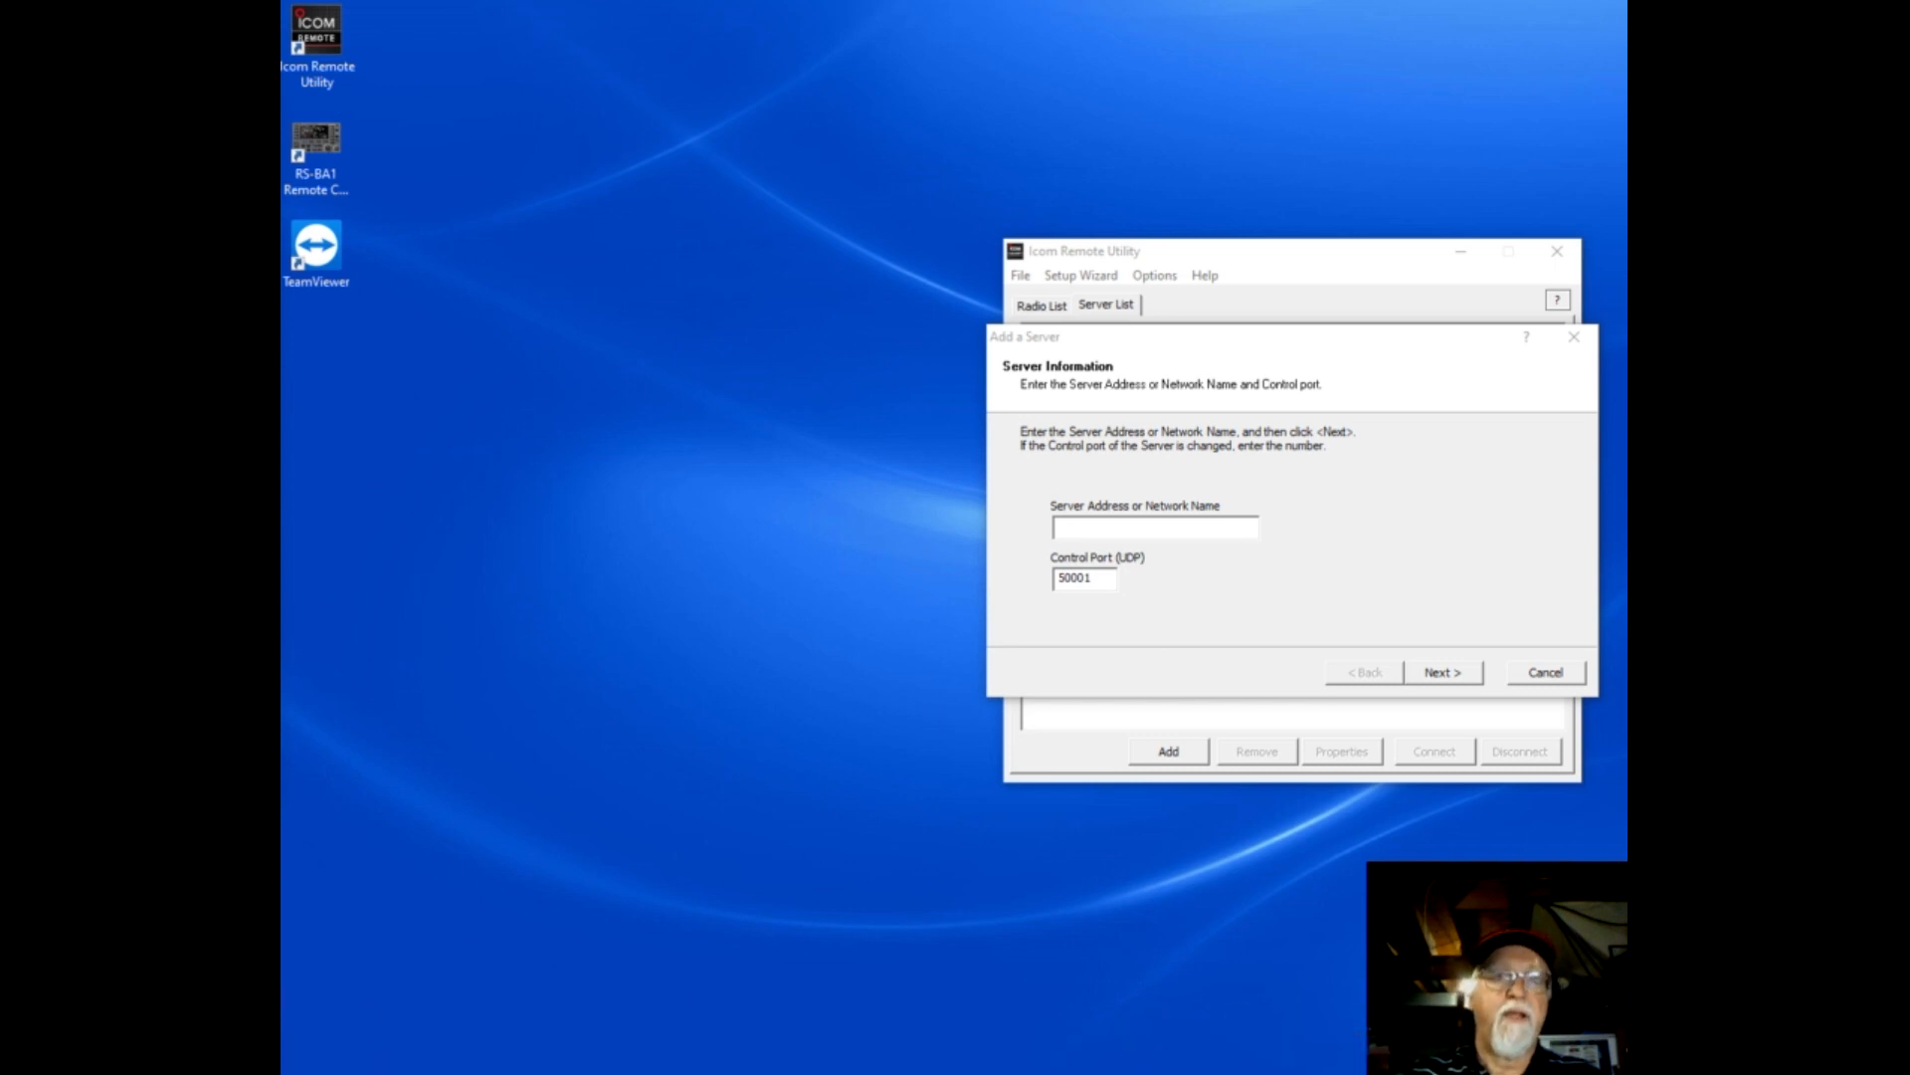
drag(283, 109, 900, 154)
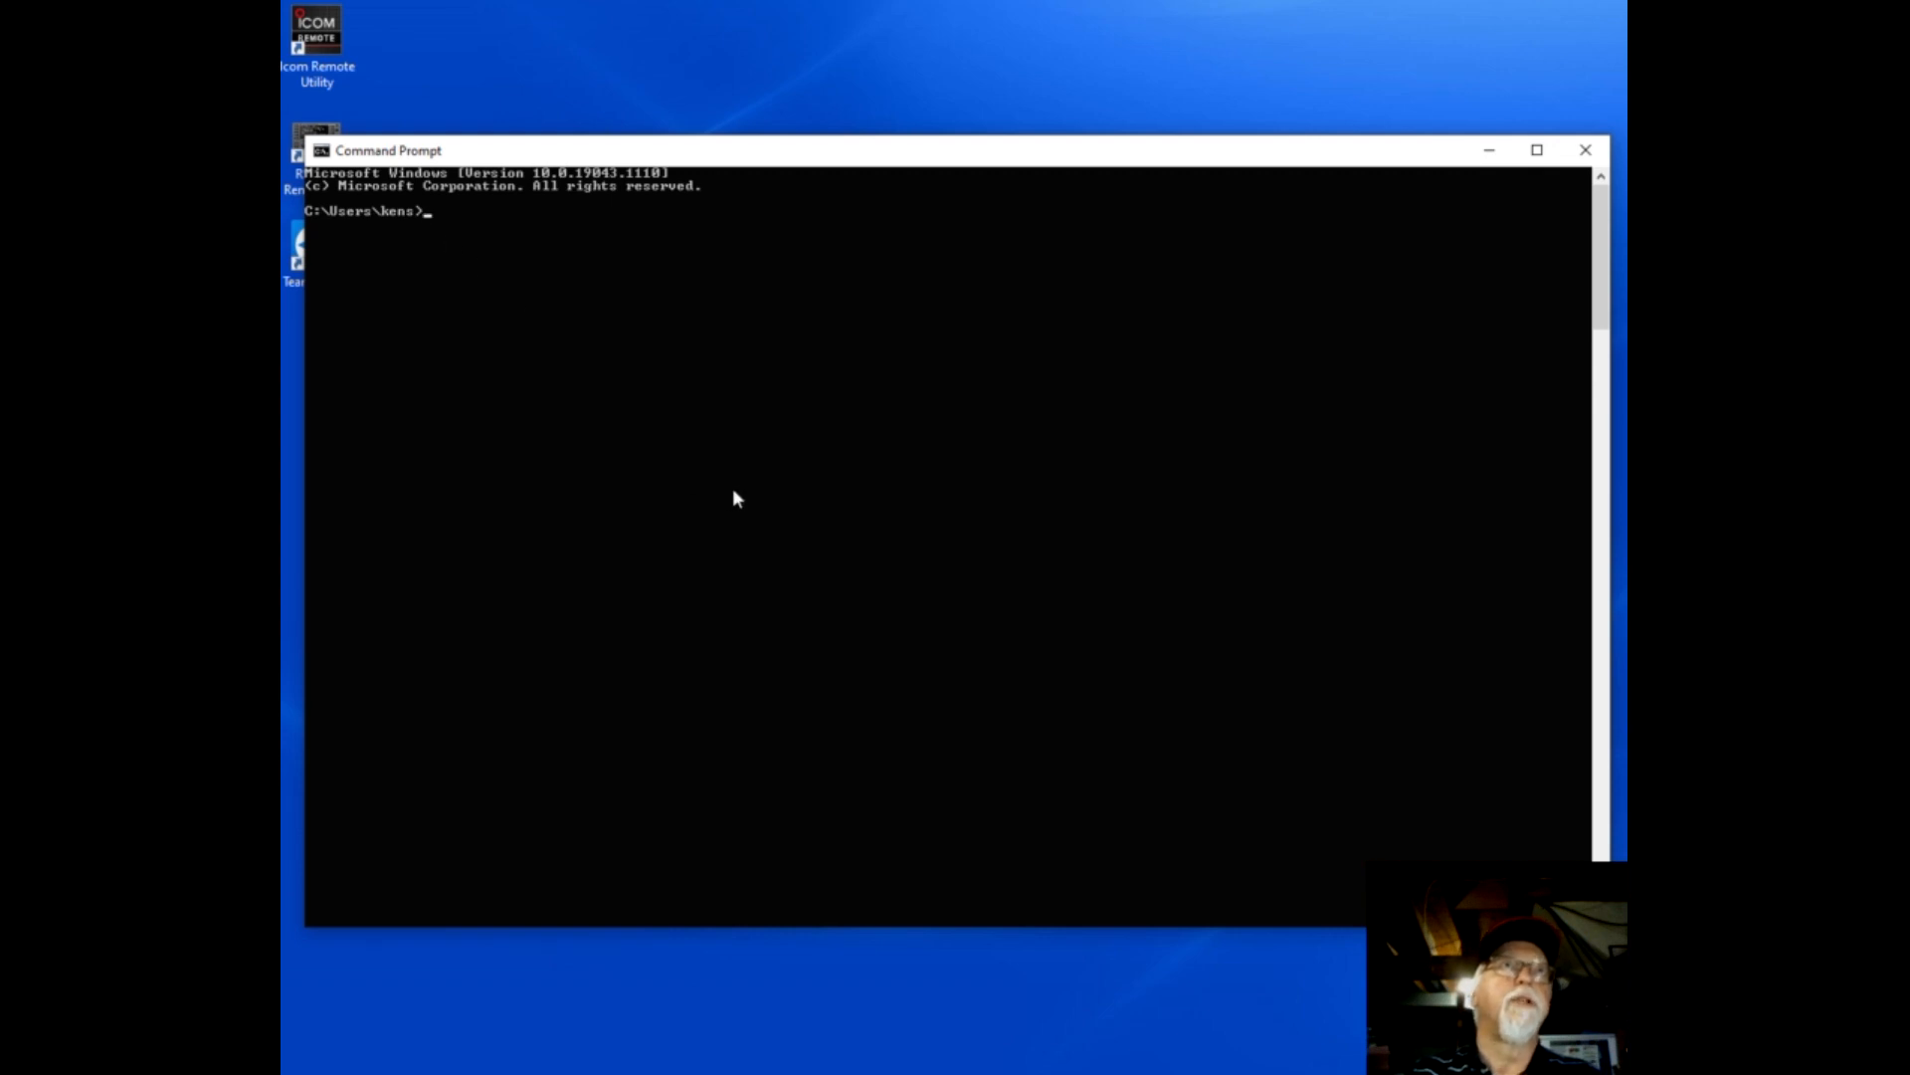
Step: Run ipconfig to show the Wireless LAN IPv4 address, then move Command Prompt down
text(ipconfig)
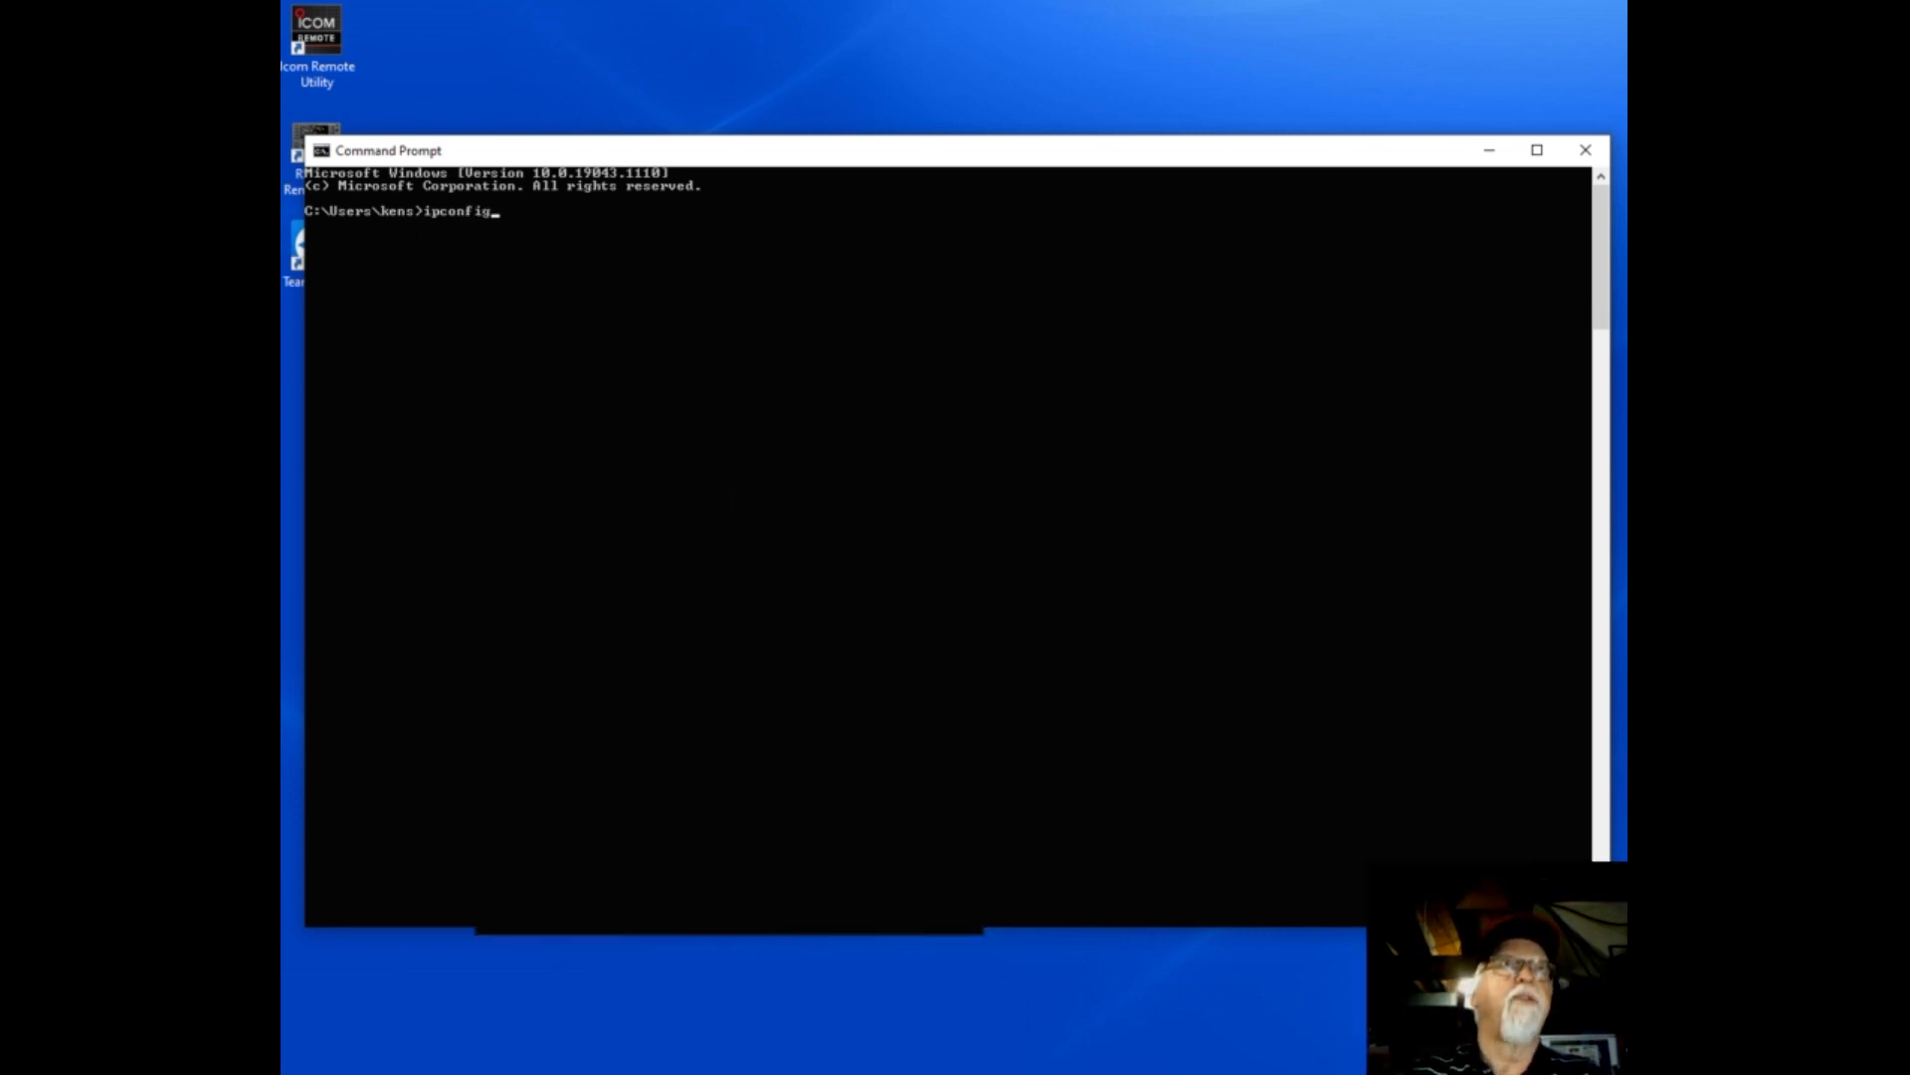
key(Return)
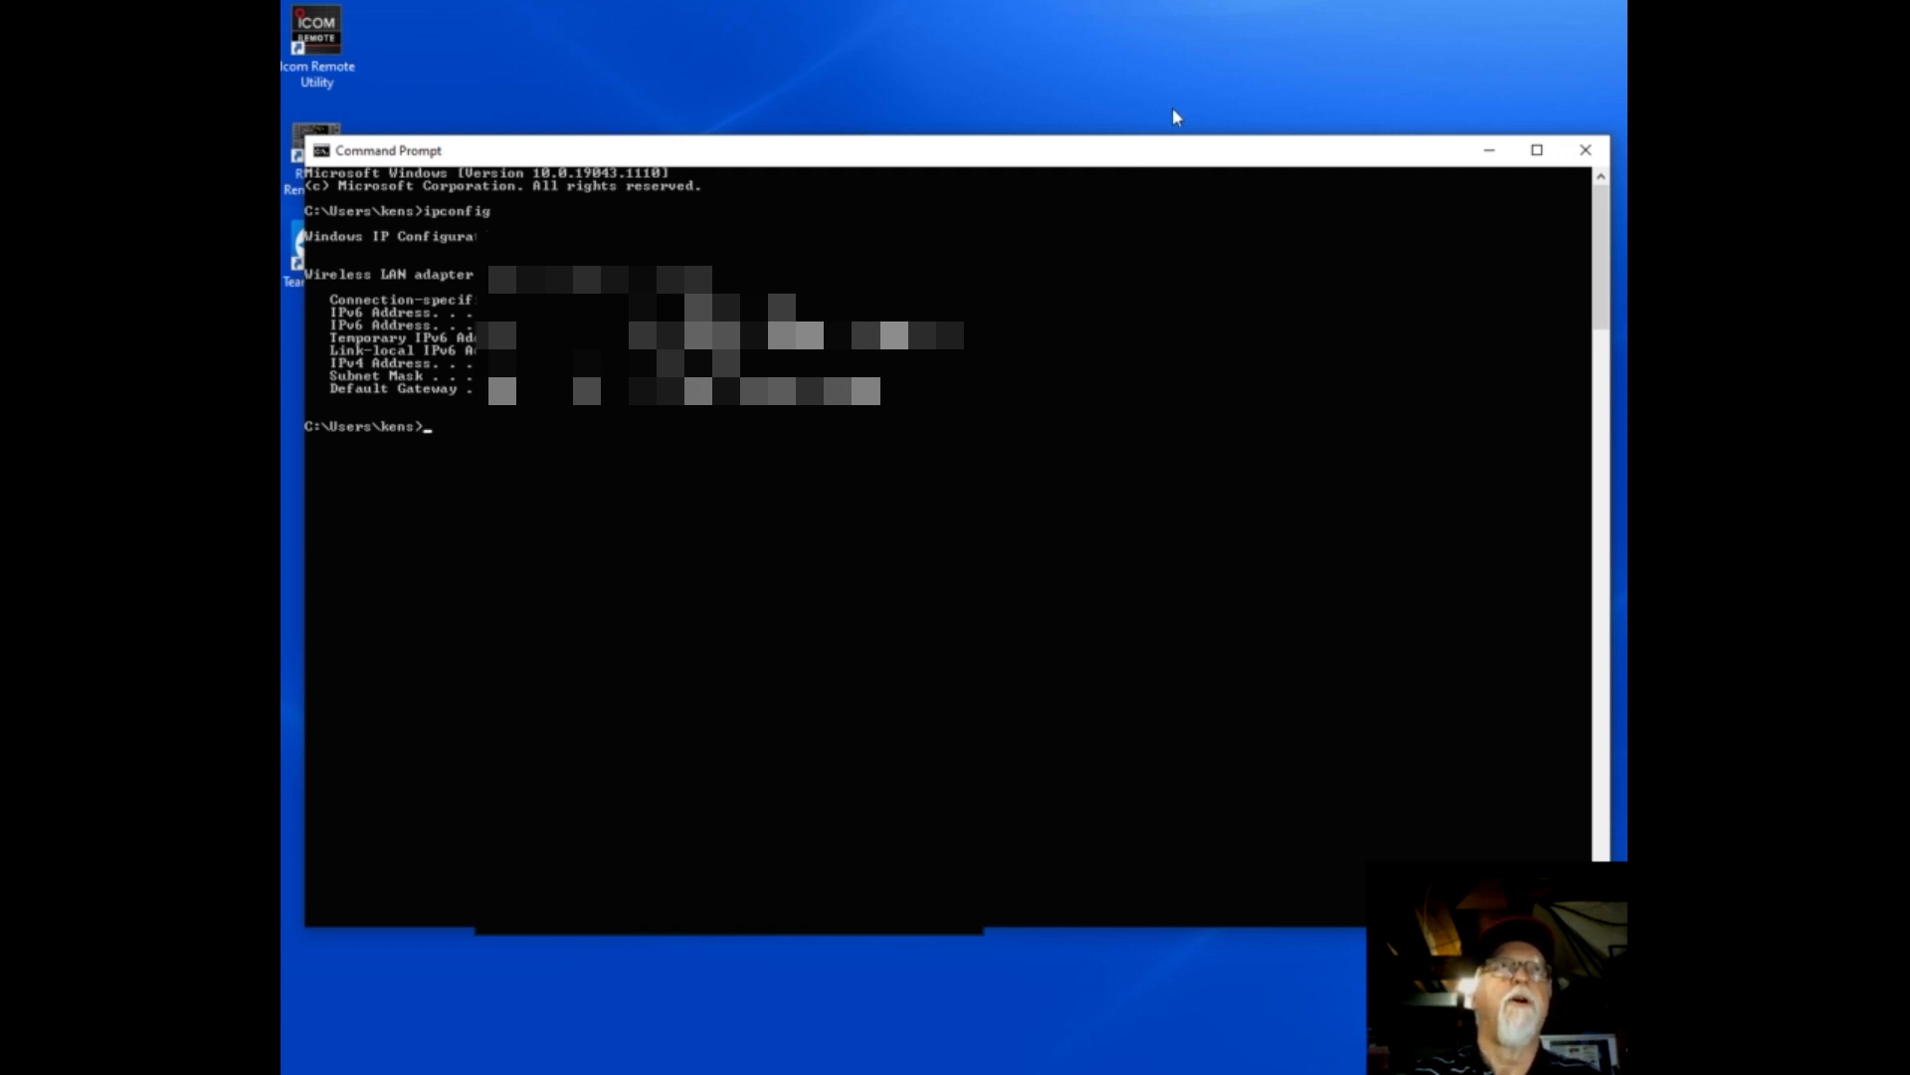
drag(1164, 154, 1170, 590)
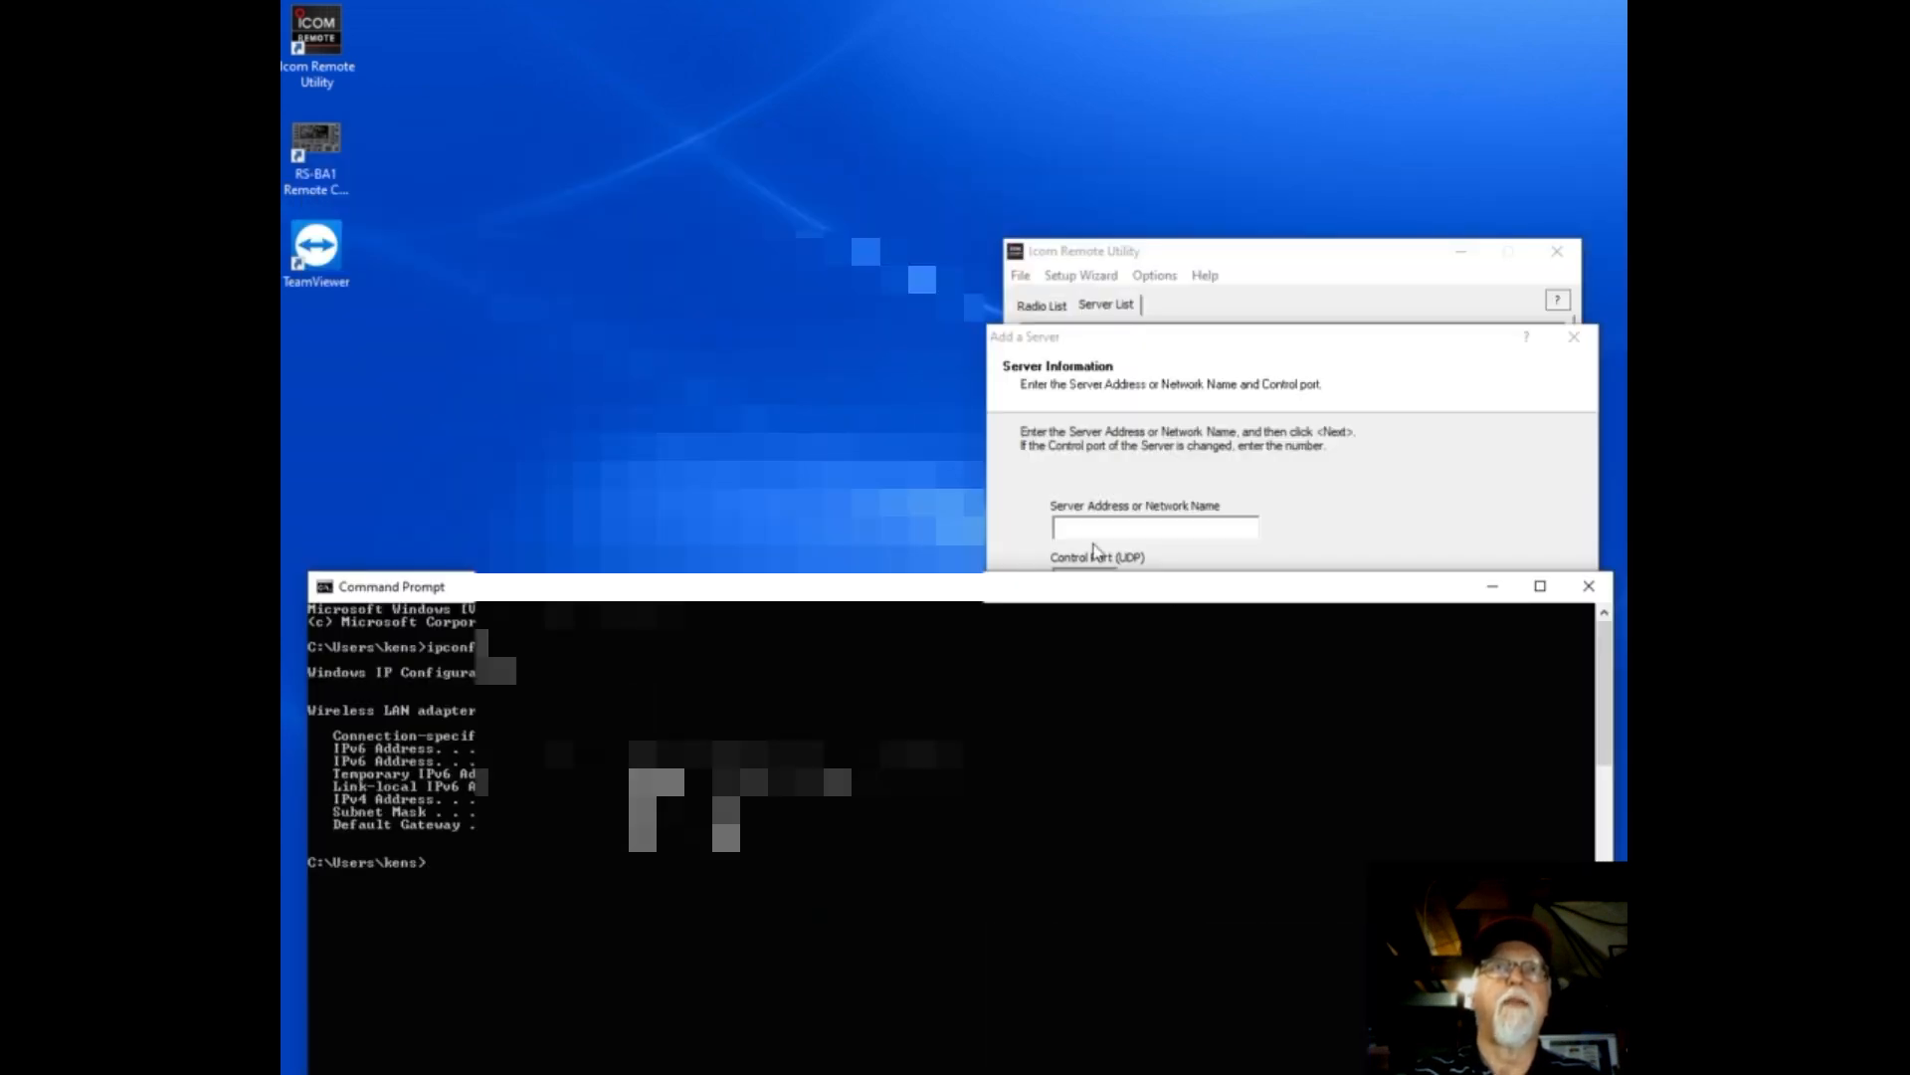
Step: Enter the server IP address (ending 1.161), check it against ipconfig output, and close Command Prompt
click(1064, 526)
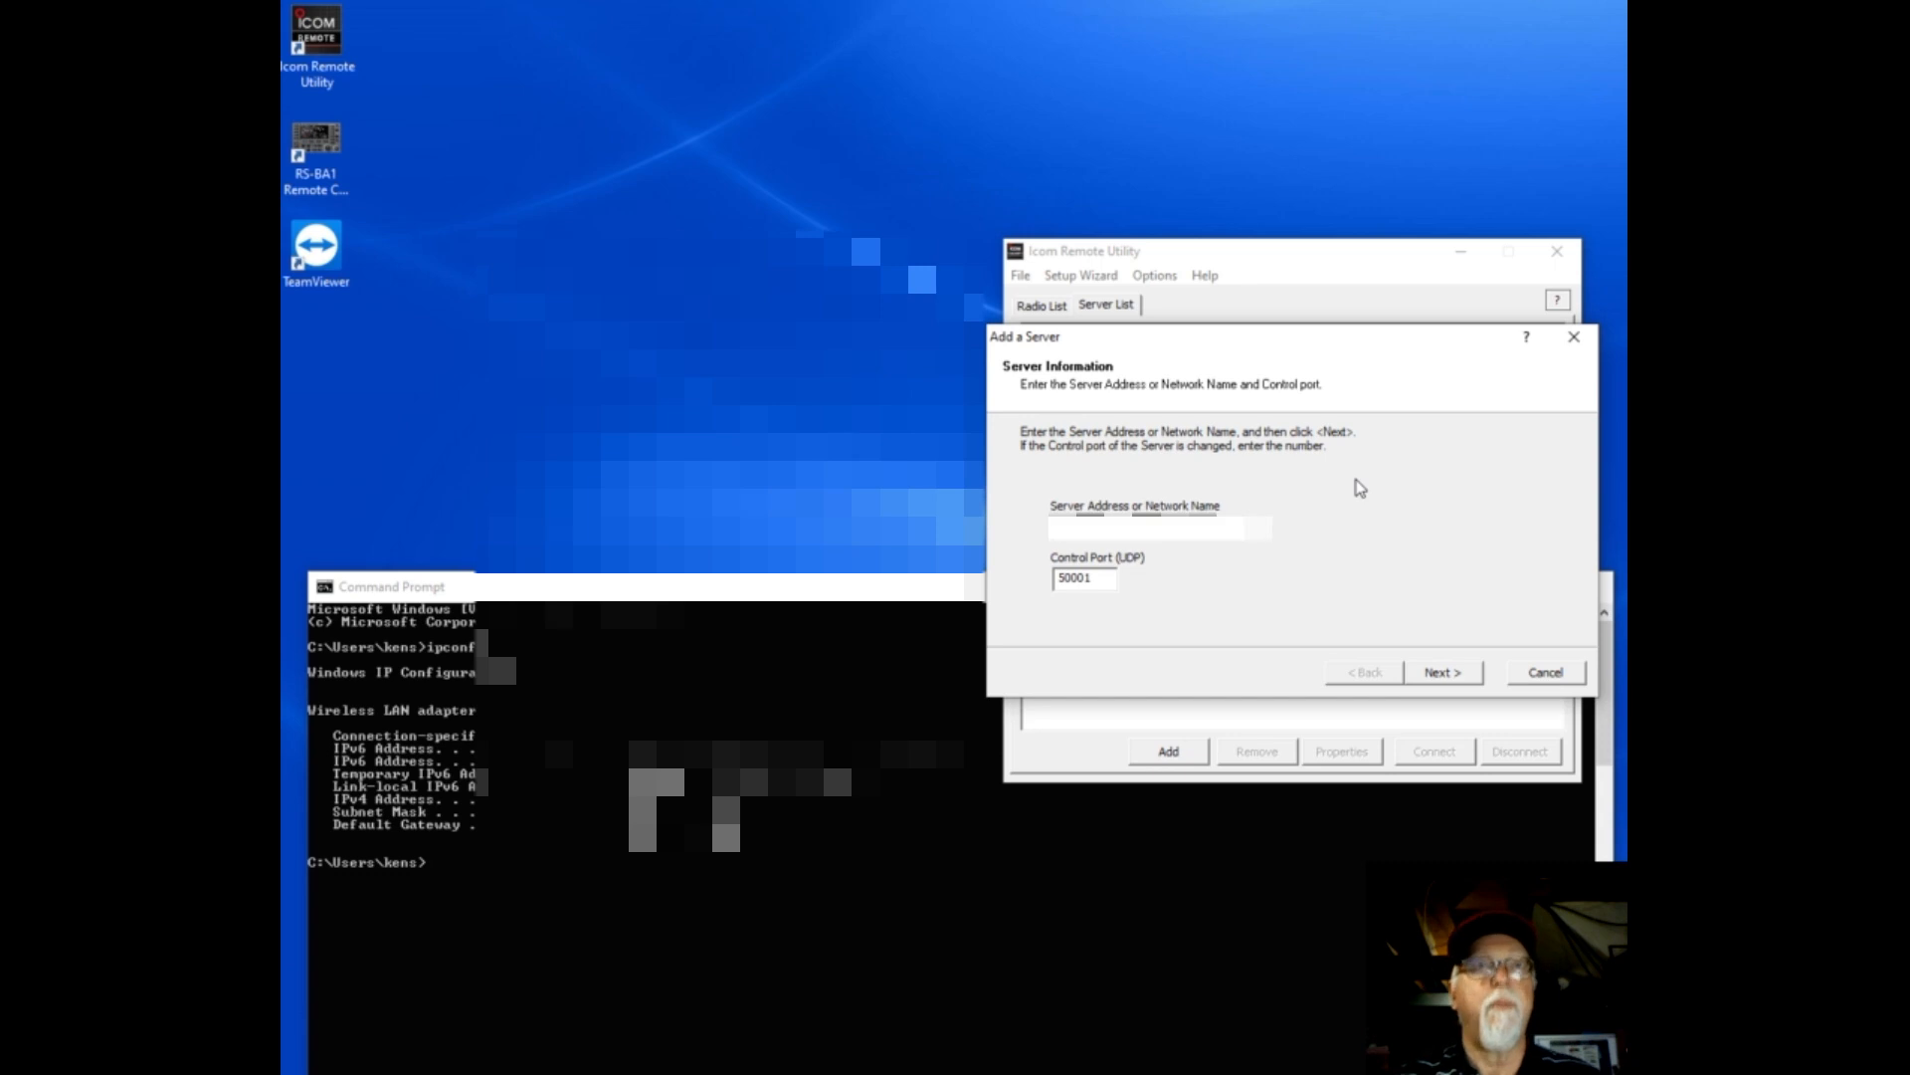
text(1)
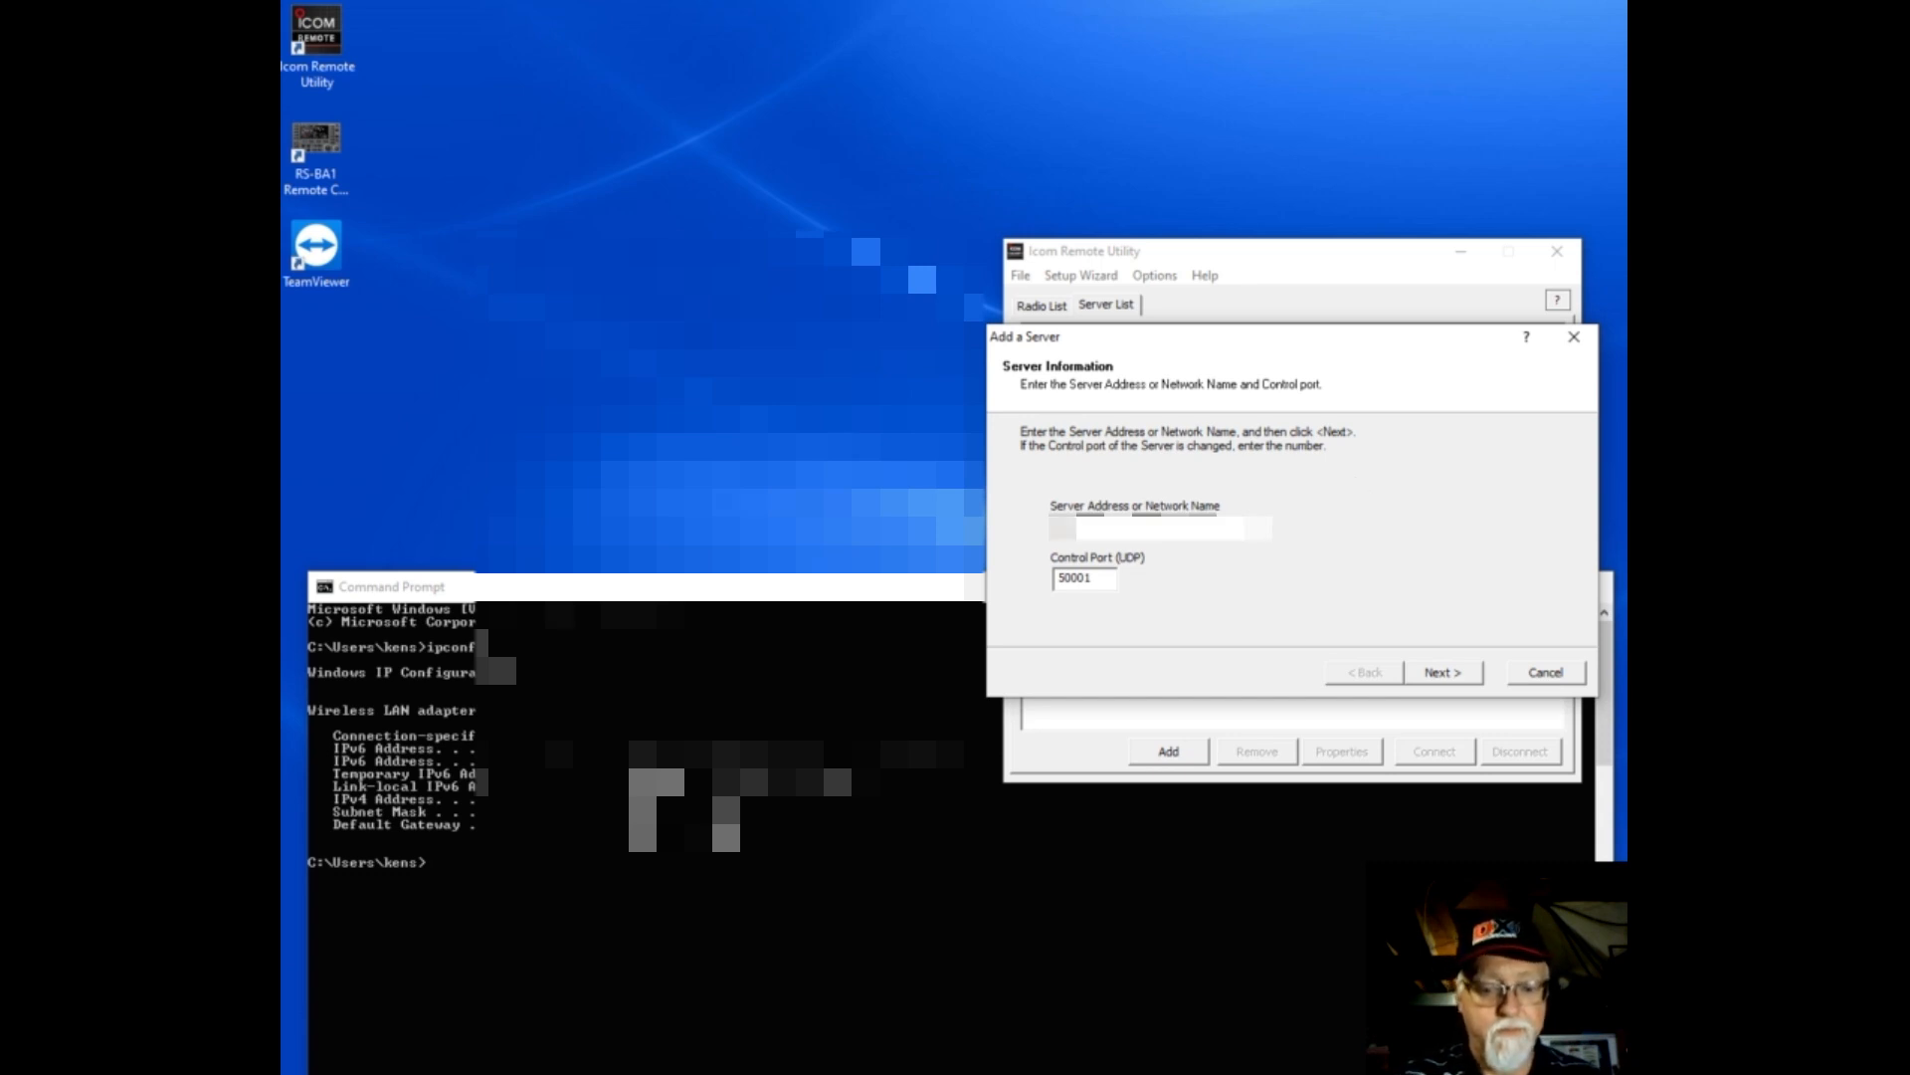
text(.16)
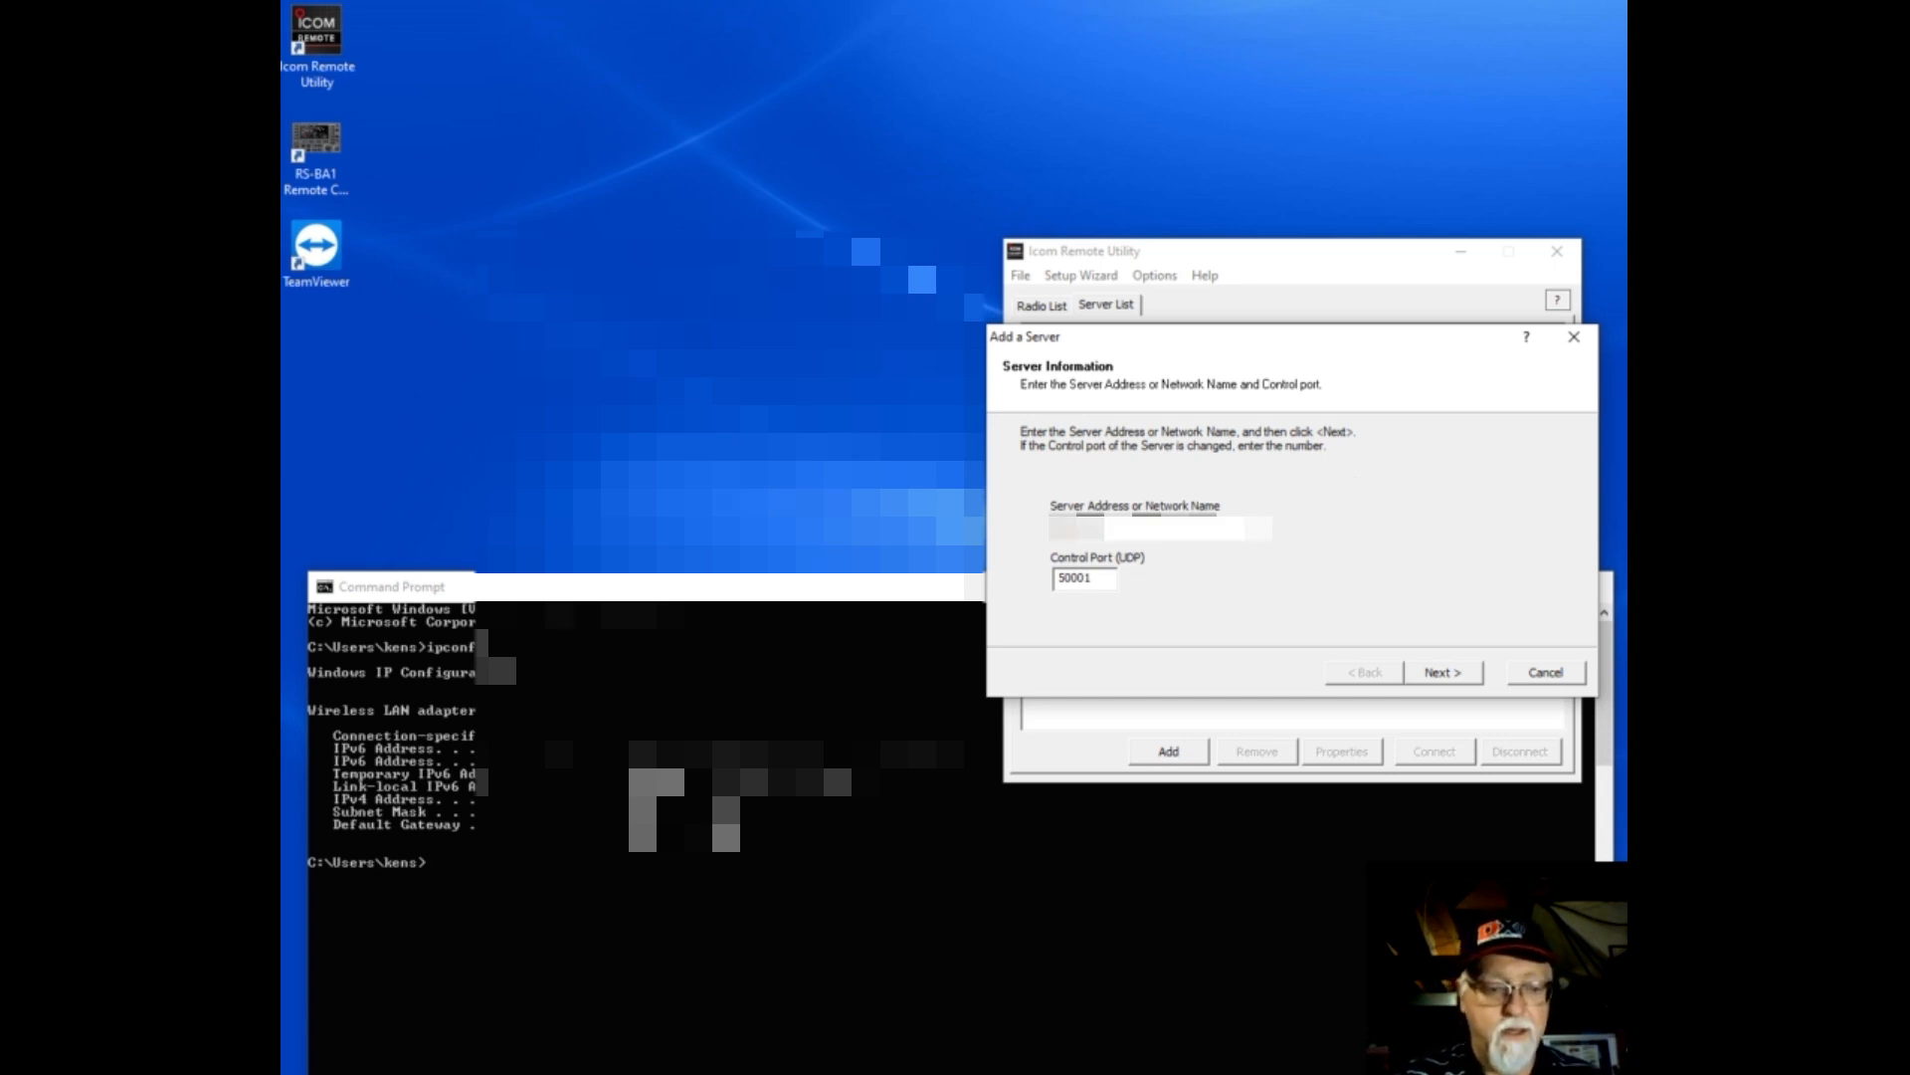
text(1)
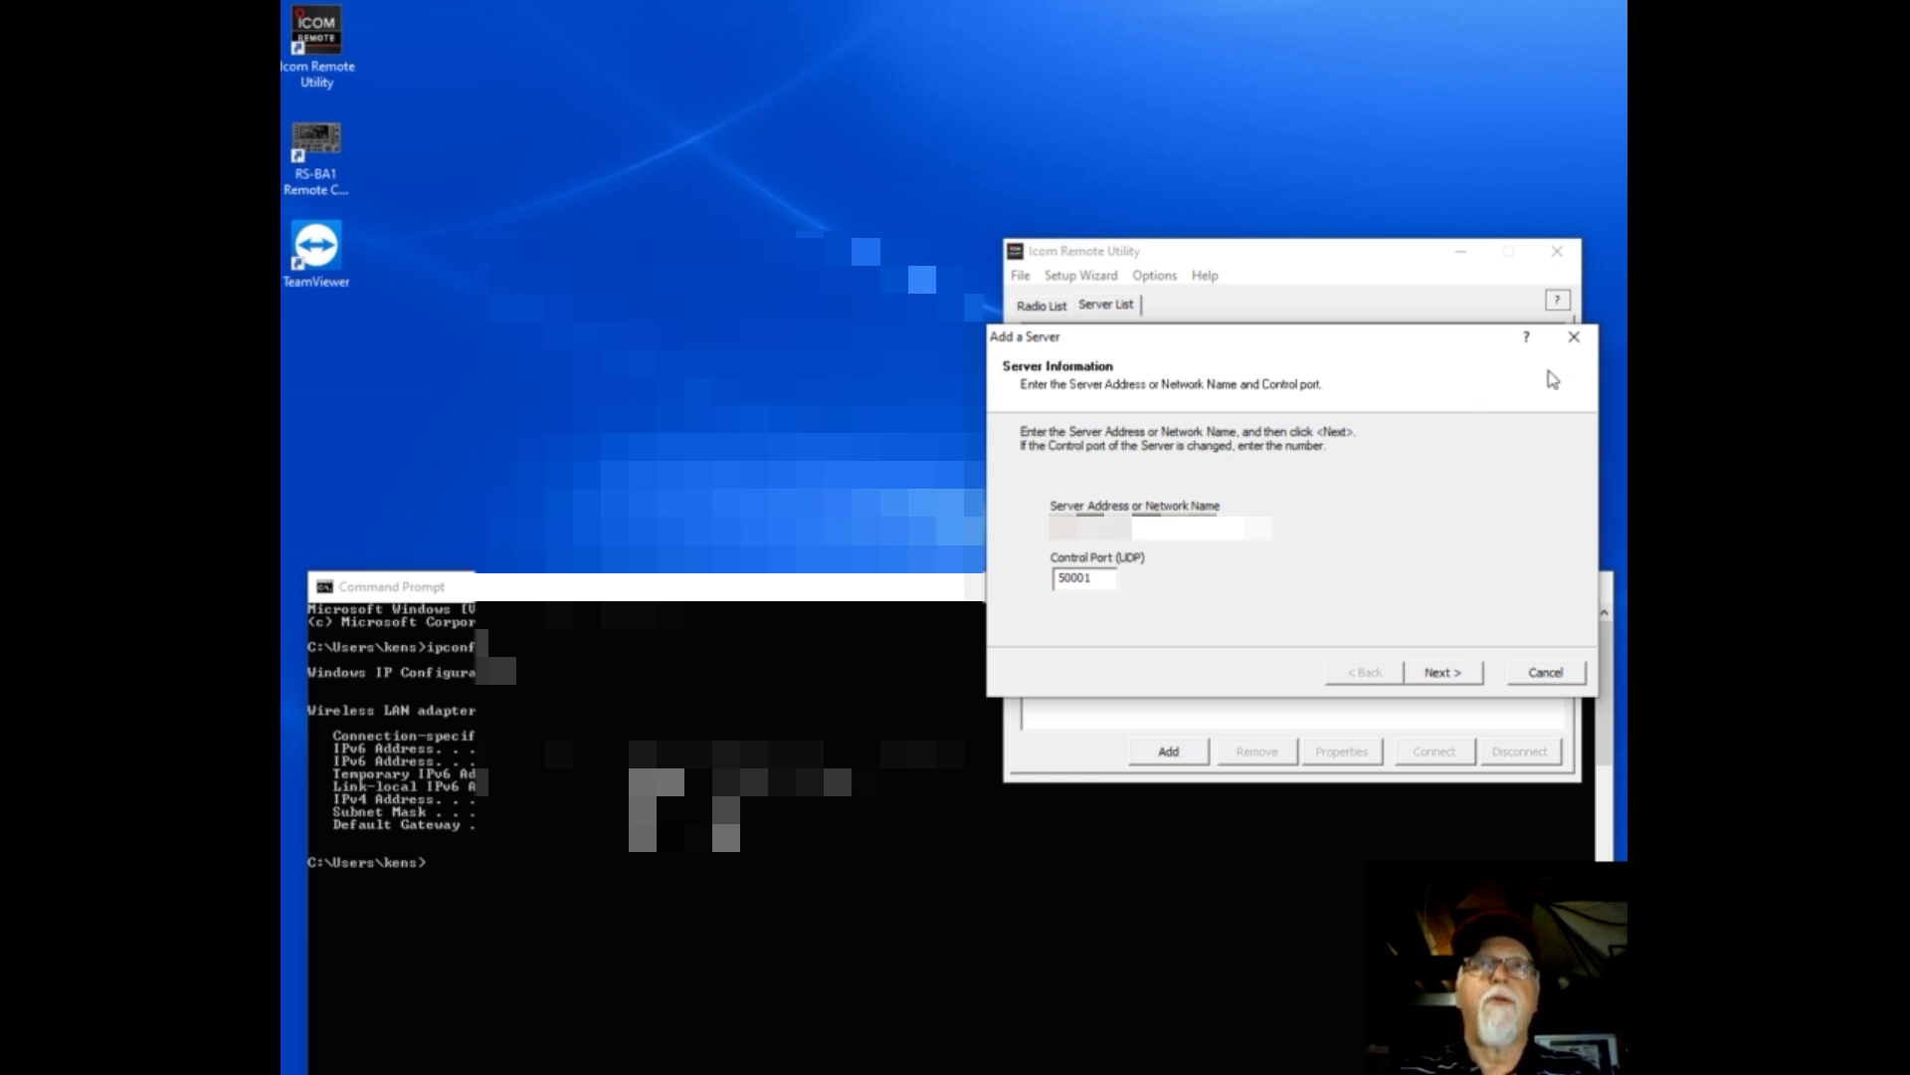
click(837, 586)
drag(837, 586, 823, 123)
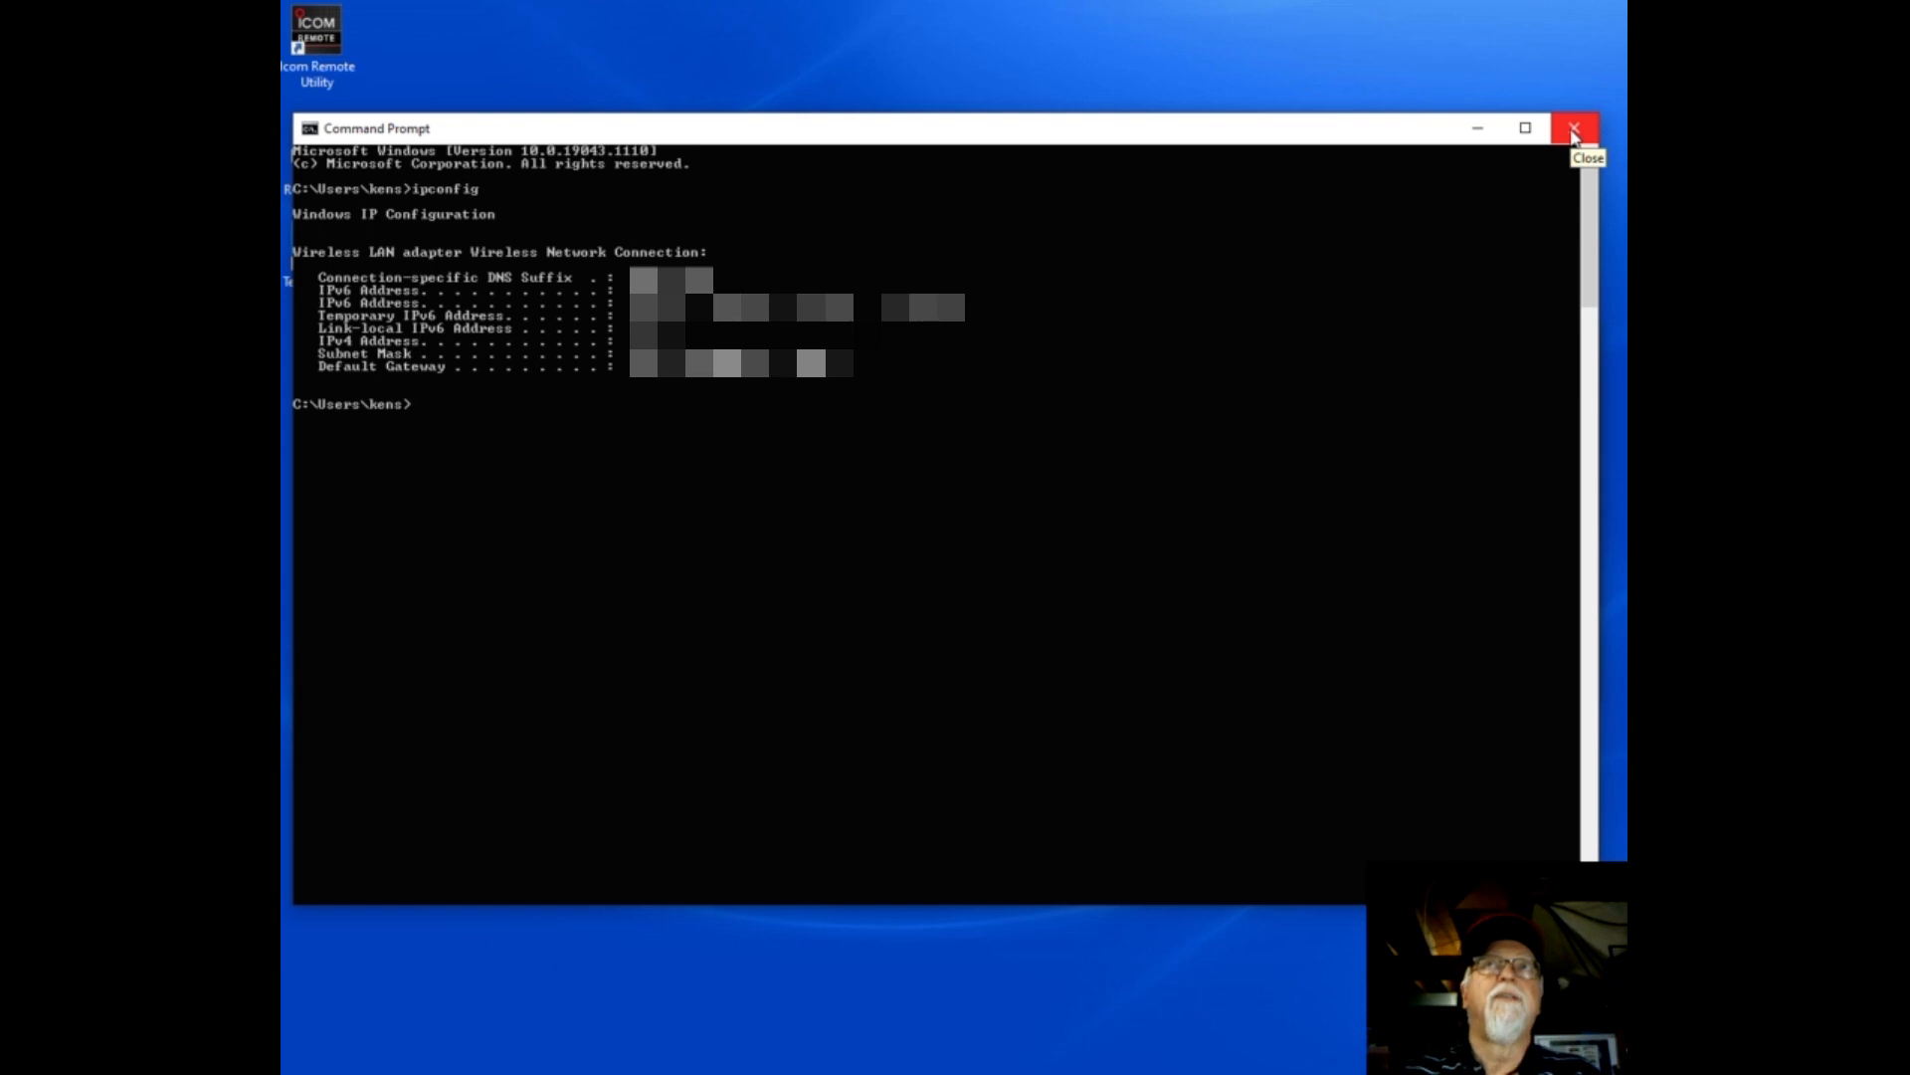
click(1574, 132)
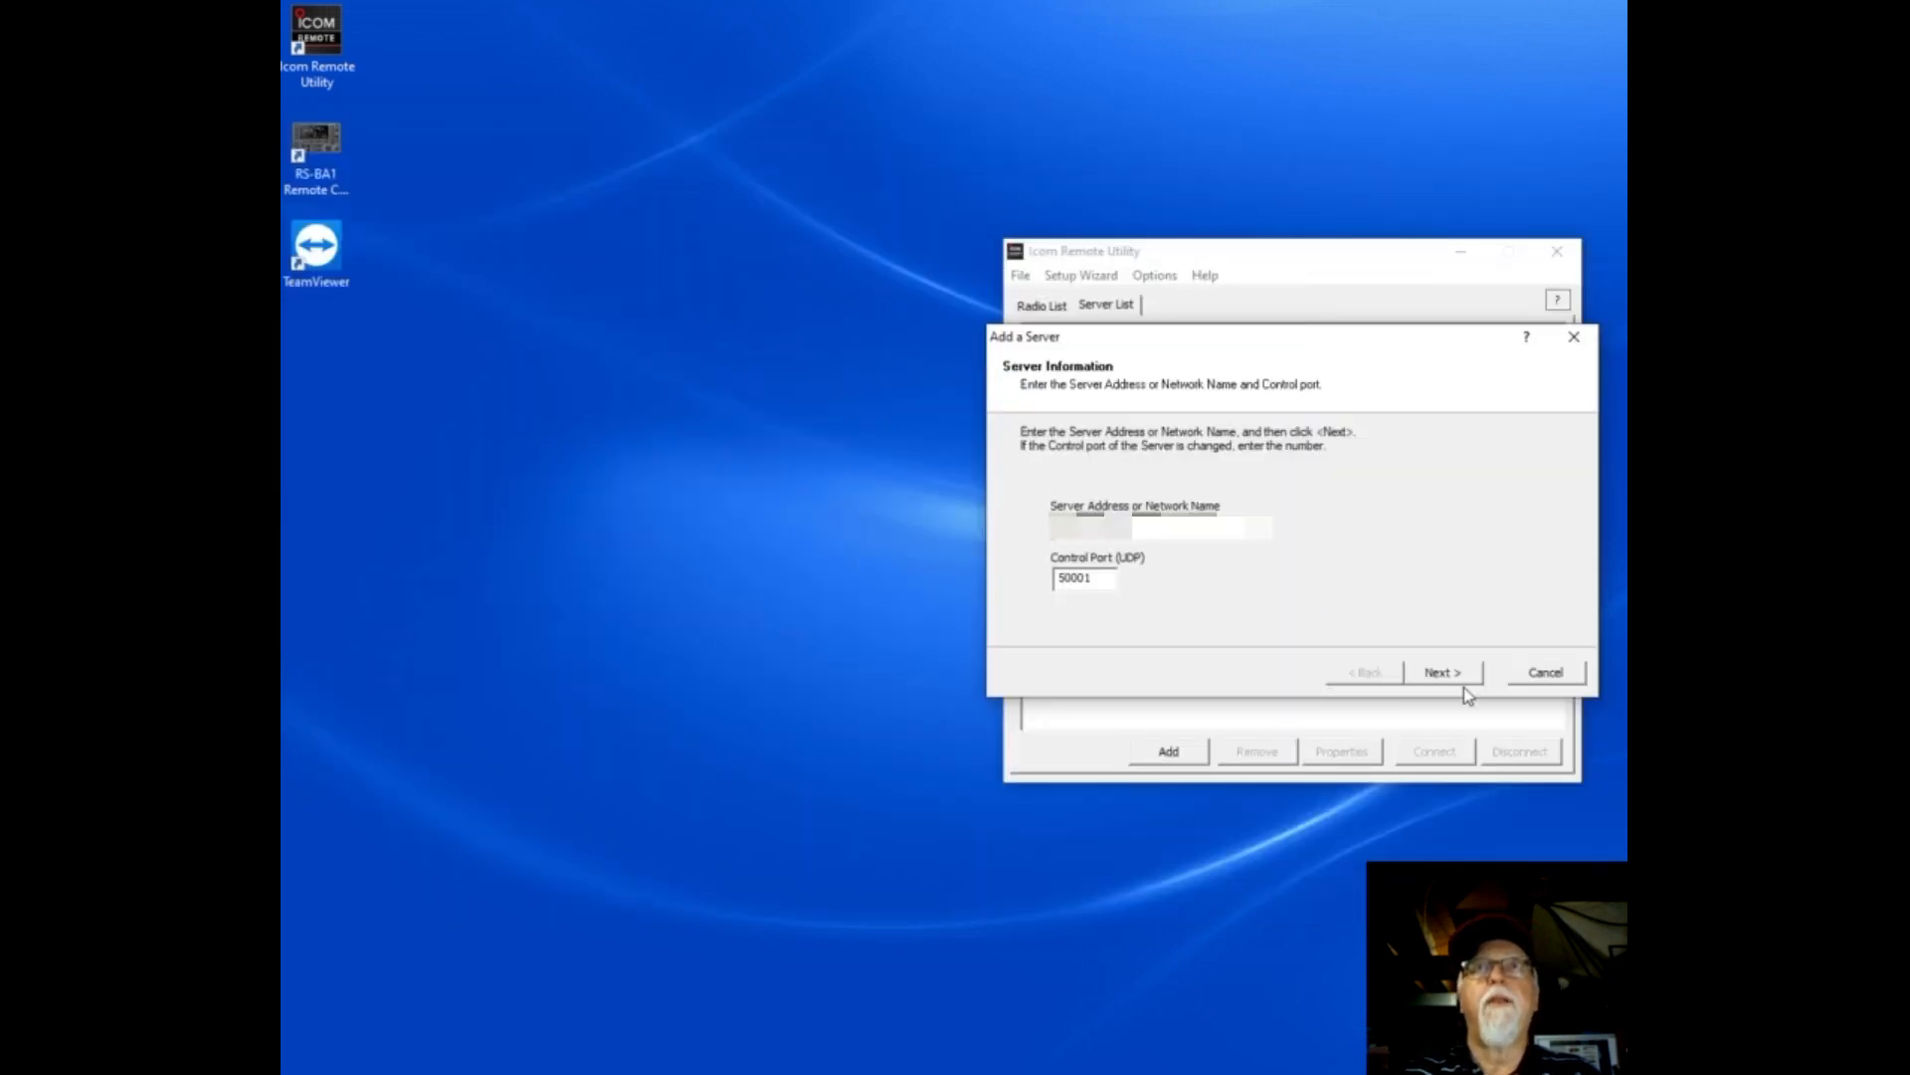
Step: Enter the server's user ID and password and submit them to add the server
click(1439, 678)
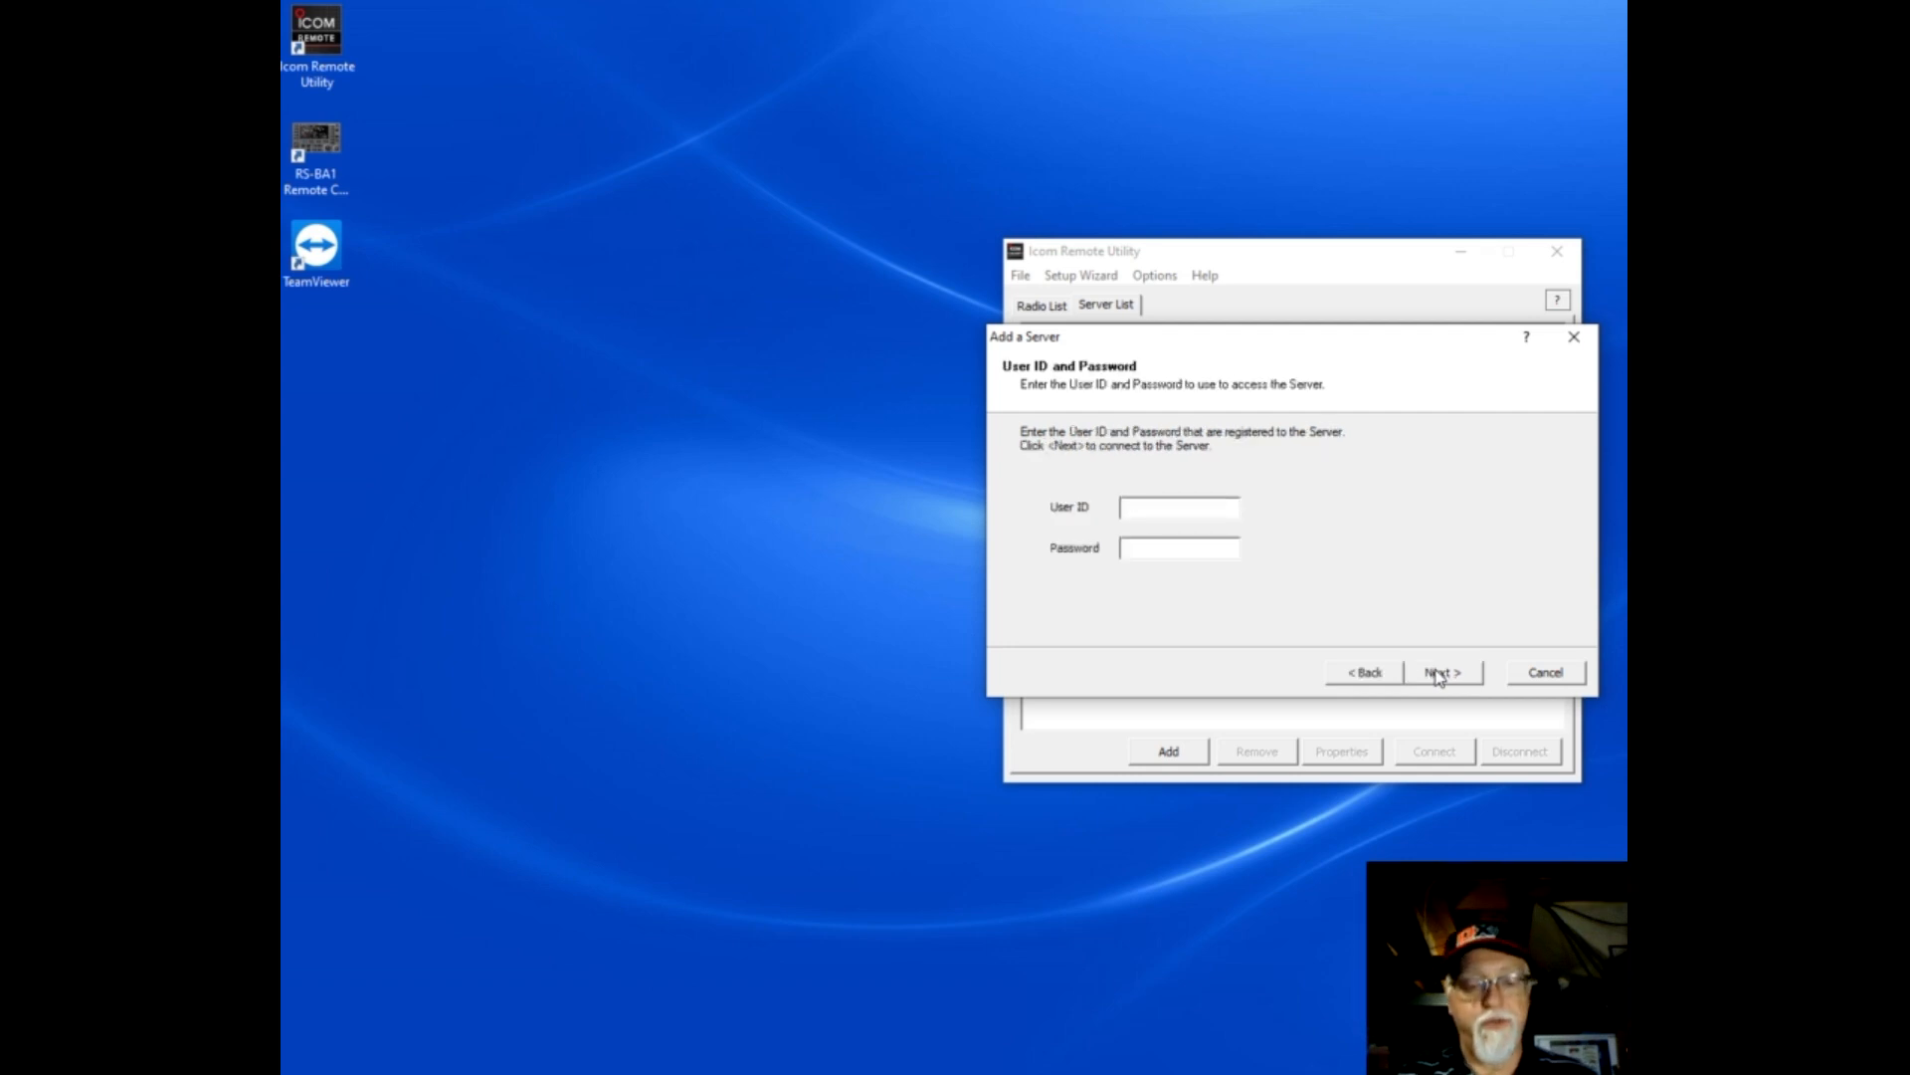
text(ka8oad)
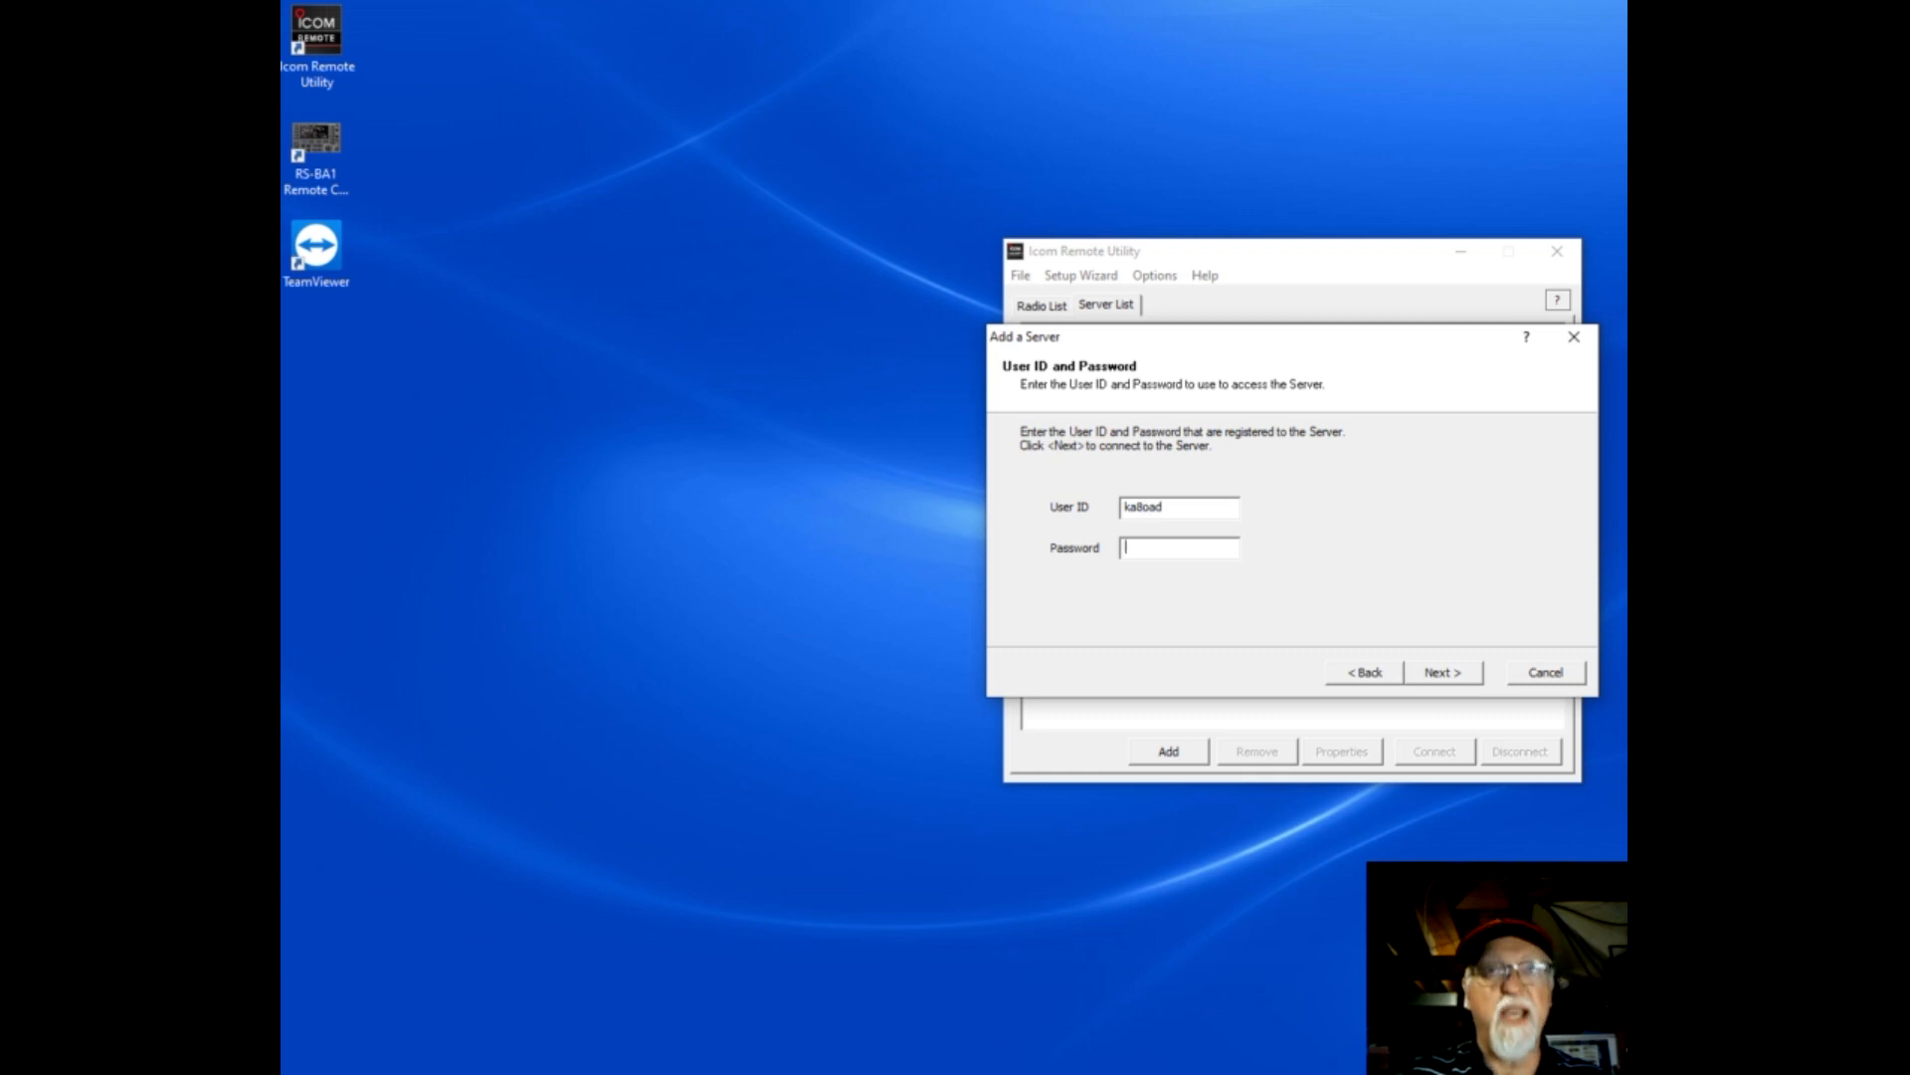
text(****)
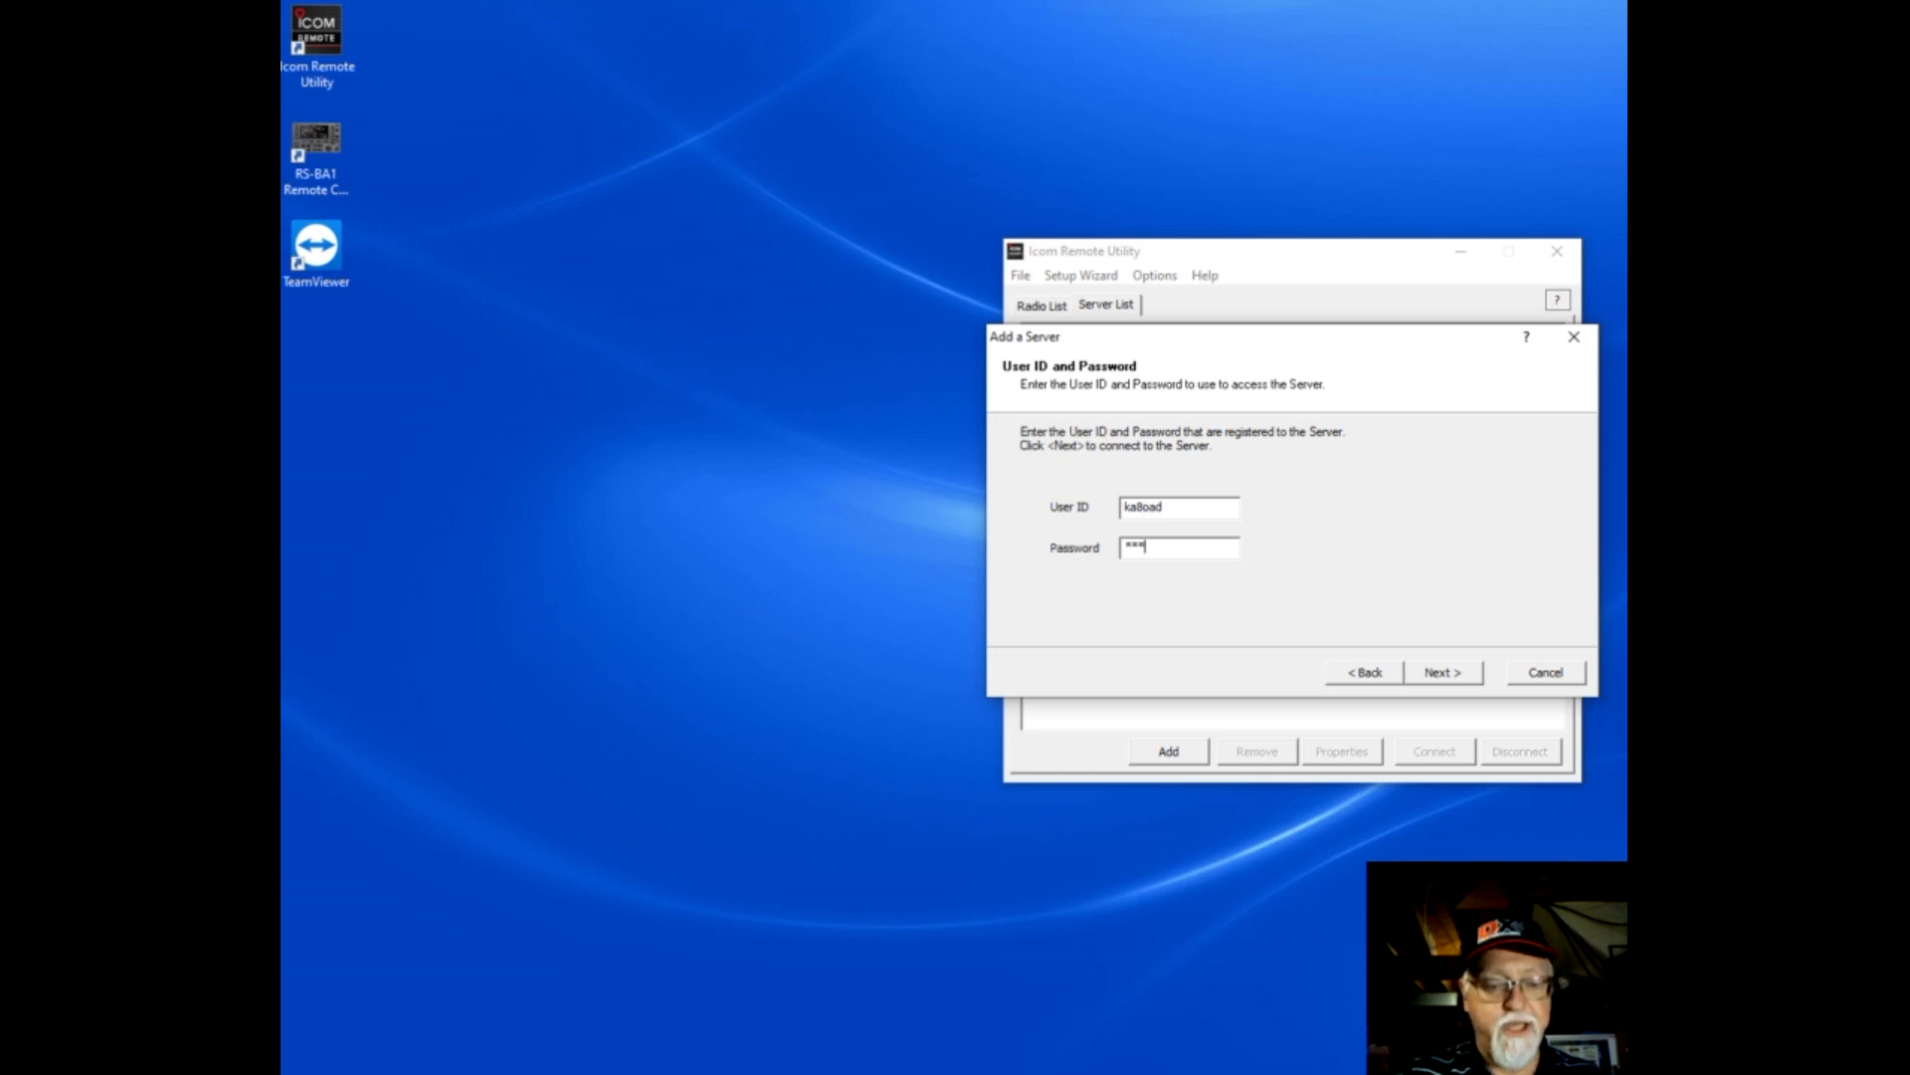
text(******)
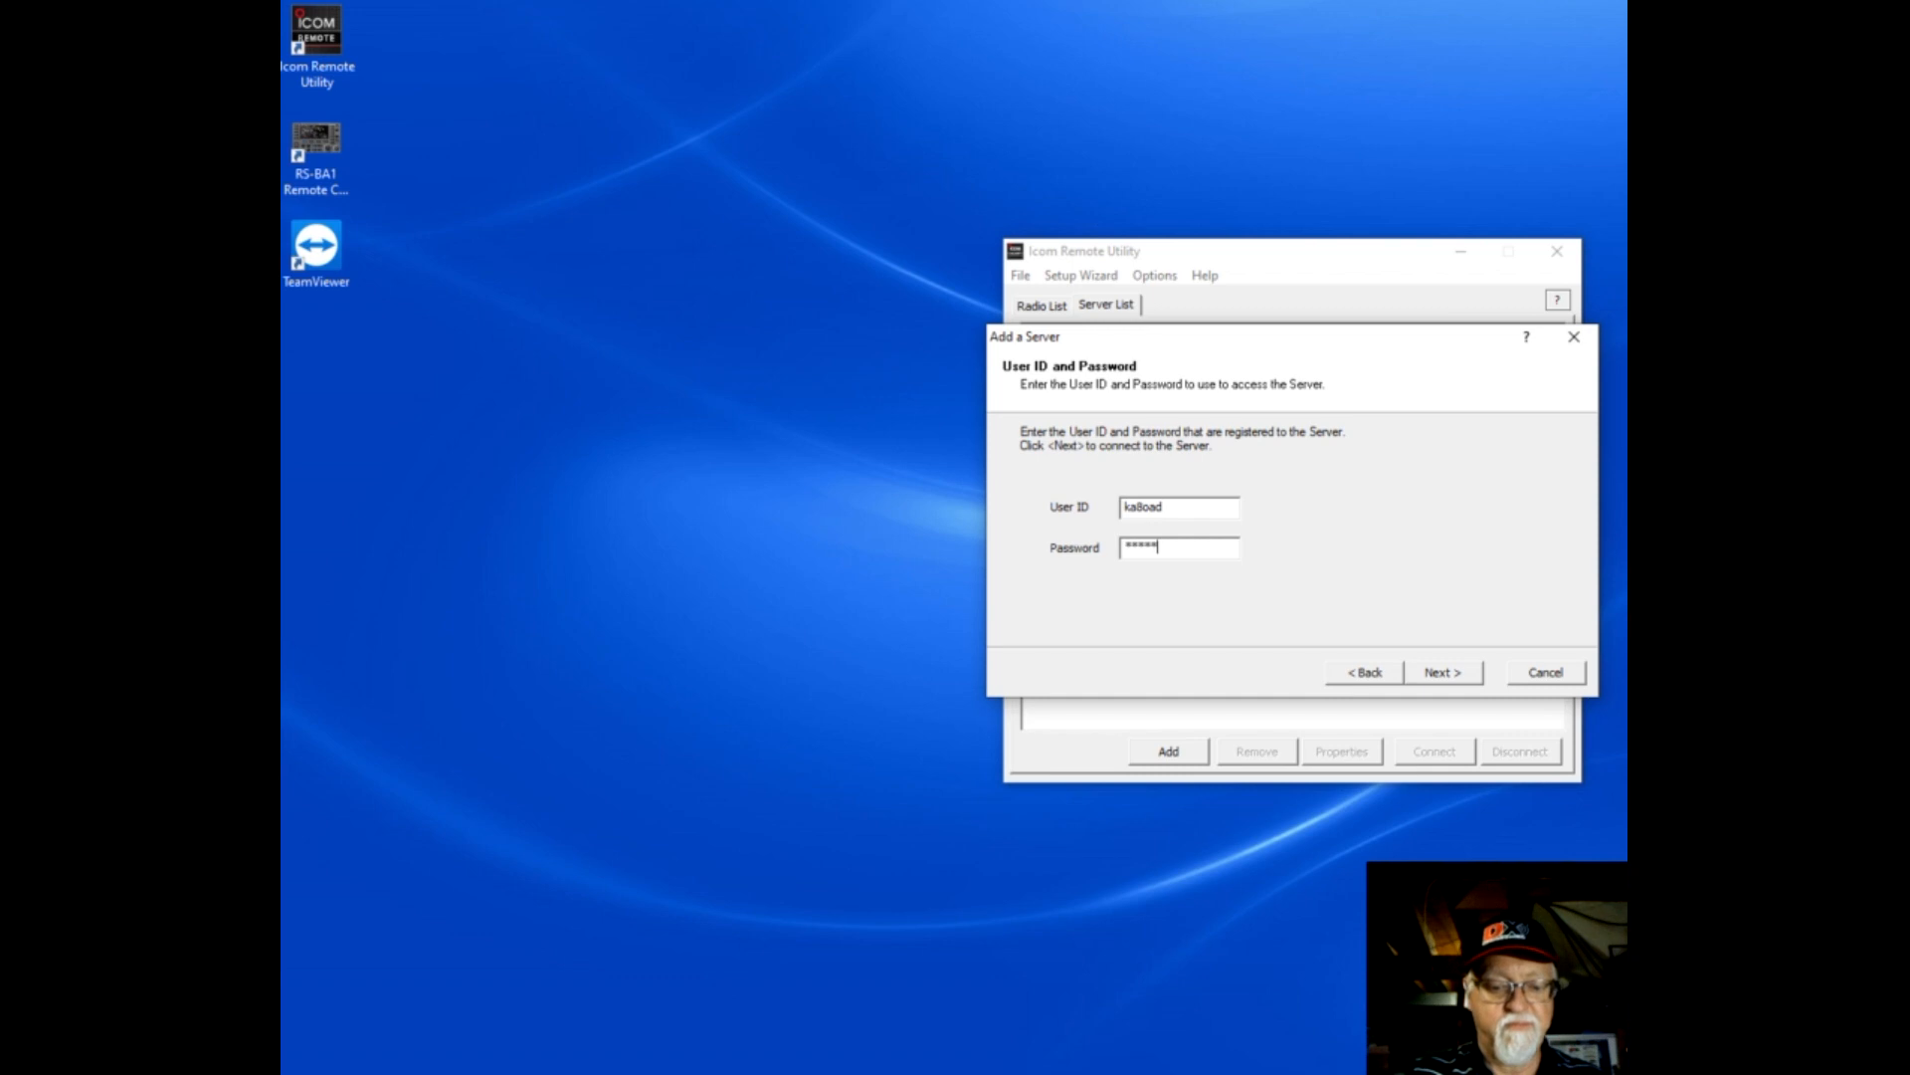
text(***)
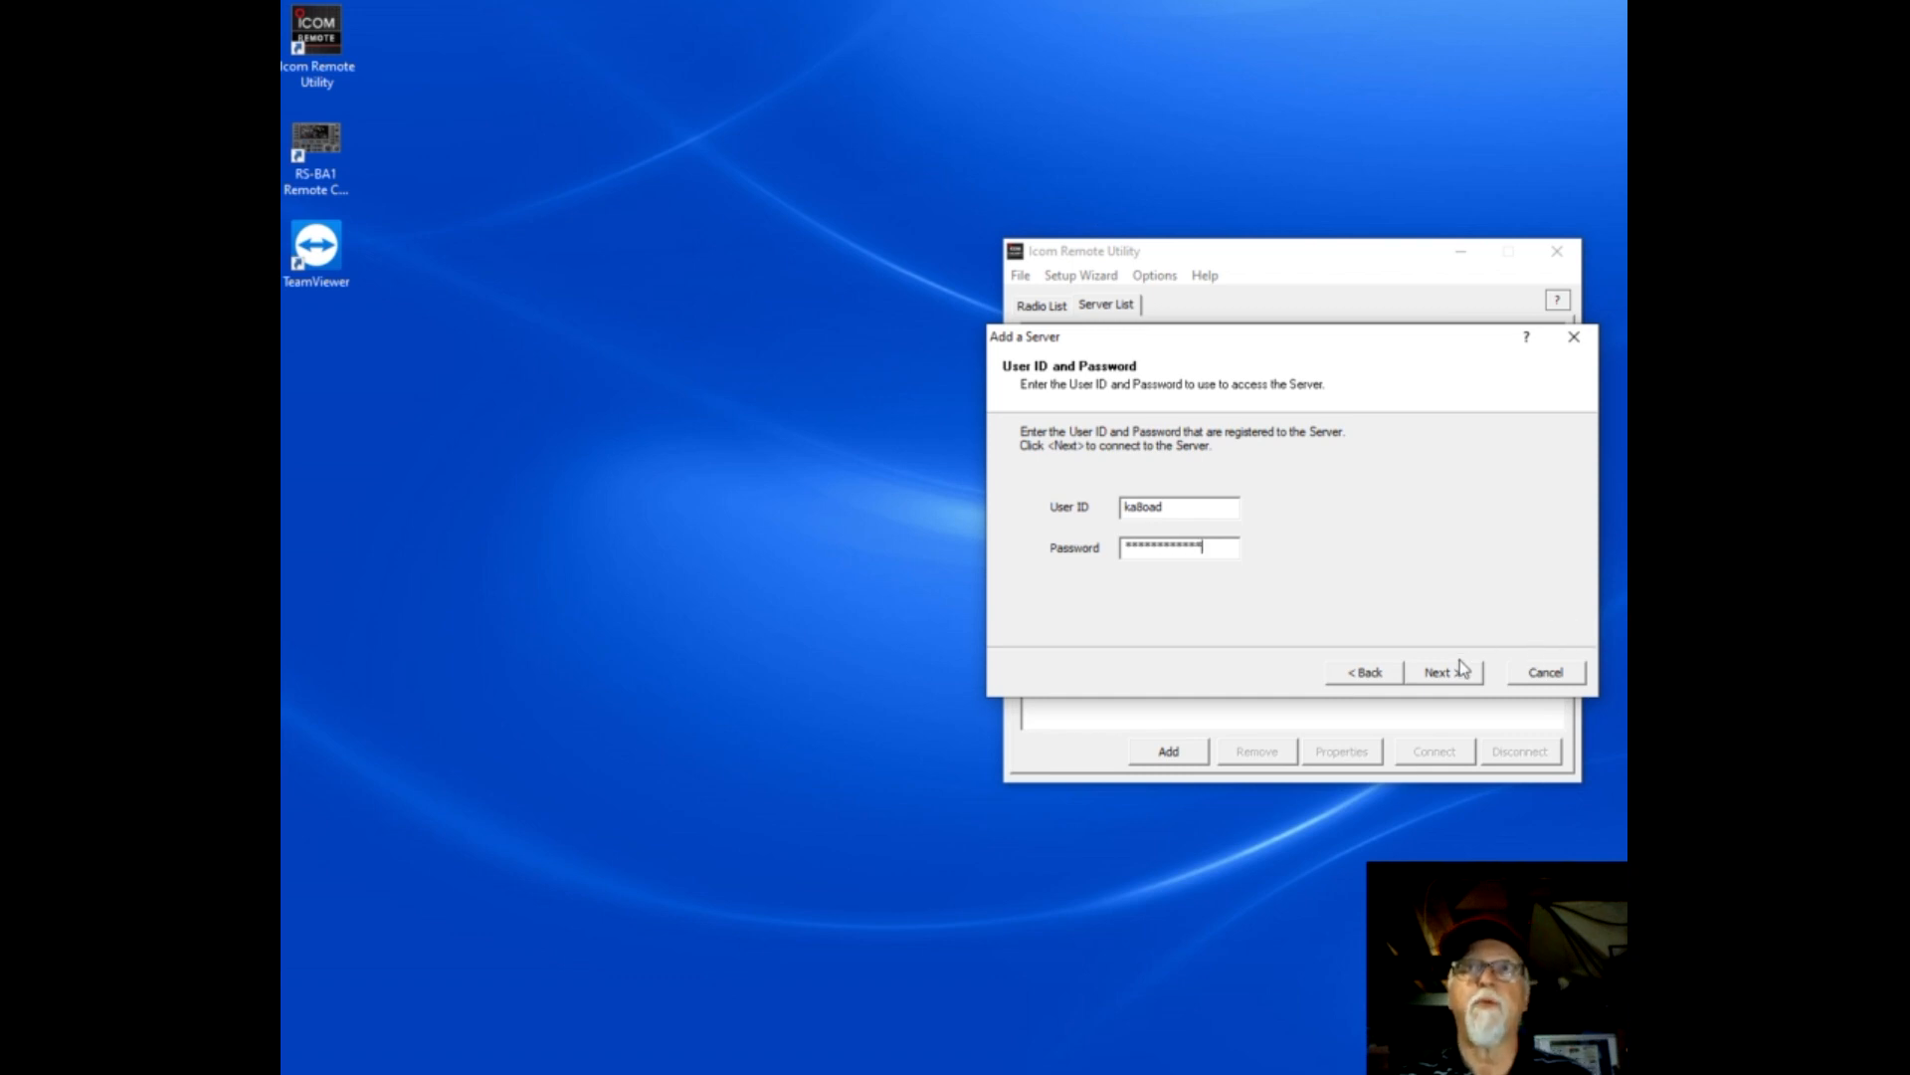
click(1442, 673)
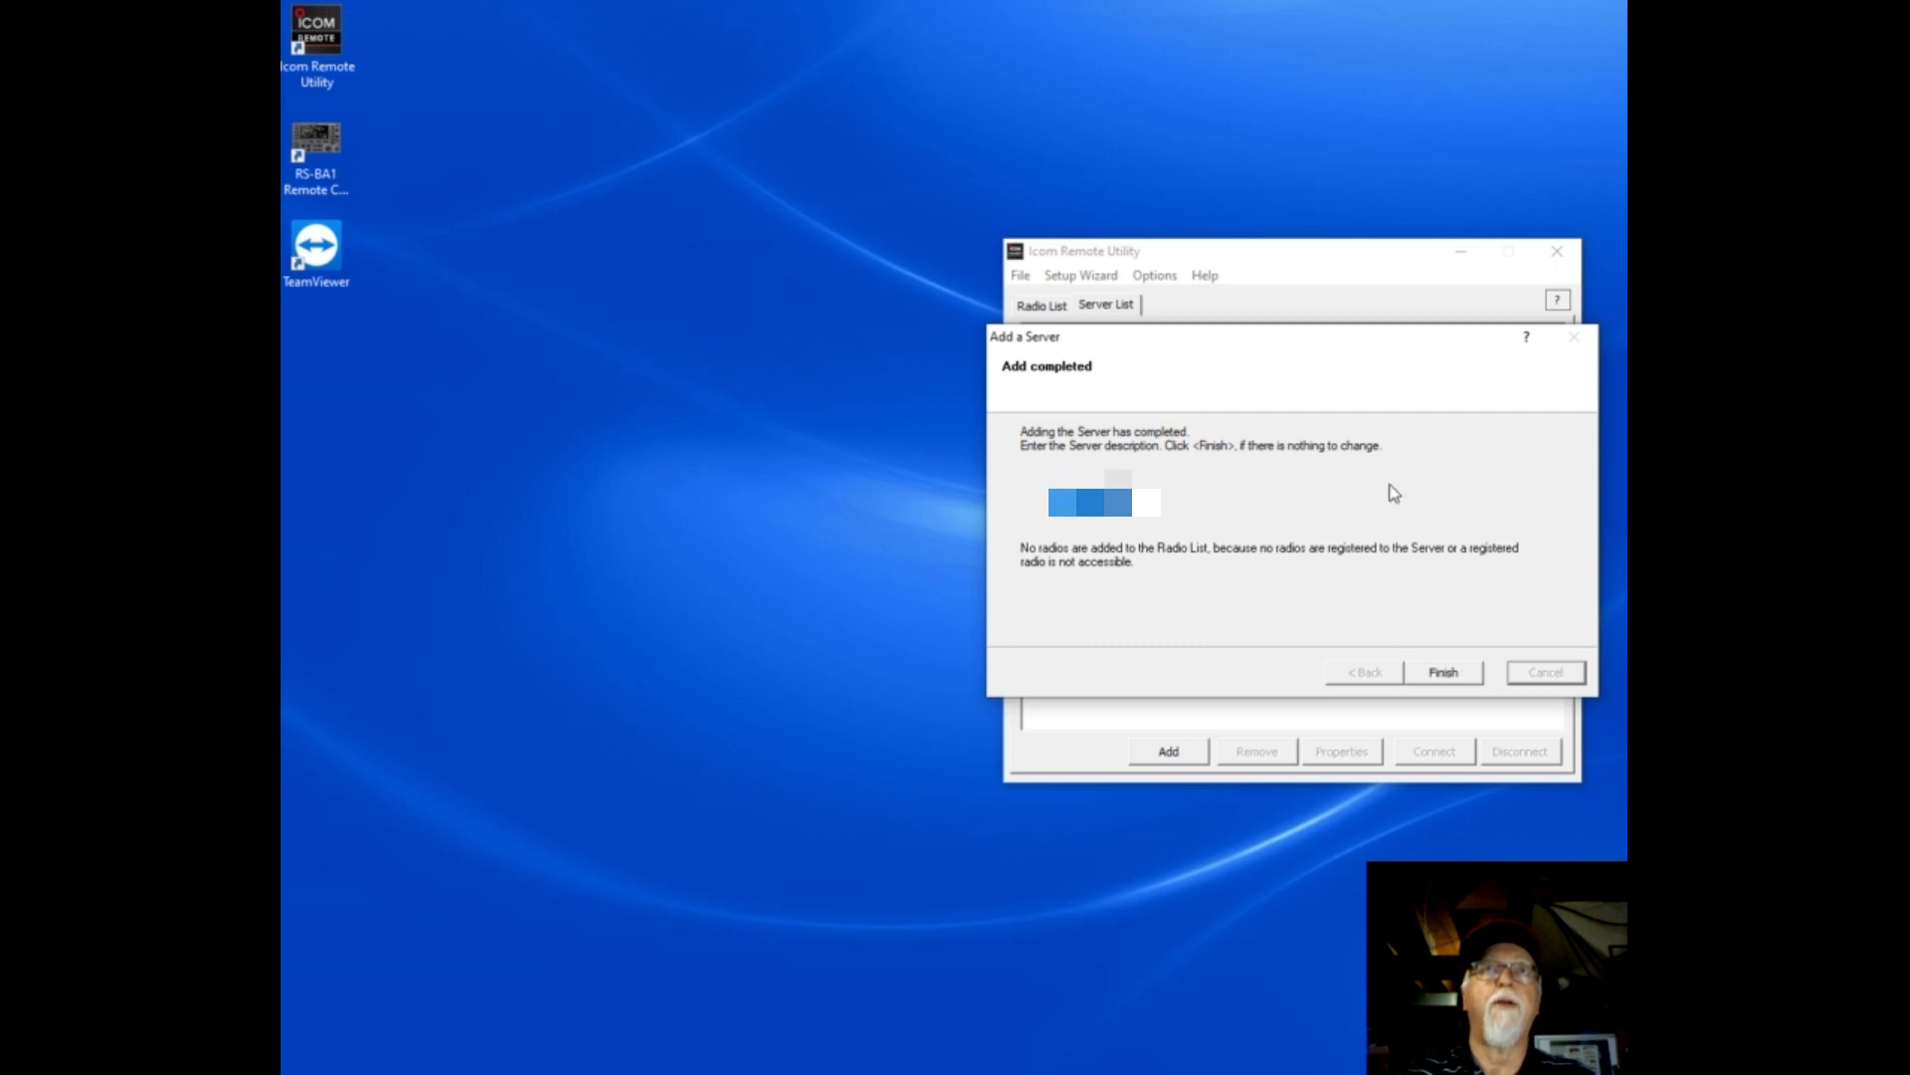
Step: Click Finish to complete the Add a Server wizard
click(1442, 674)
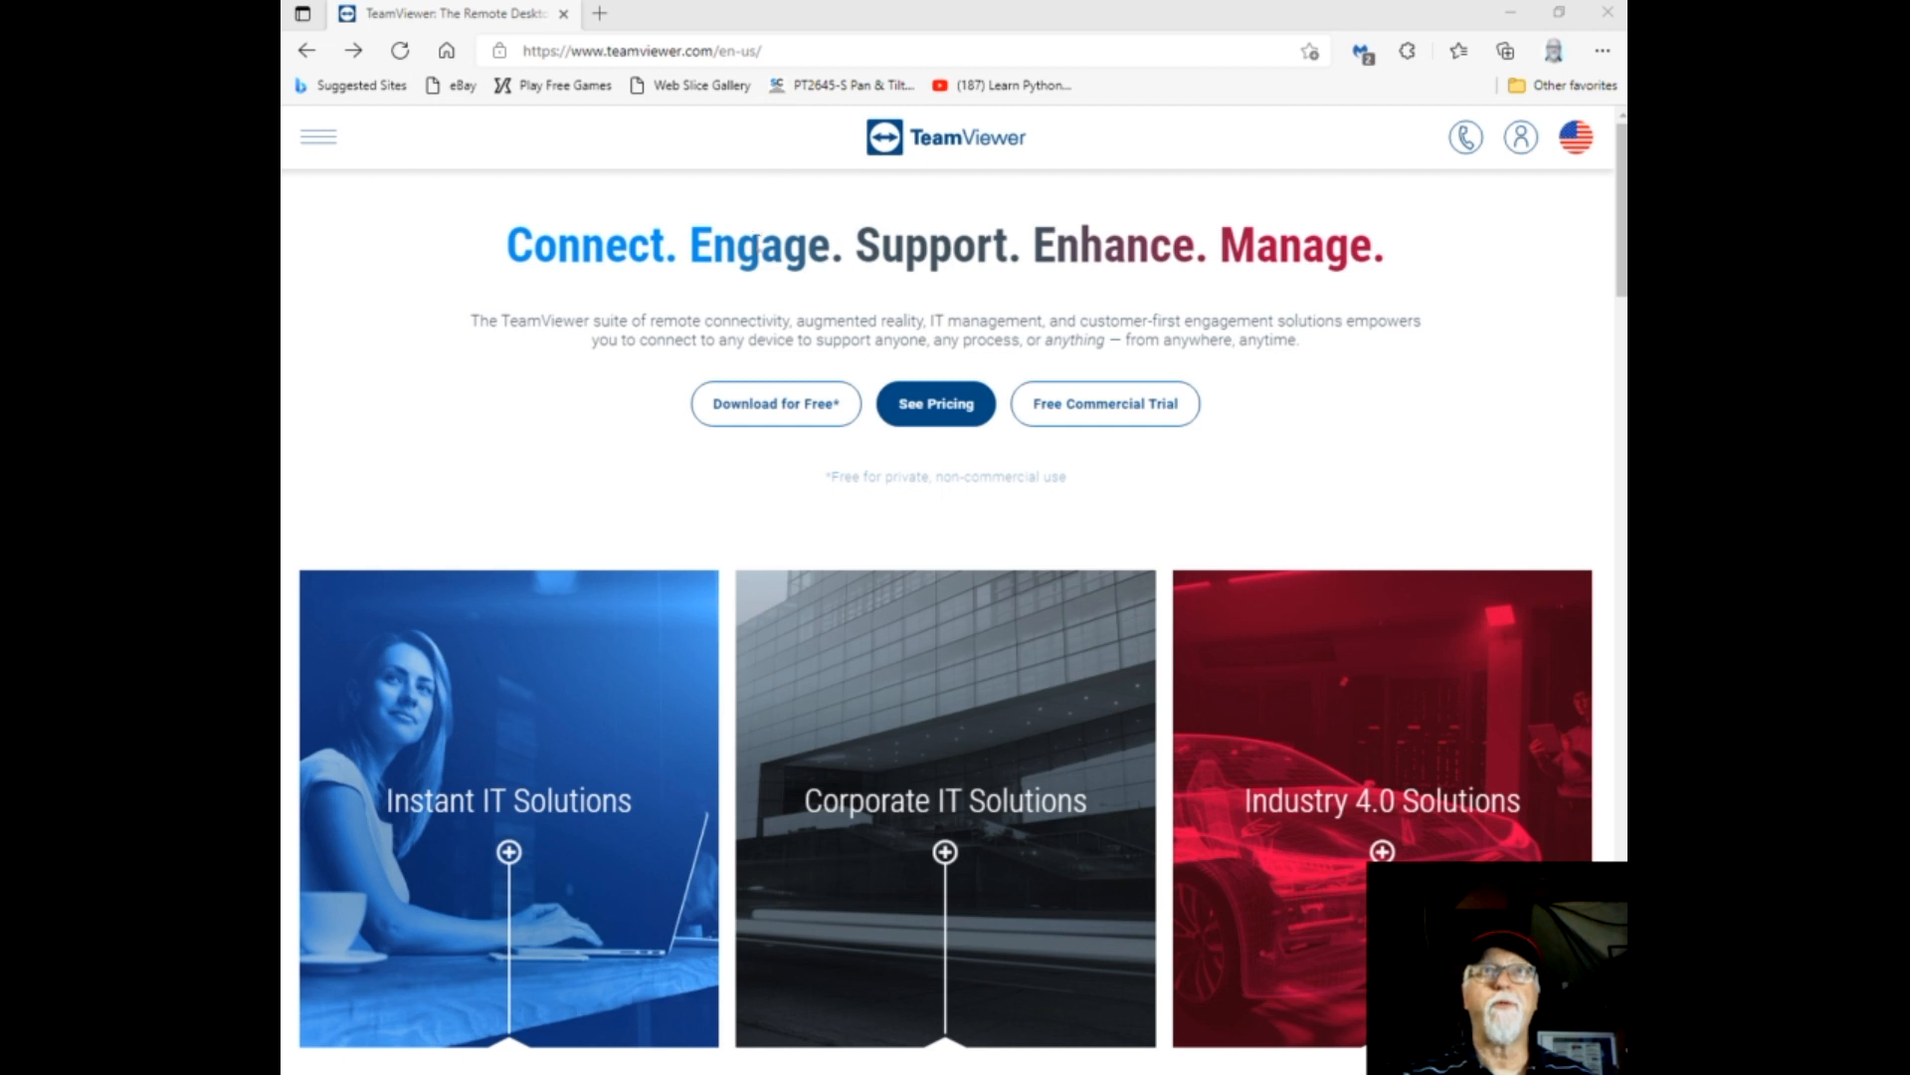
Step: Start the free TeamViewer download, dismiss the Save As prompt, and close Edge
click(772, 408)
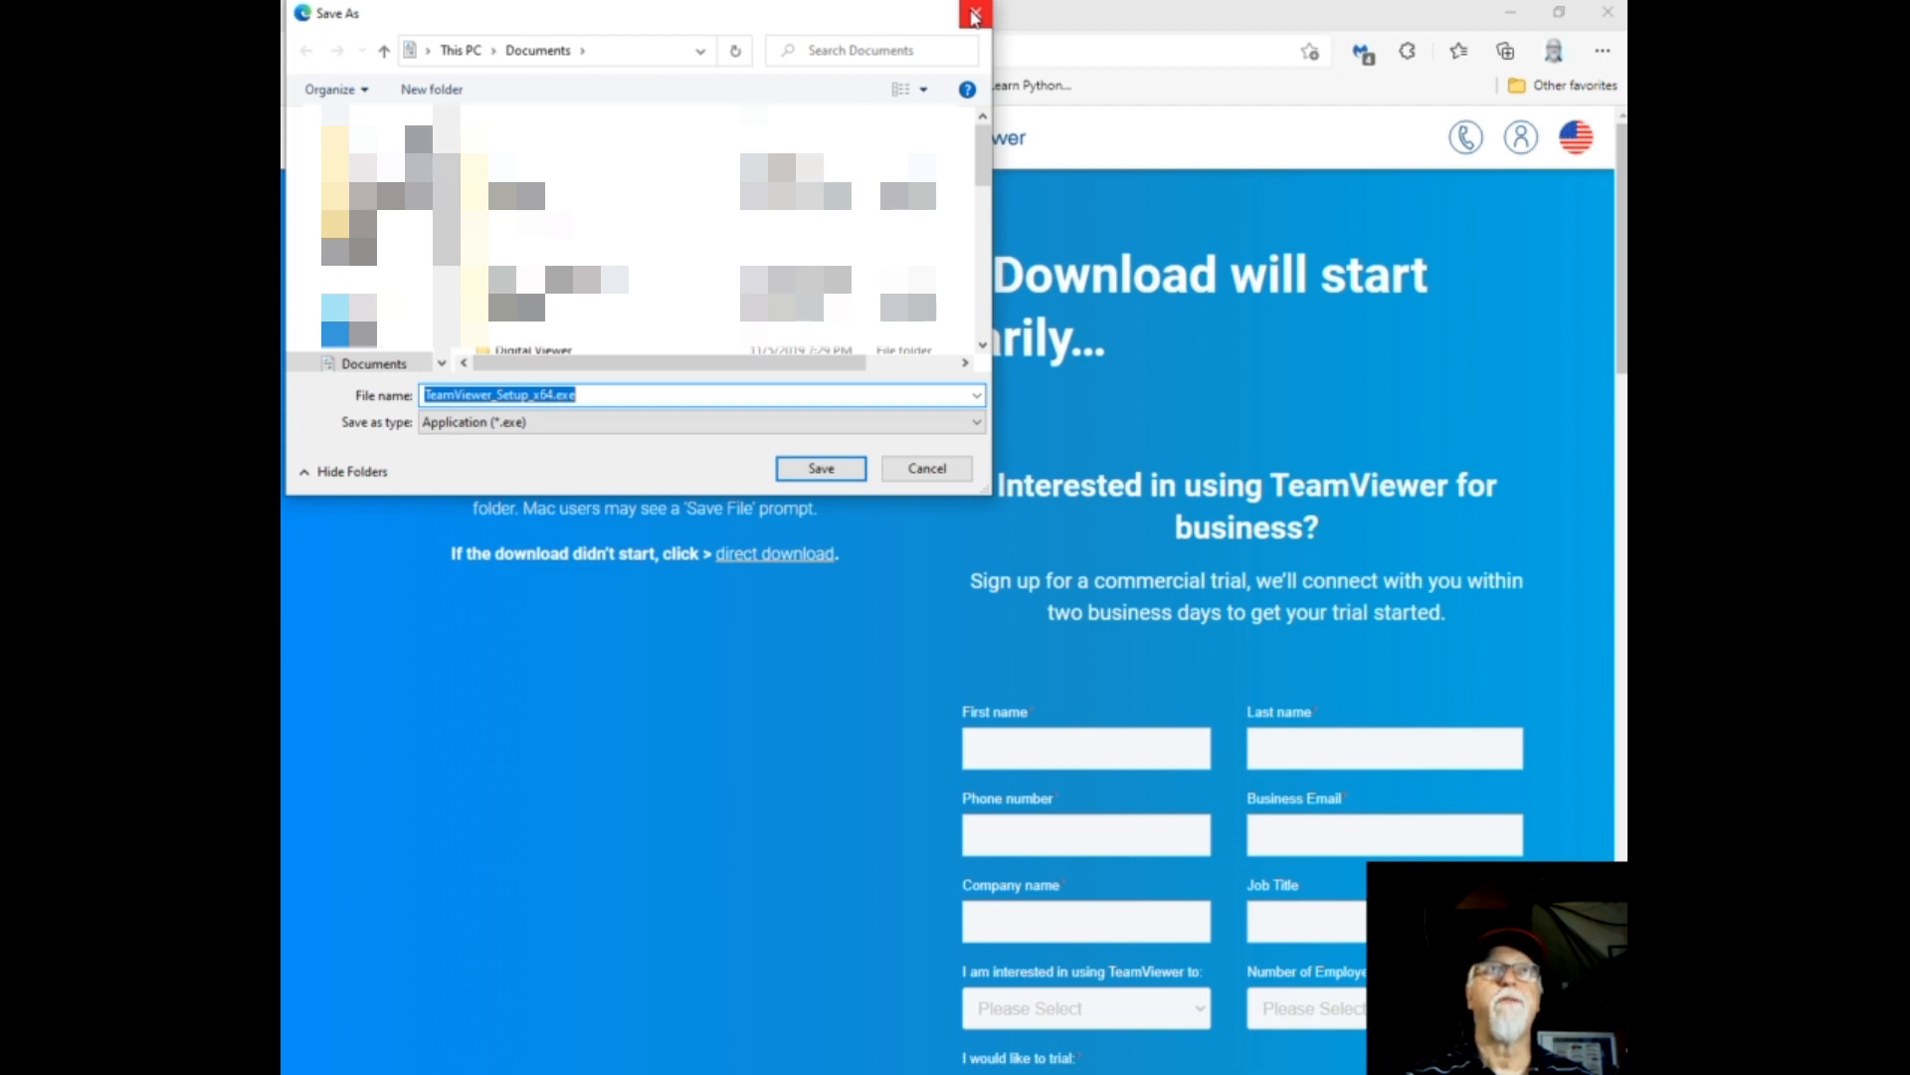
click(974, 16)
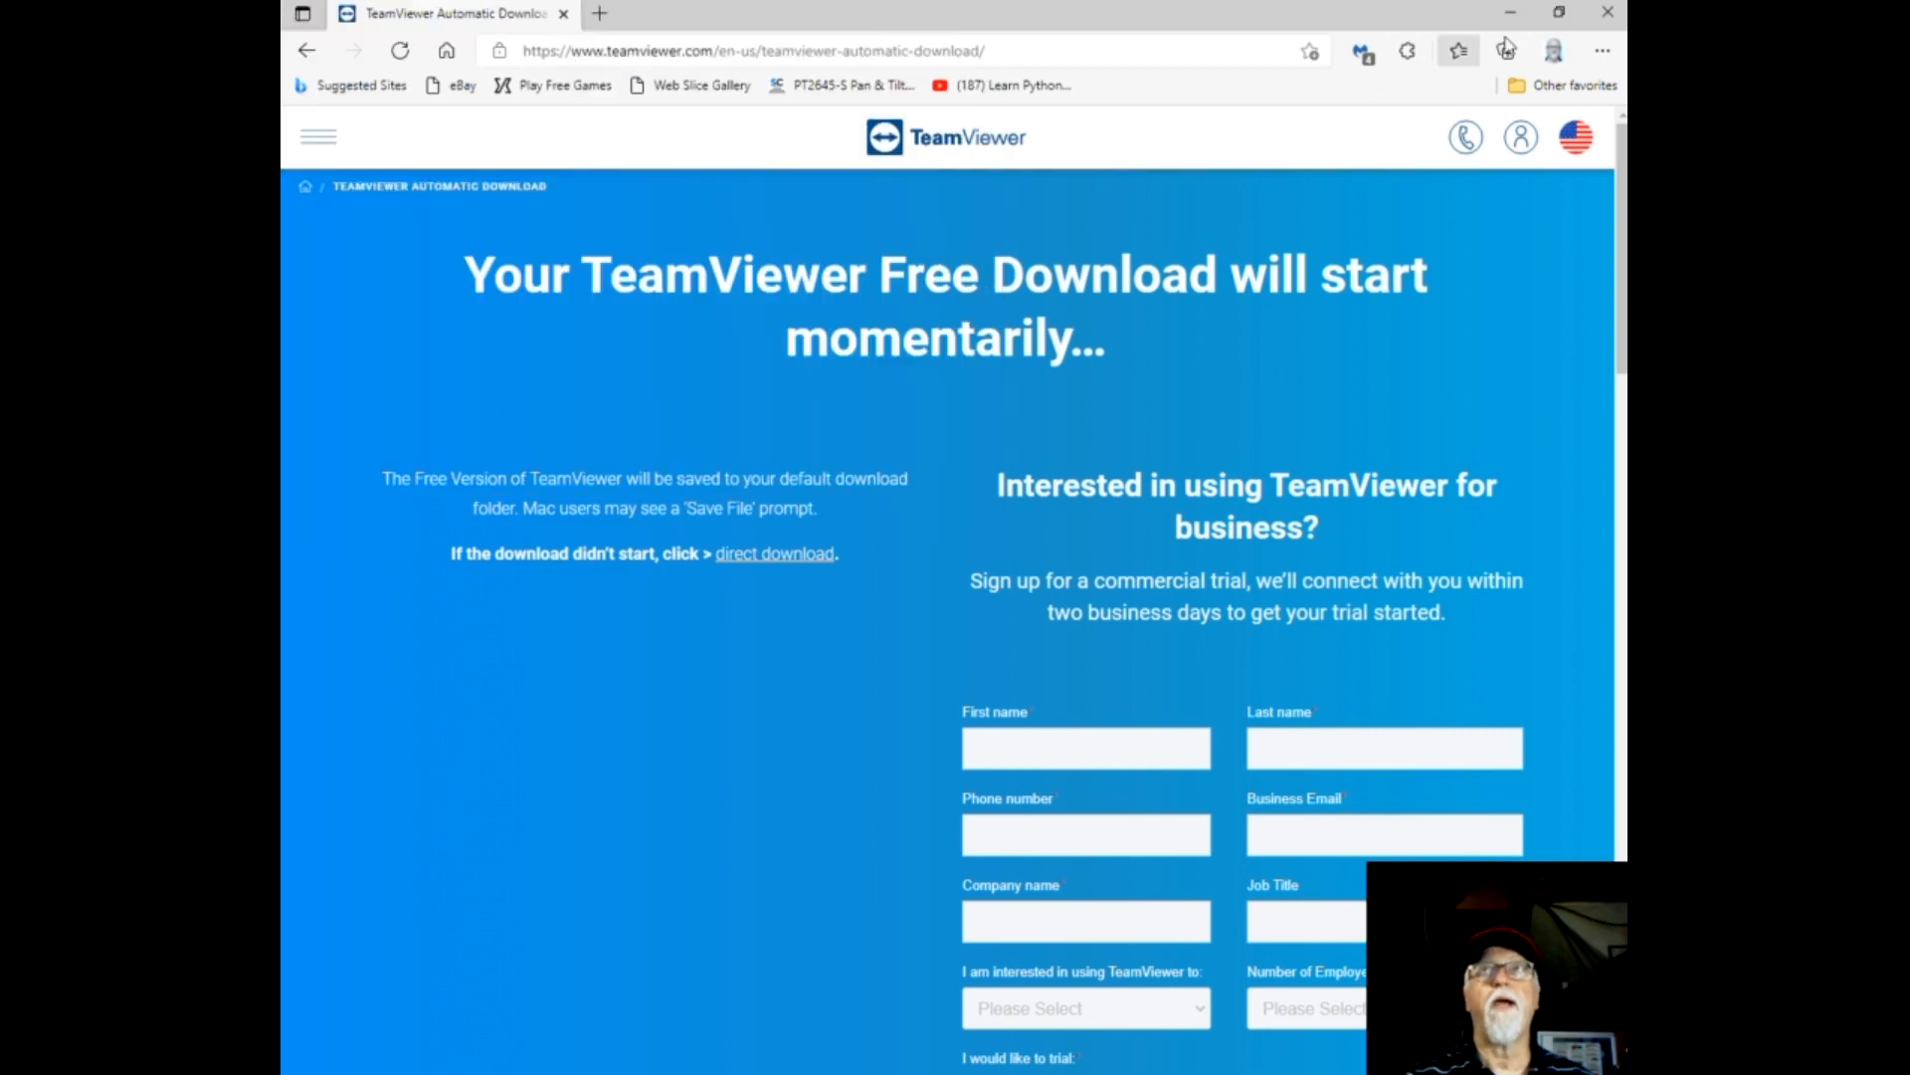
click(1606, 16)
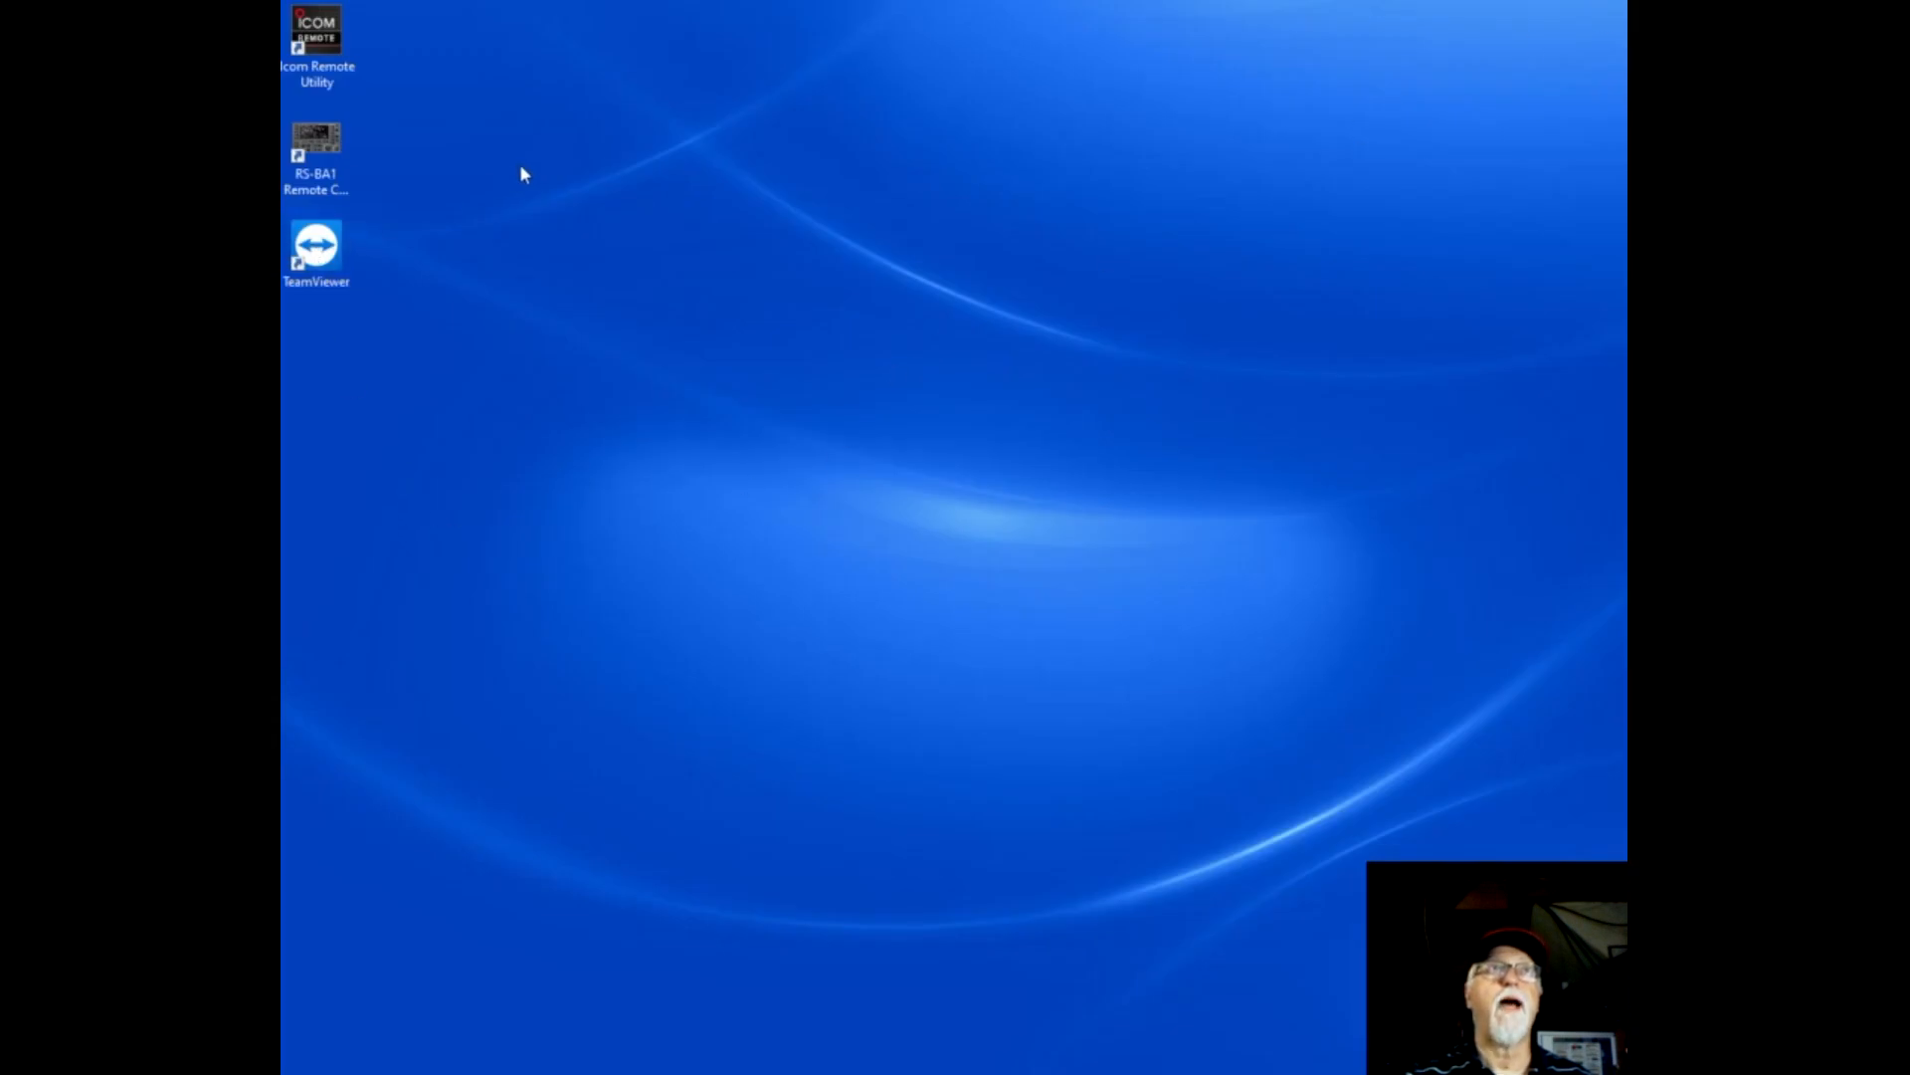
Step: Launch TeamViewer from its desktop icon and open Extras > Options on the Advanced category
double_click(314, 255)
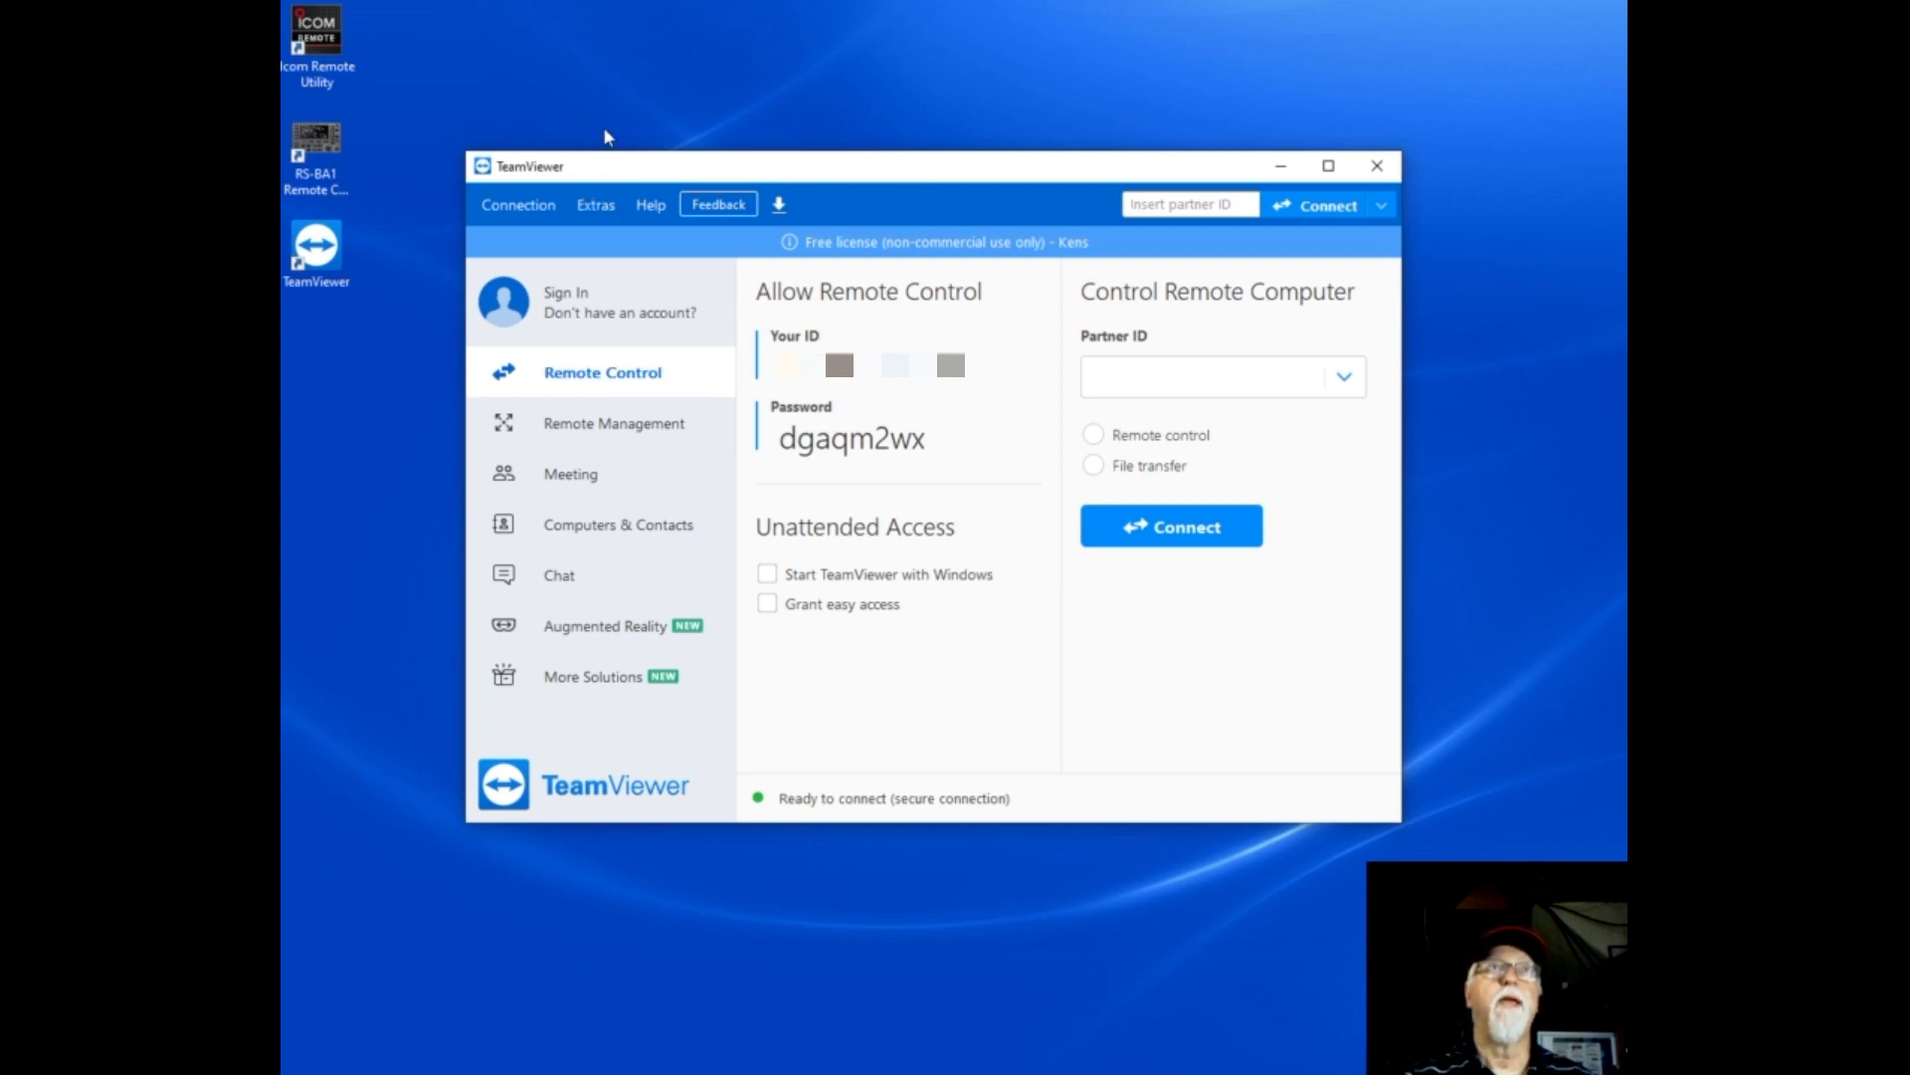
click(594, 209)
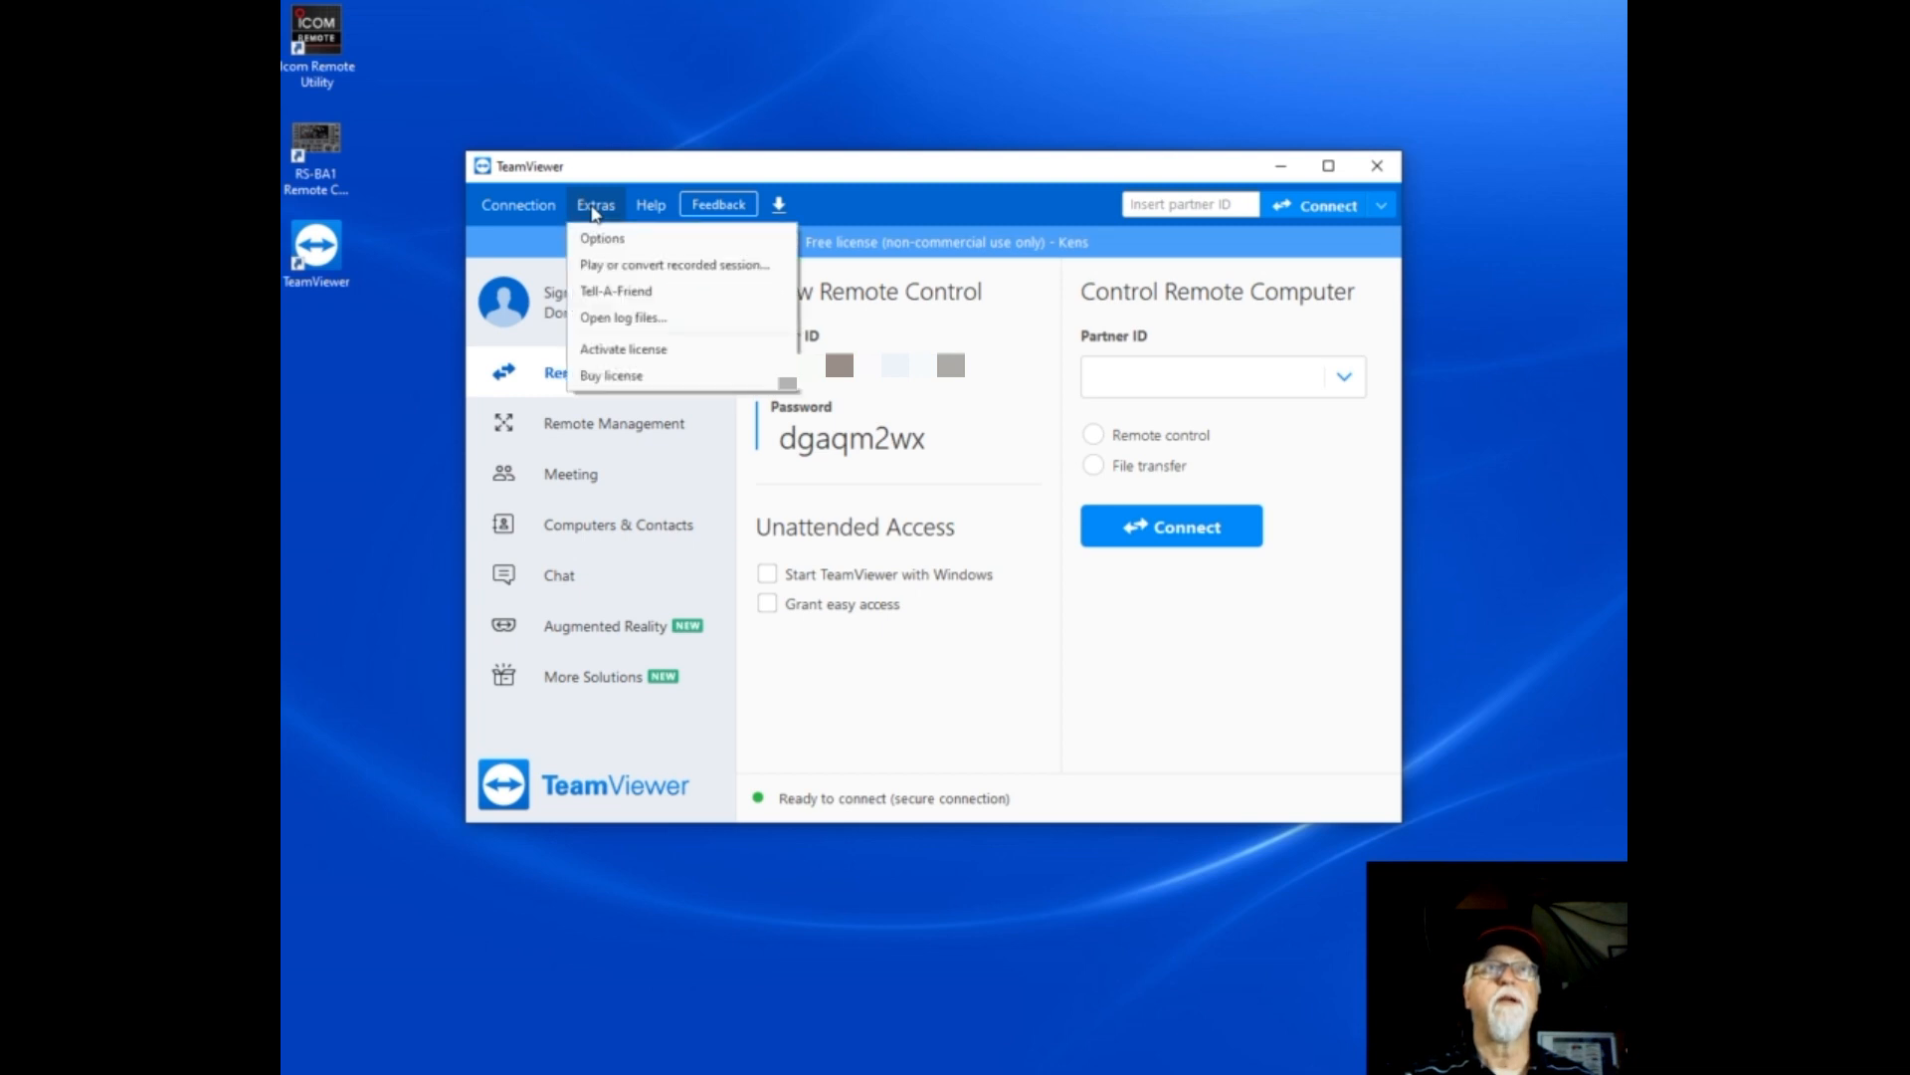
click(597, 238)
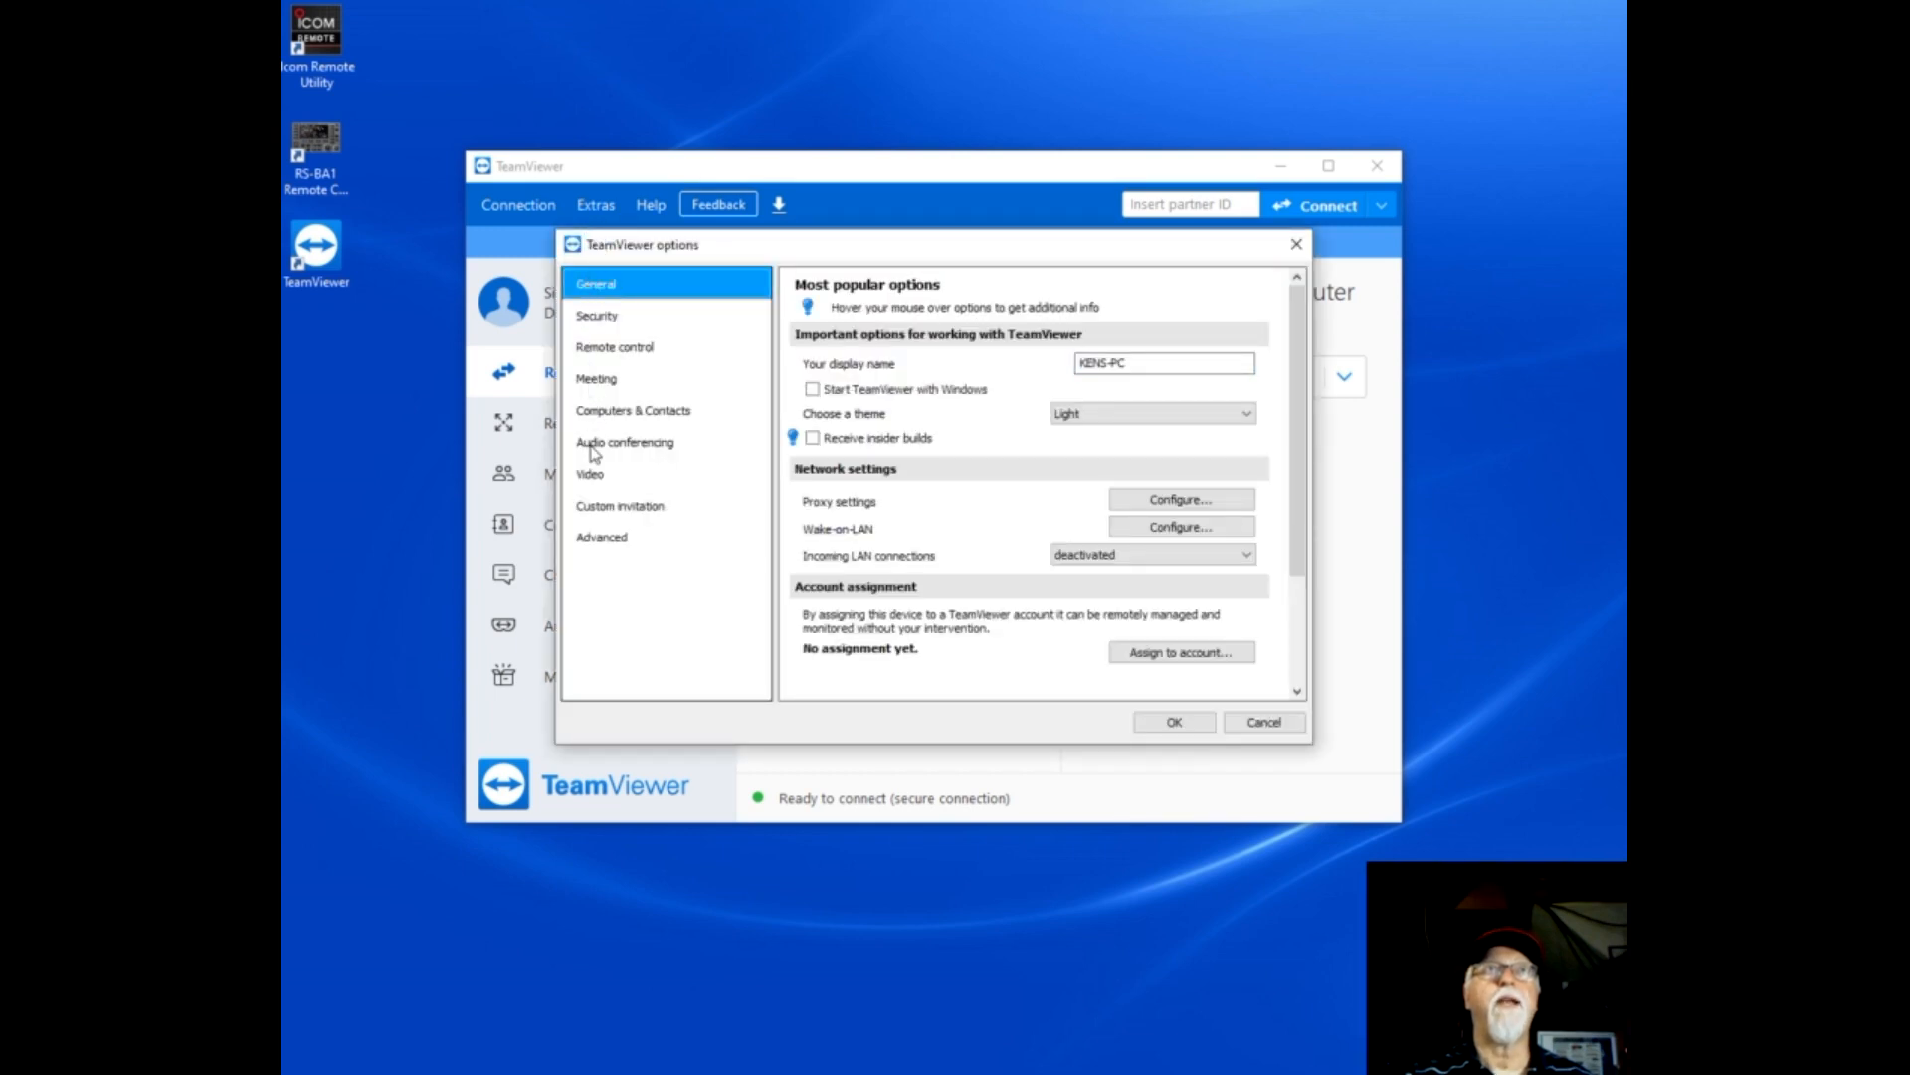
click(602, 538)
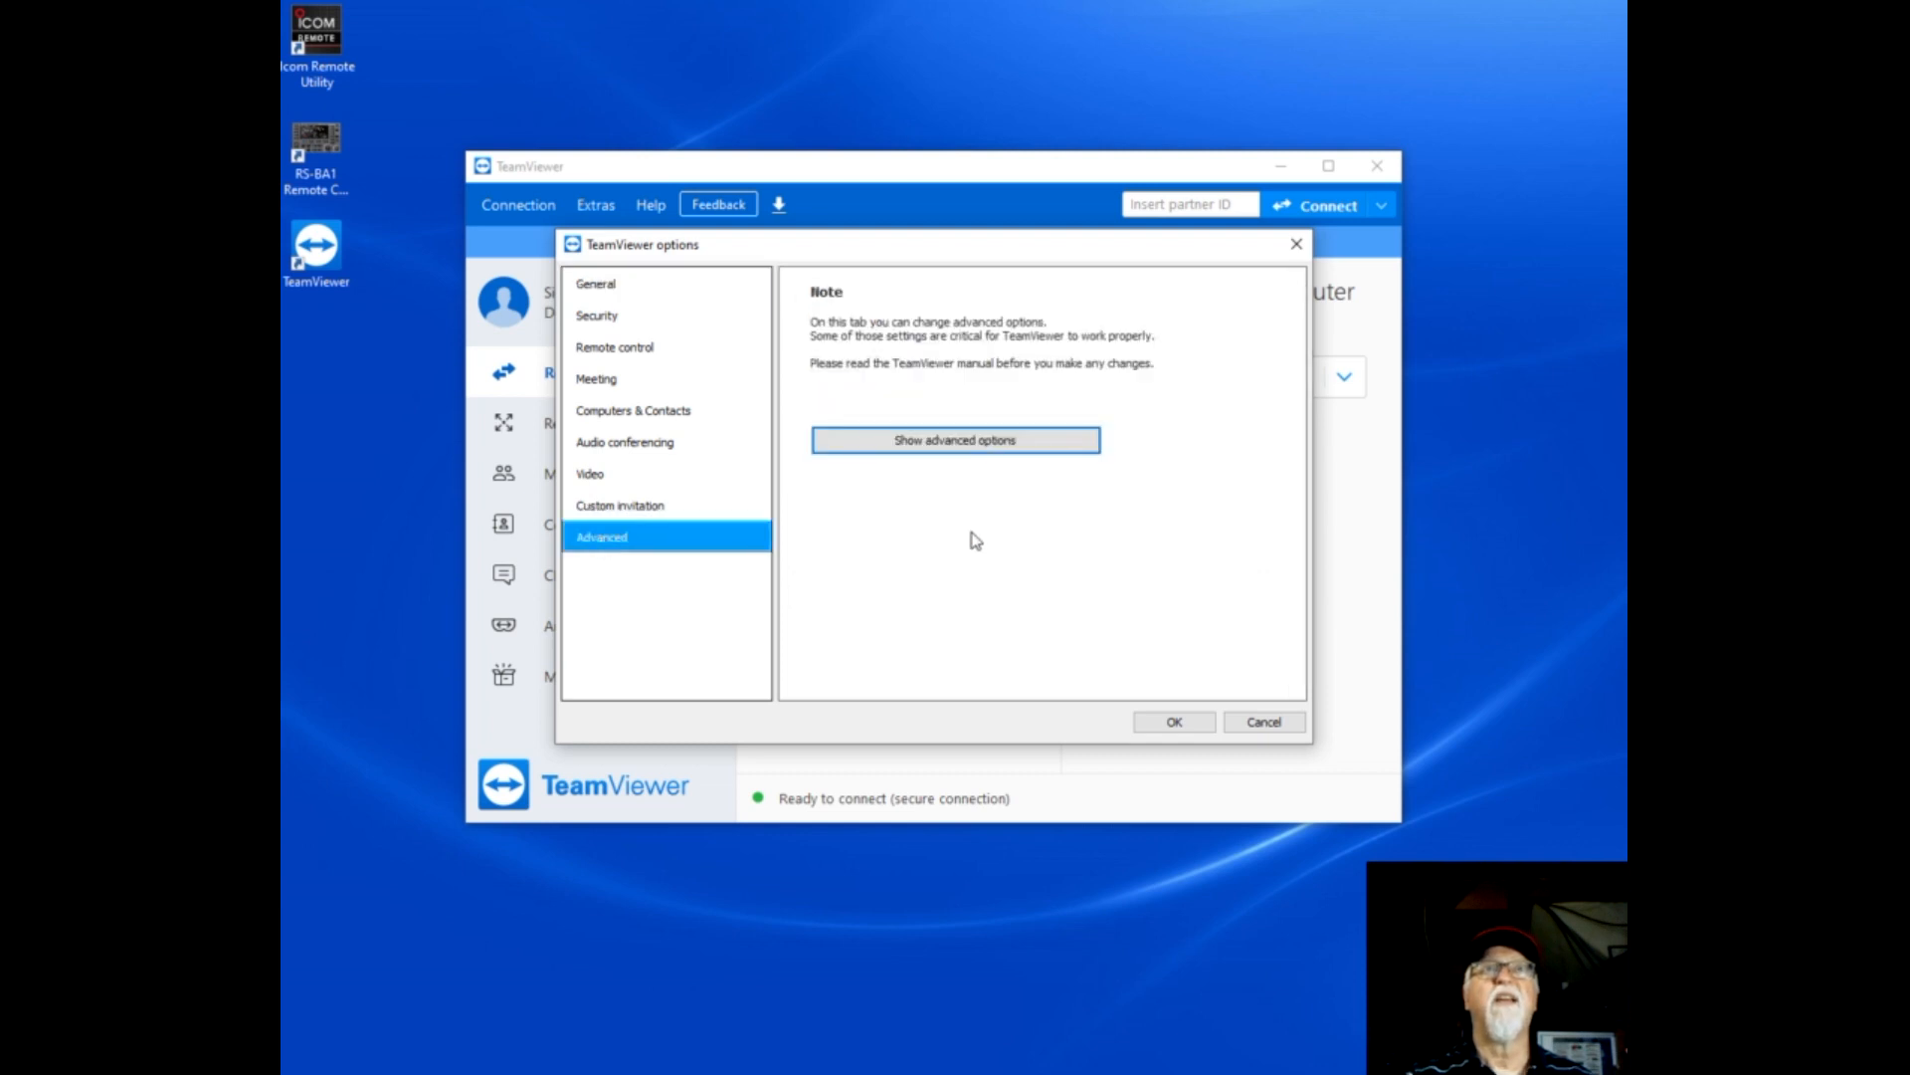
Step: Install the VPN driver under Advanced network settings, confirm the success message, and save the options
click(957, 443)
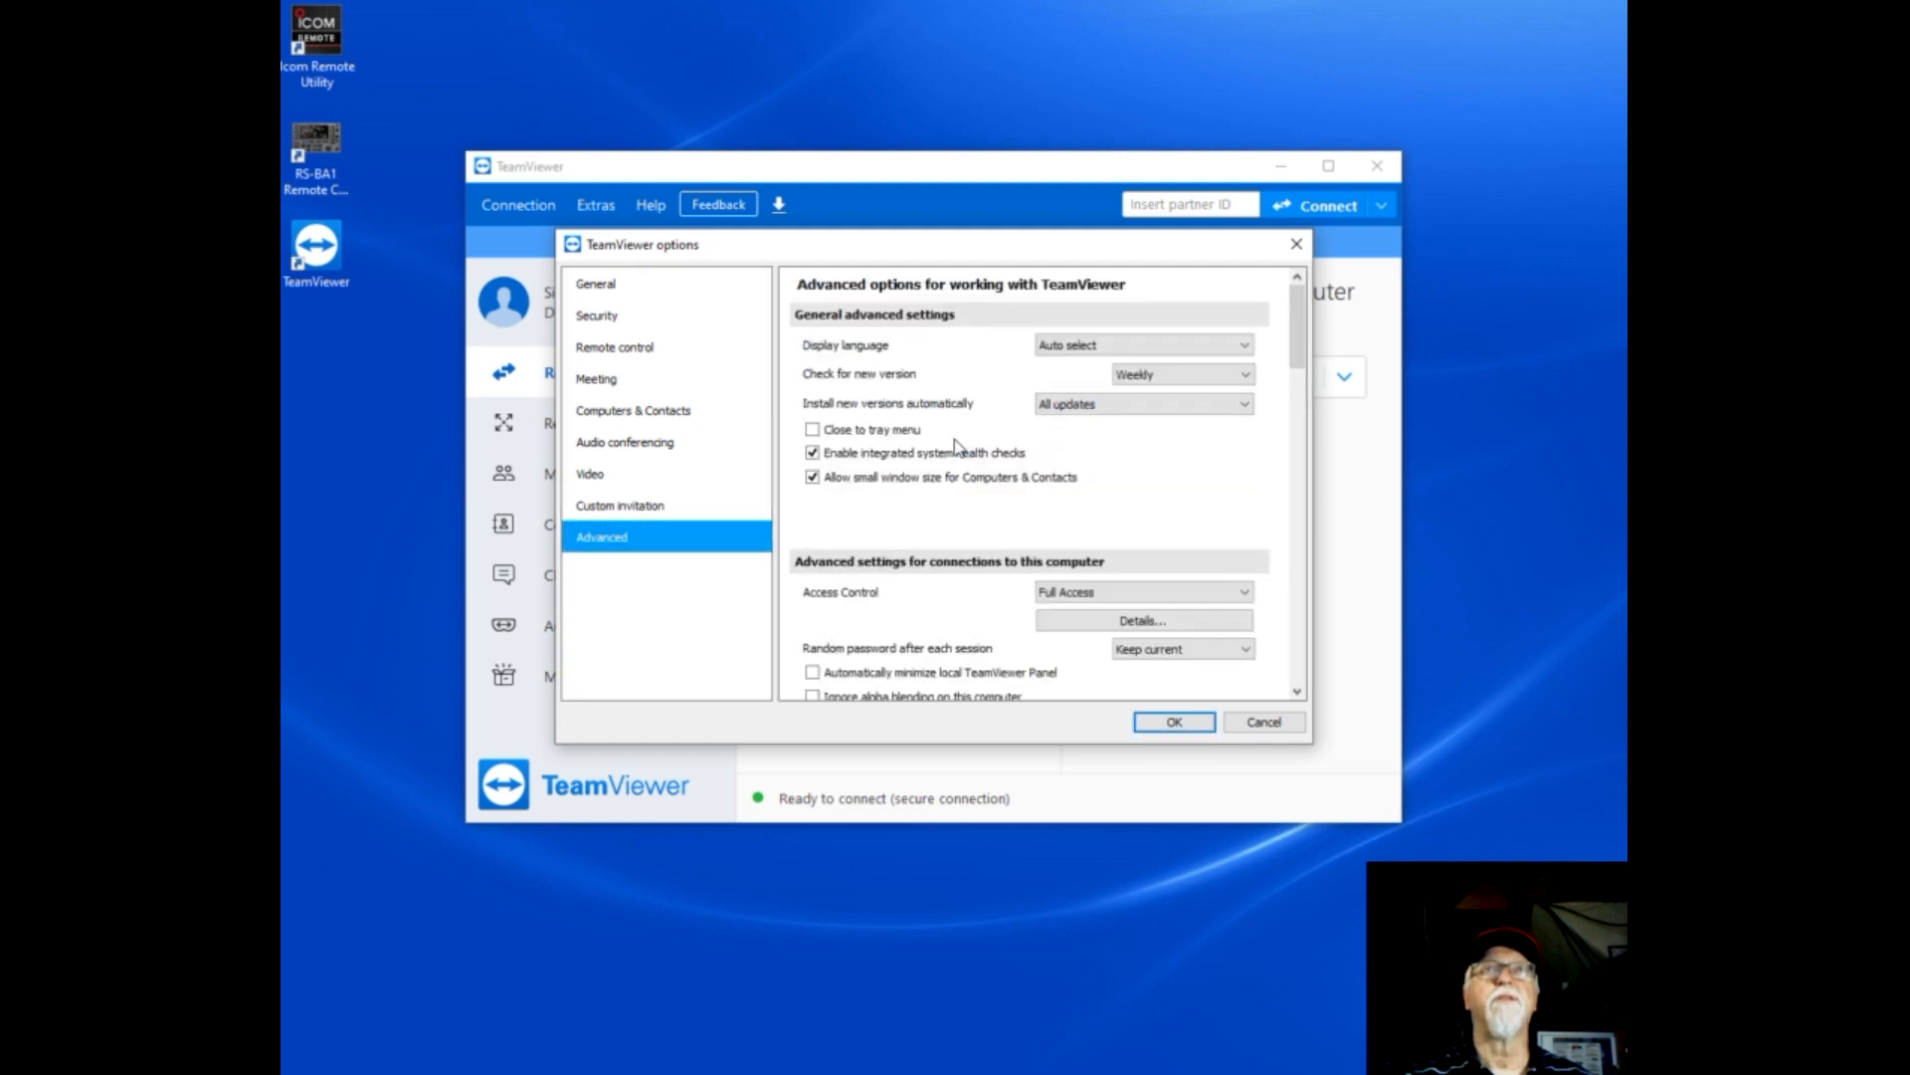
drag(1300, 323, 1313, 518)
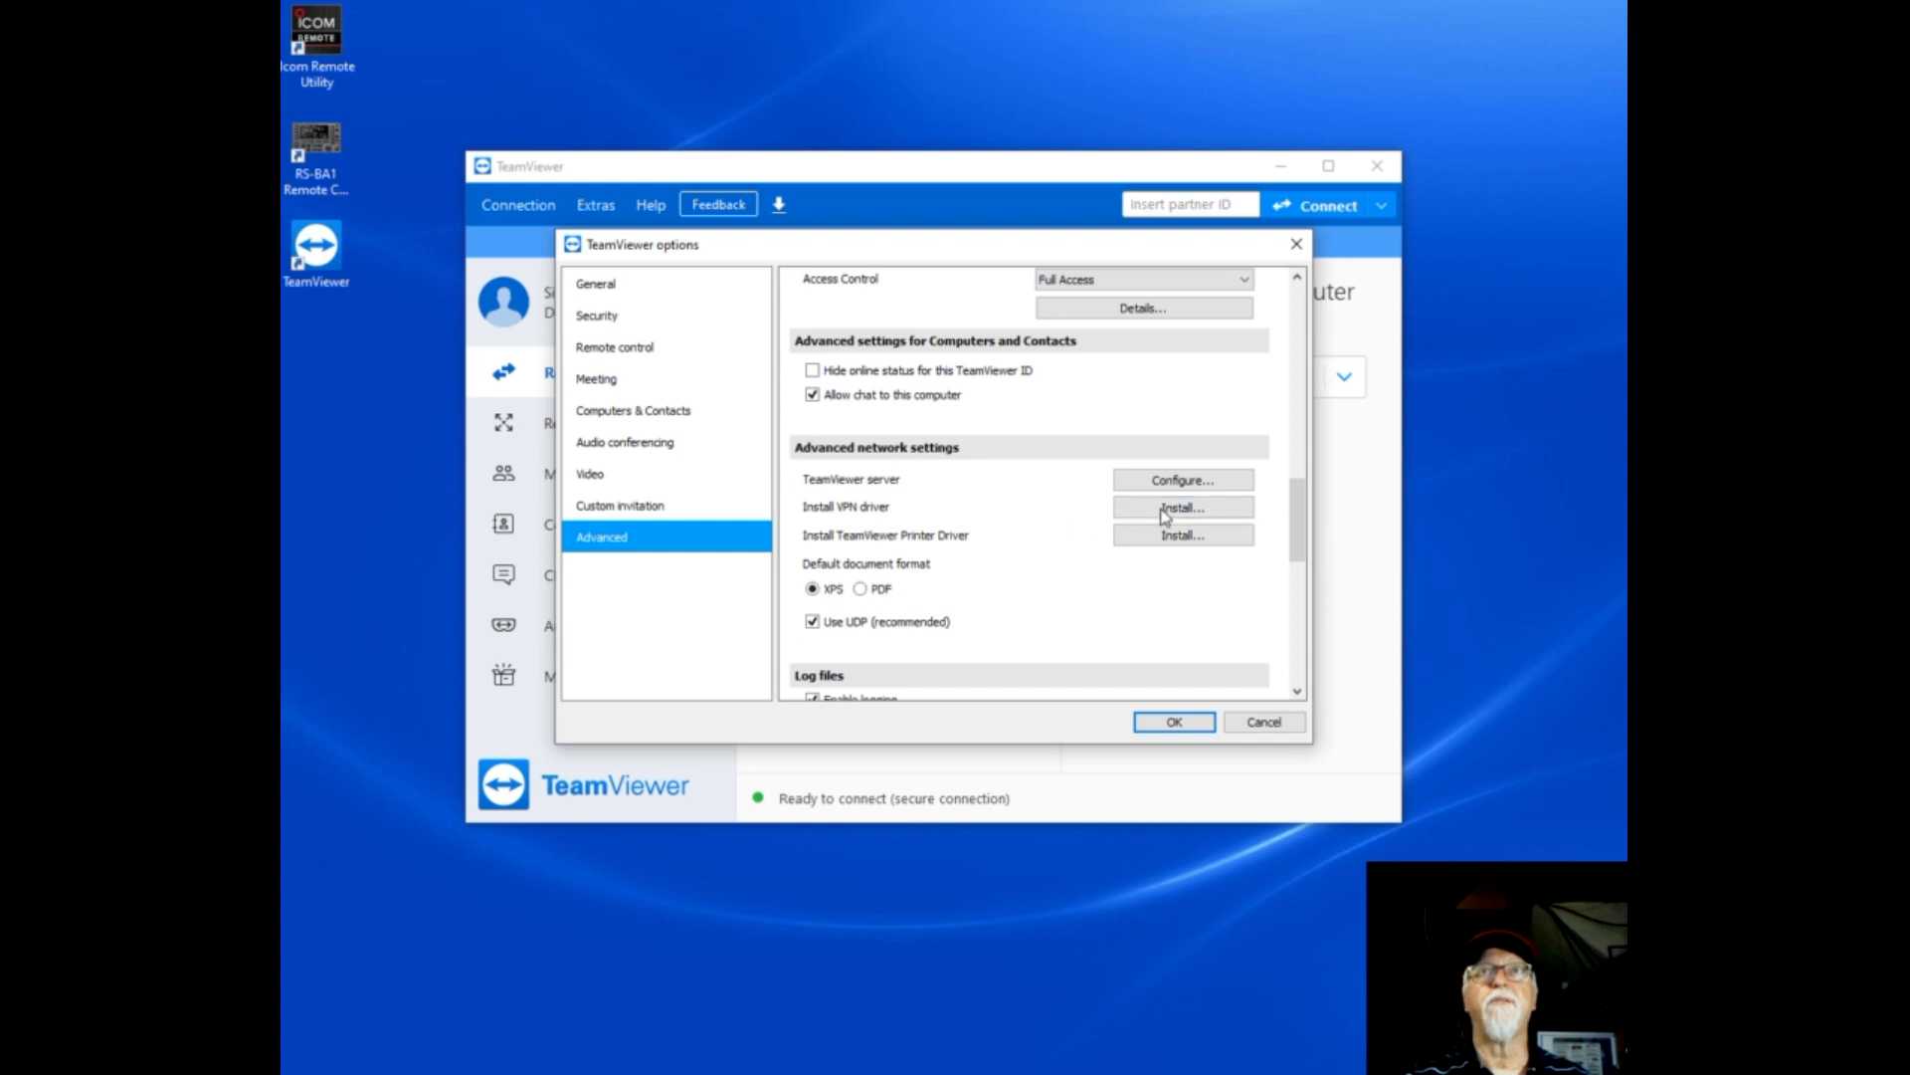
click(1179, 512)
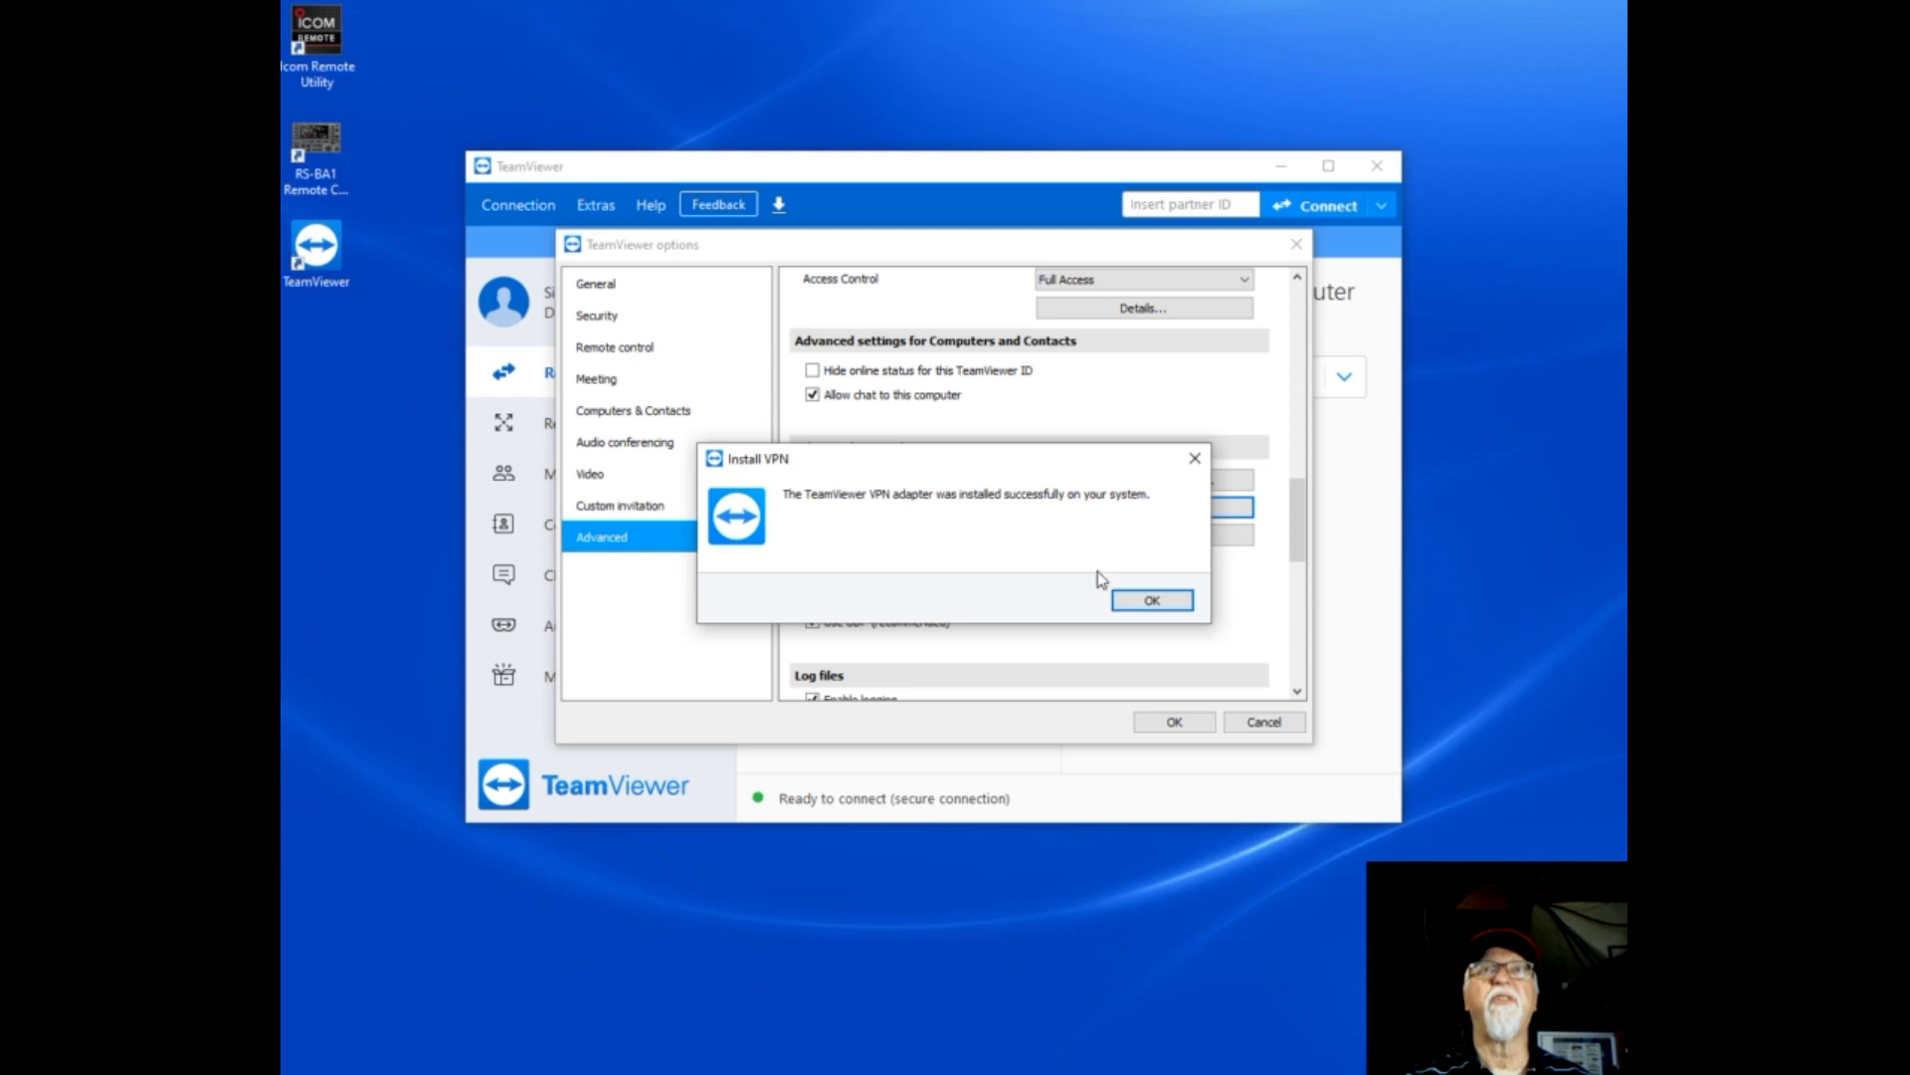
click(1149, 602)
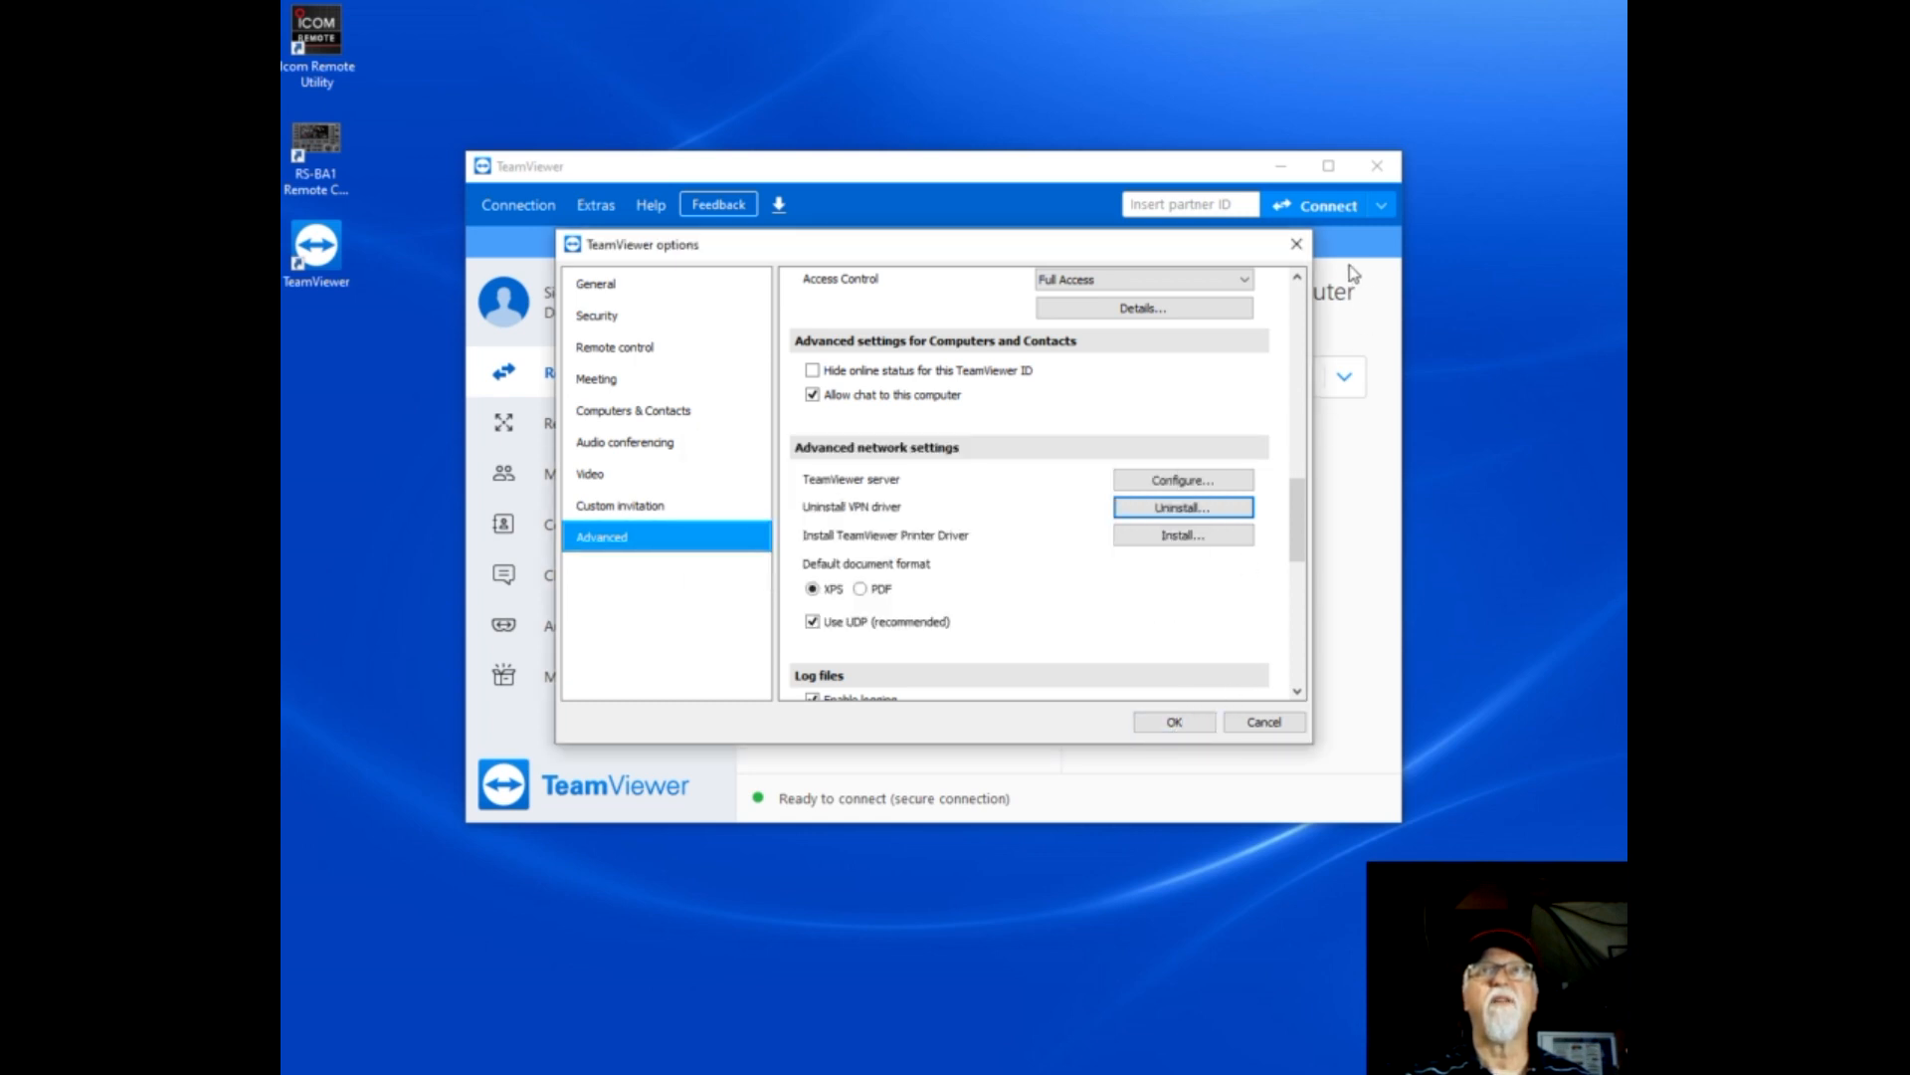
click(1297, 248)
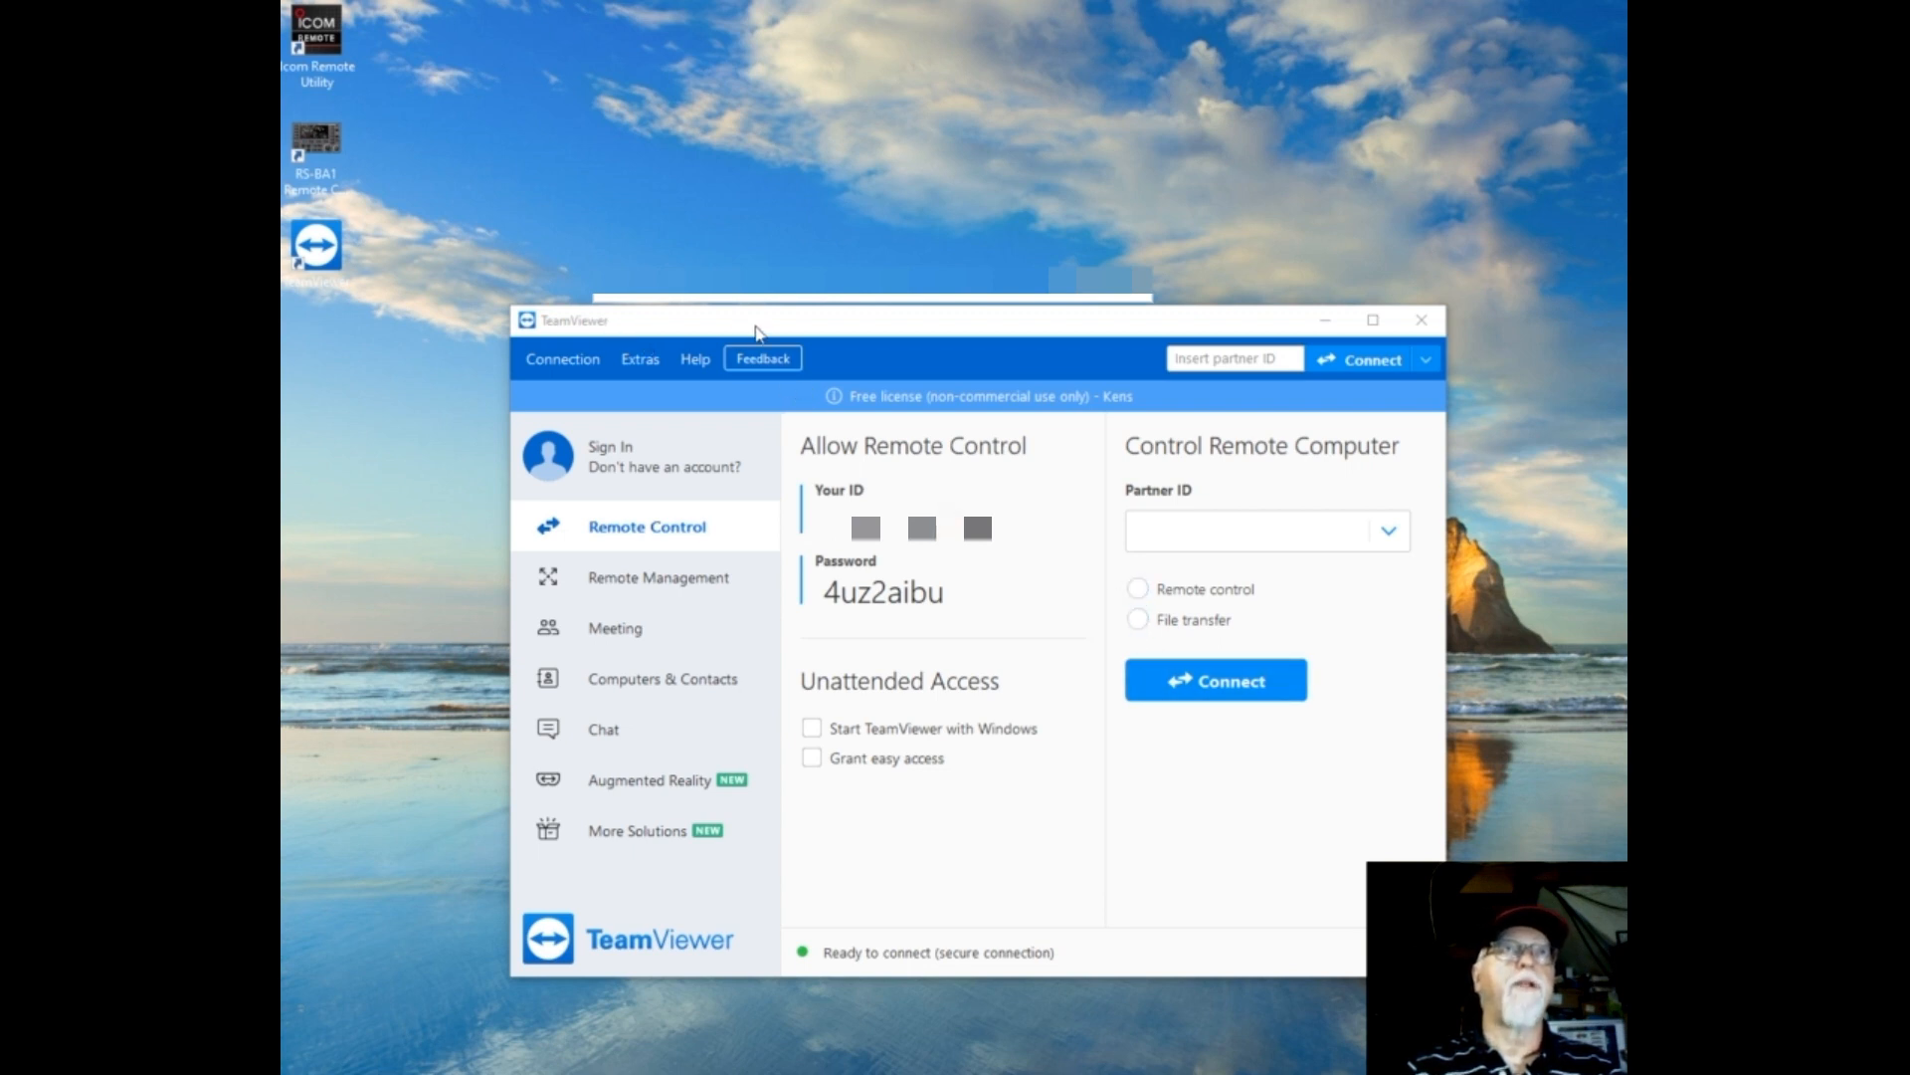
Step: Install TeamViewer's VPN driver from the advanced Options page, then close the Options window
click(640, 360)
click(642, 389)
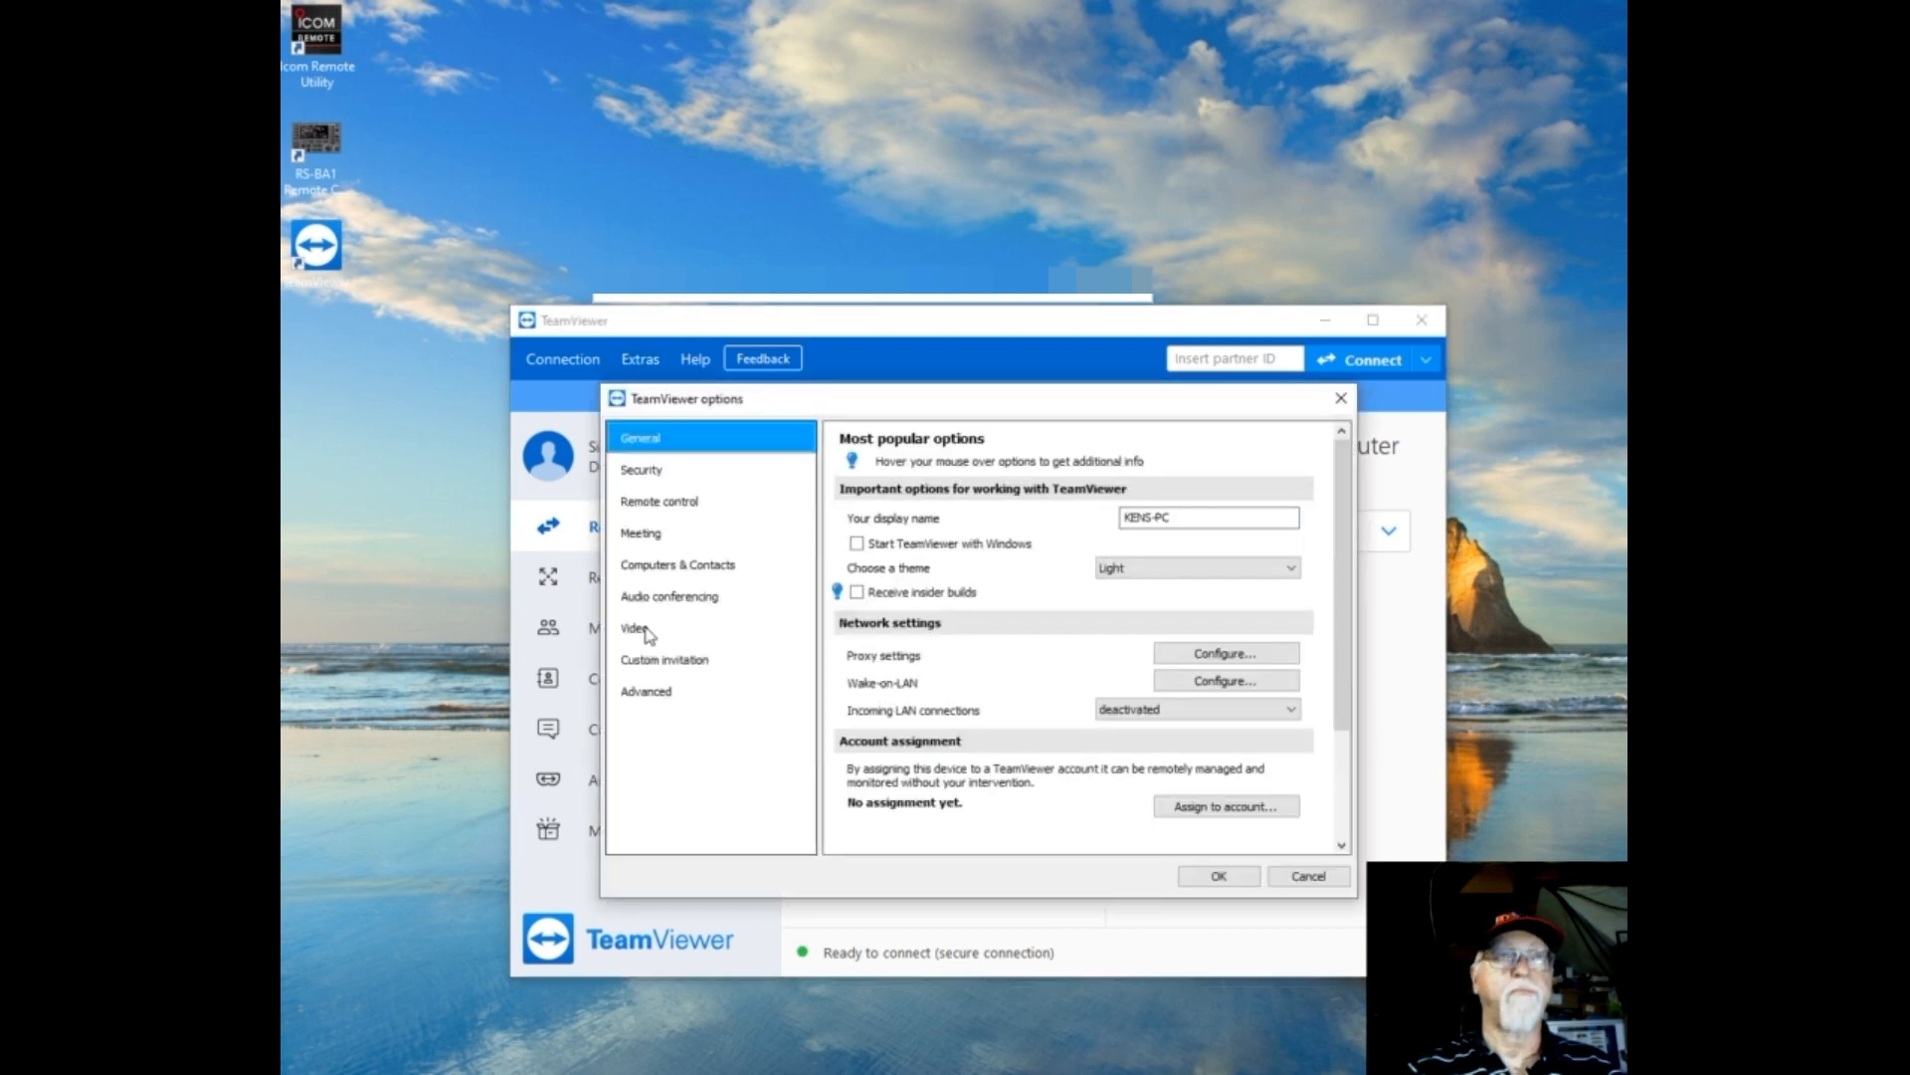
click(642, 697)
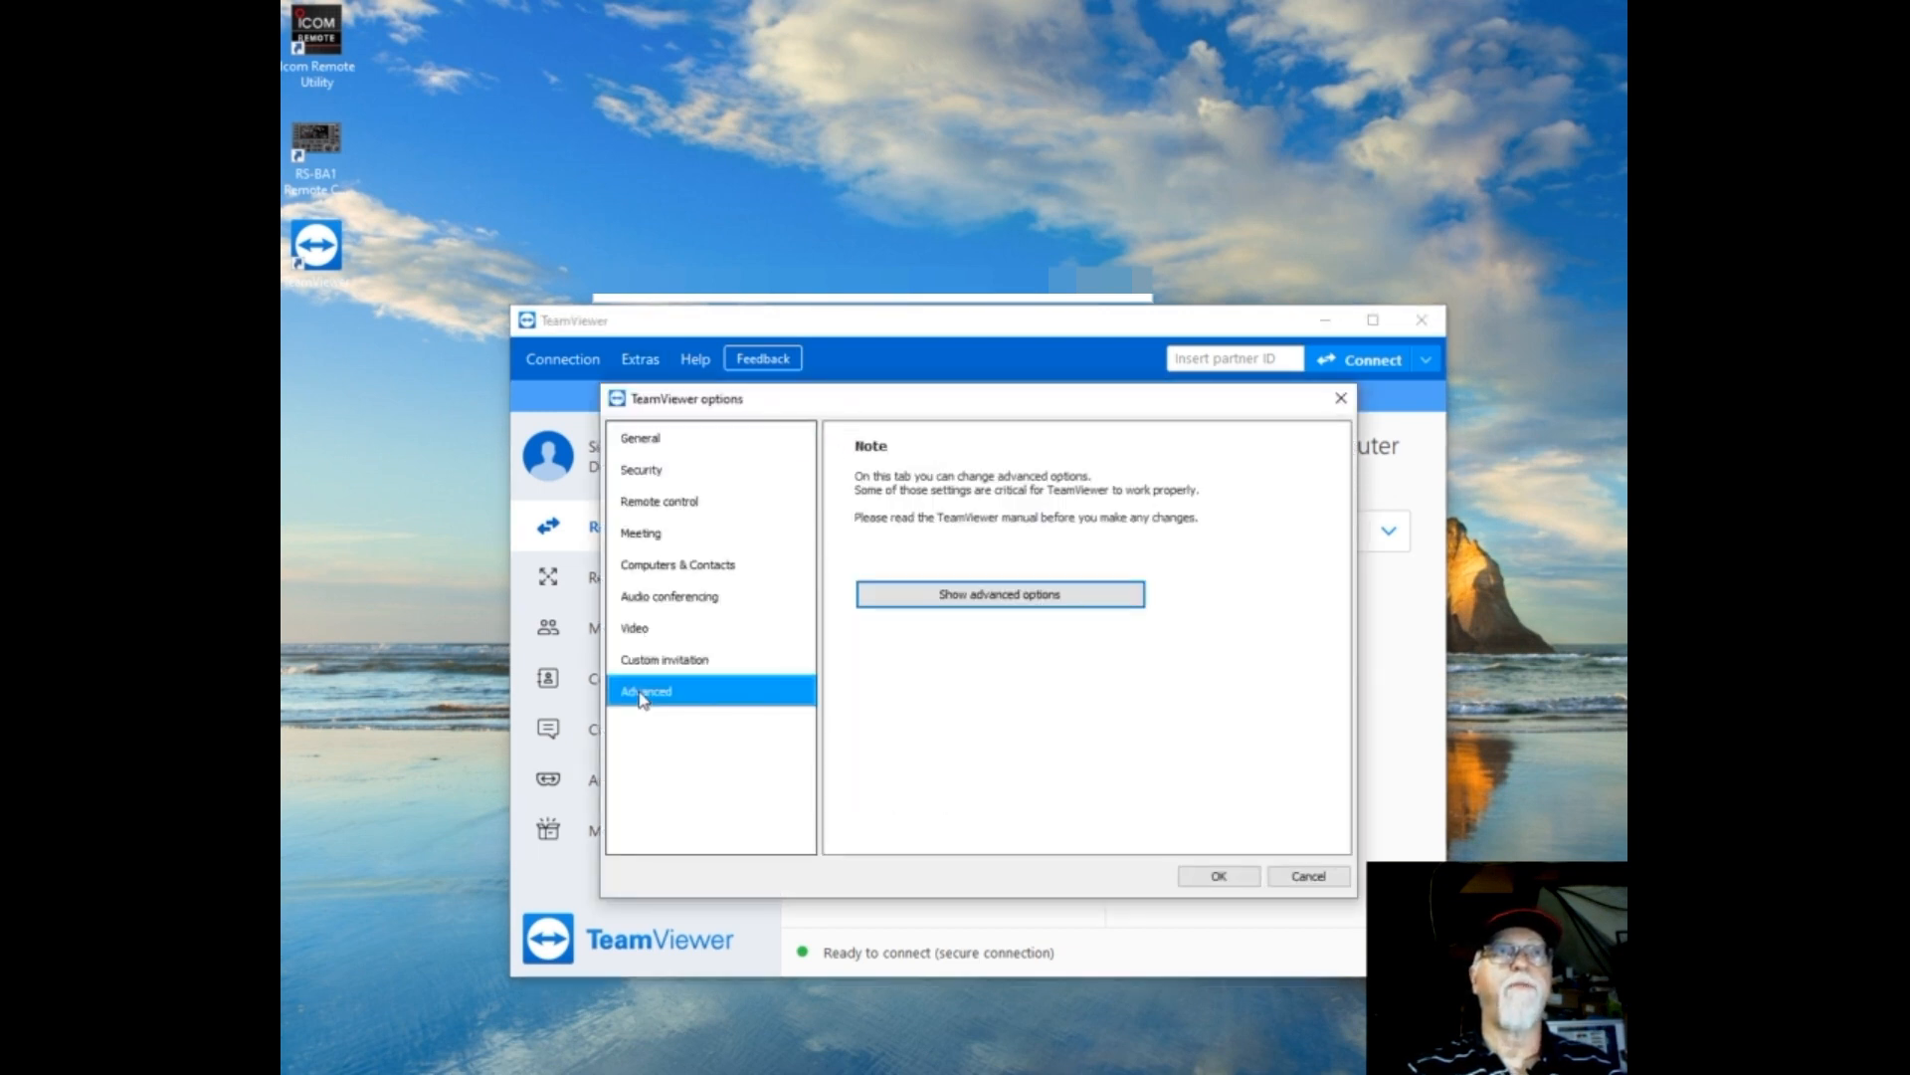
click(999, 597)
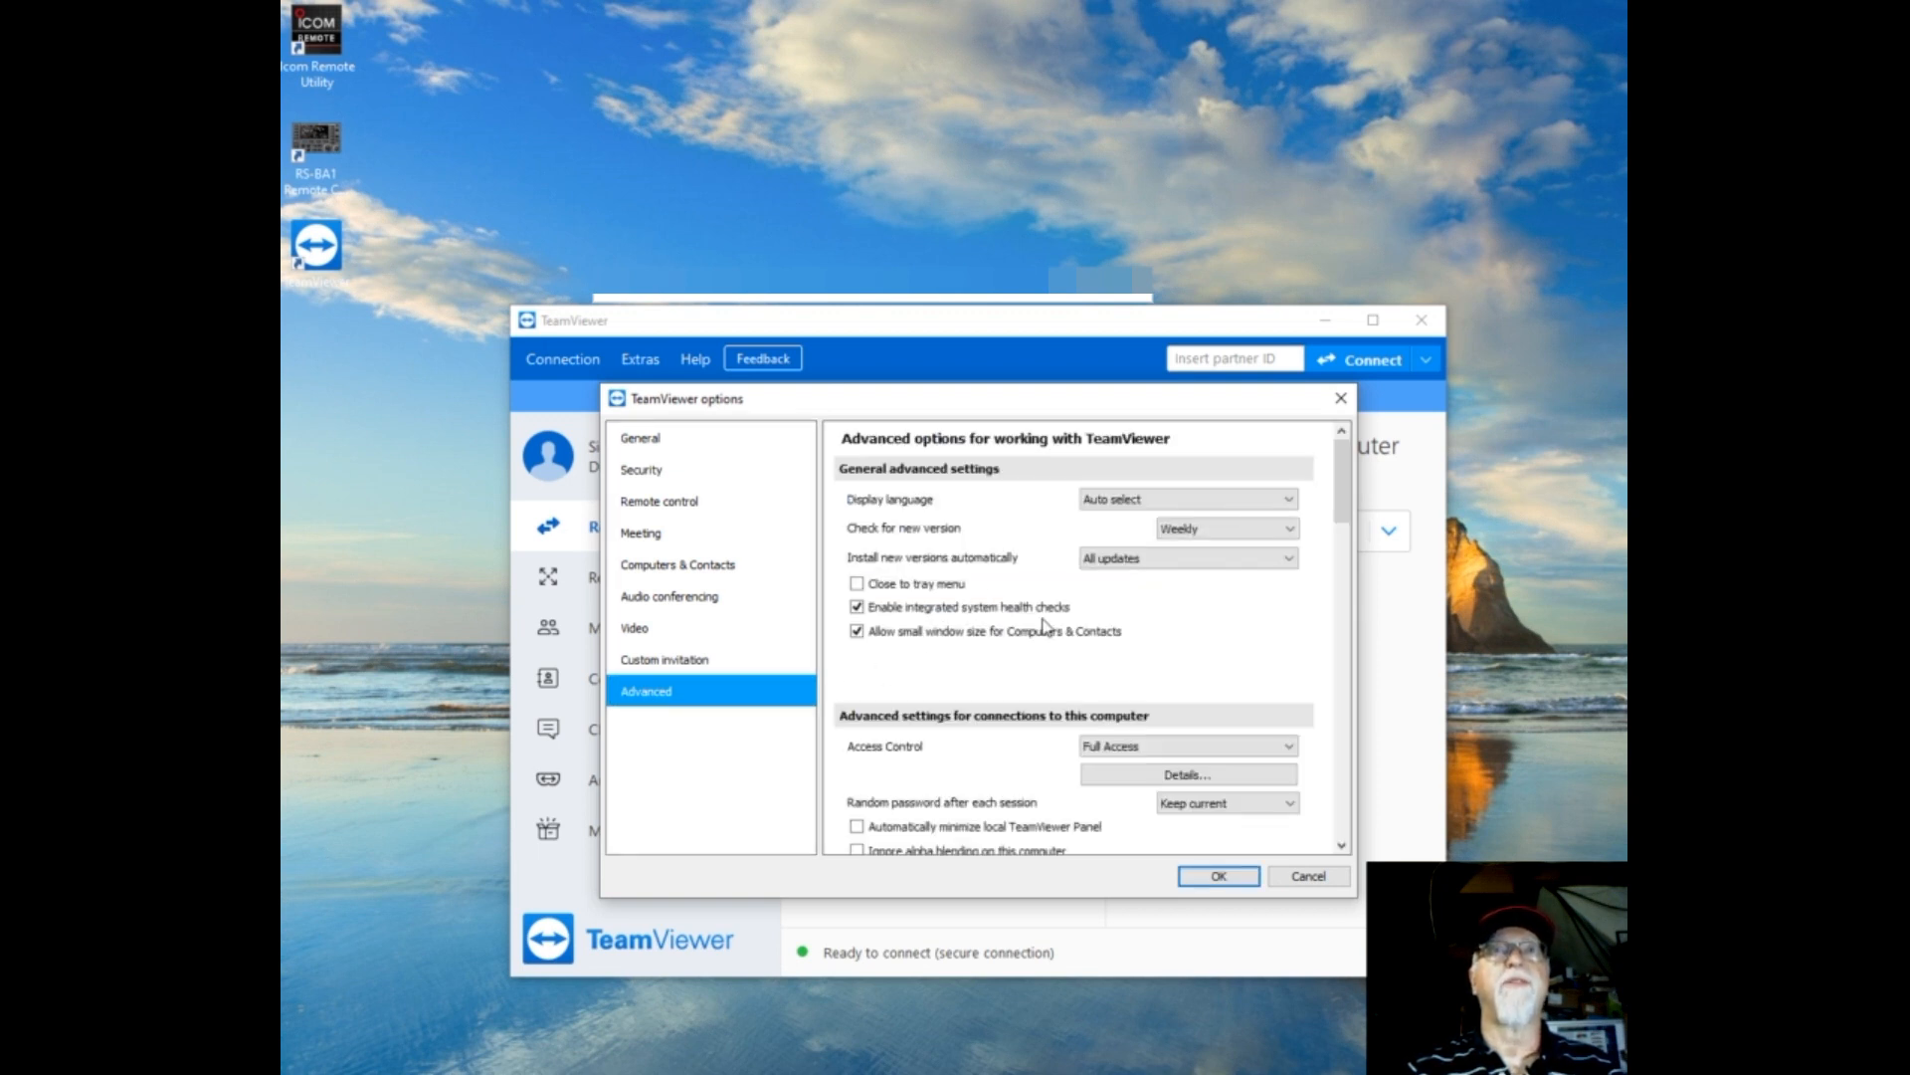
drag(1343, 546, 1334, 687)
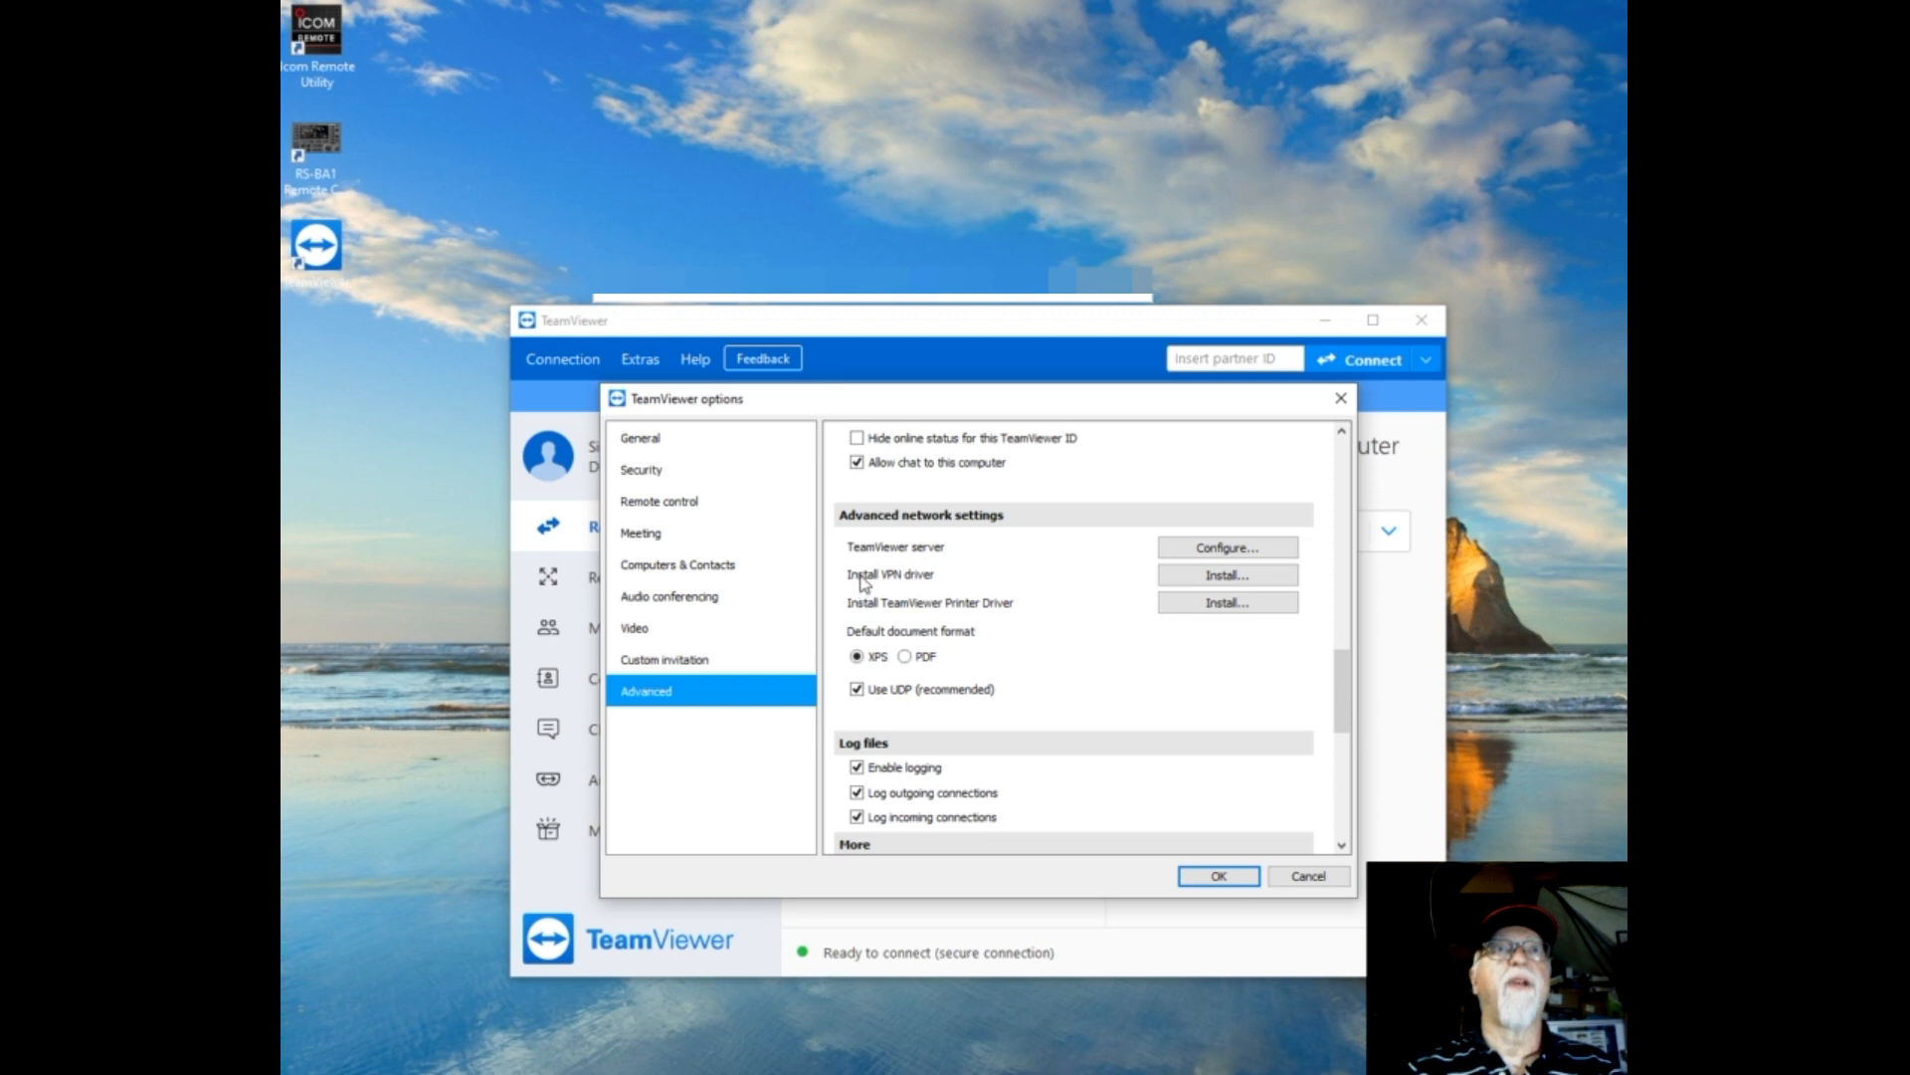
click(1222, 580)
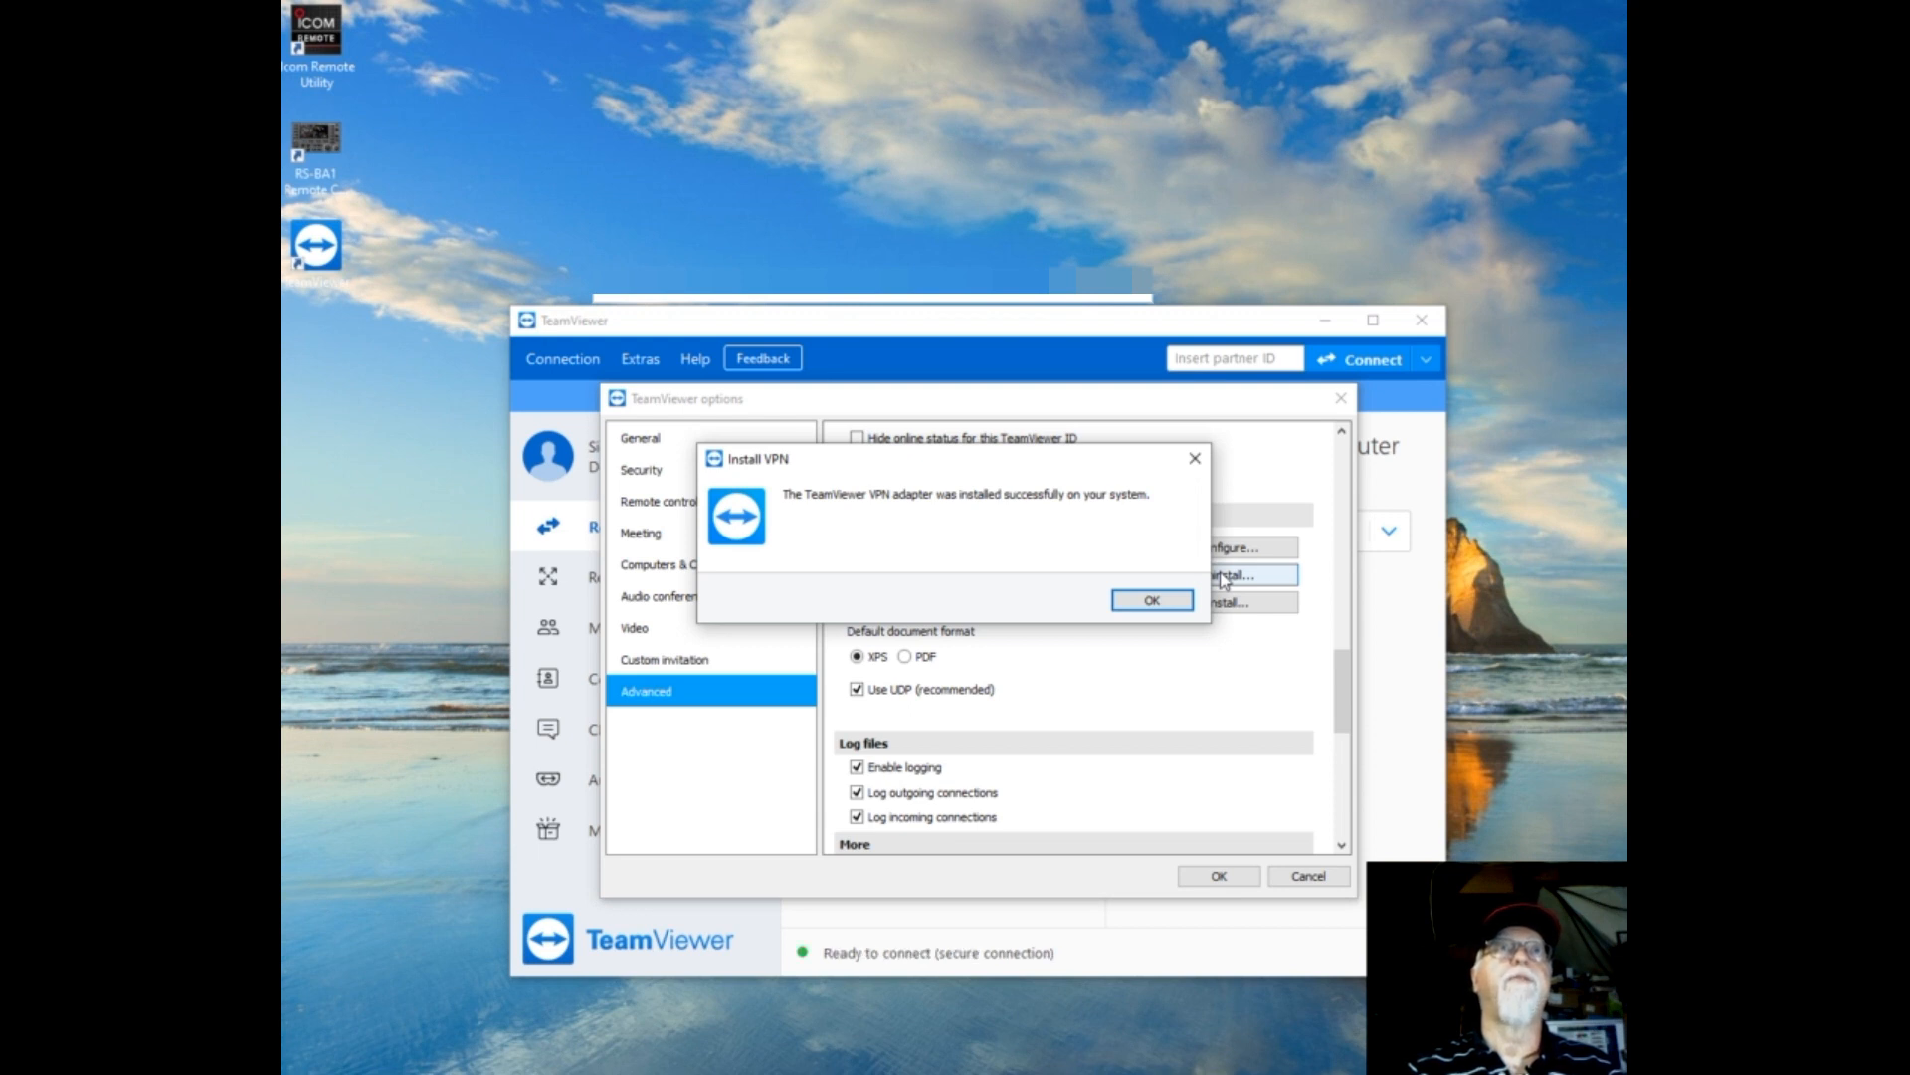
click(1149, 601)
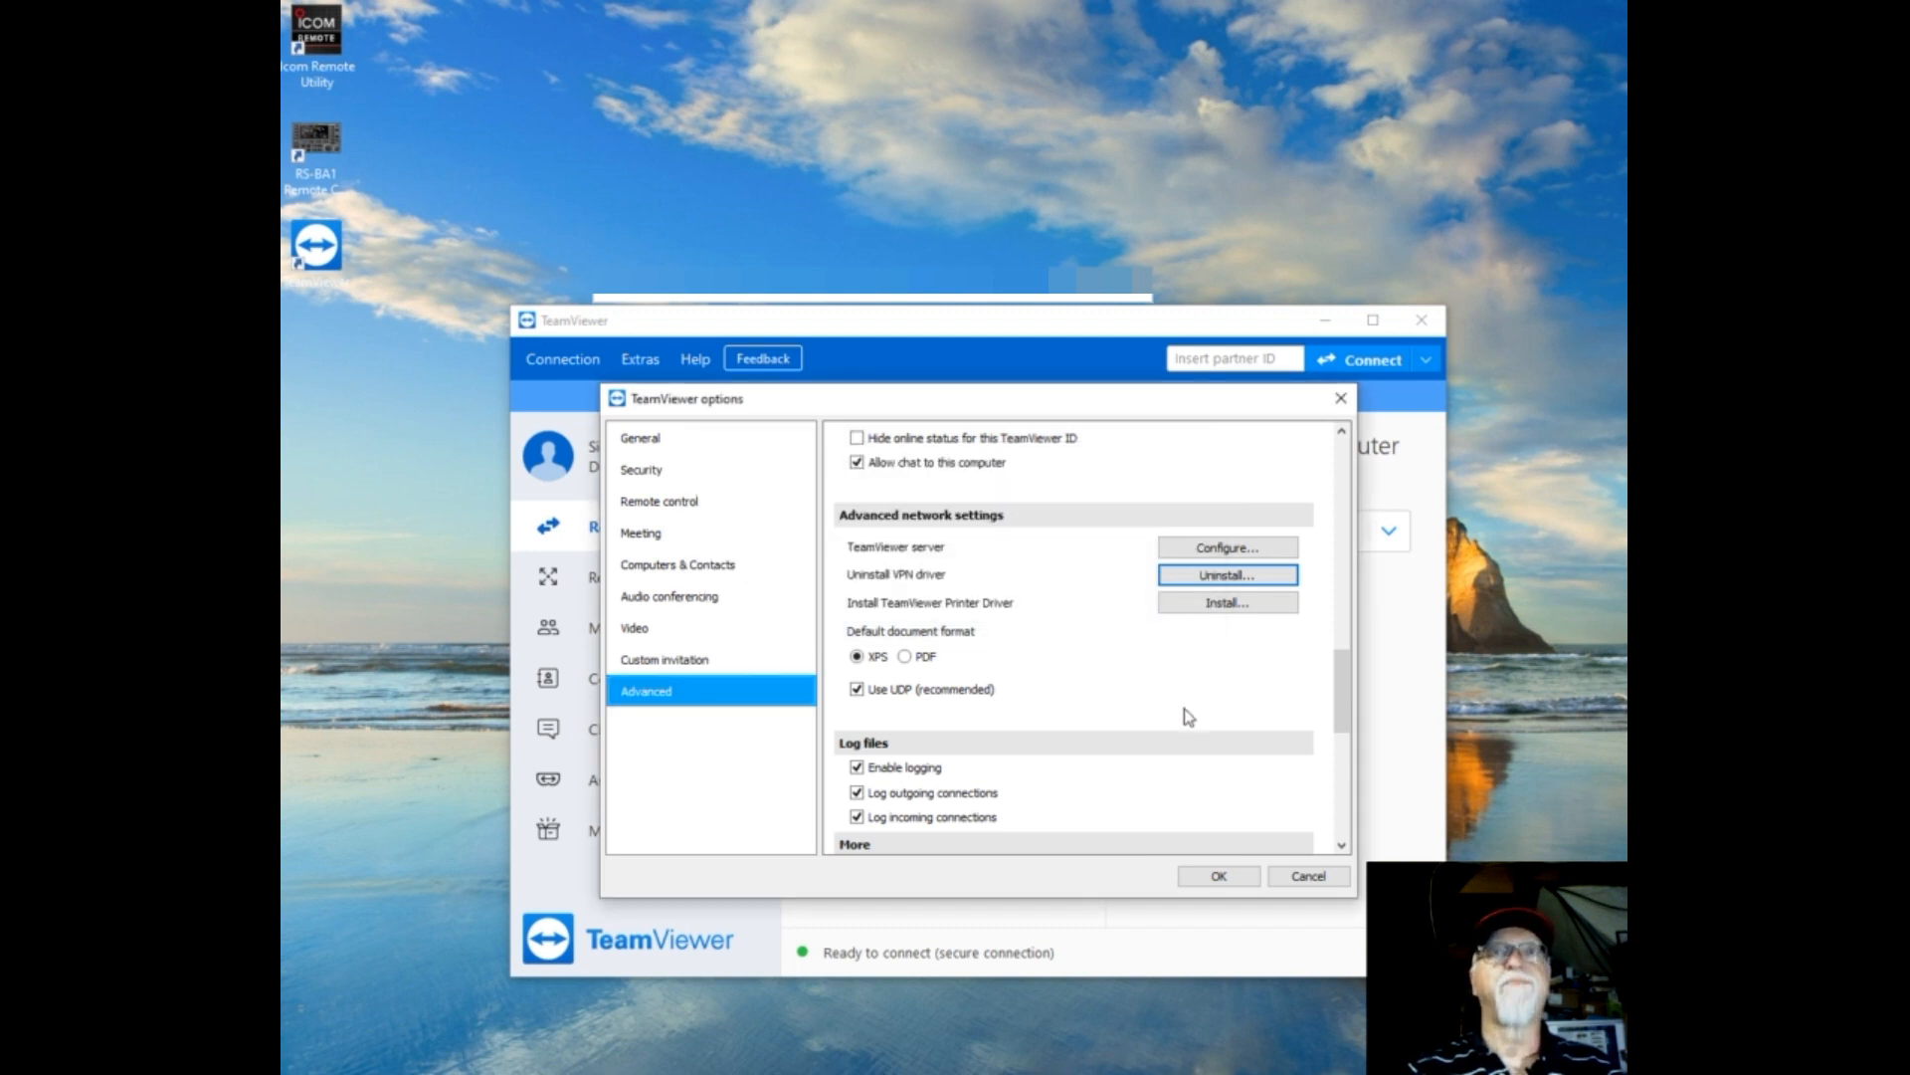
click(1341, 398)
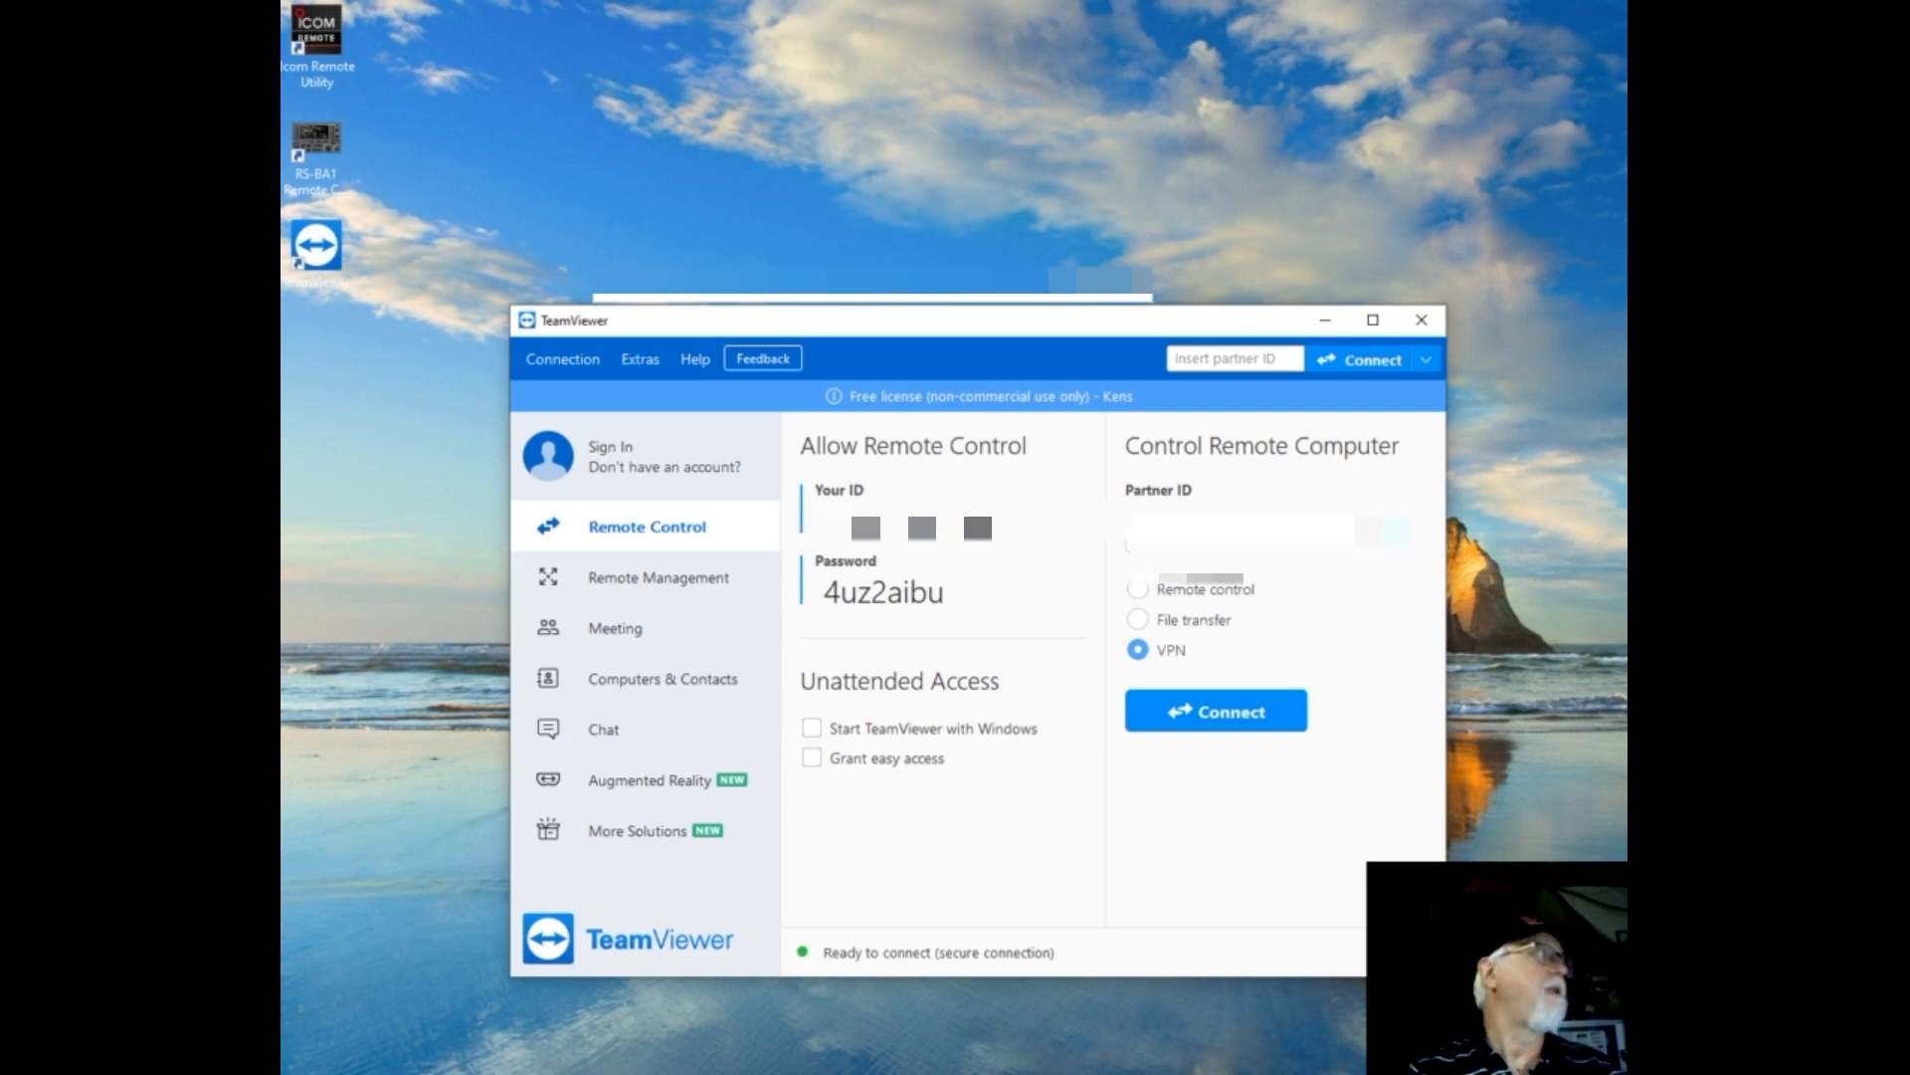
Step: Enter the partner computer's ID and choose VPN as the connection type
click(1397, 531)
text(1)
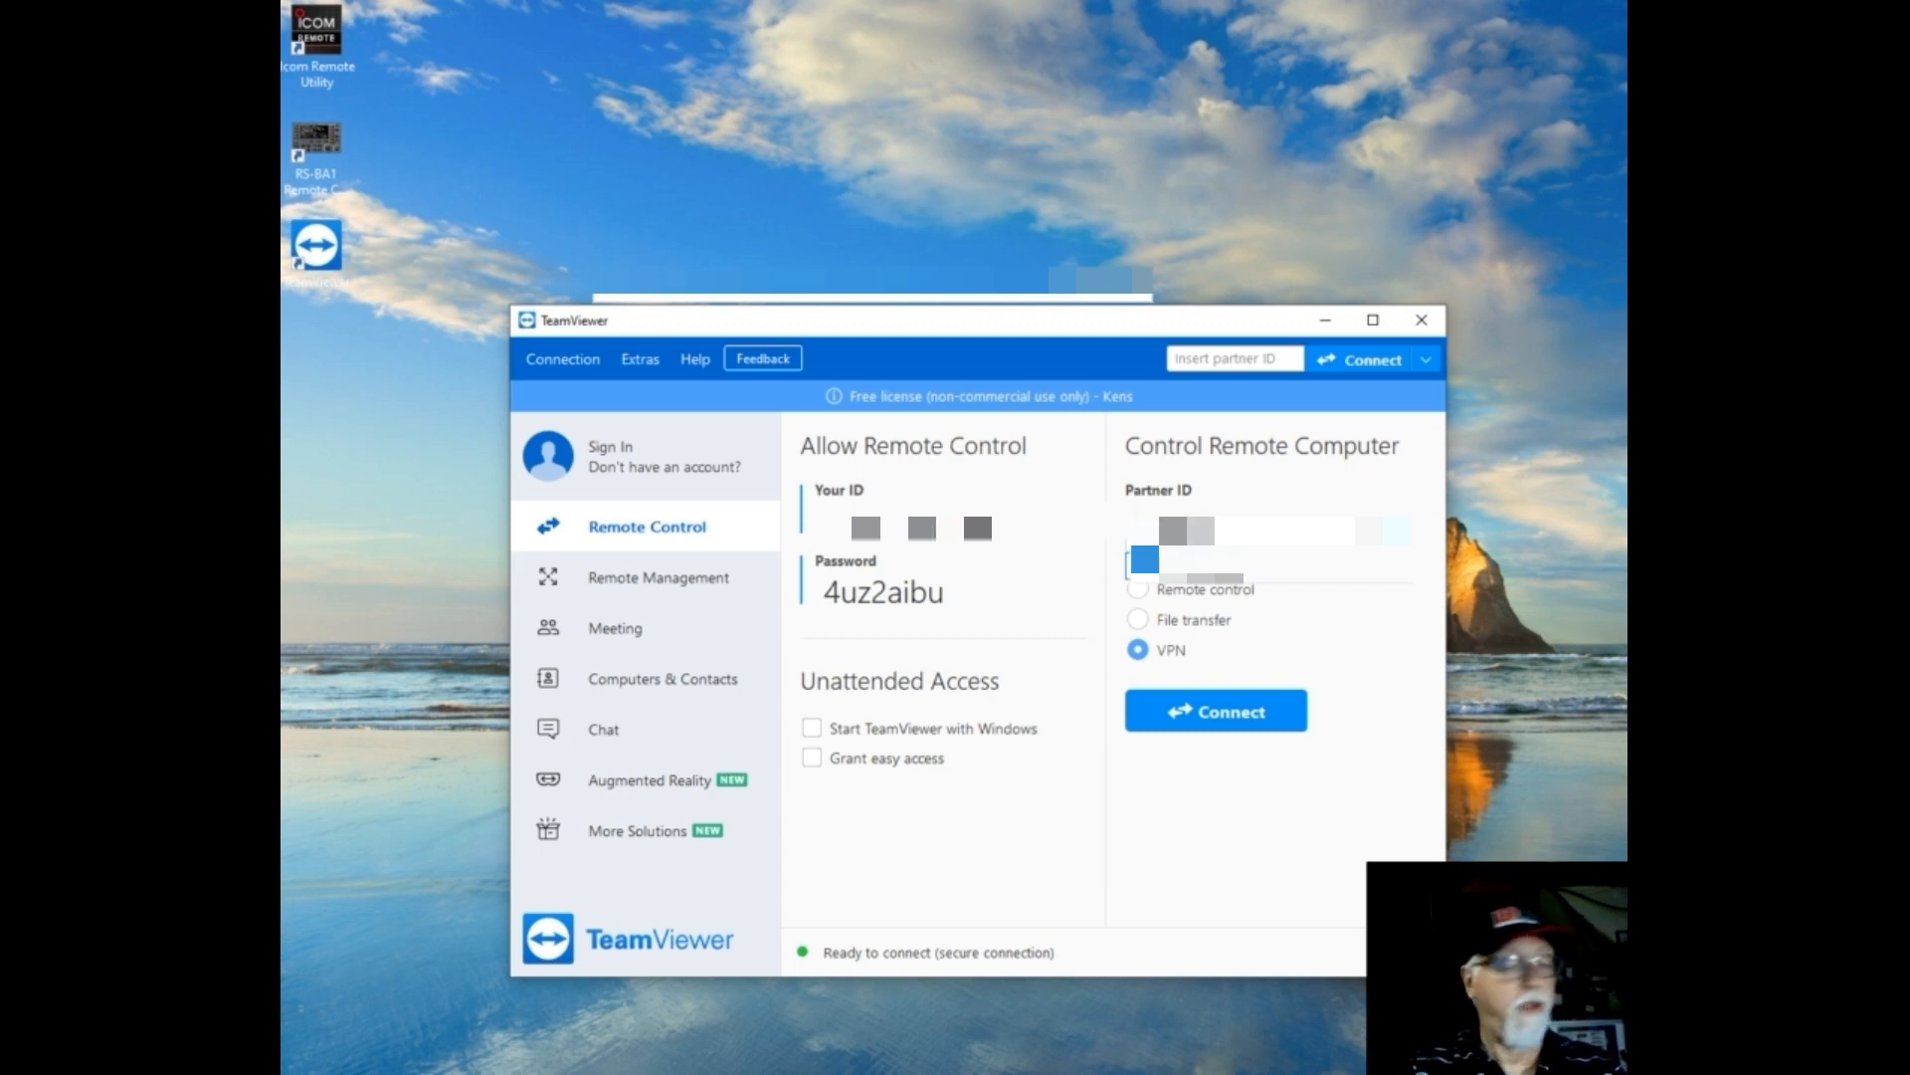
text(1)
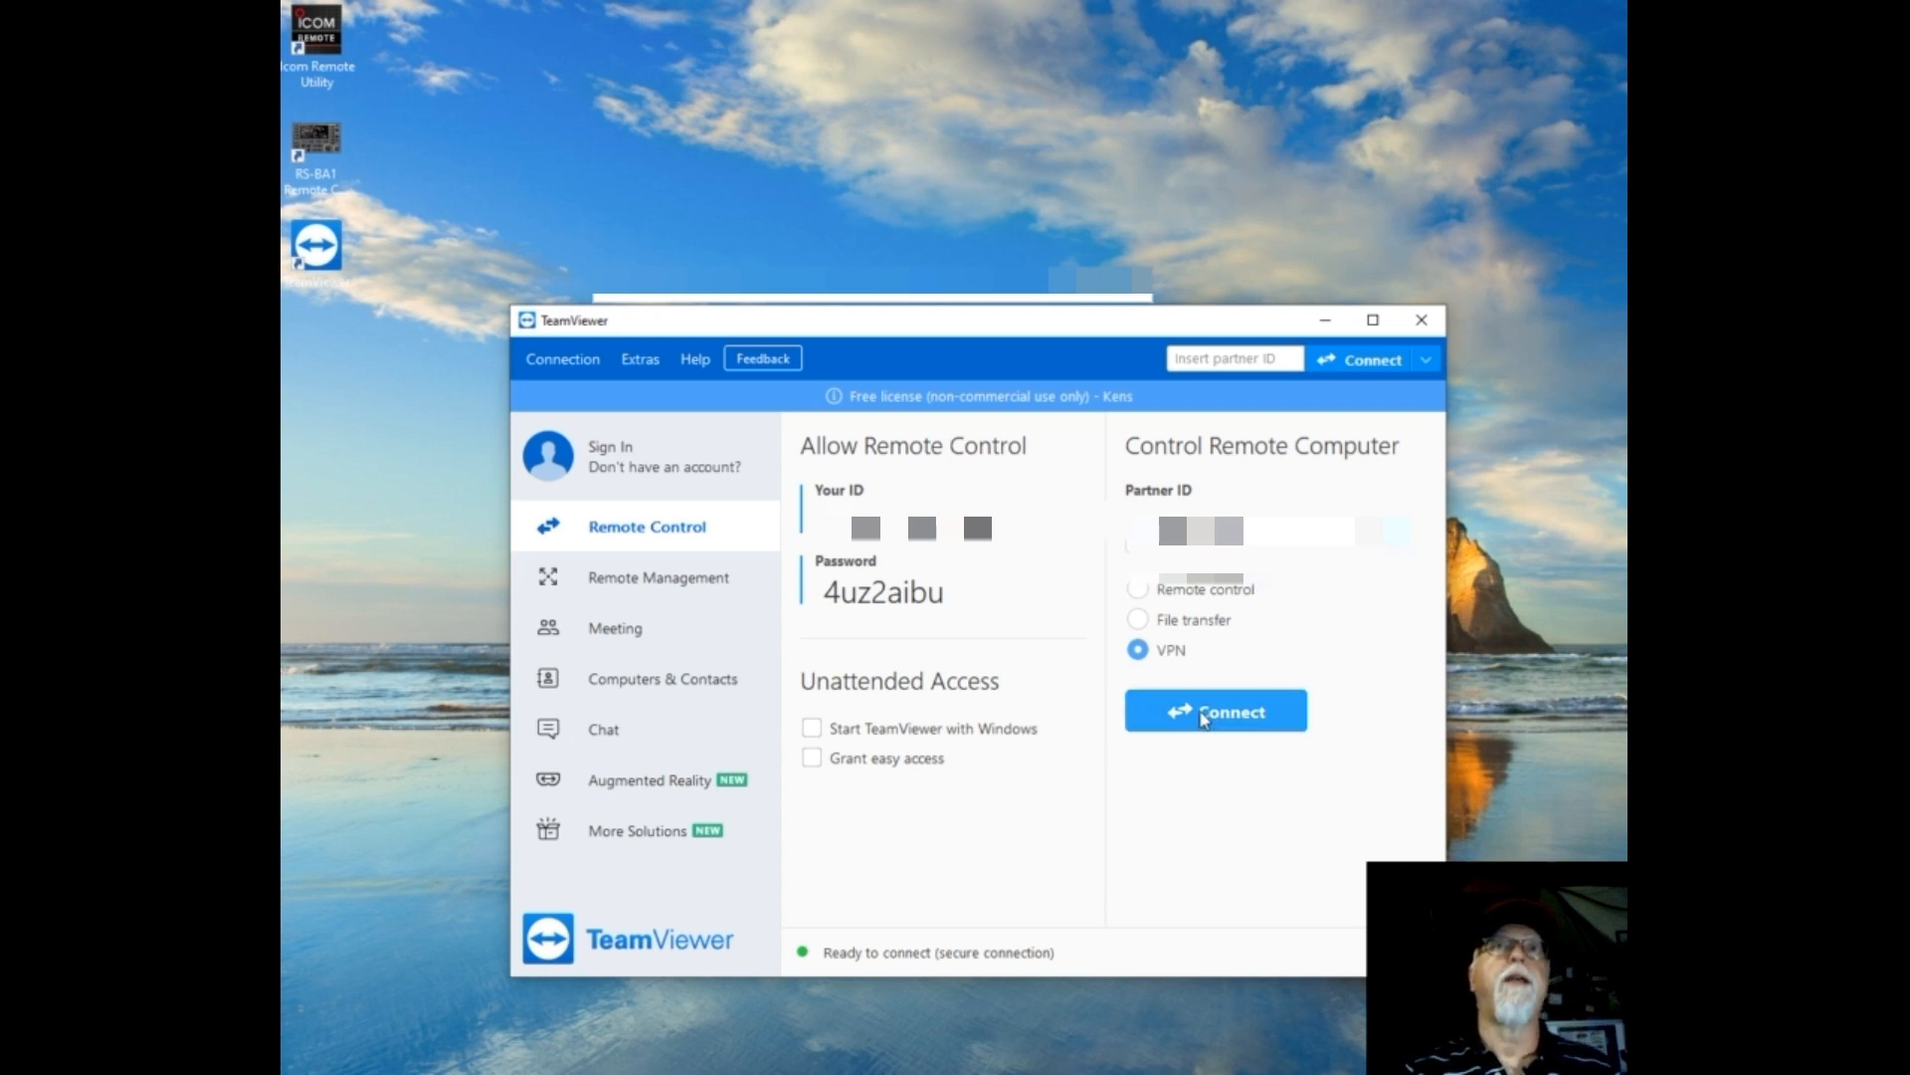
click(1204, 714)
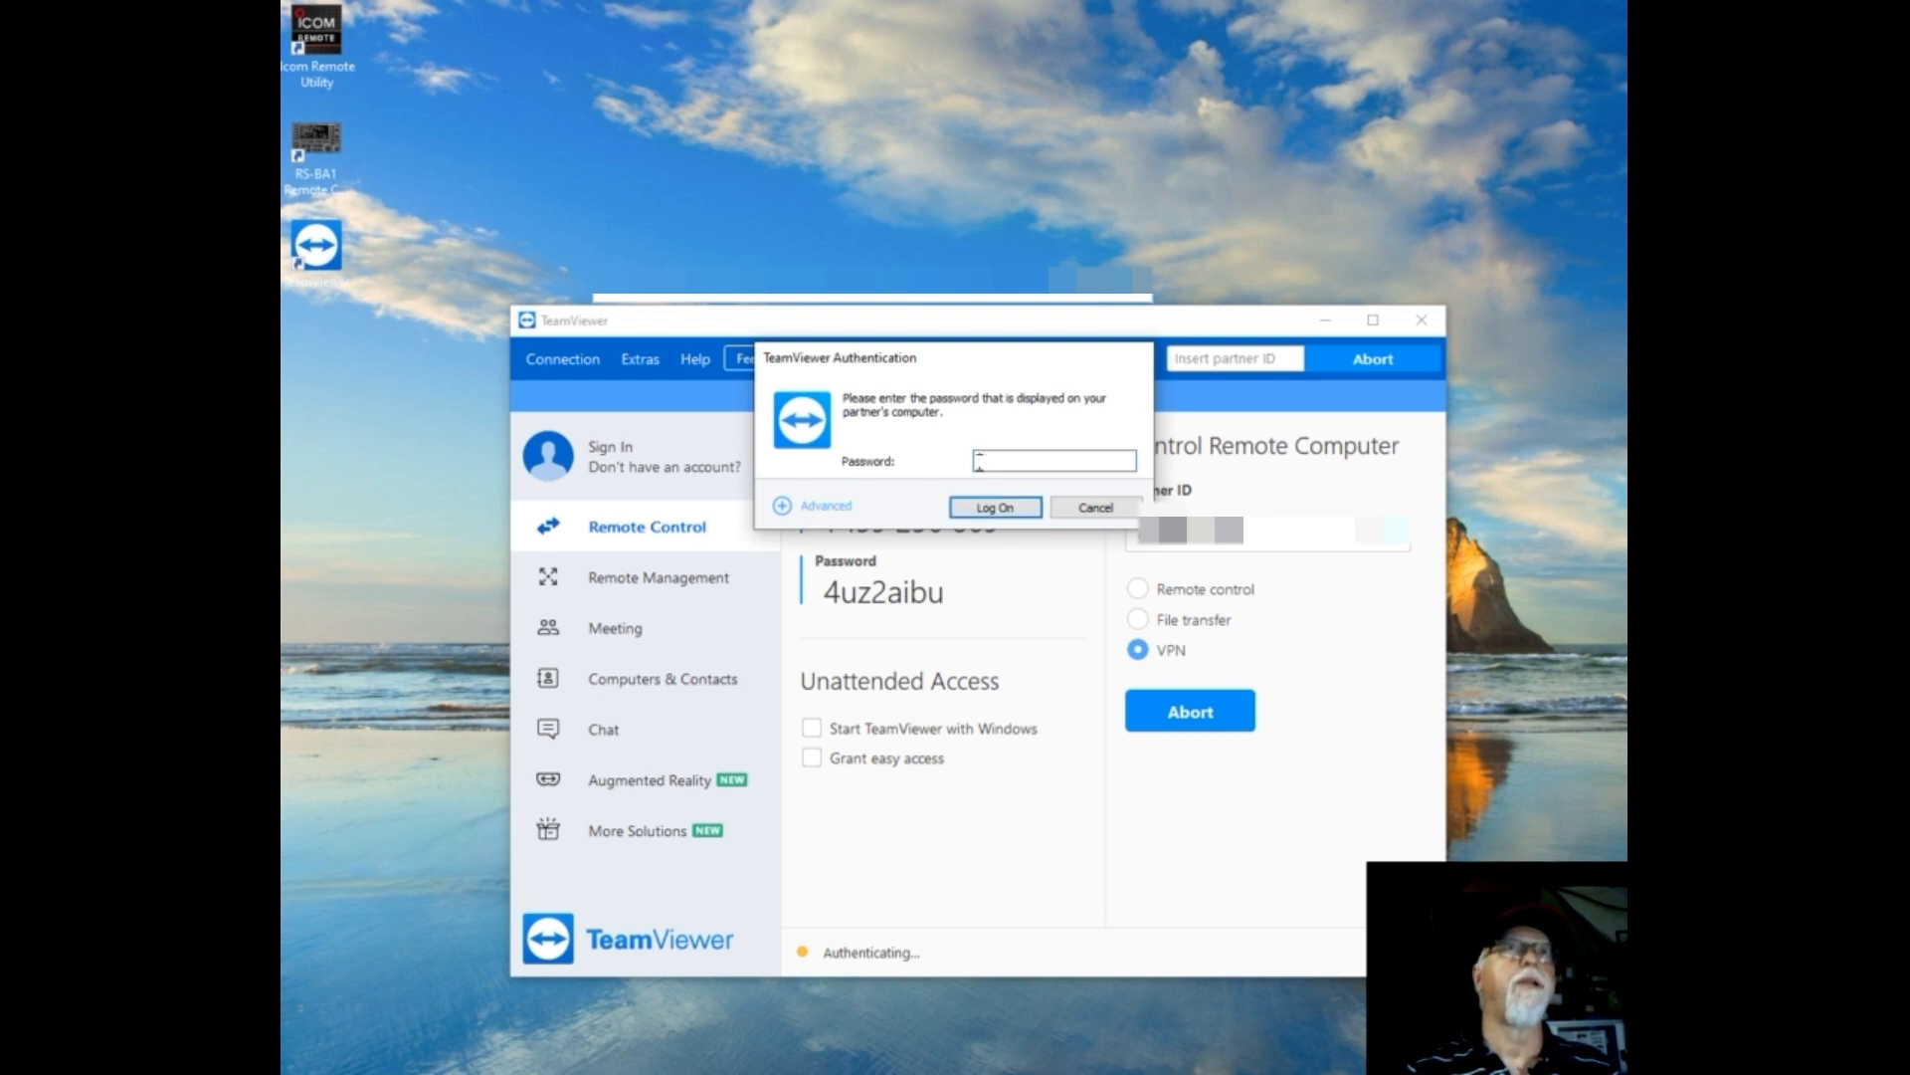
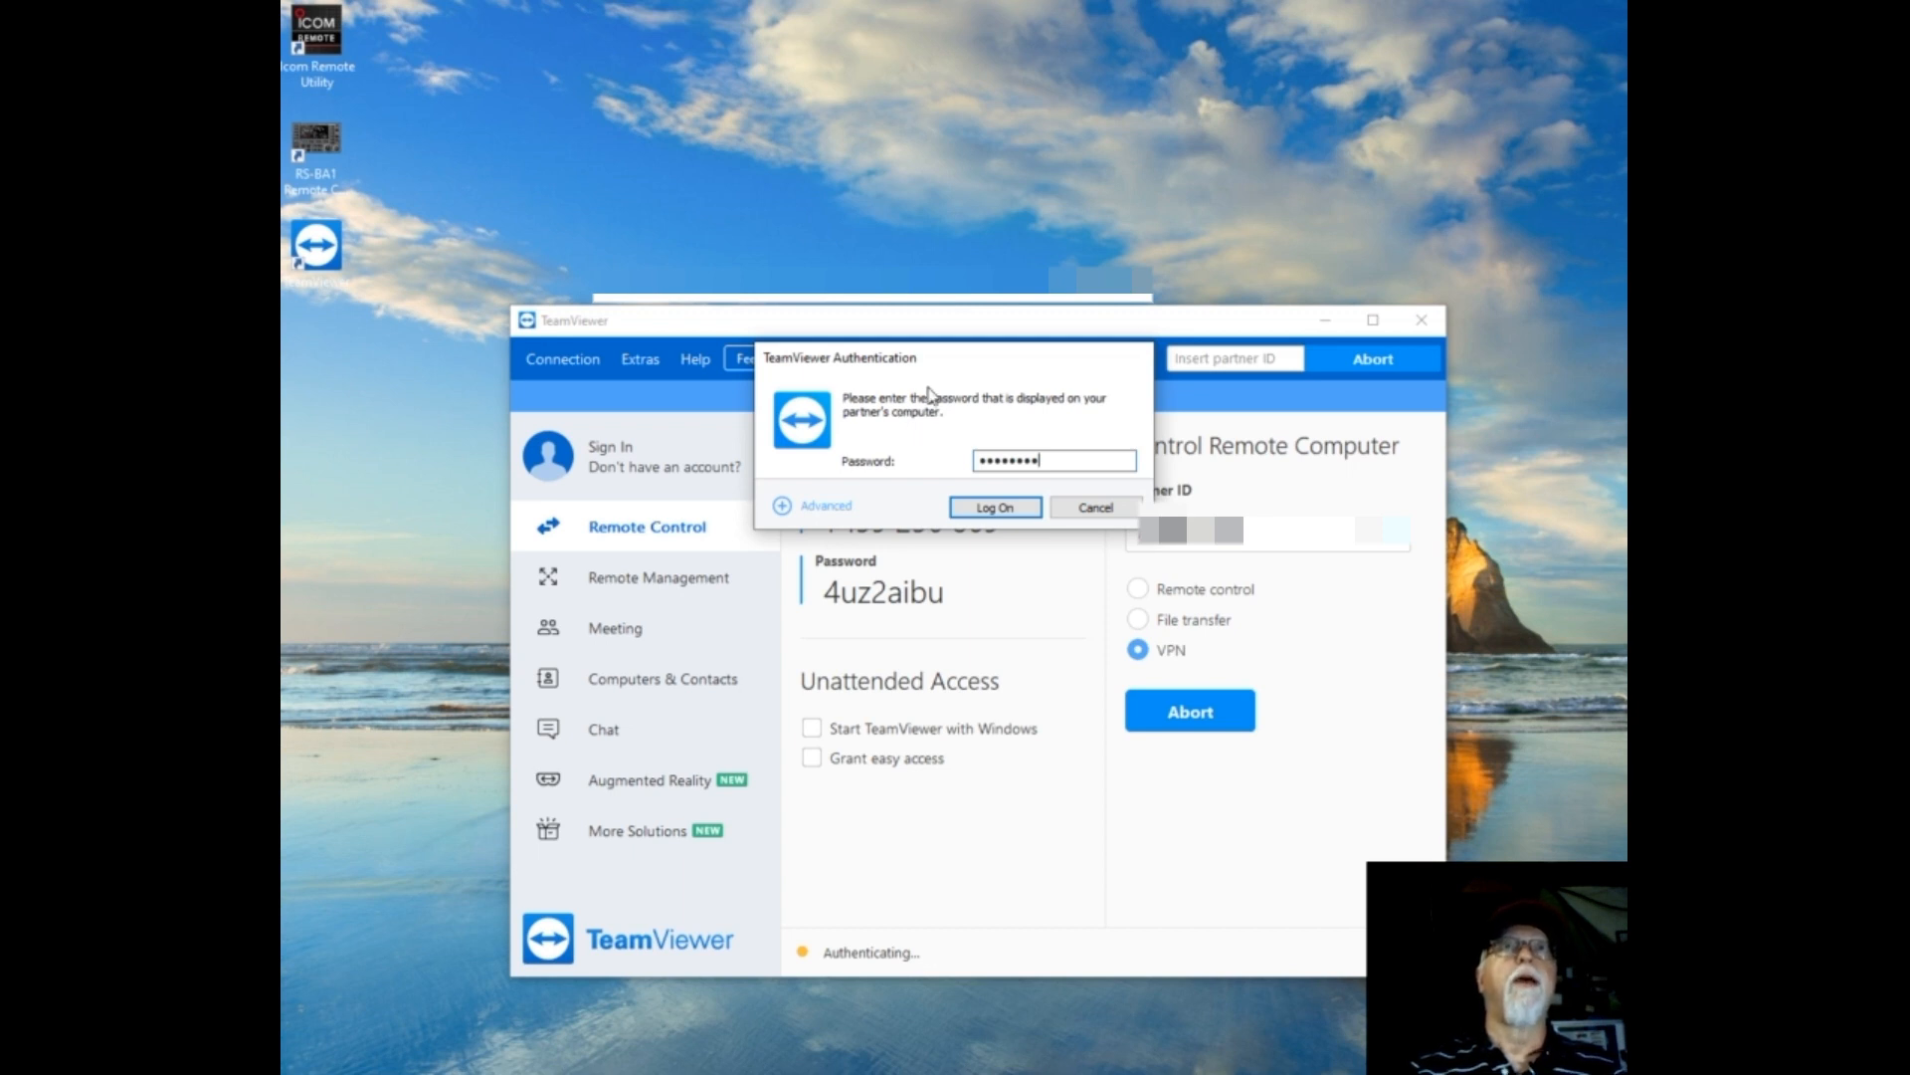
Step: Log on with the partner's password so the VPN connection starts running
drag(950, 367, 915, 453)
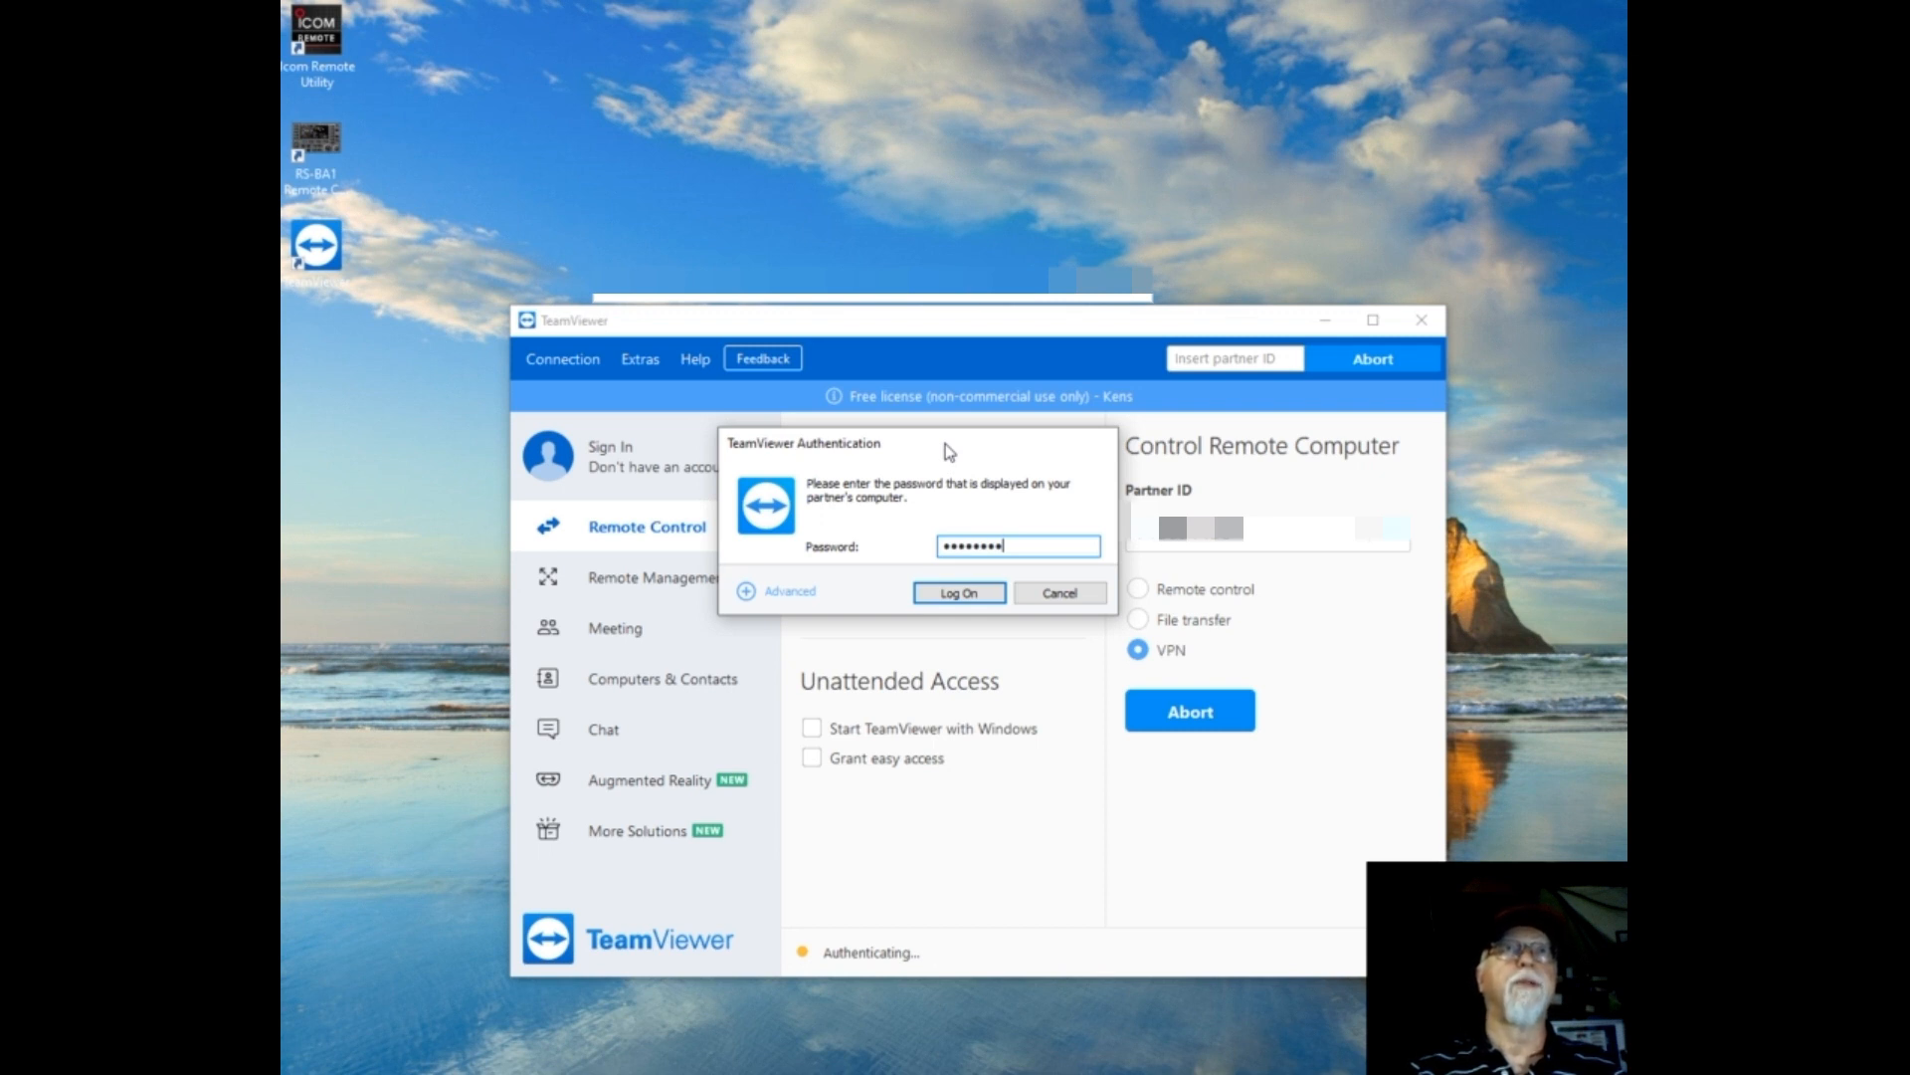
click(958, 594)
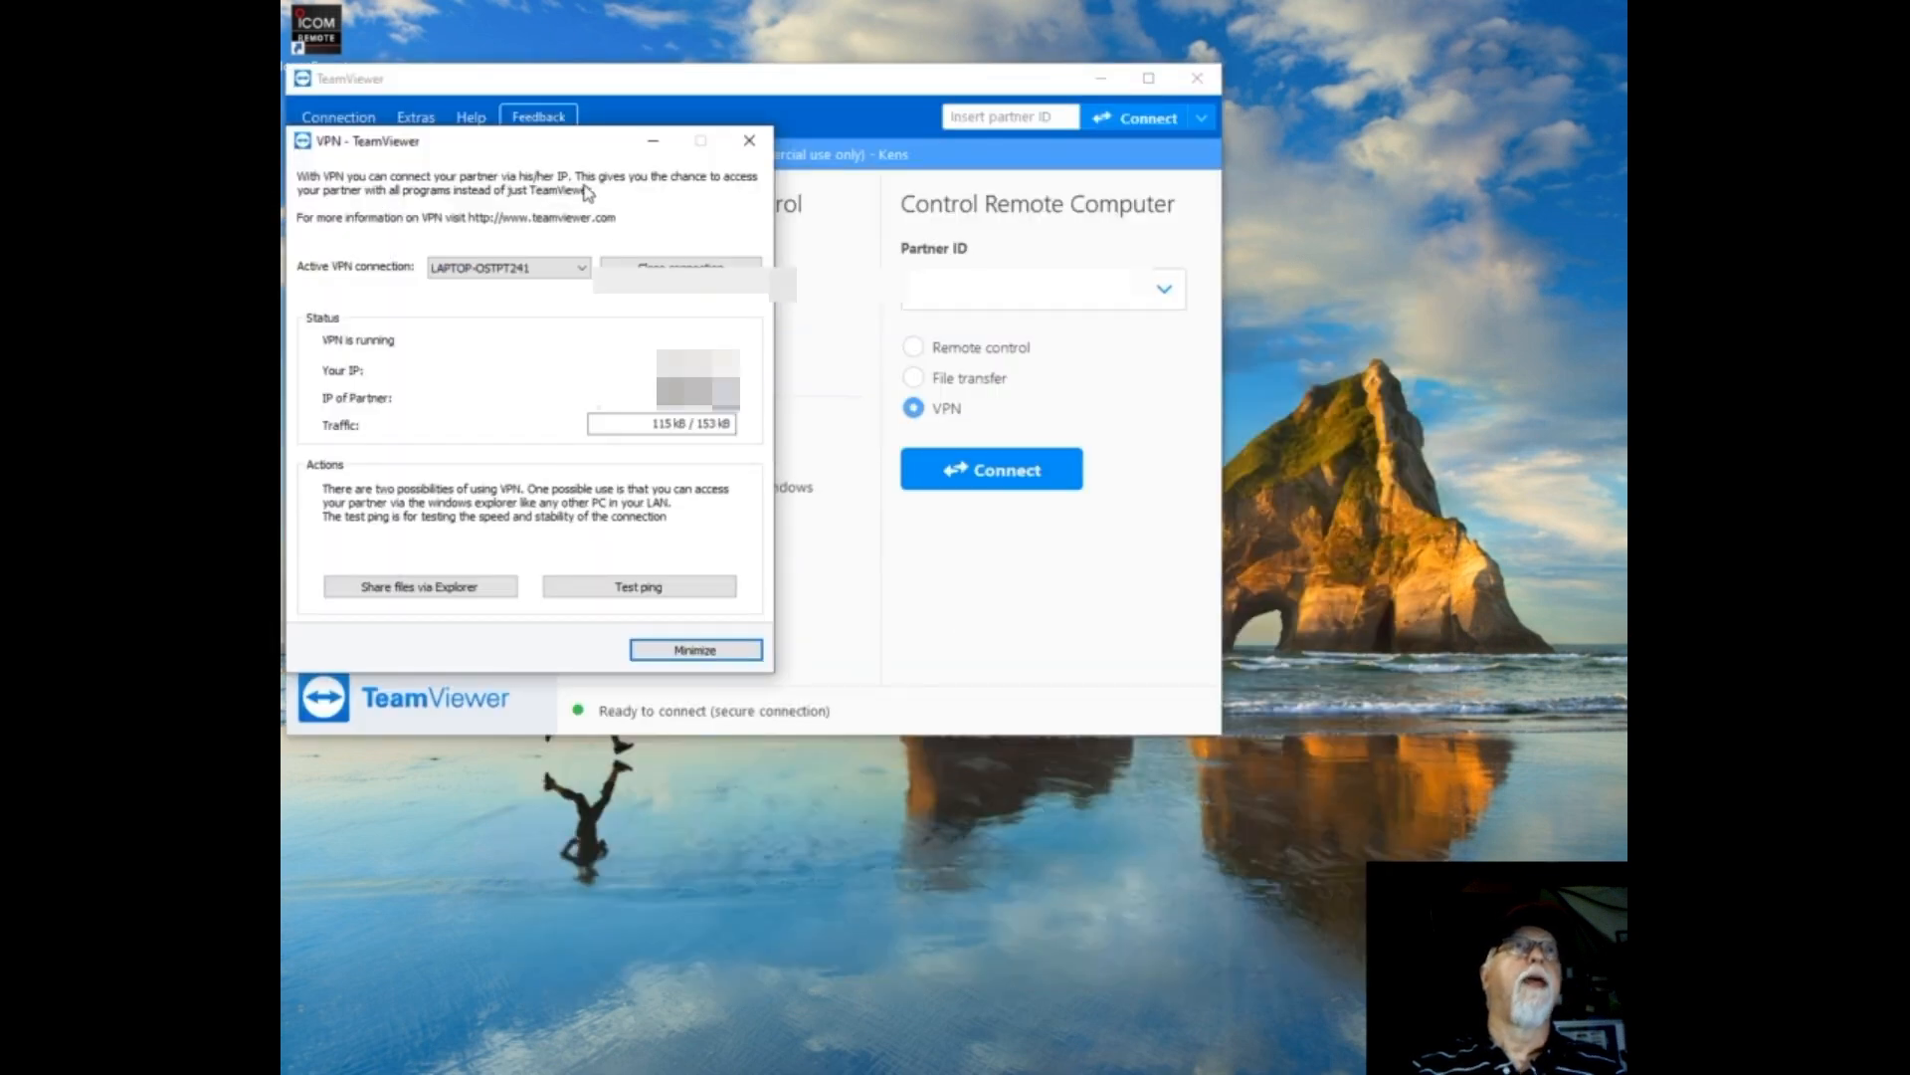
Step: Minimise the main TeamViewer window, keep the VPN status window aside, and launch Icom Remote Utility
drag(573, 154, 784, 425)
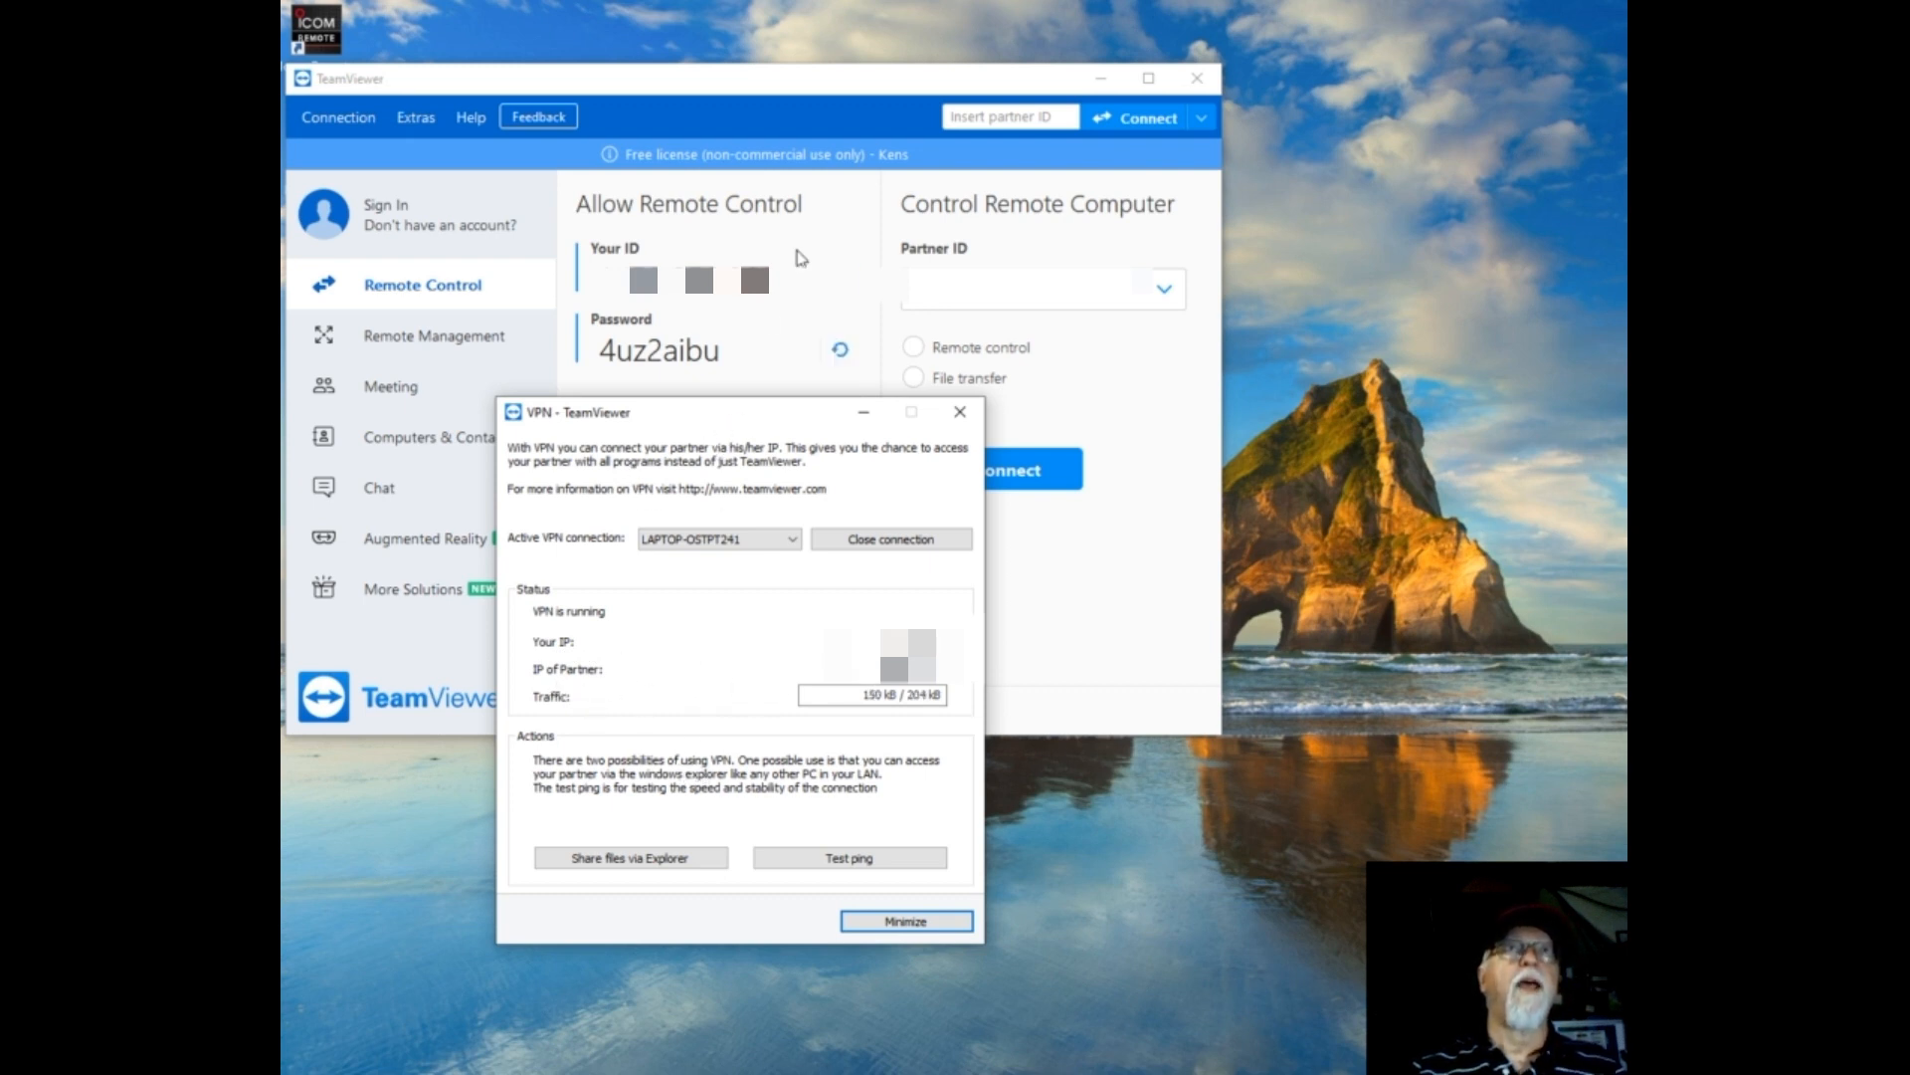
click(796, 87)
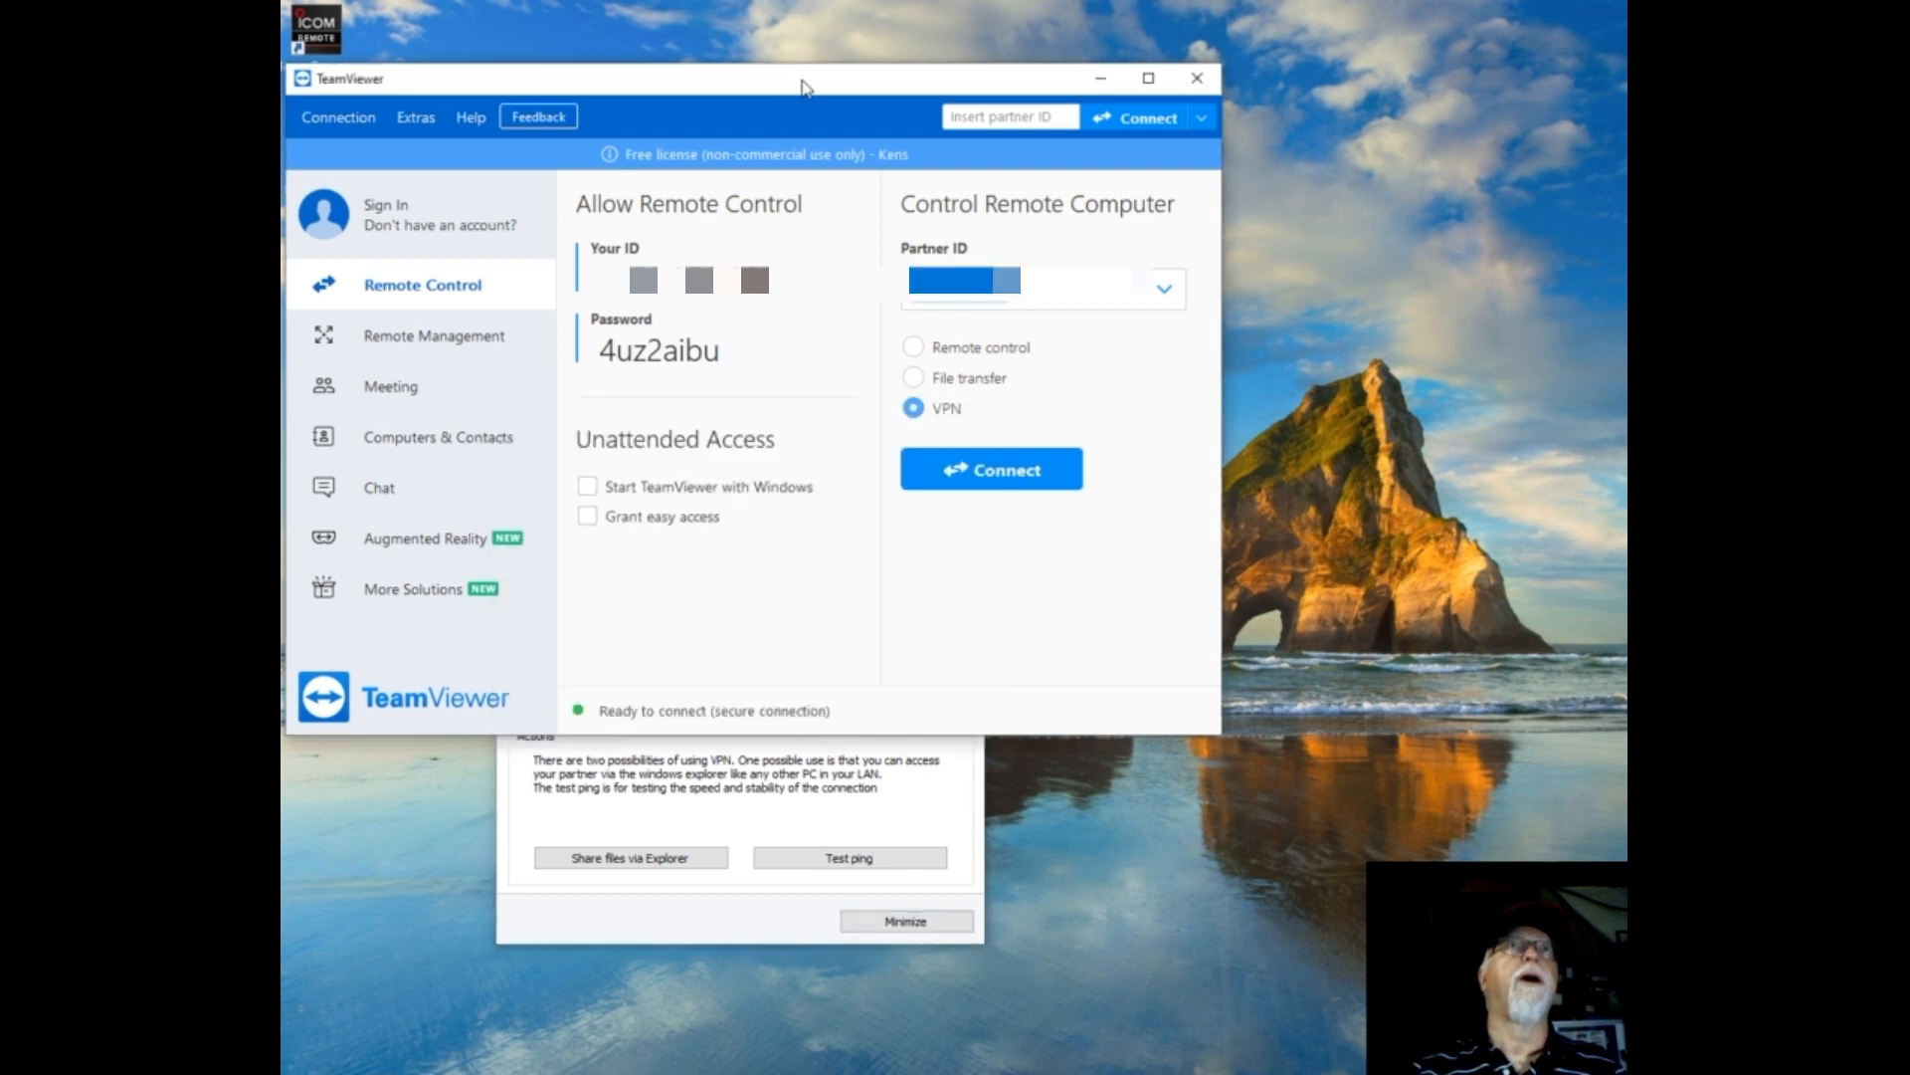
click(1100, 80)
drag(738, 422, 687, 440)
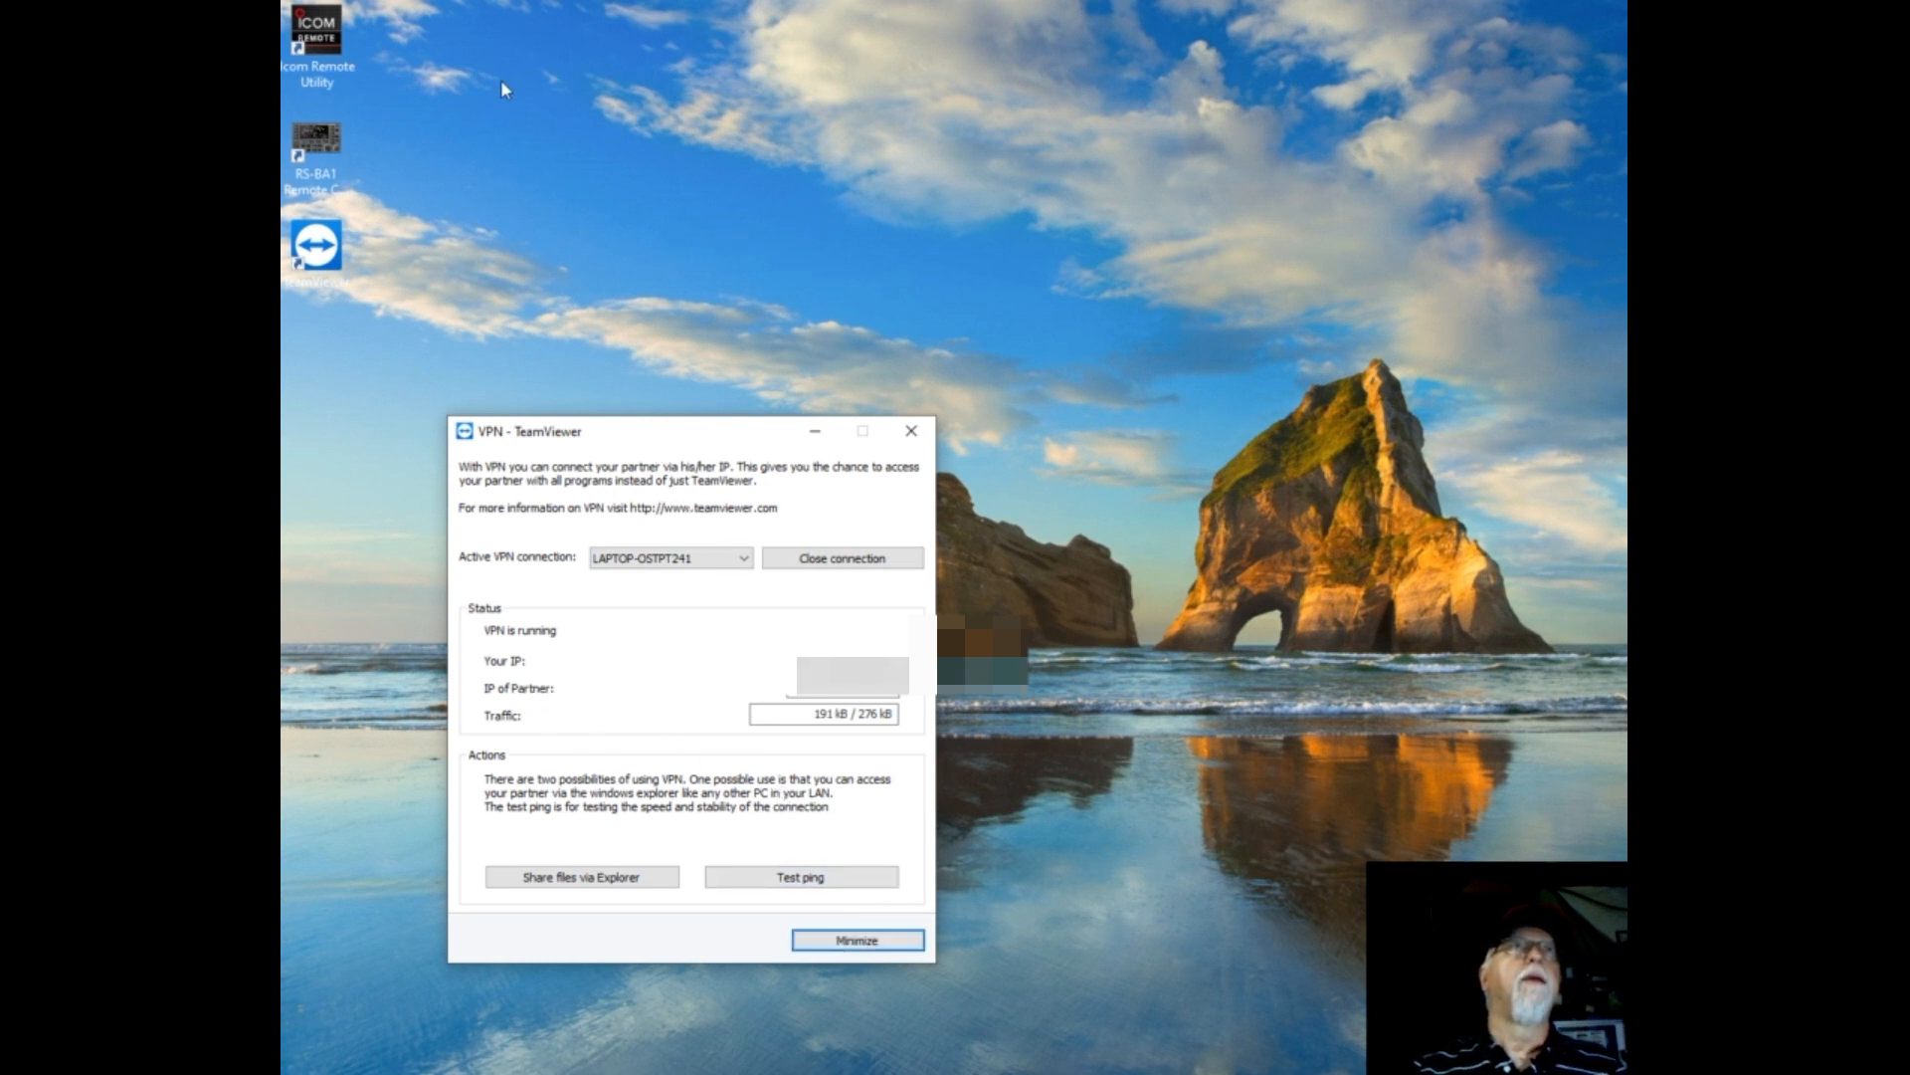
double_click(326, 43)
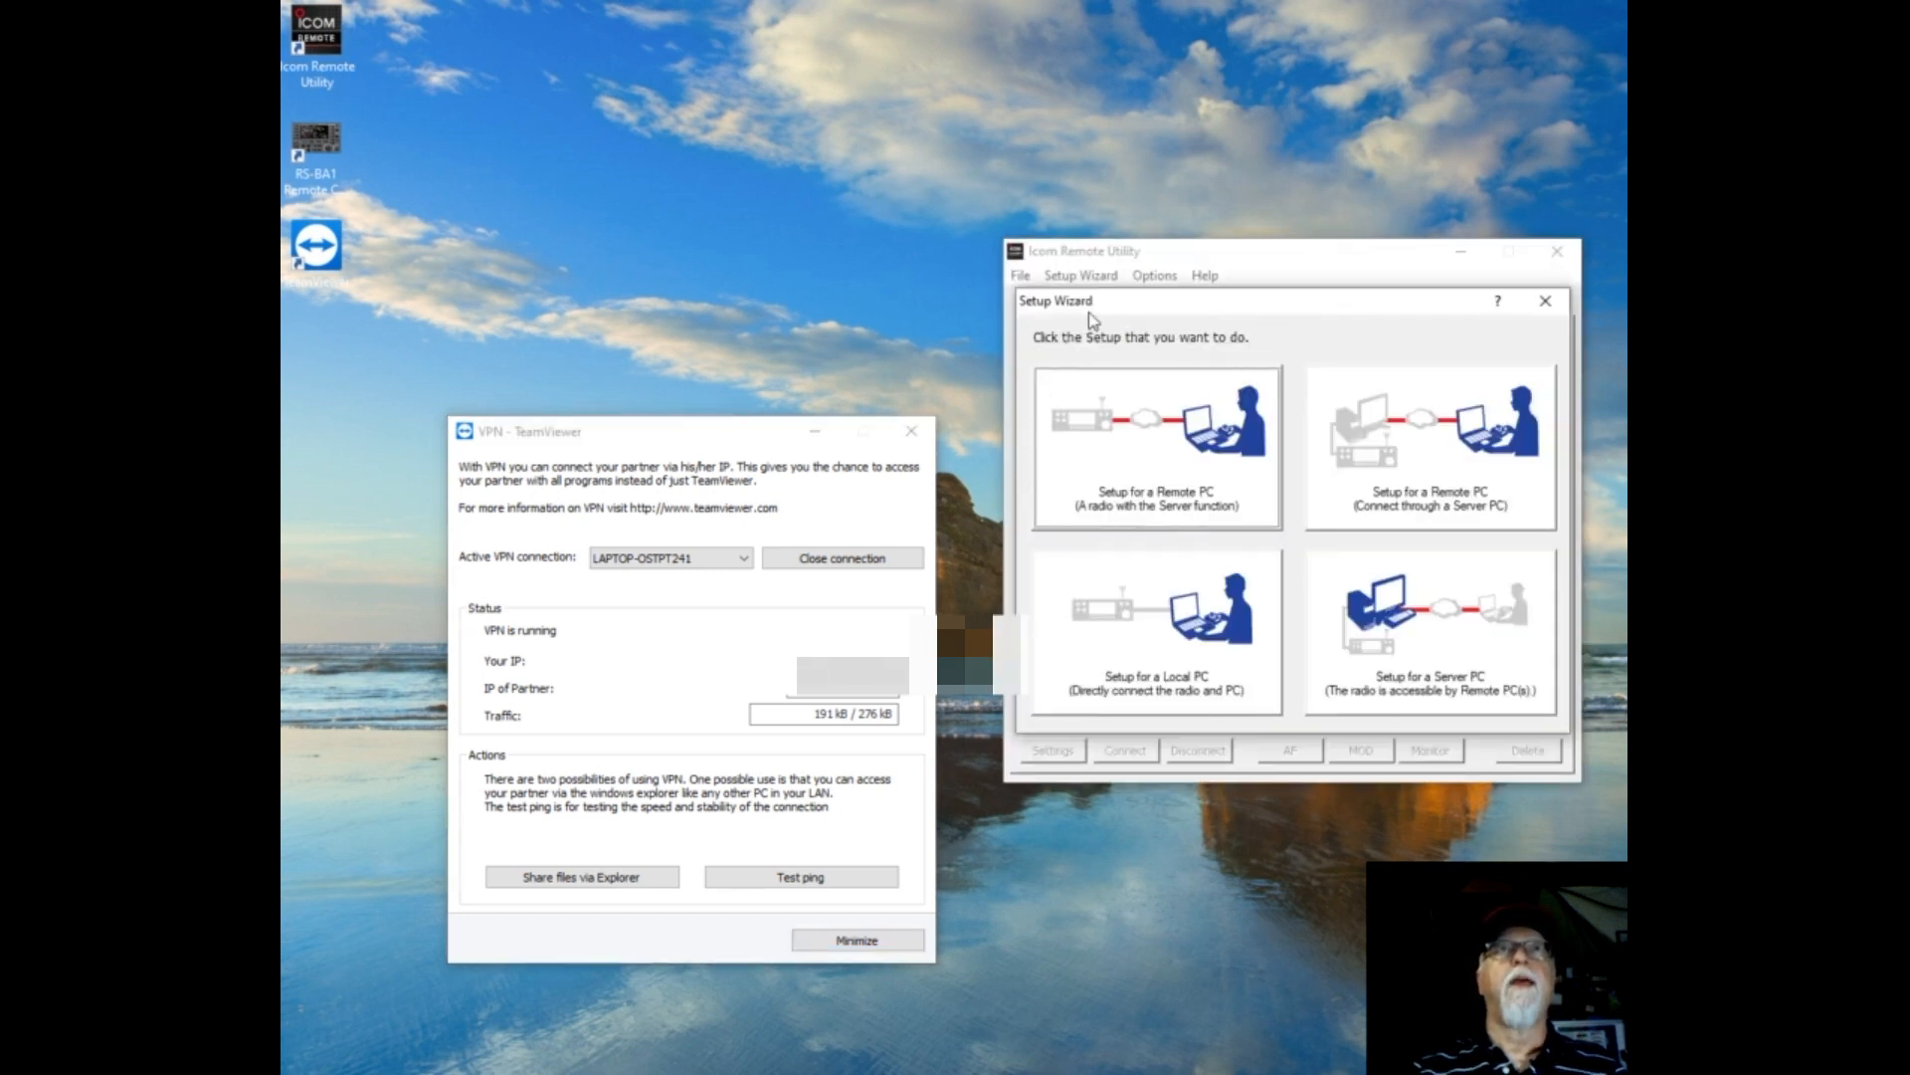
Step: Close the Icom Remote Utility Setup Wizard and show the empty Server List
click(1545, 300)
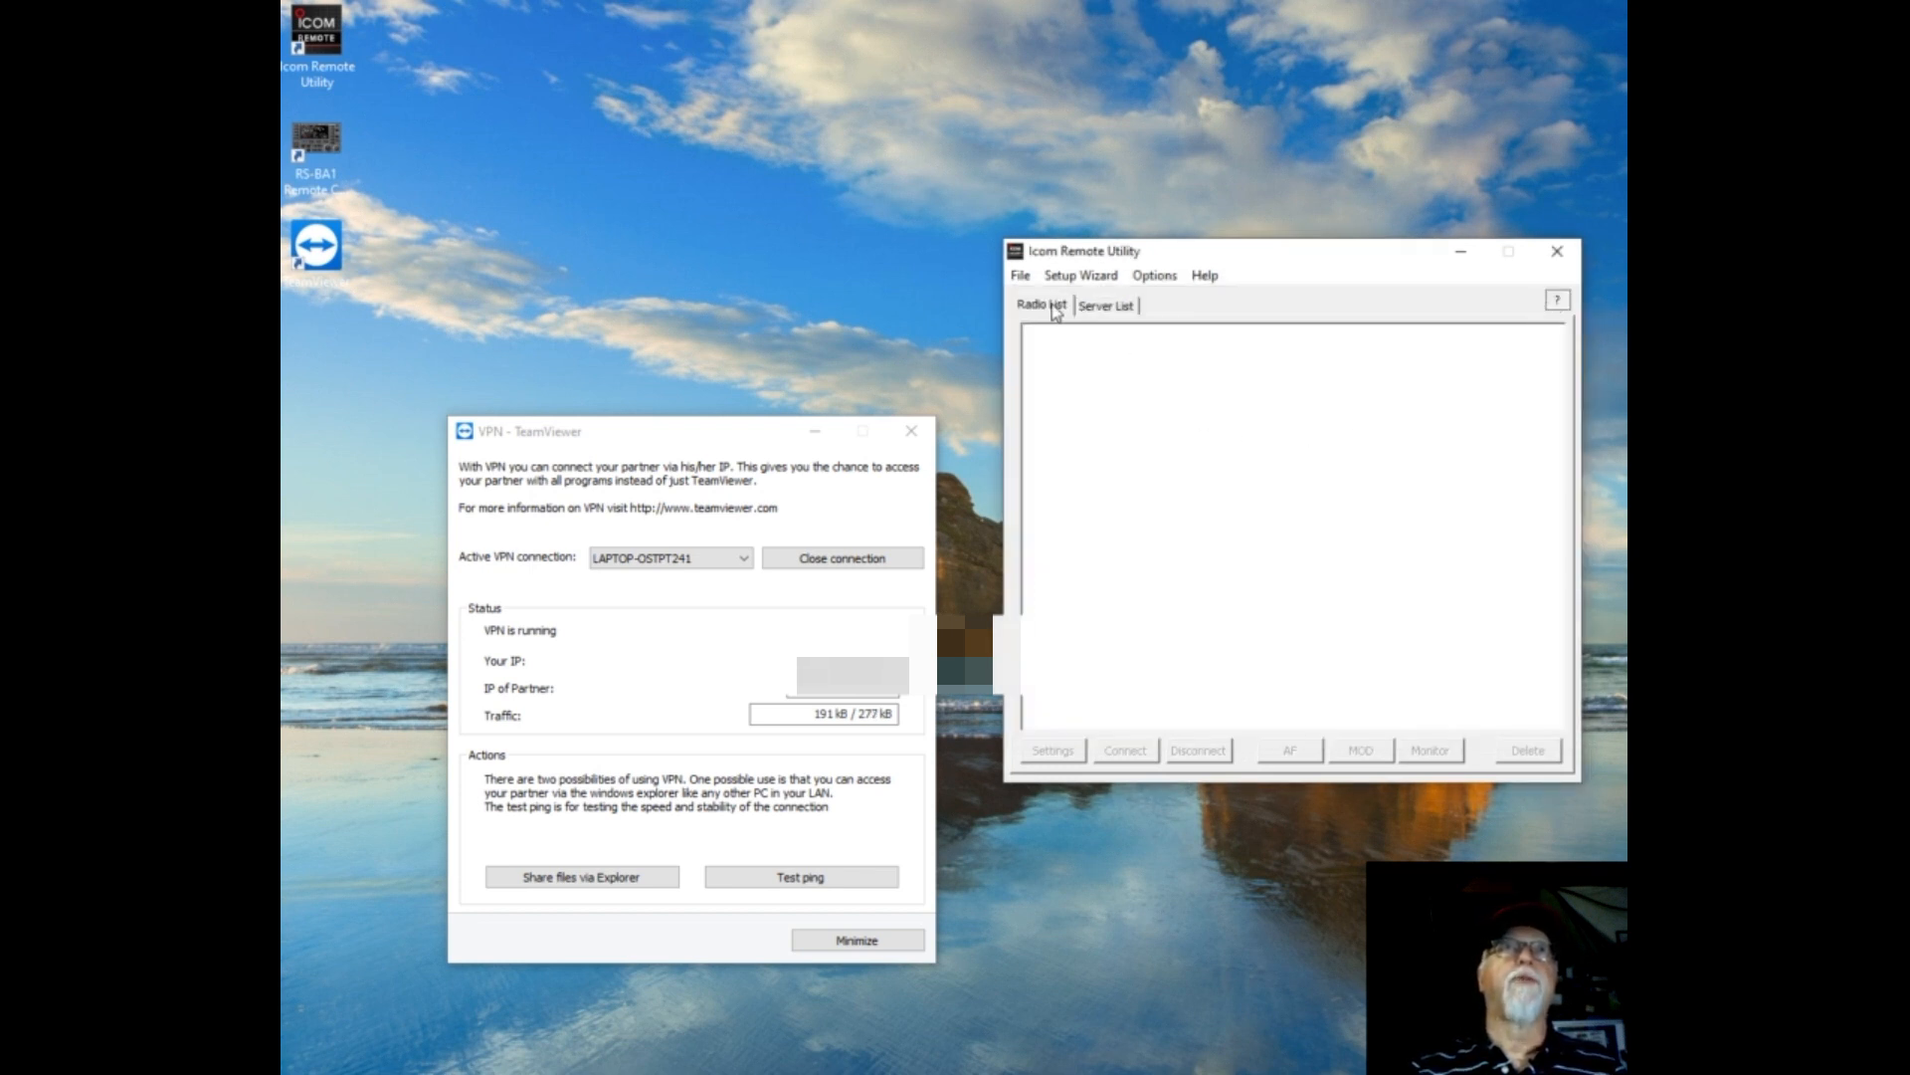
click(1108, 308)
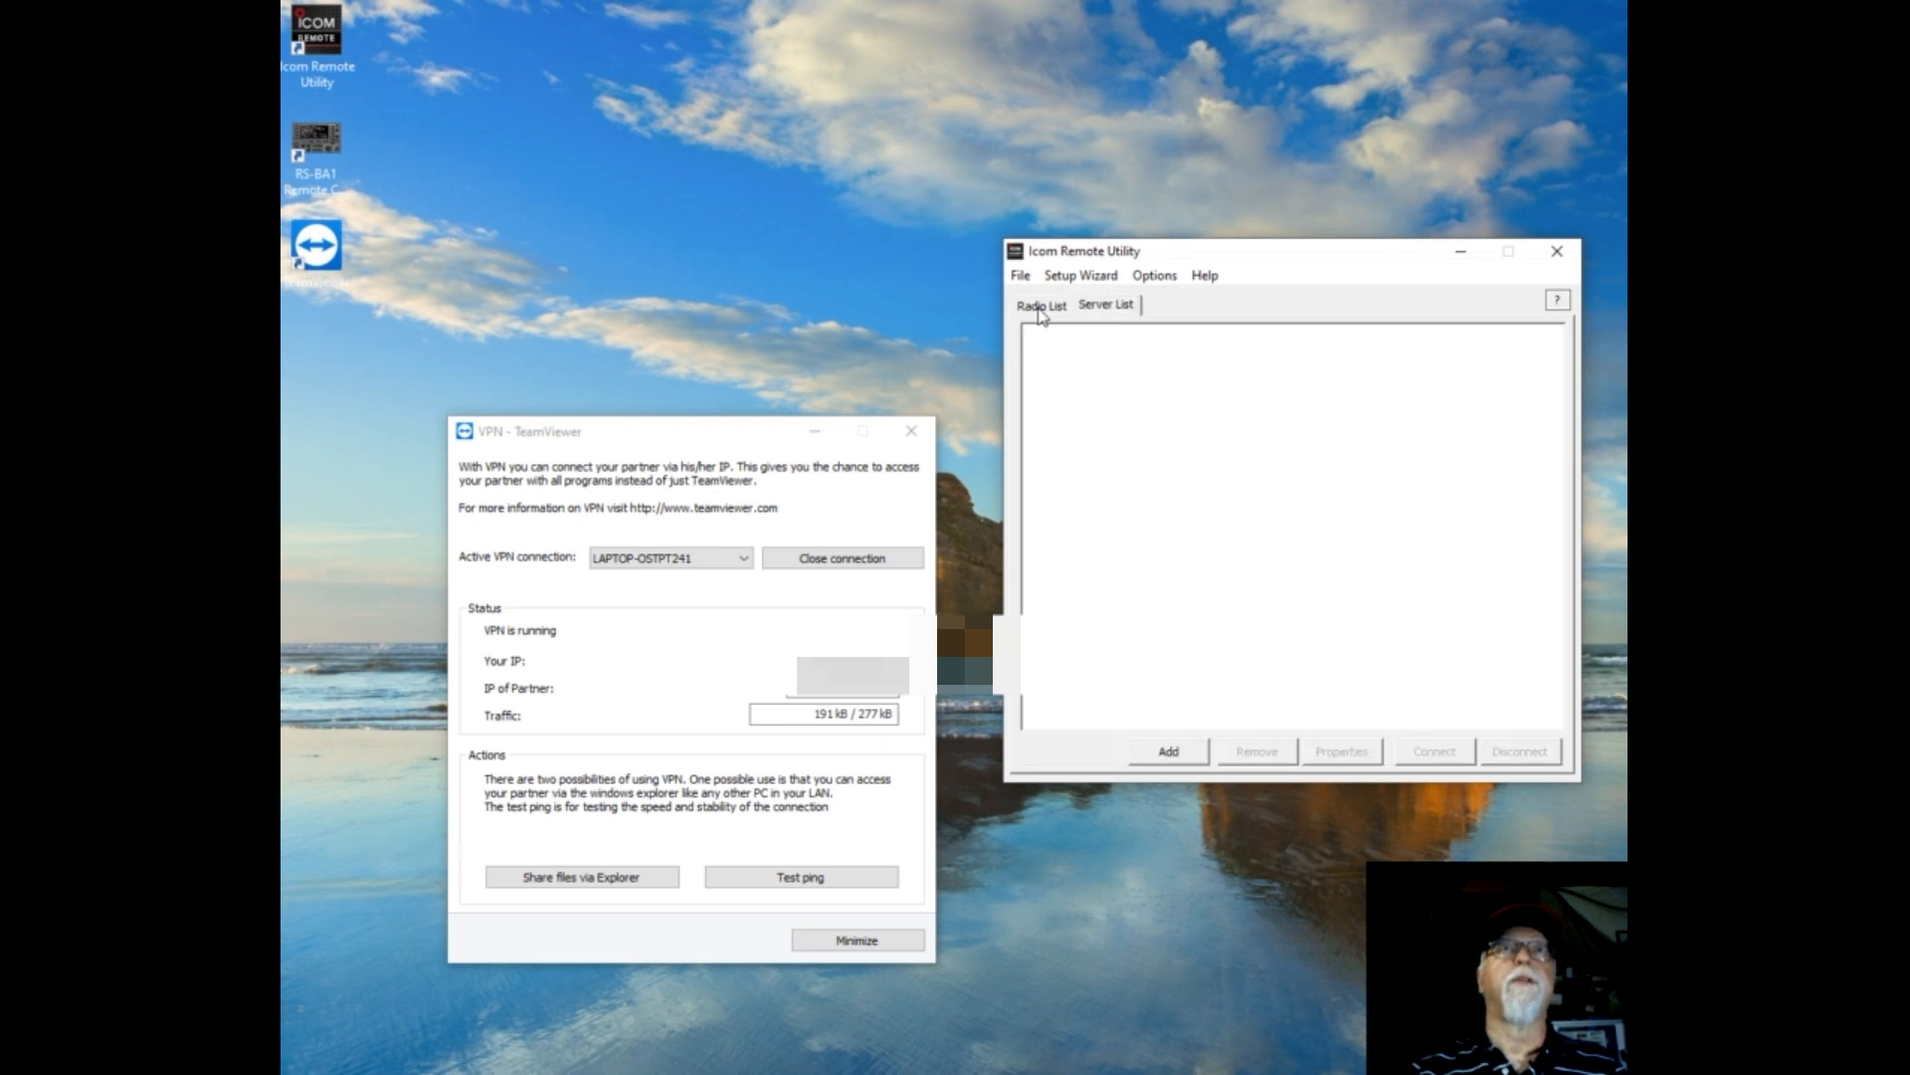
click(1040, 310)
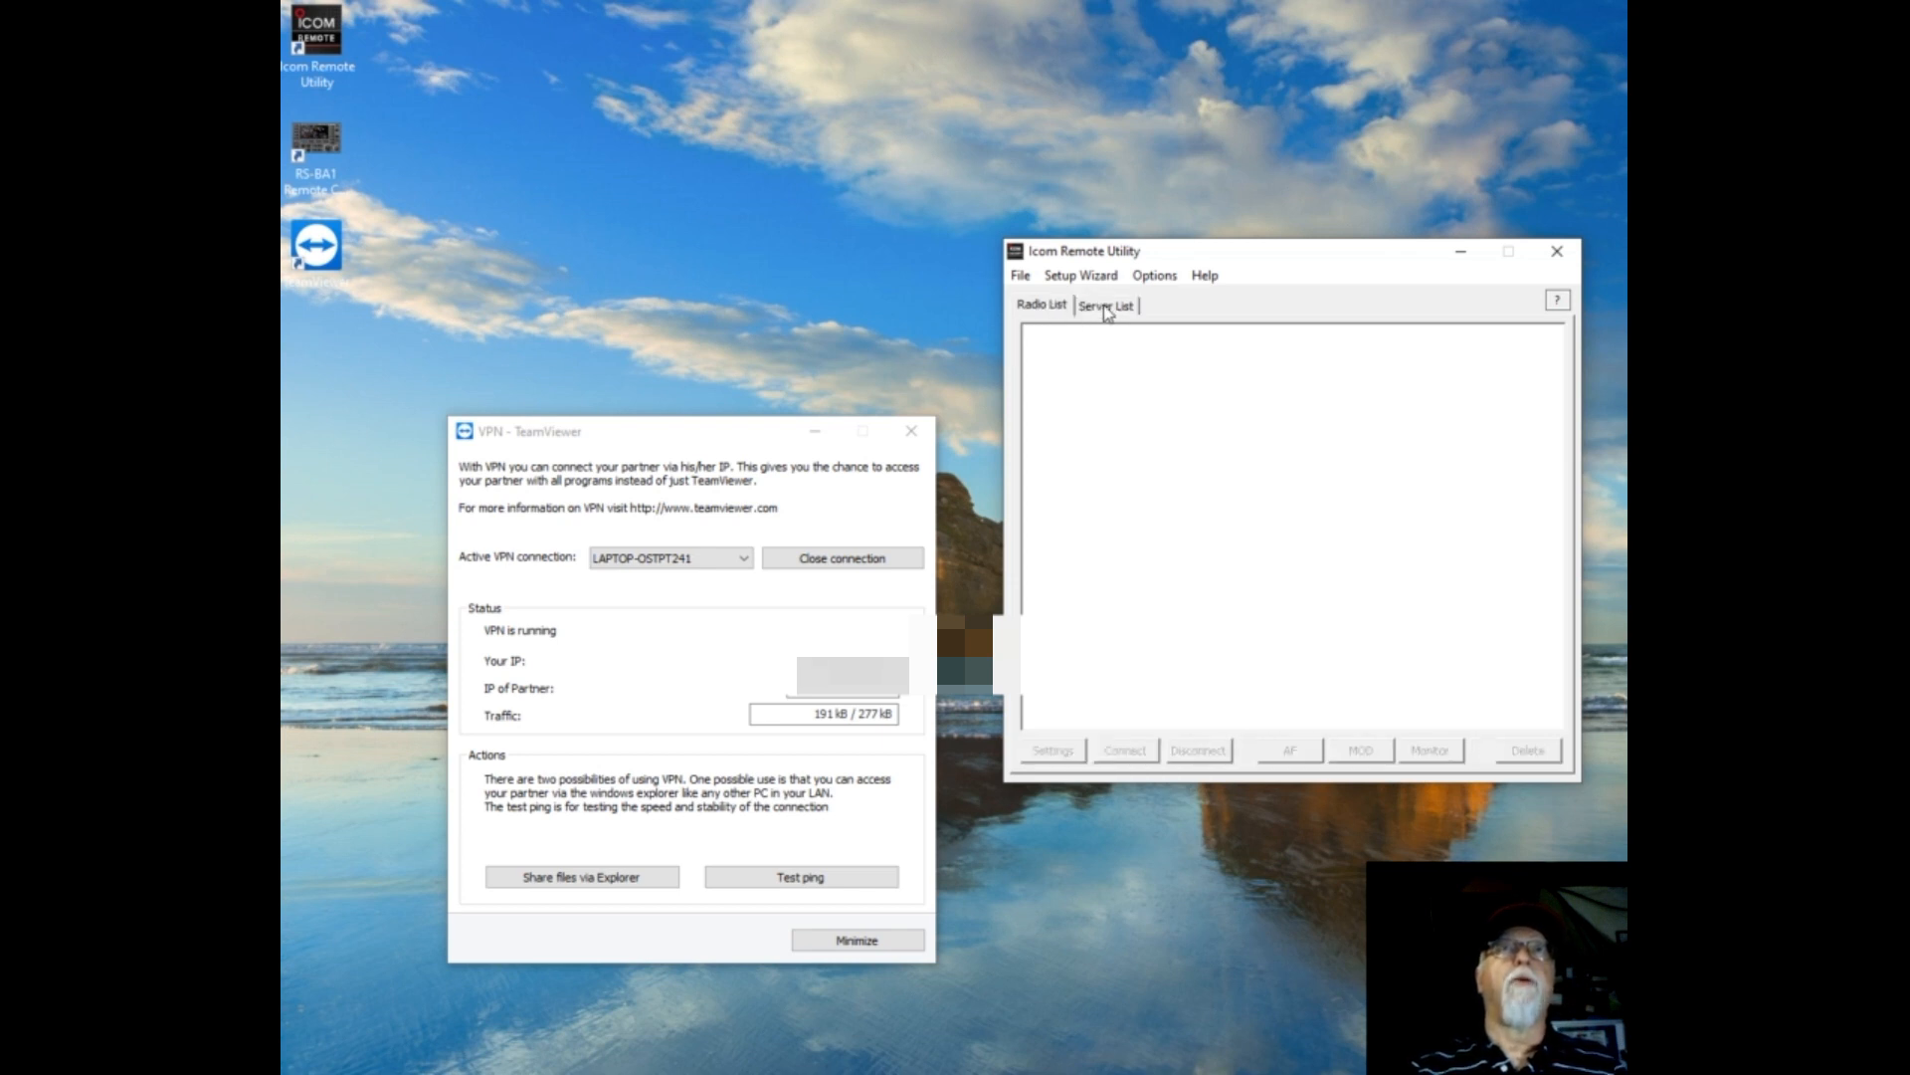
click(1107, 308)
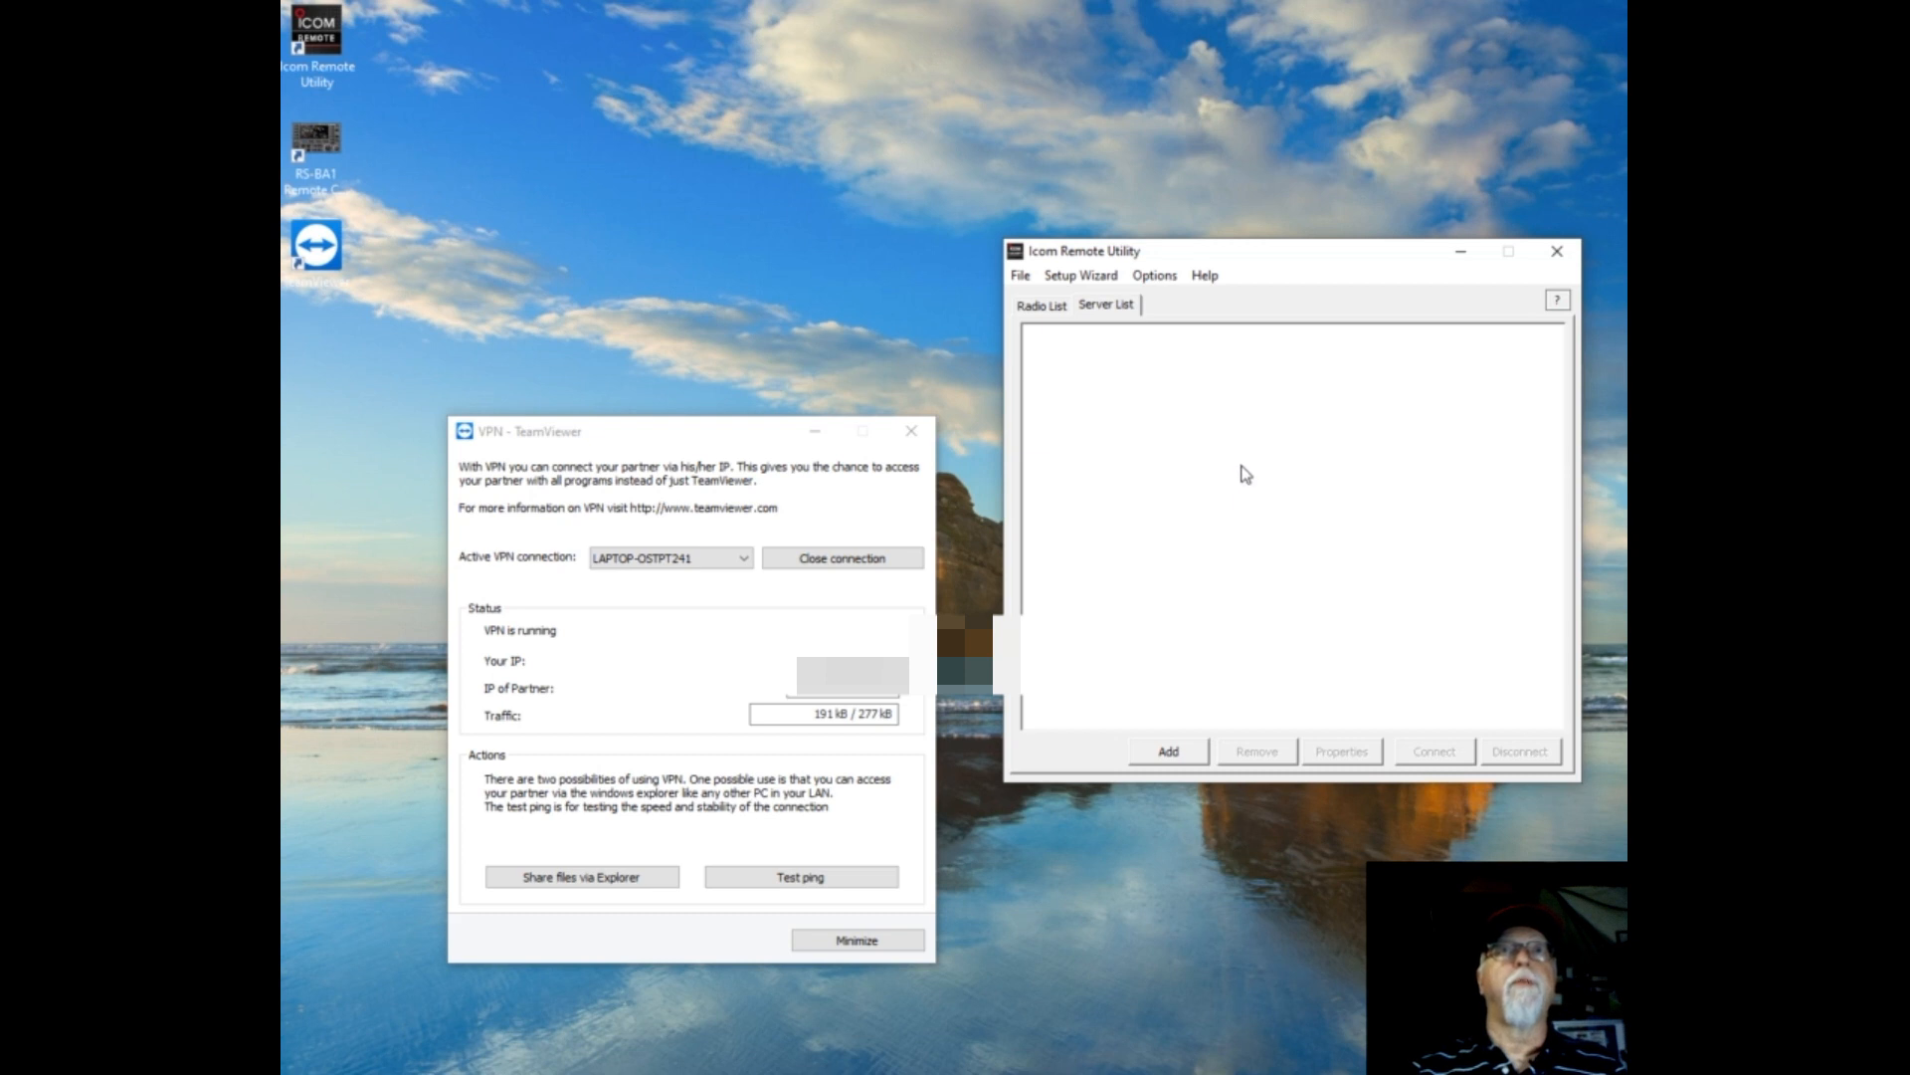
click(1045, 310)
click(1100, 310)
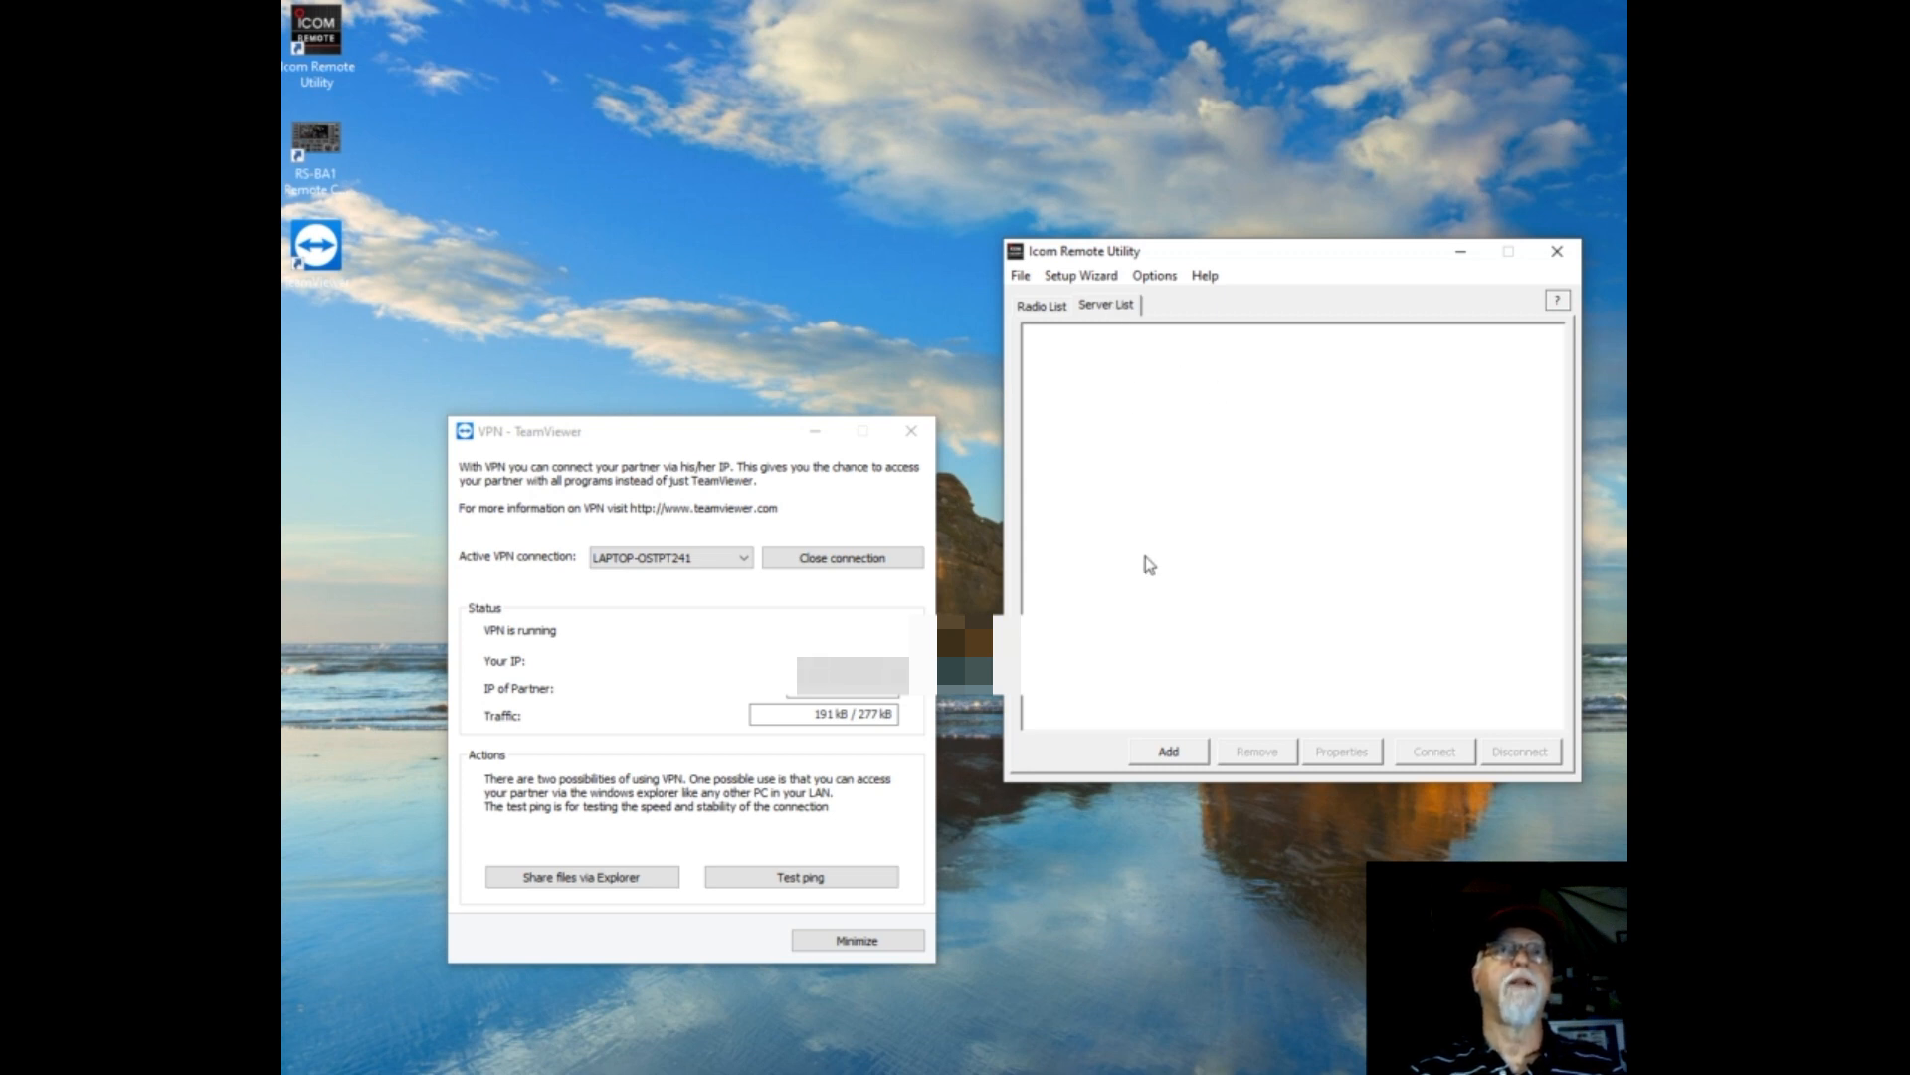
Step: Add a new server with its address and UDP control port 50001, then continue to login
click(1168, 754)
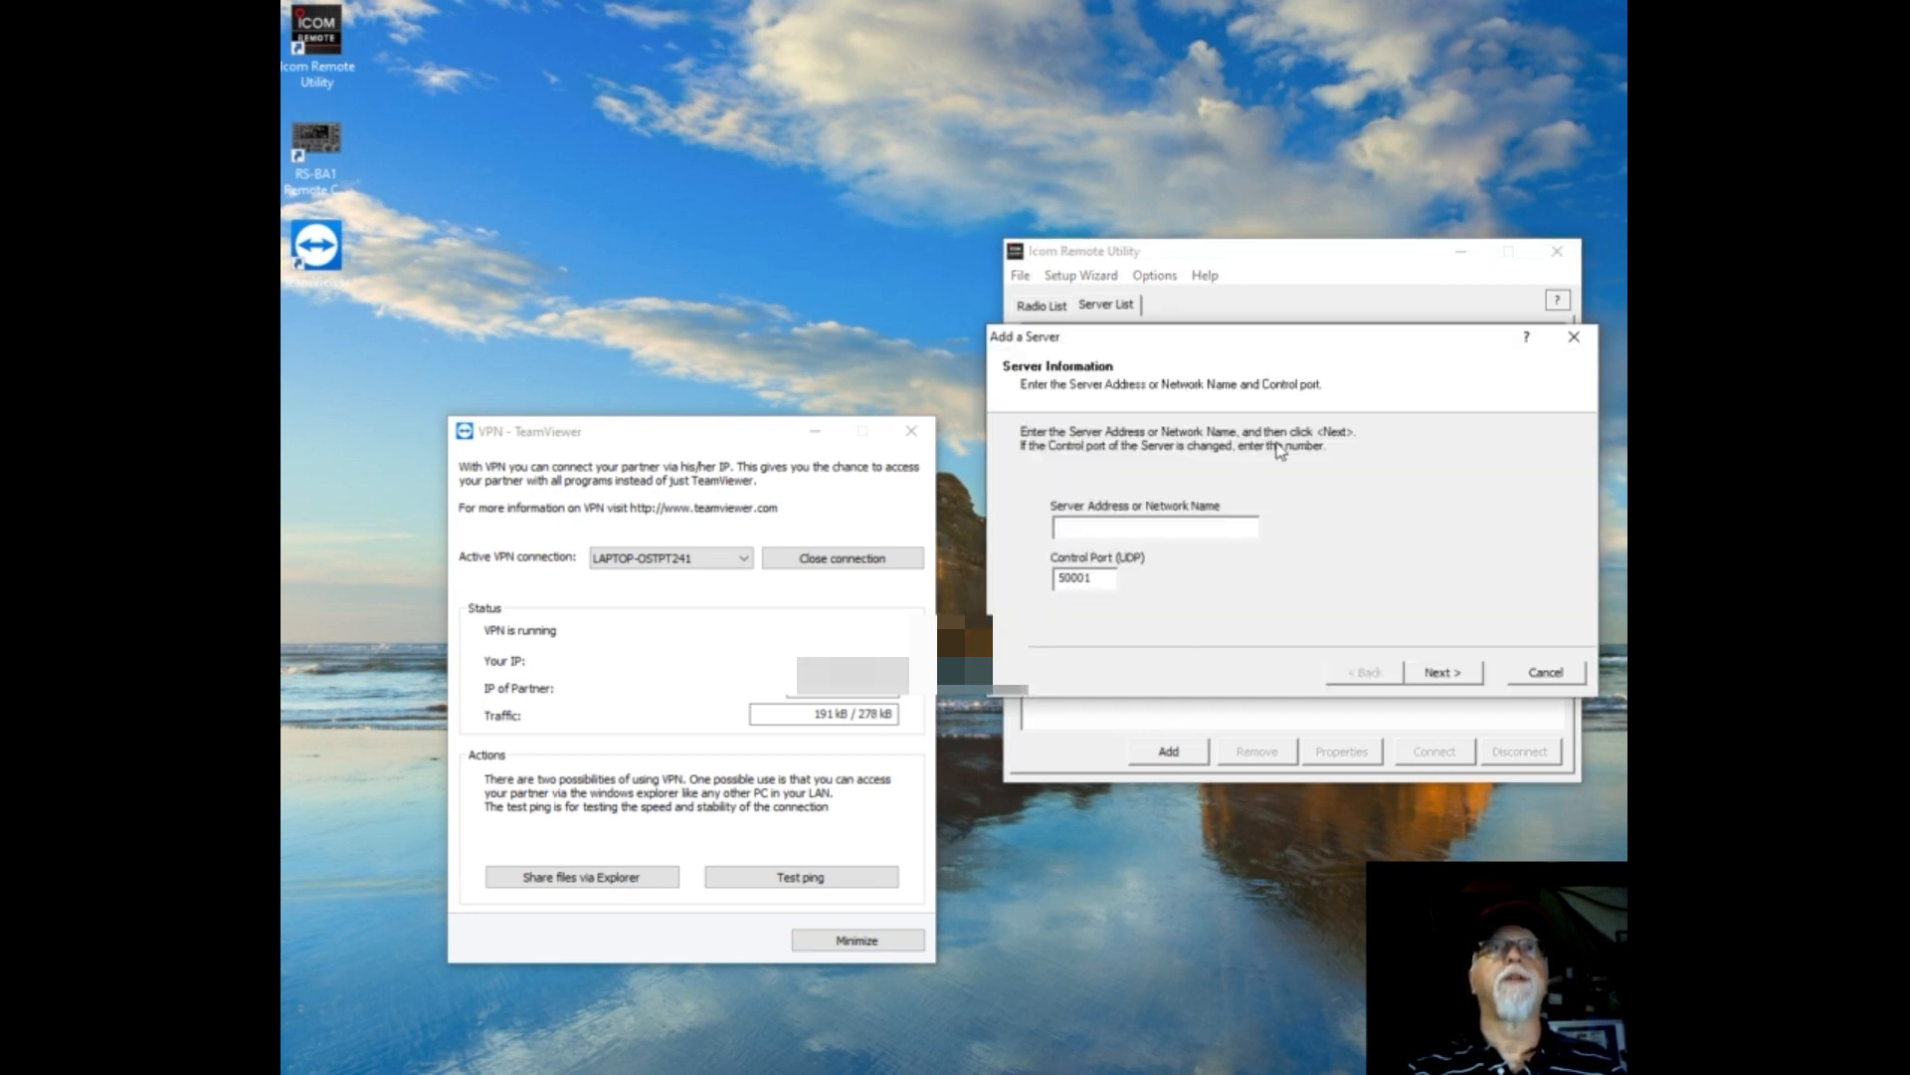
click(1074, 528)
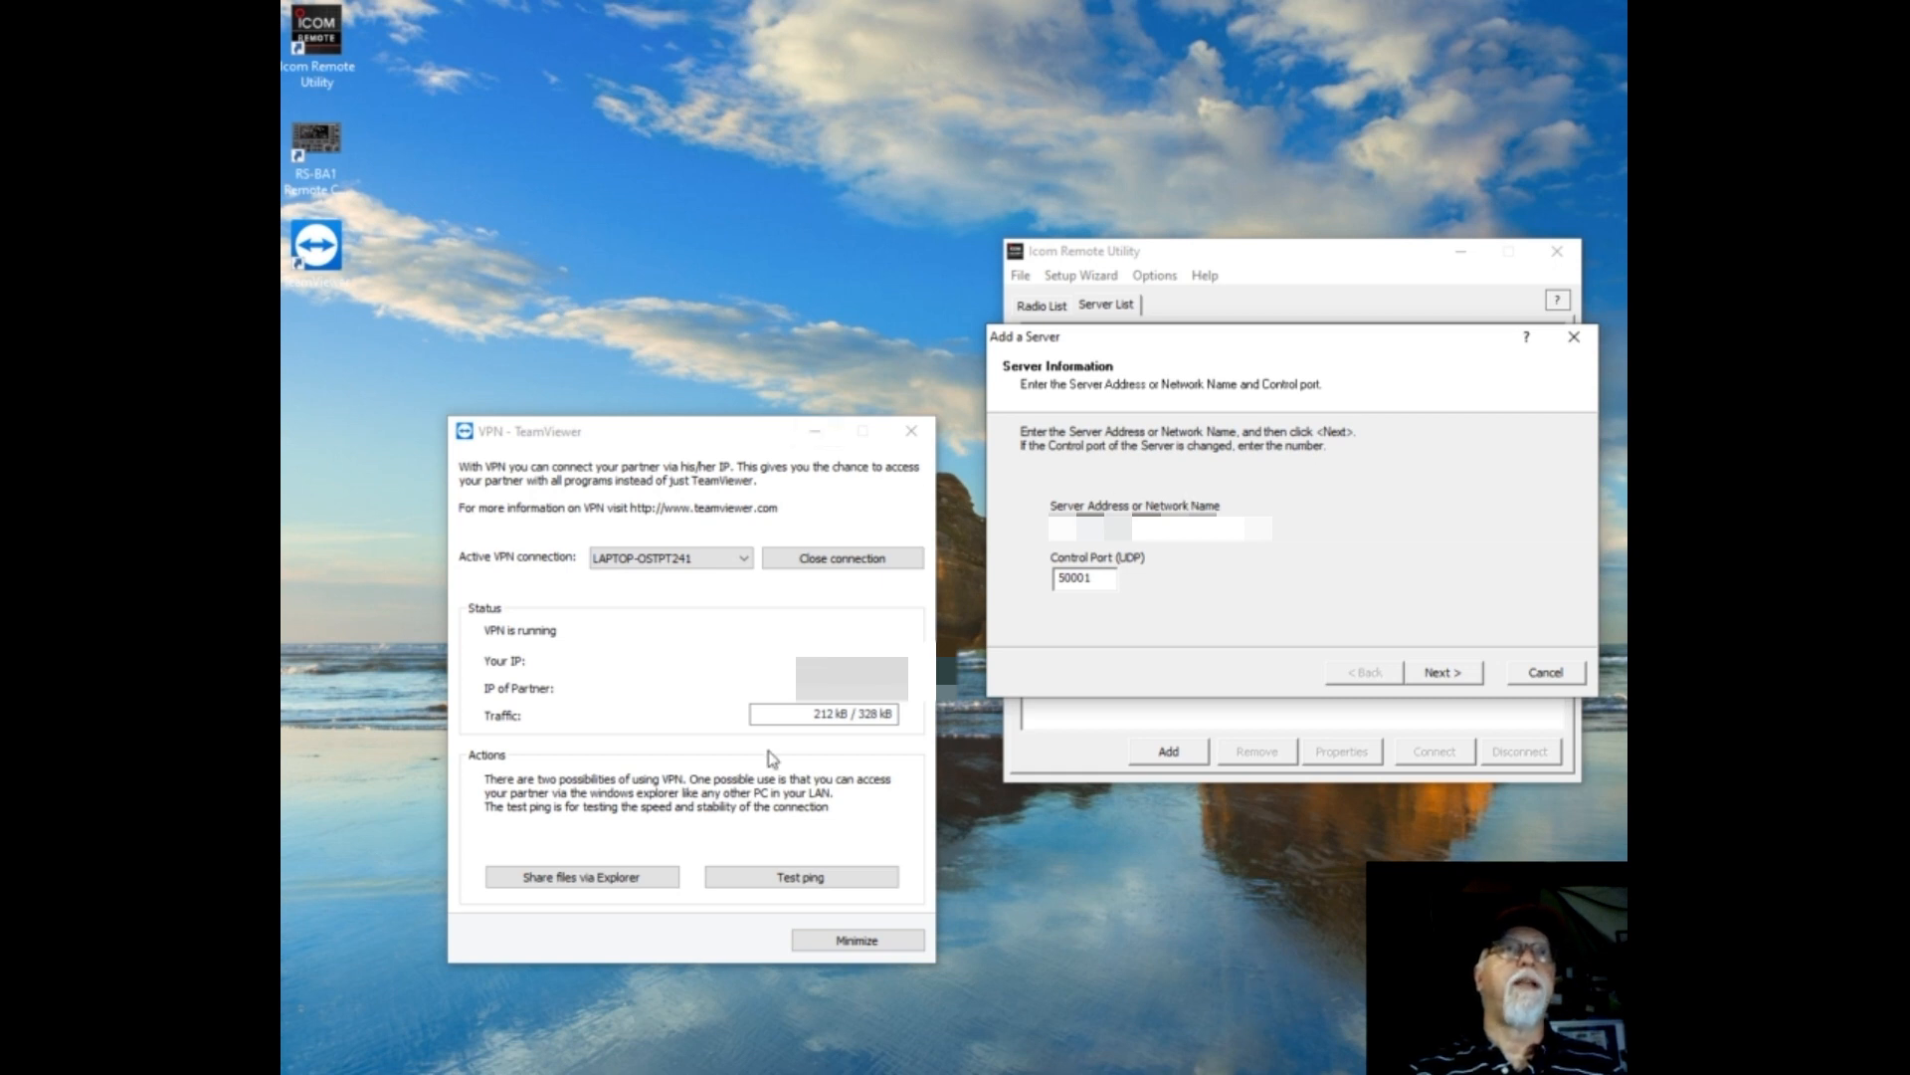
click(852, 941)
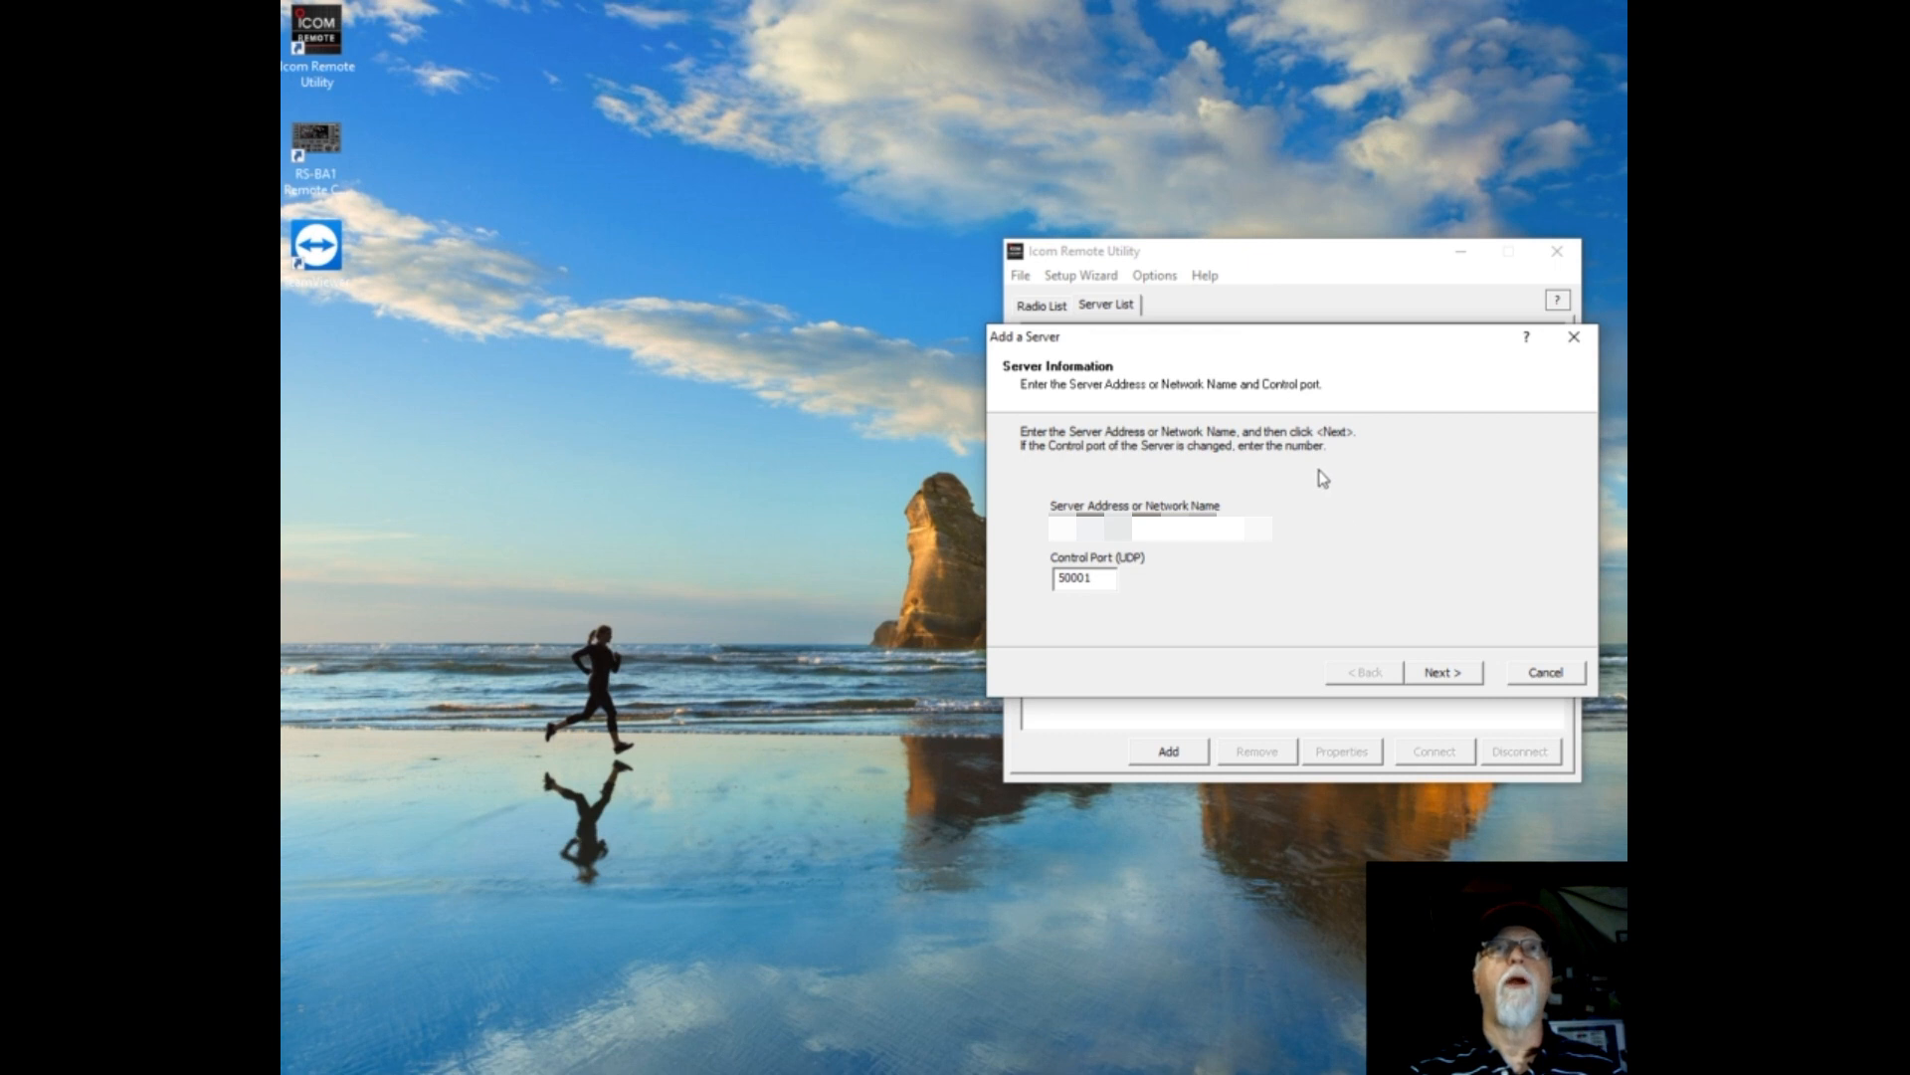
click(1439, 674)
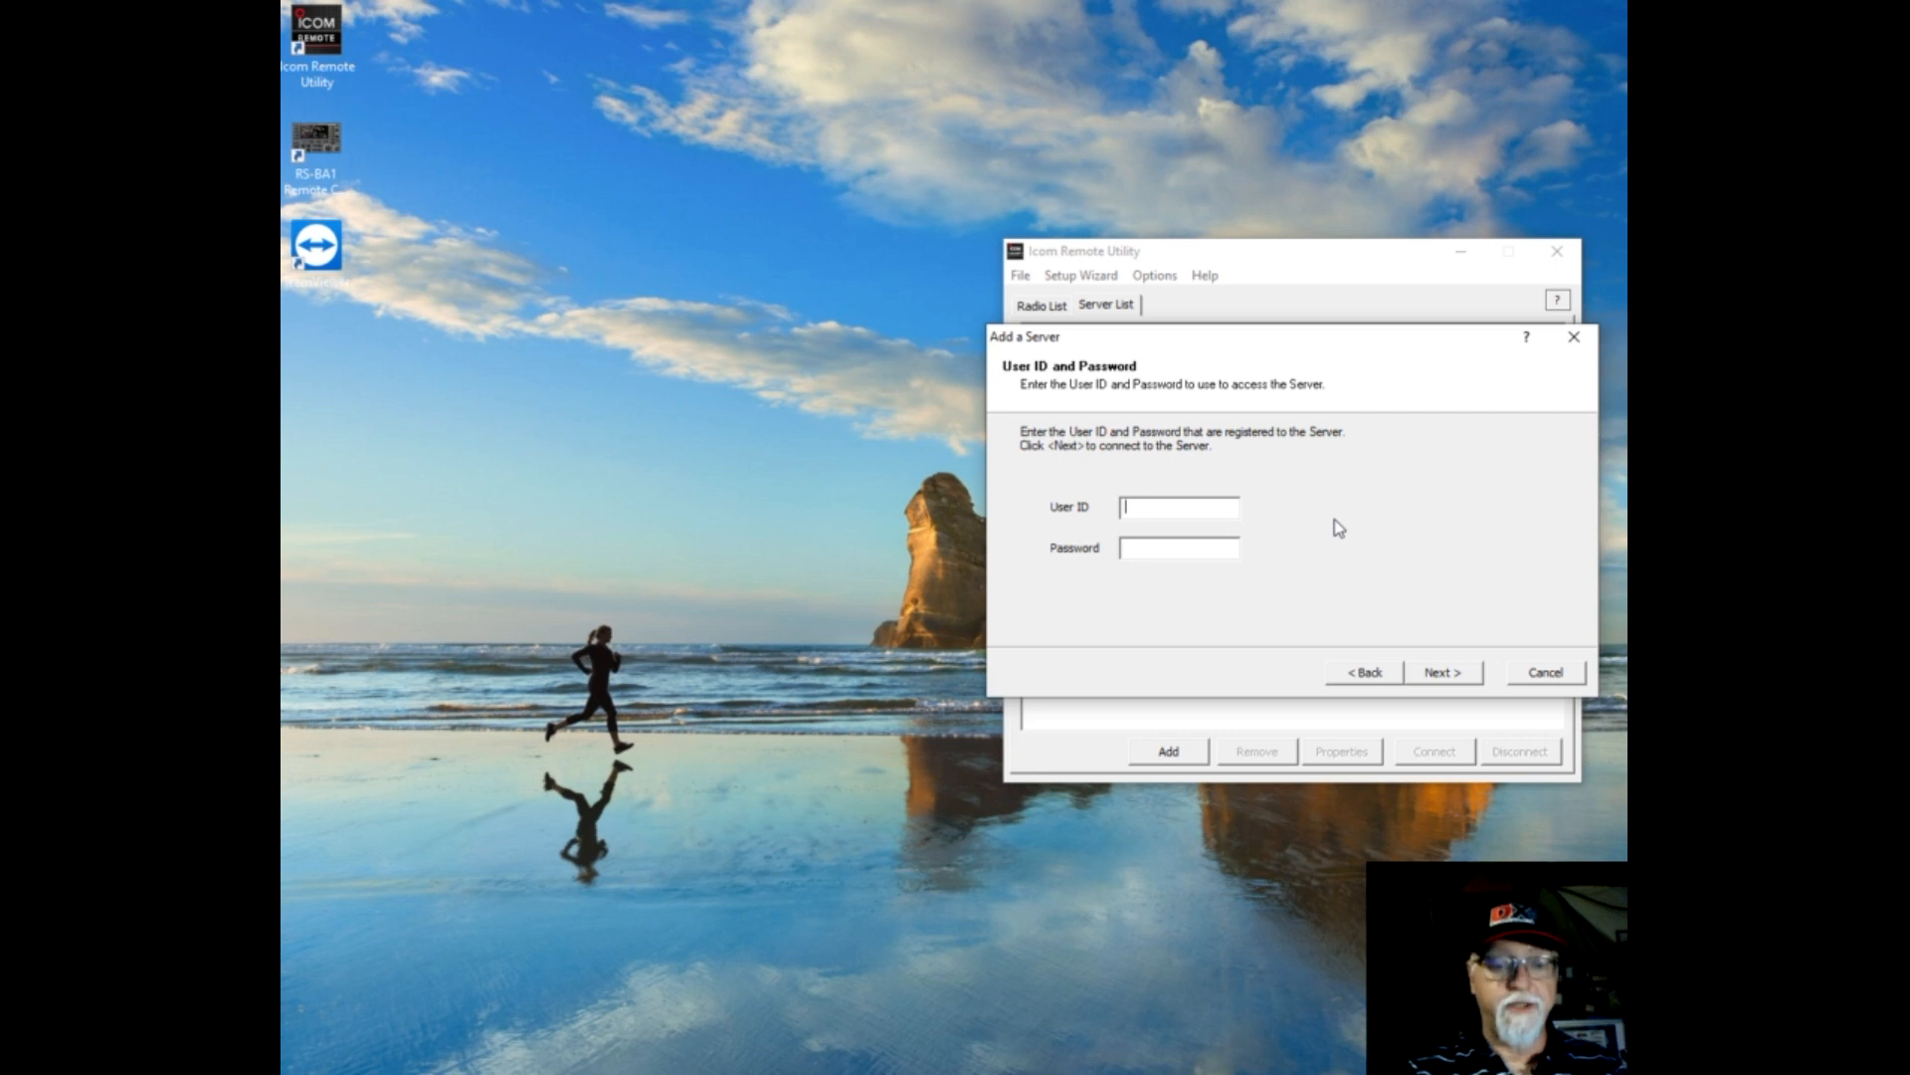
Step: Enter the server's user ID and password and connect, registering the IC-7300 07630 radio
text(ka8oad)
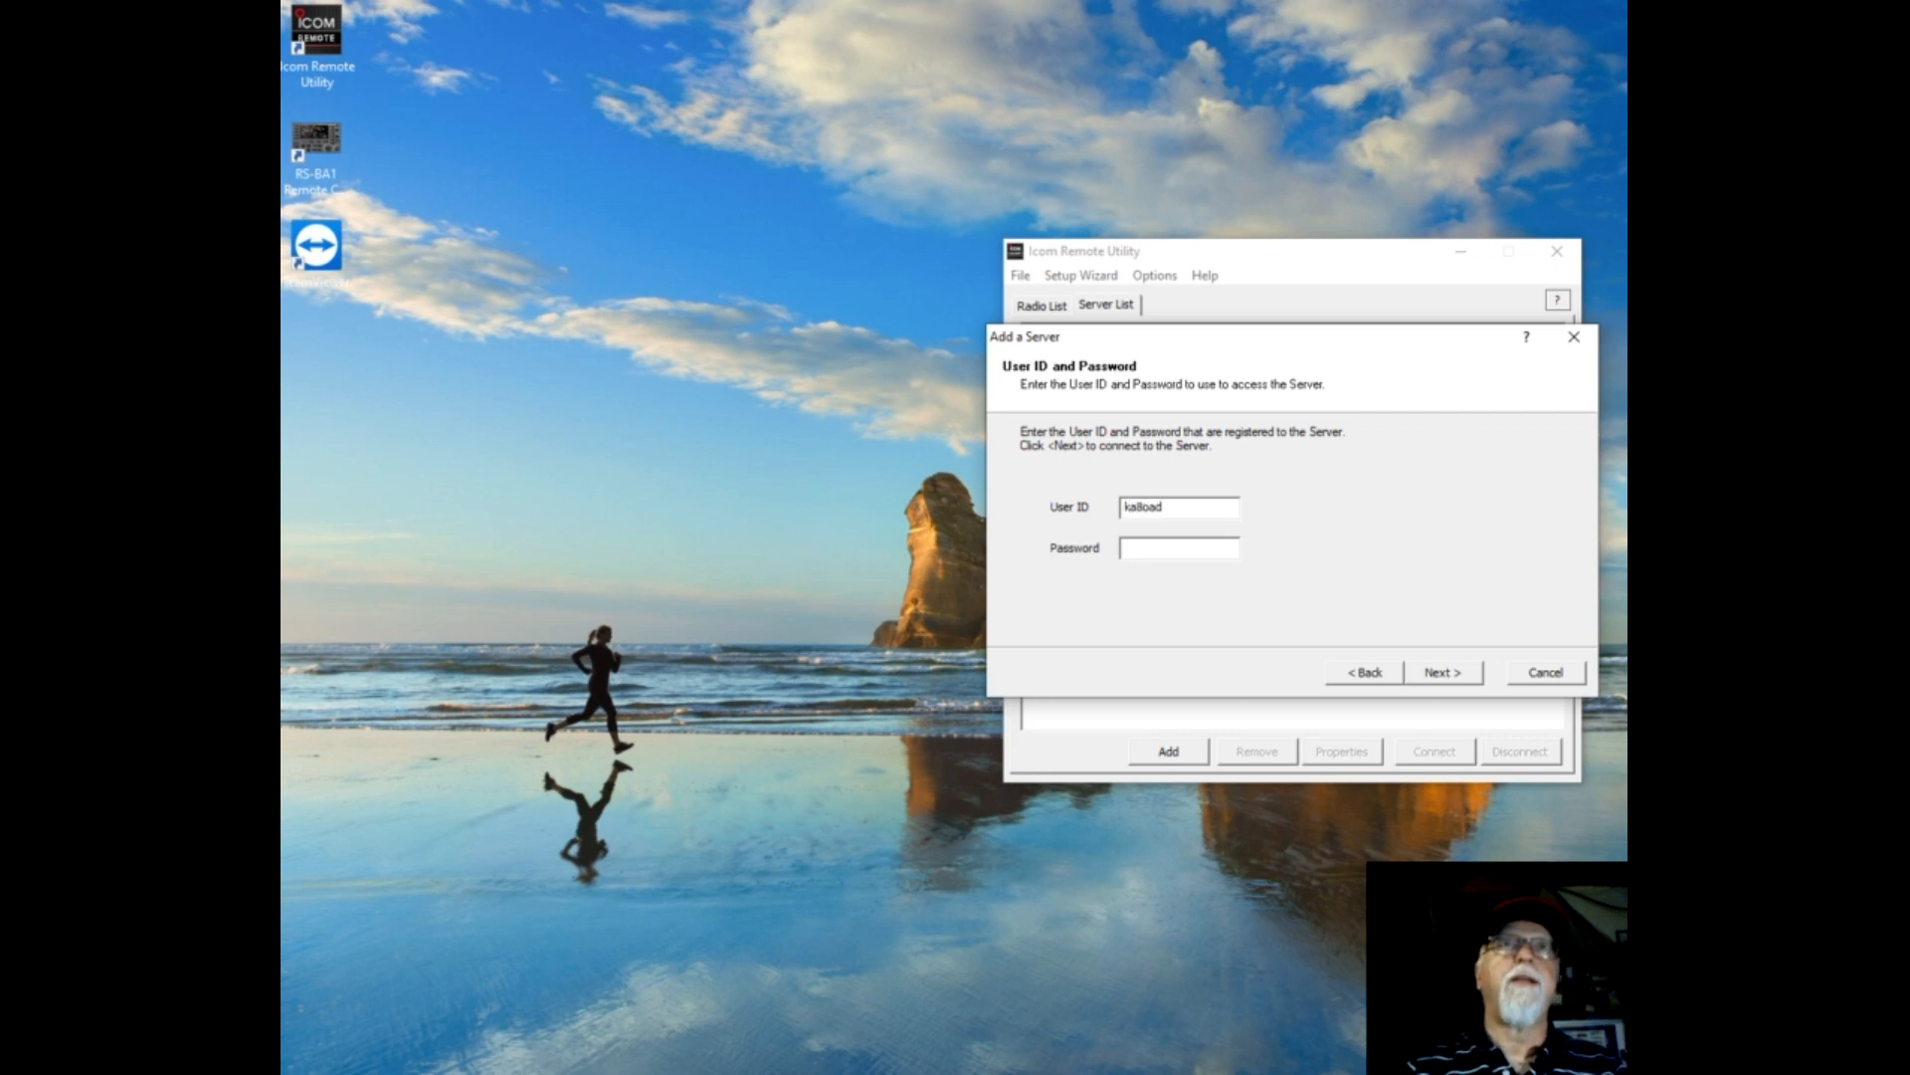
click(1131, 549)
text(************)
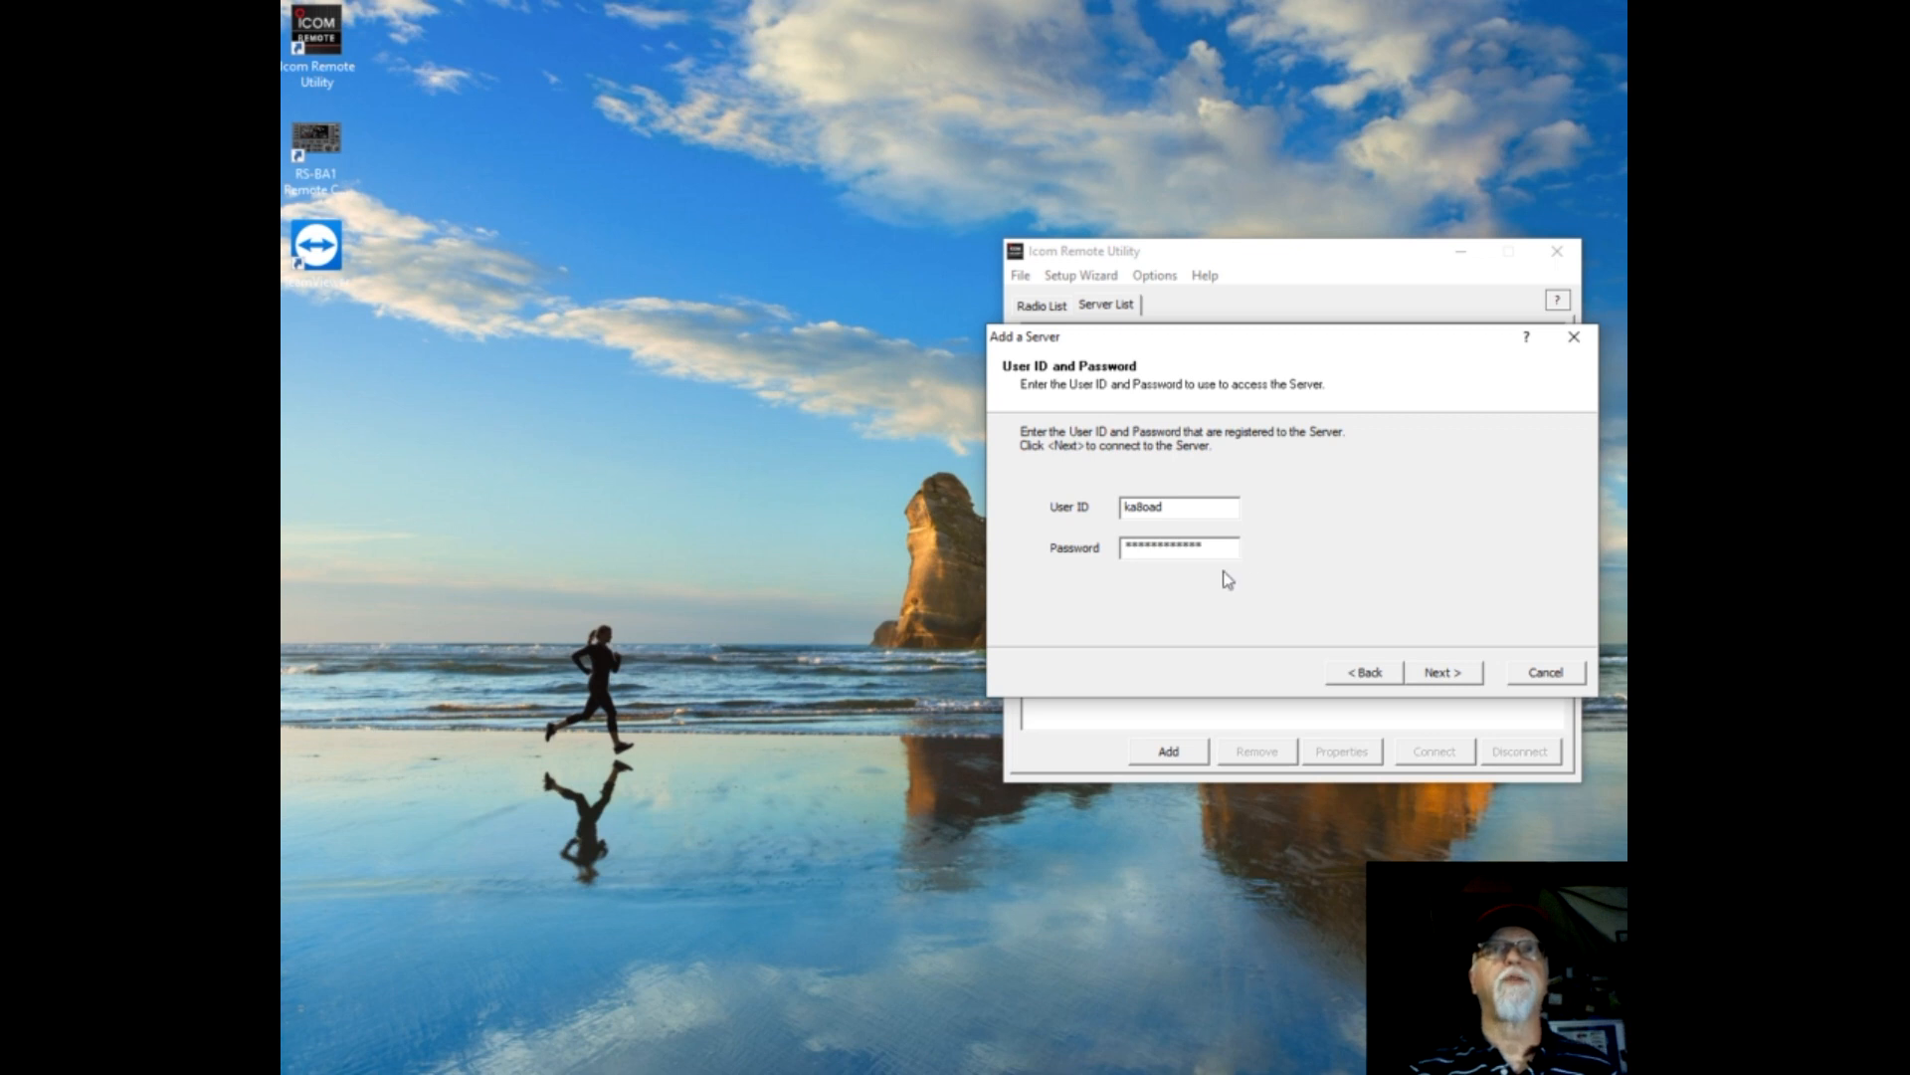
click(1442, 674)
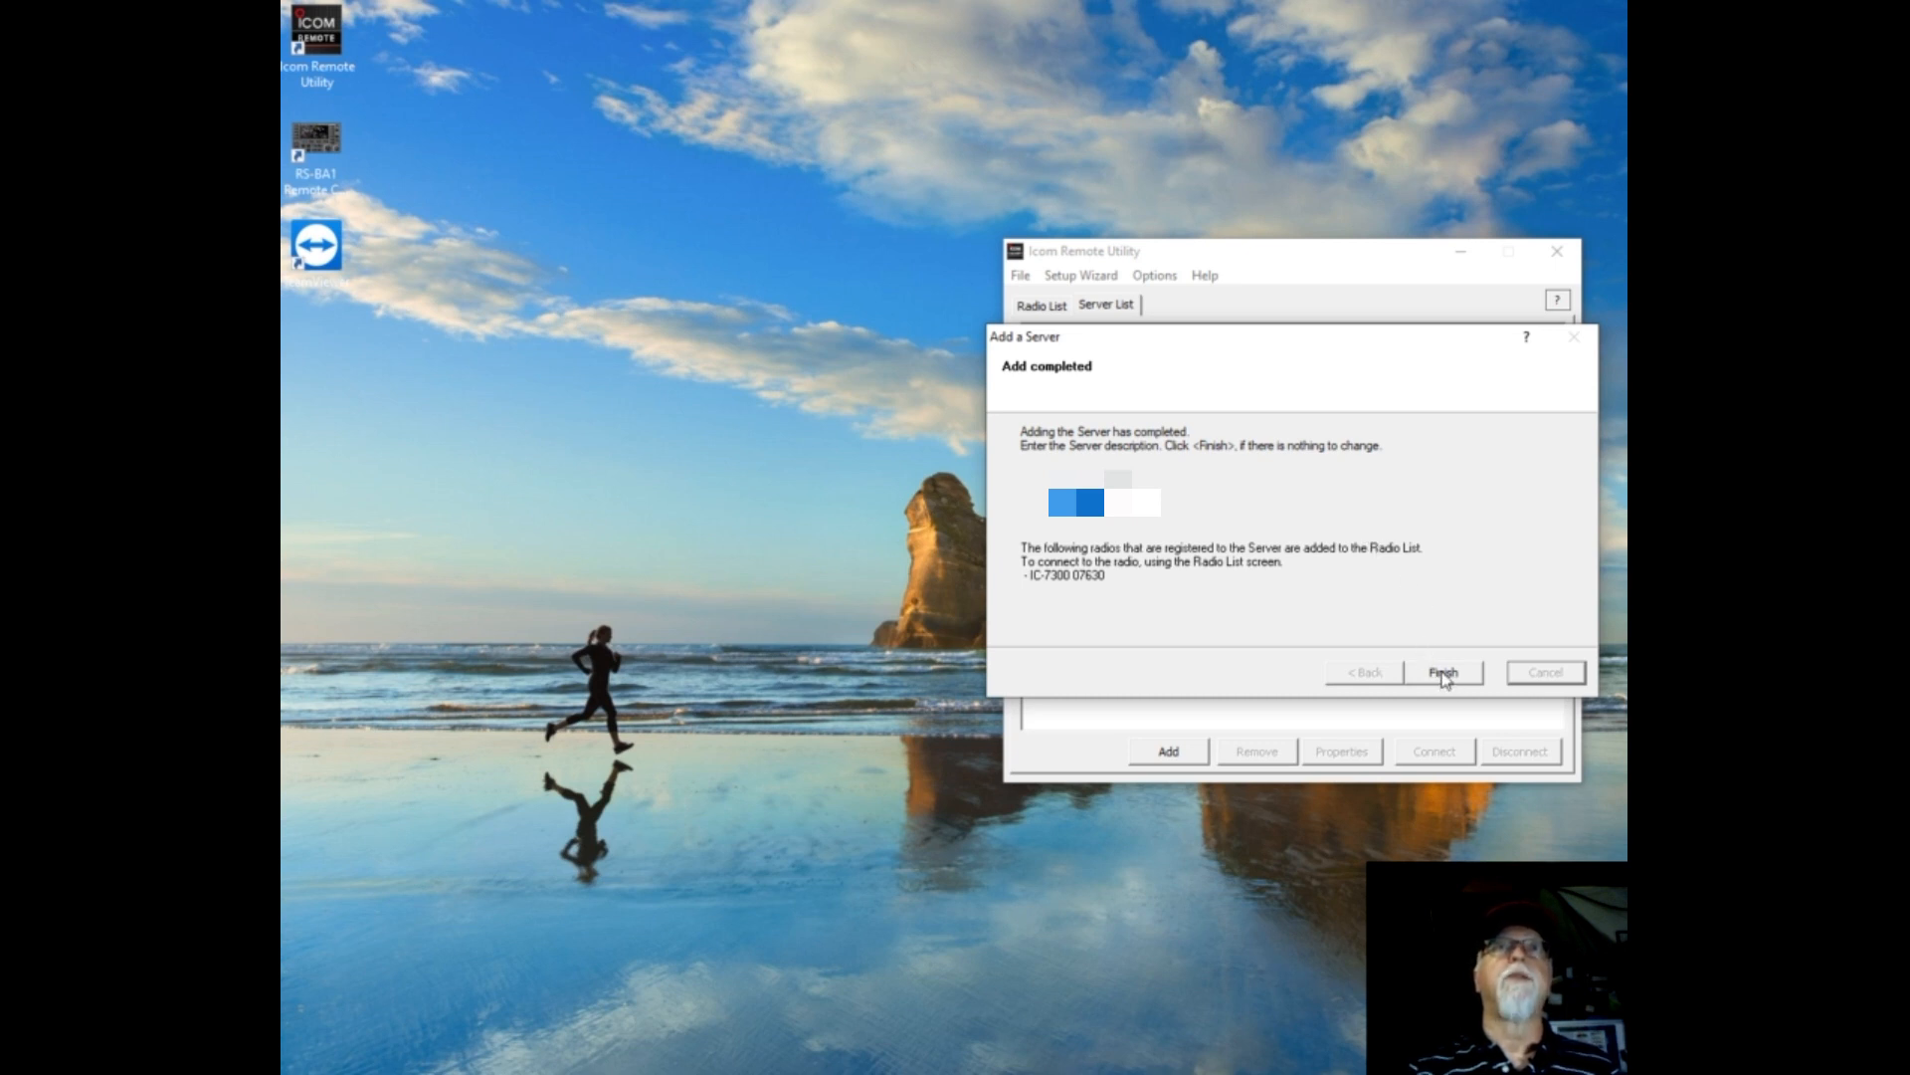
Step: Finish the Add a Server wizard, select IC-7300 07630 in the Radio List, and open its Settings
click(1443, 675)
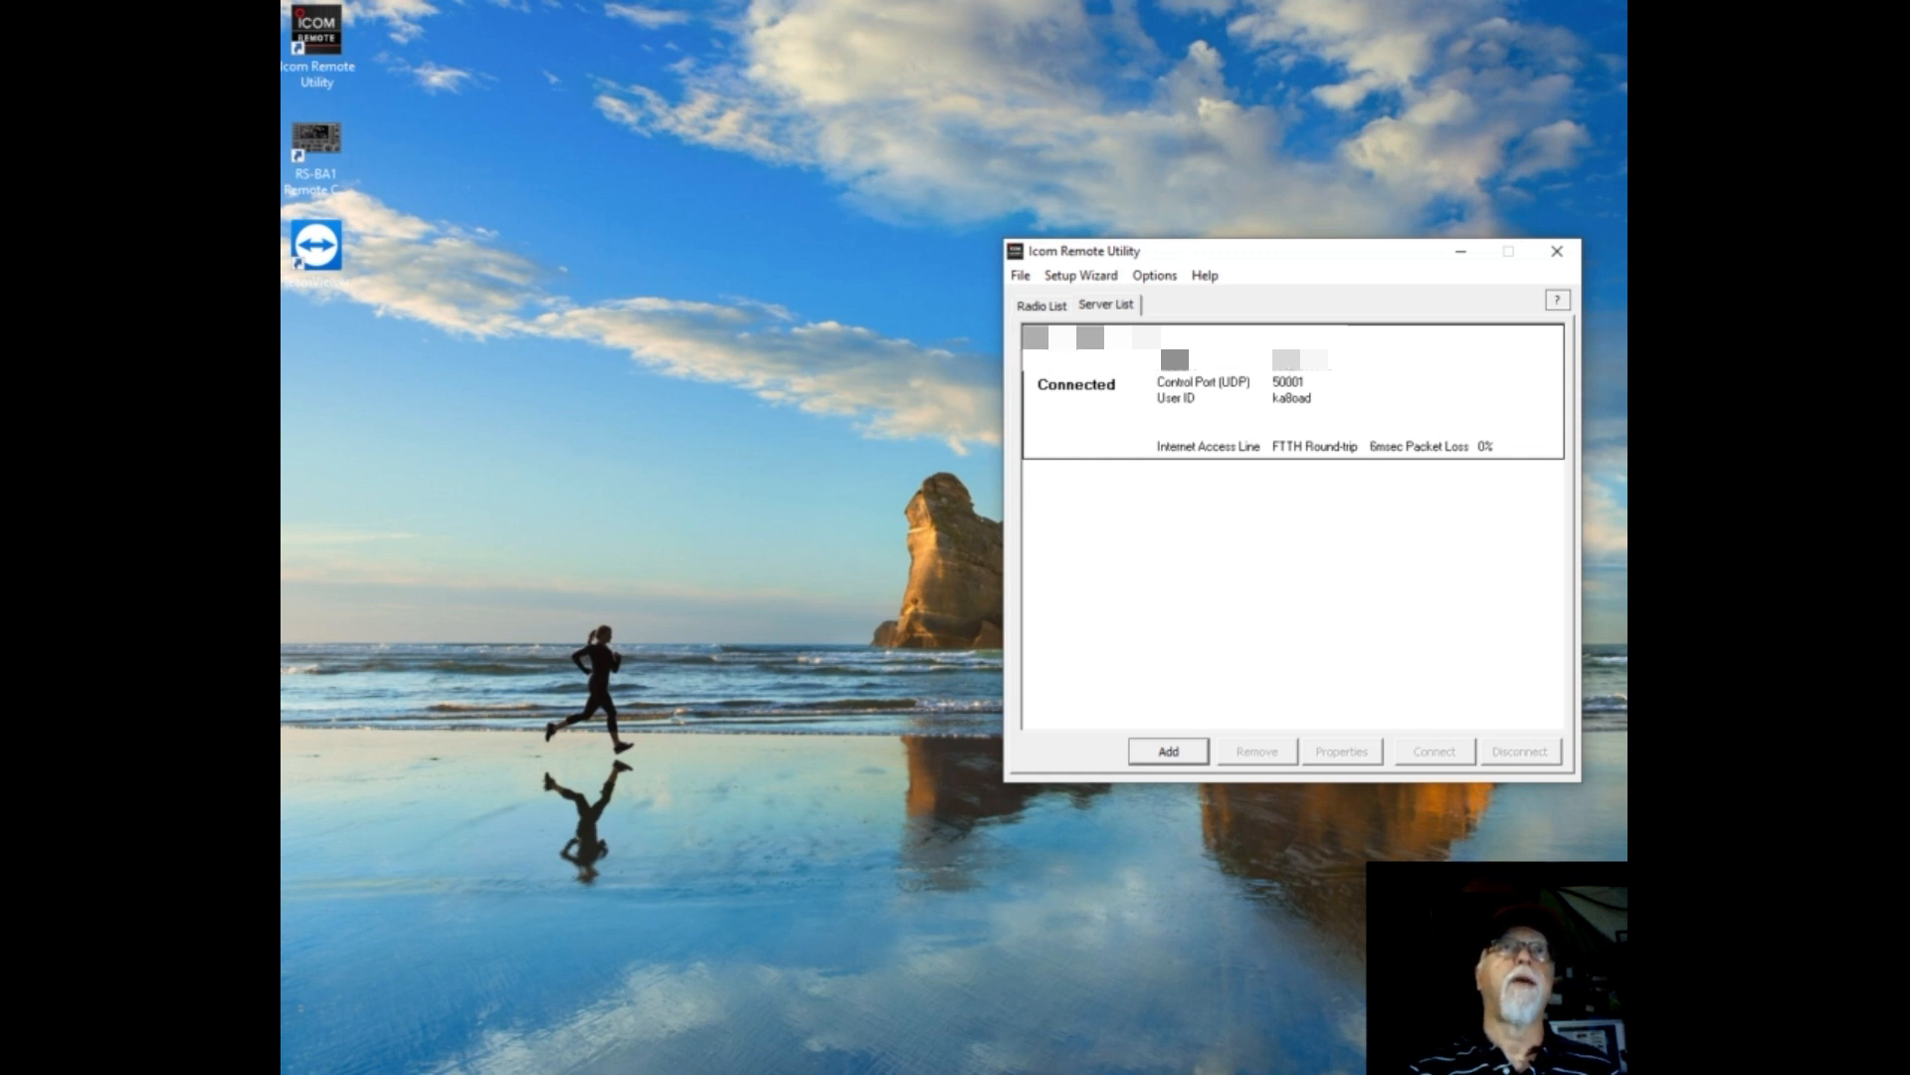
click(1042, 307)
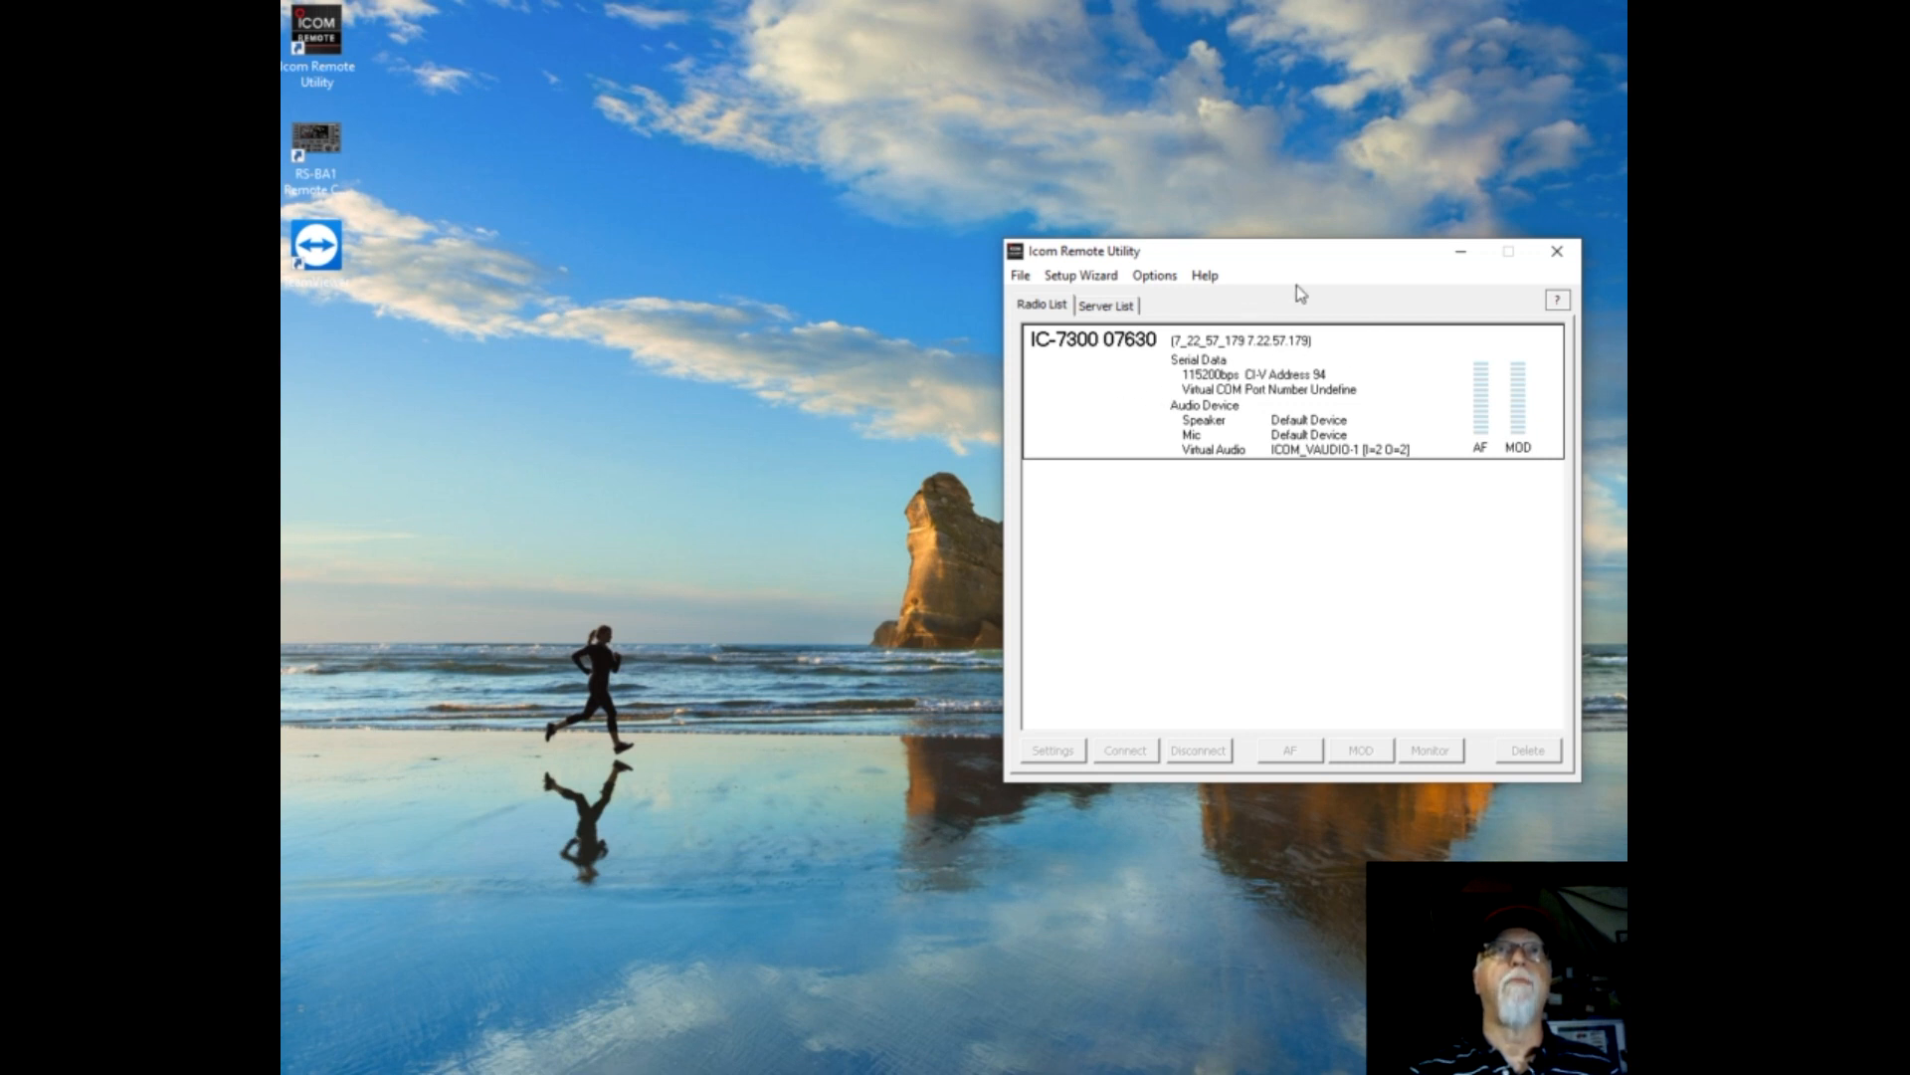
click(1098, 410)
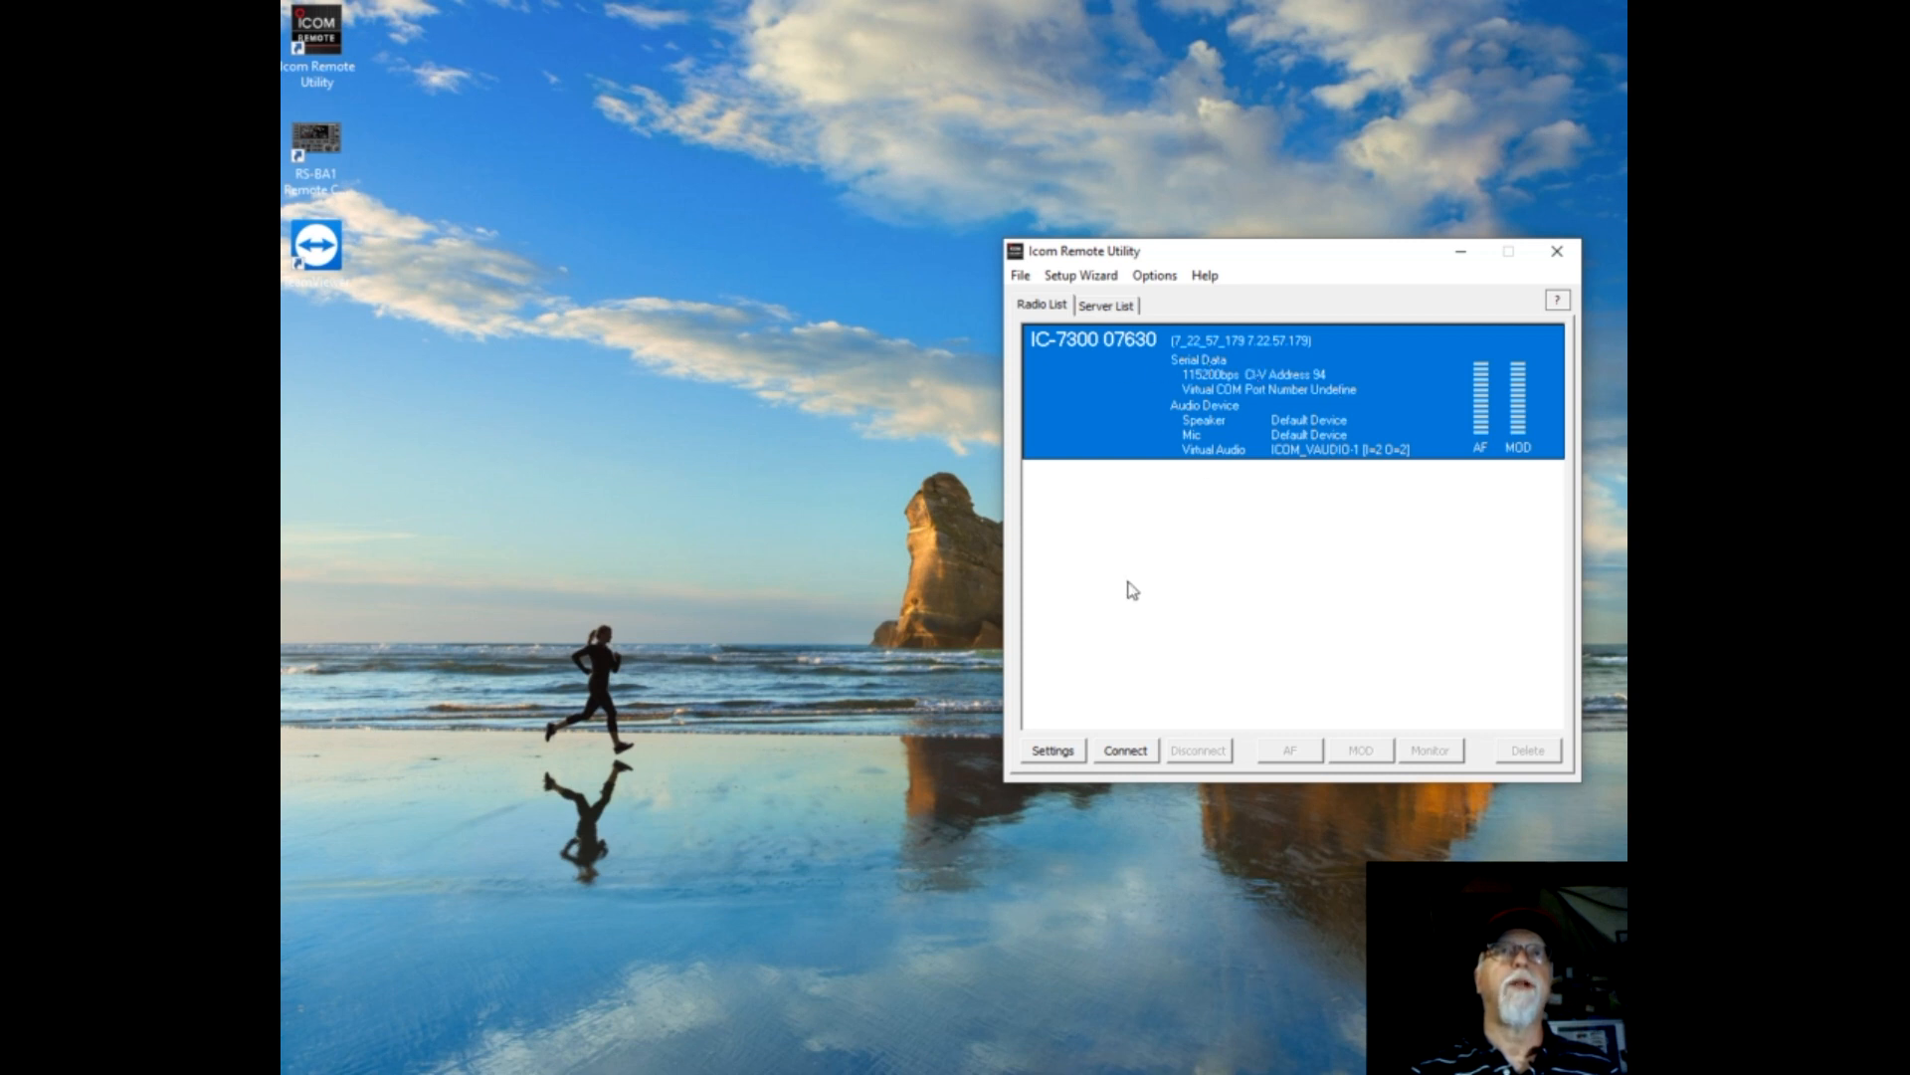
click(1053, 752)
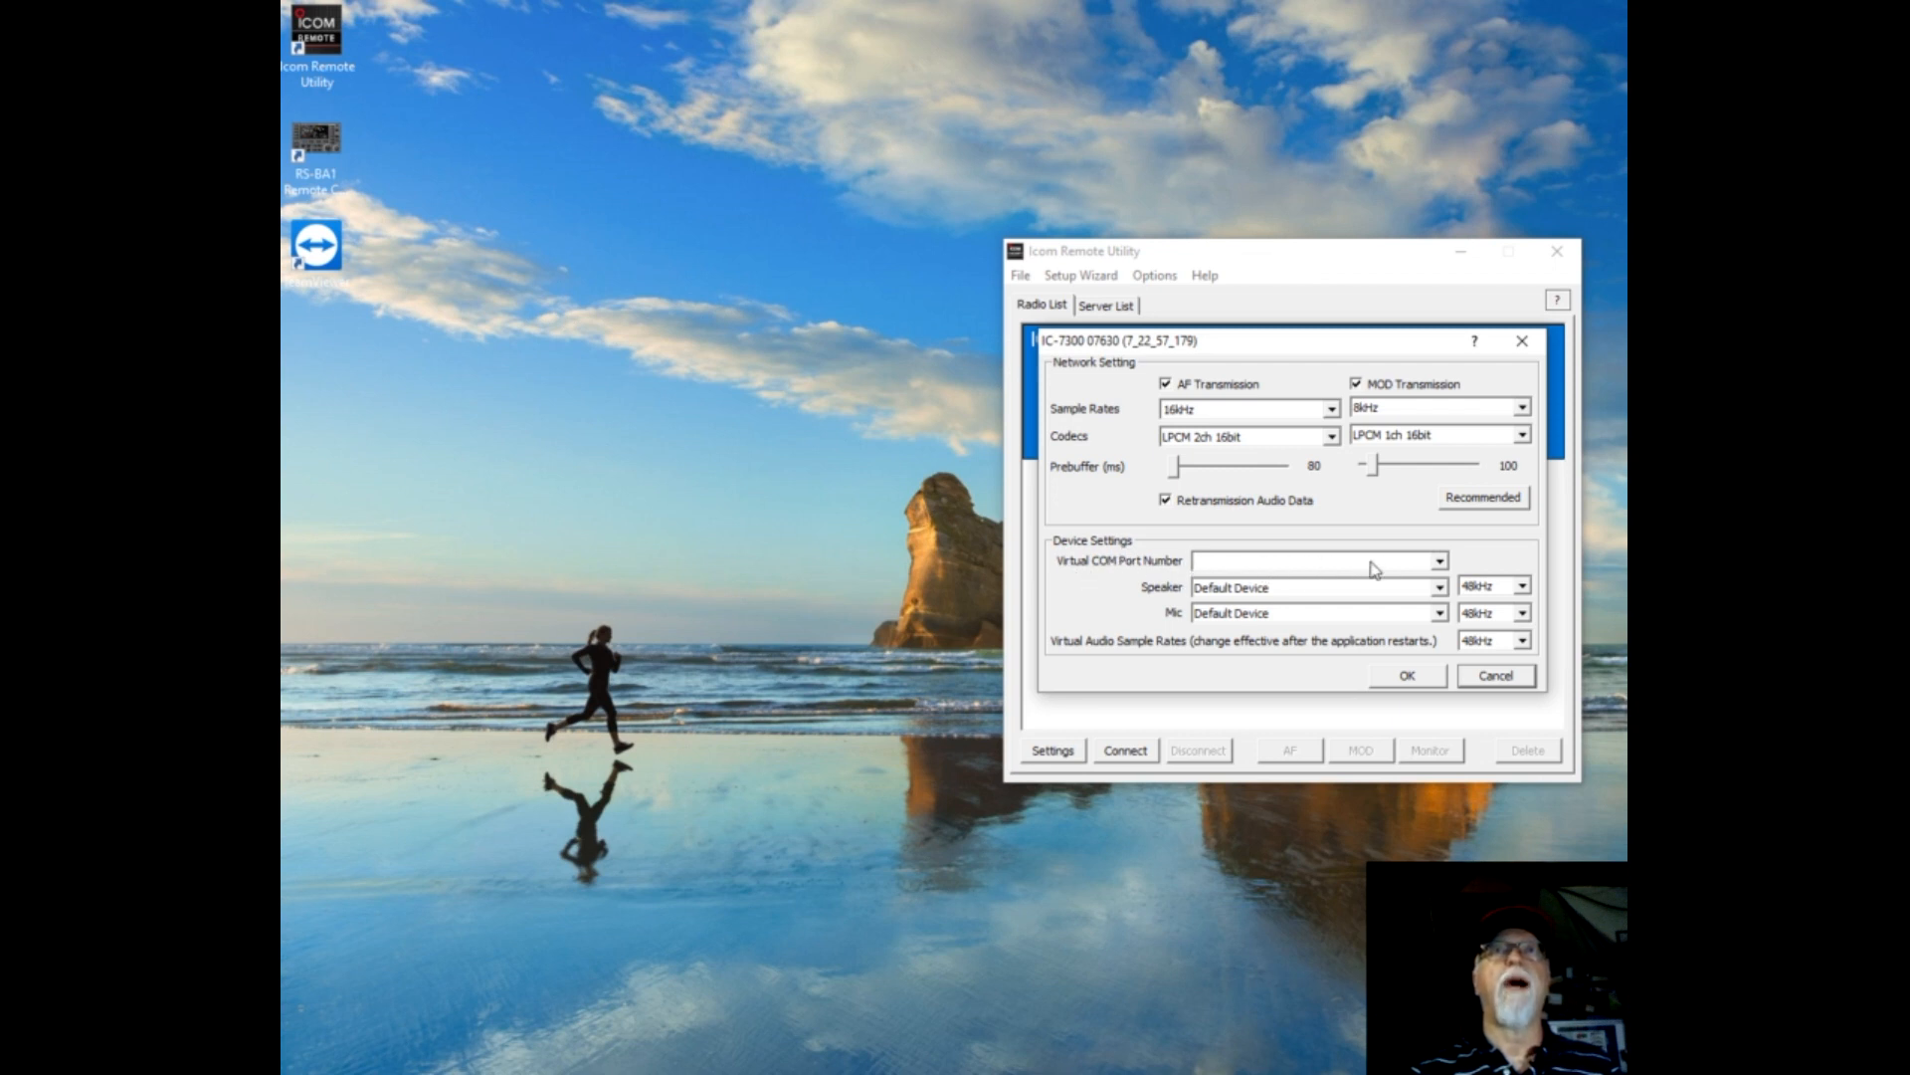
Step: Set the IC-7300's Virtual COM Port Number to COM18 and save the settings
click(1440, 562)
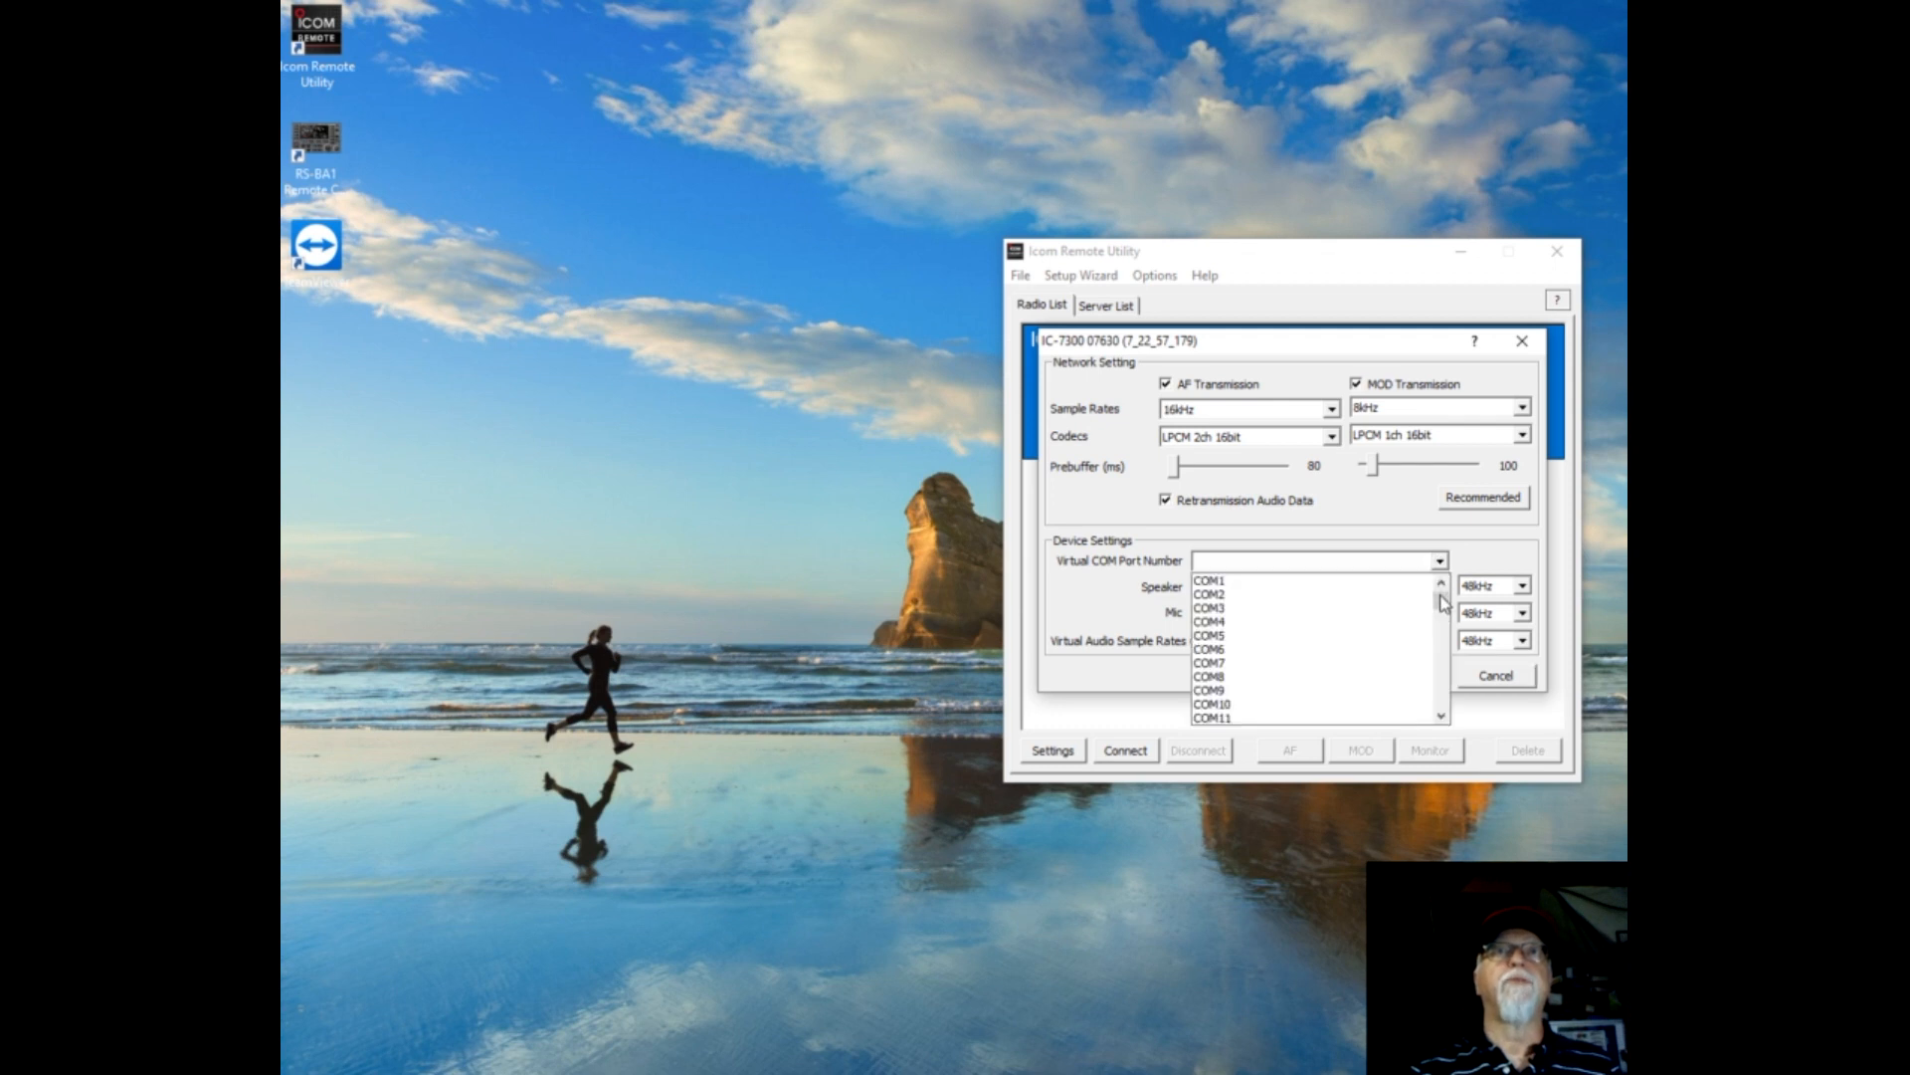
click(1442, 606)
scroll(1442, 606, up, 1)
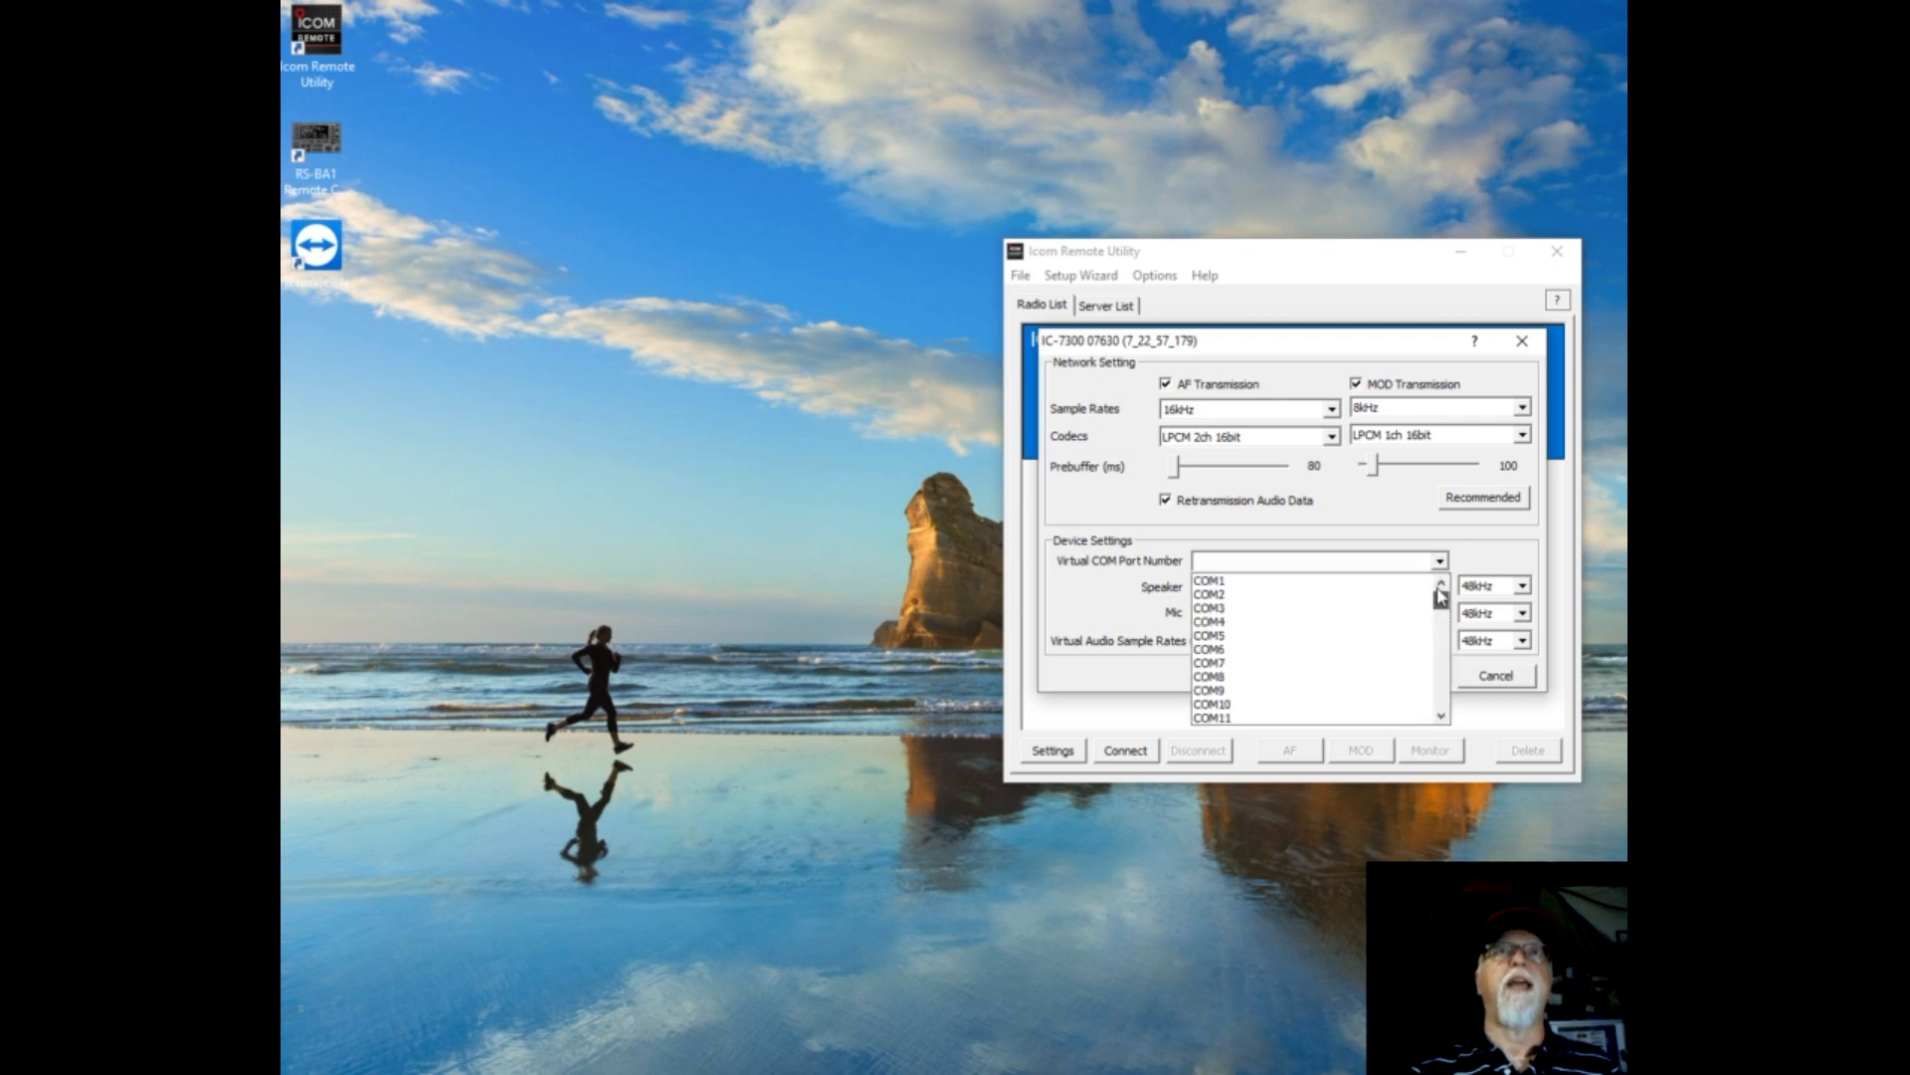
scroll(1442, 602, up, 3)
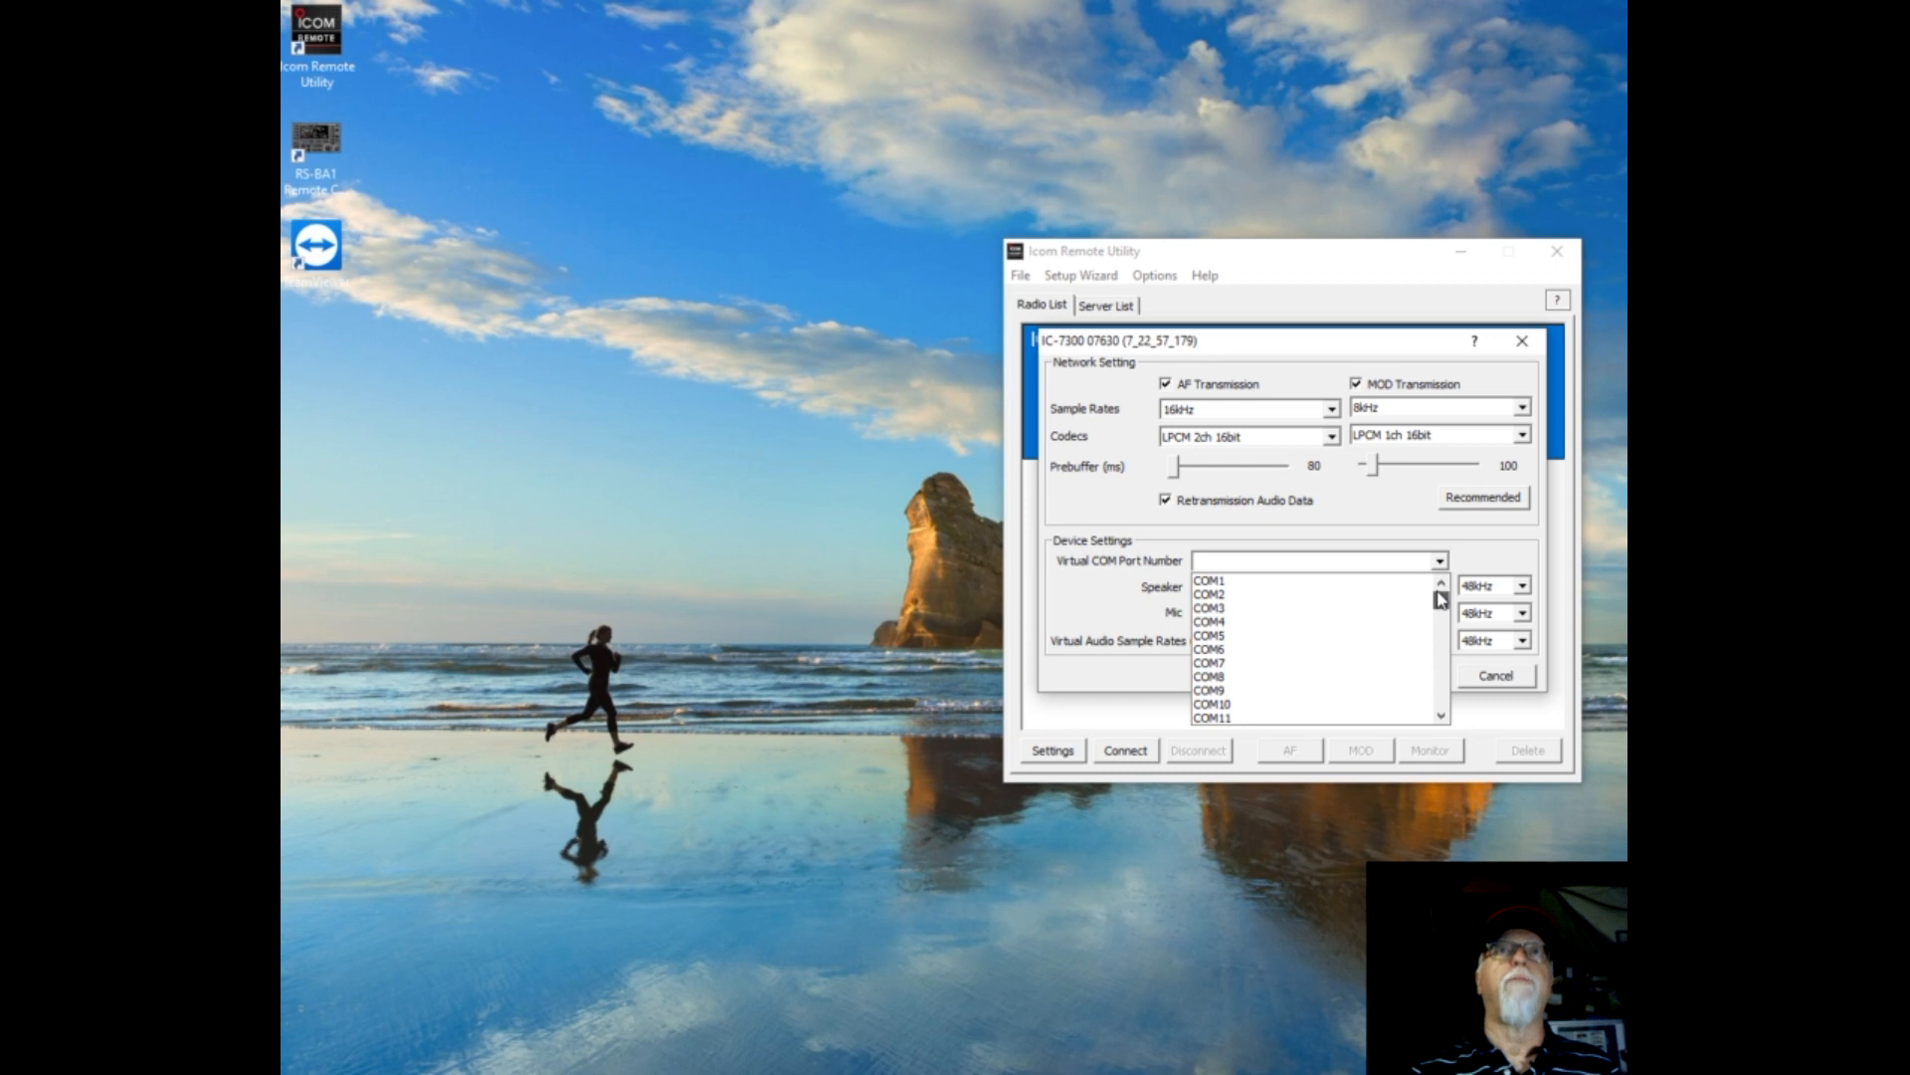
click(1442, 717)
click(1442, 716)
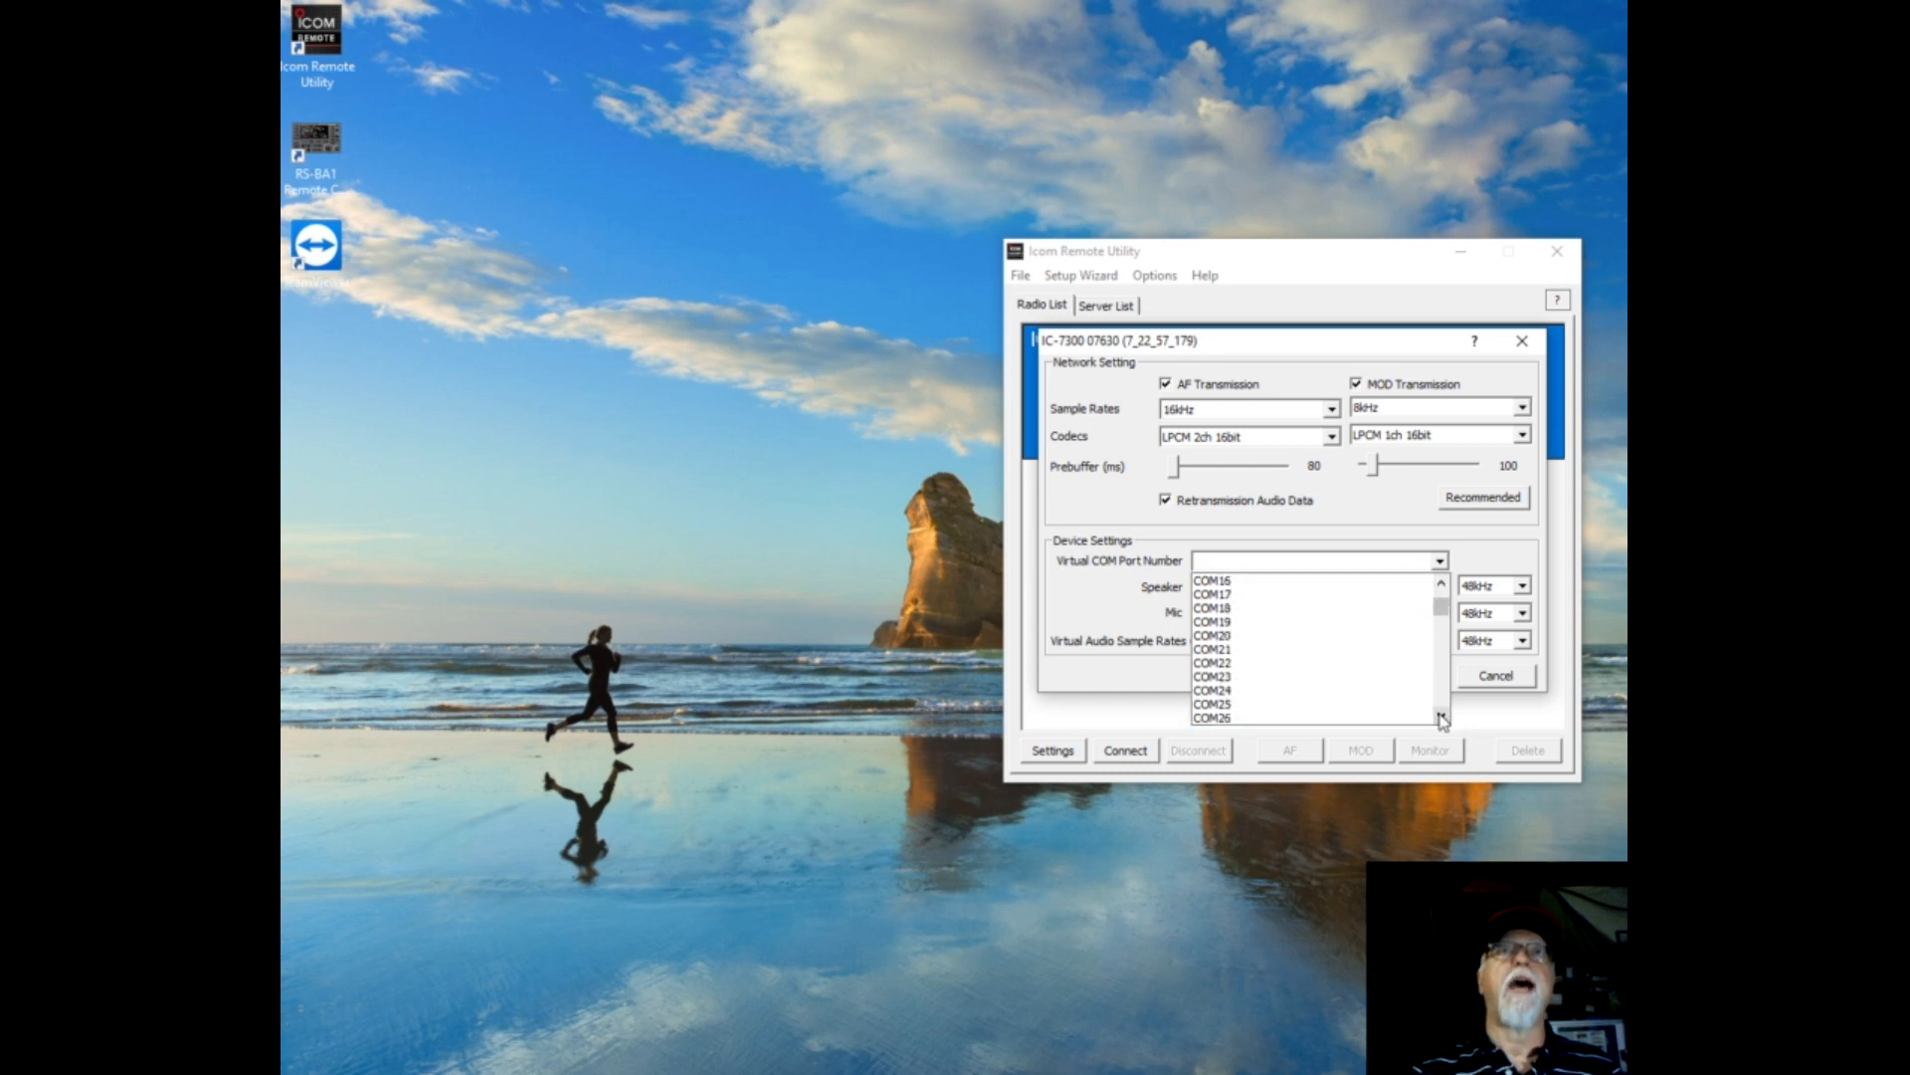
click(1442, 585)
click(1442, 585)
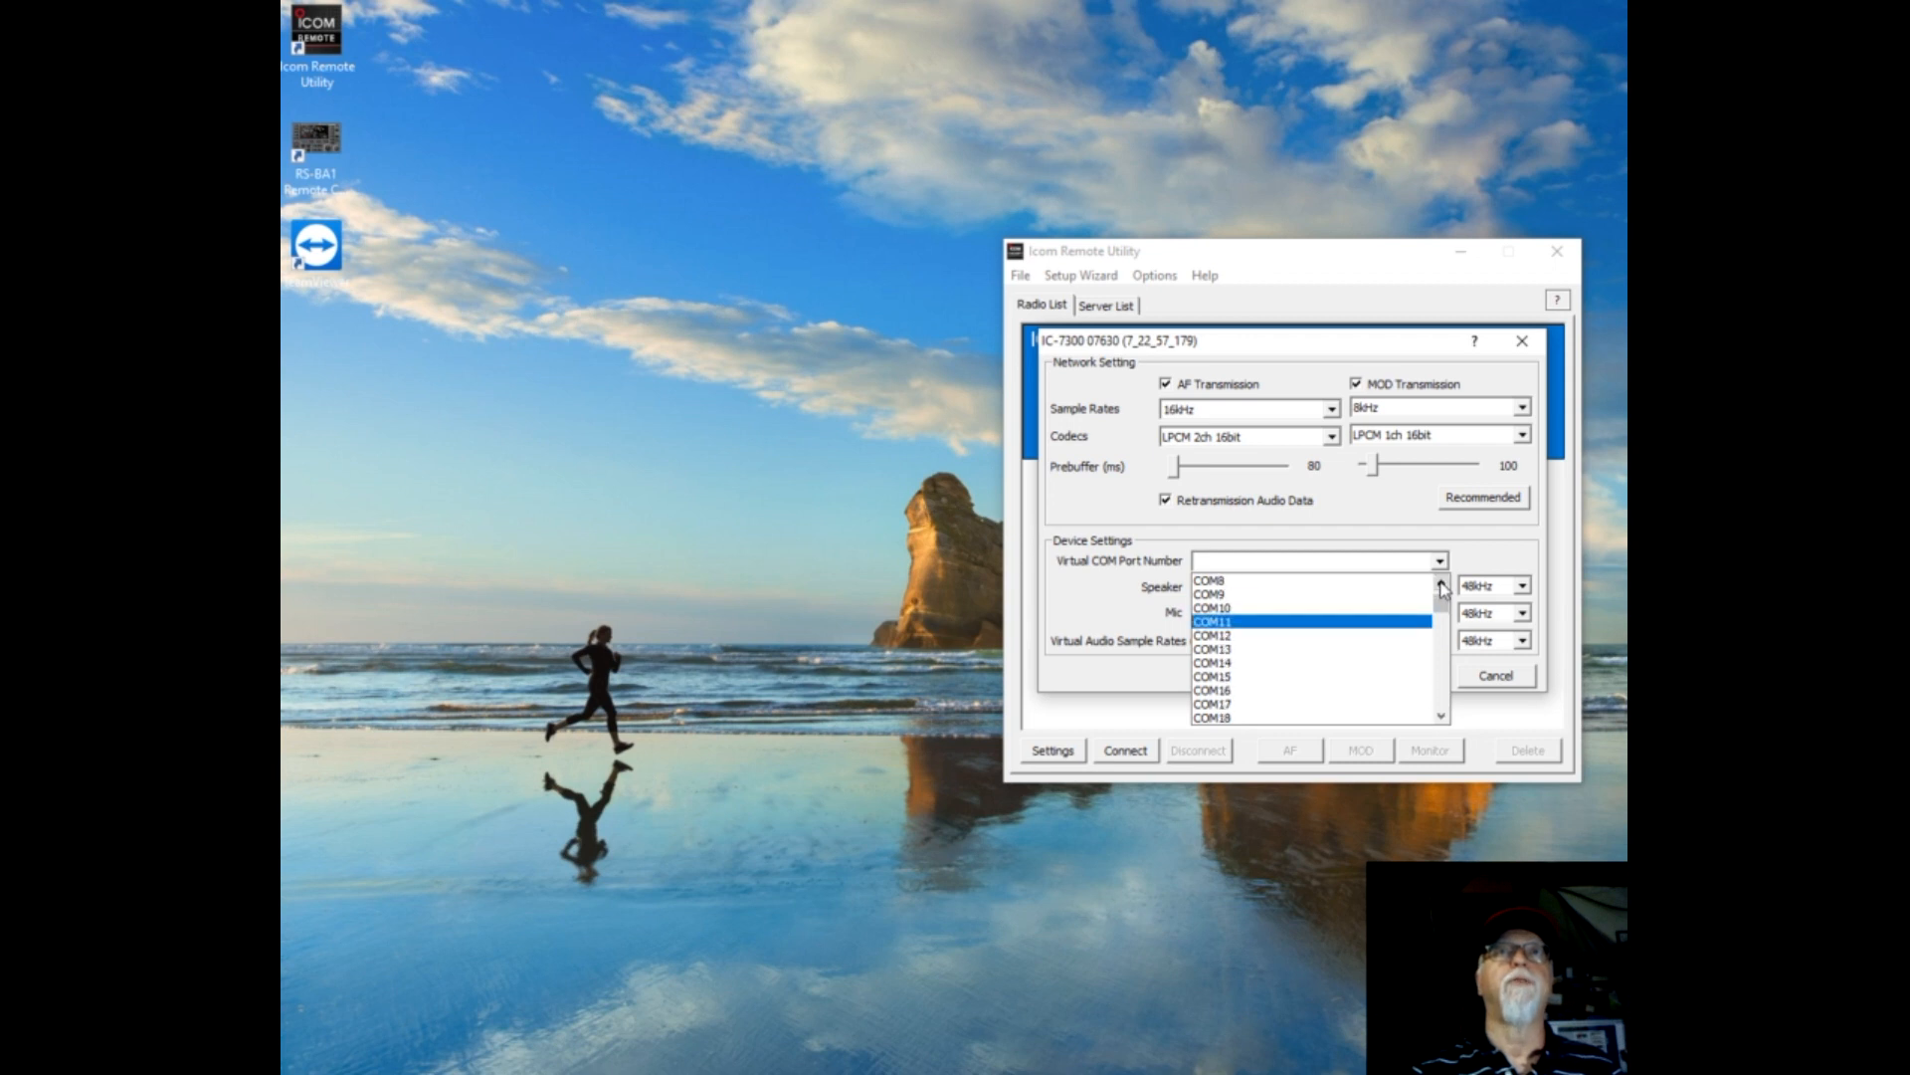
click(1443, 717)
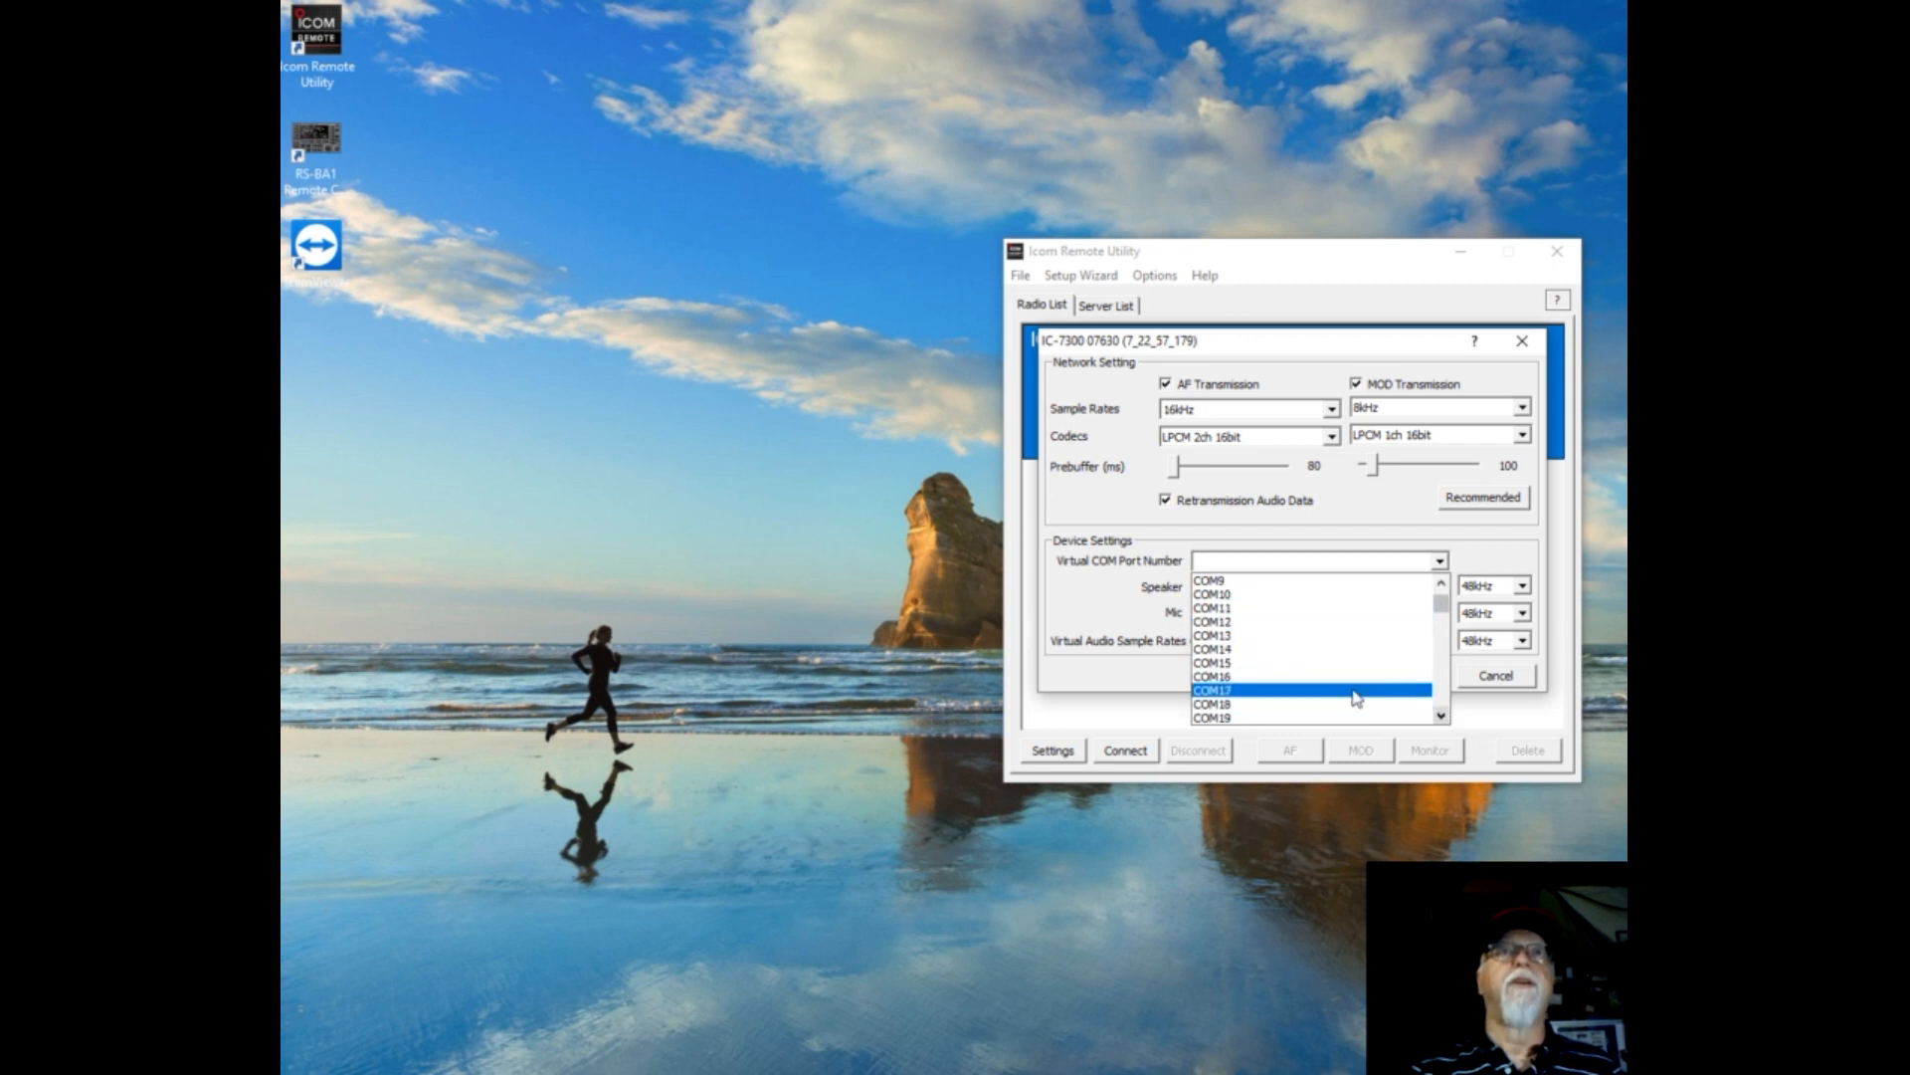
click(1216, 708)
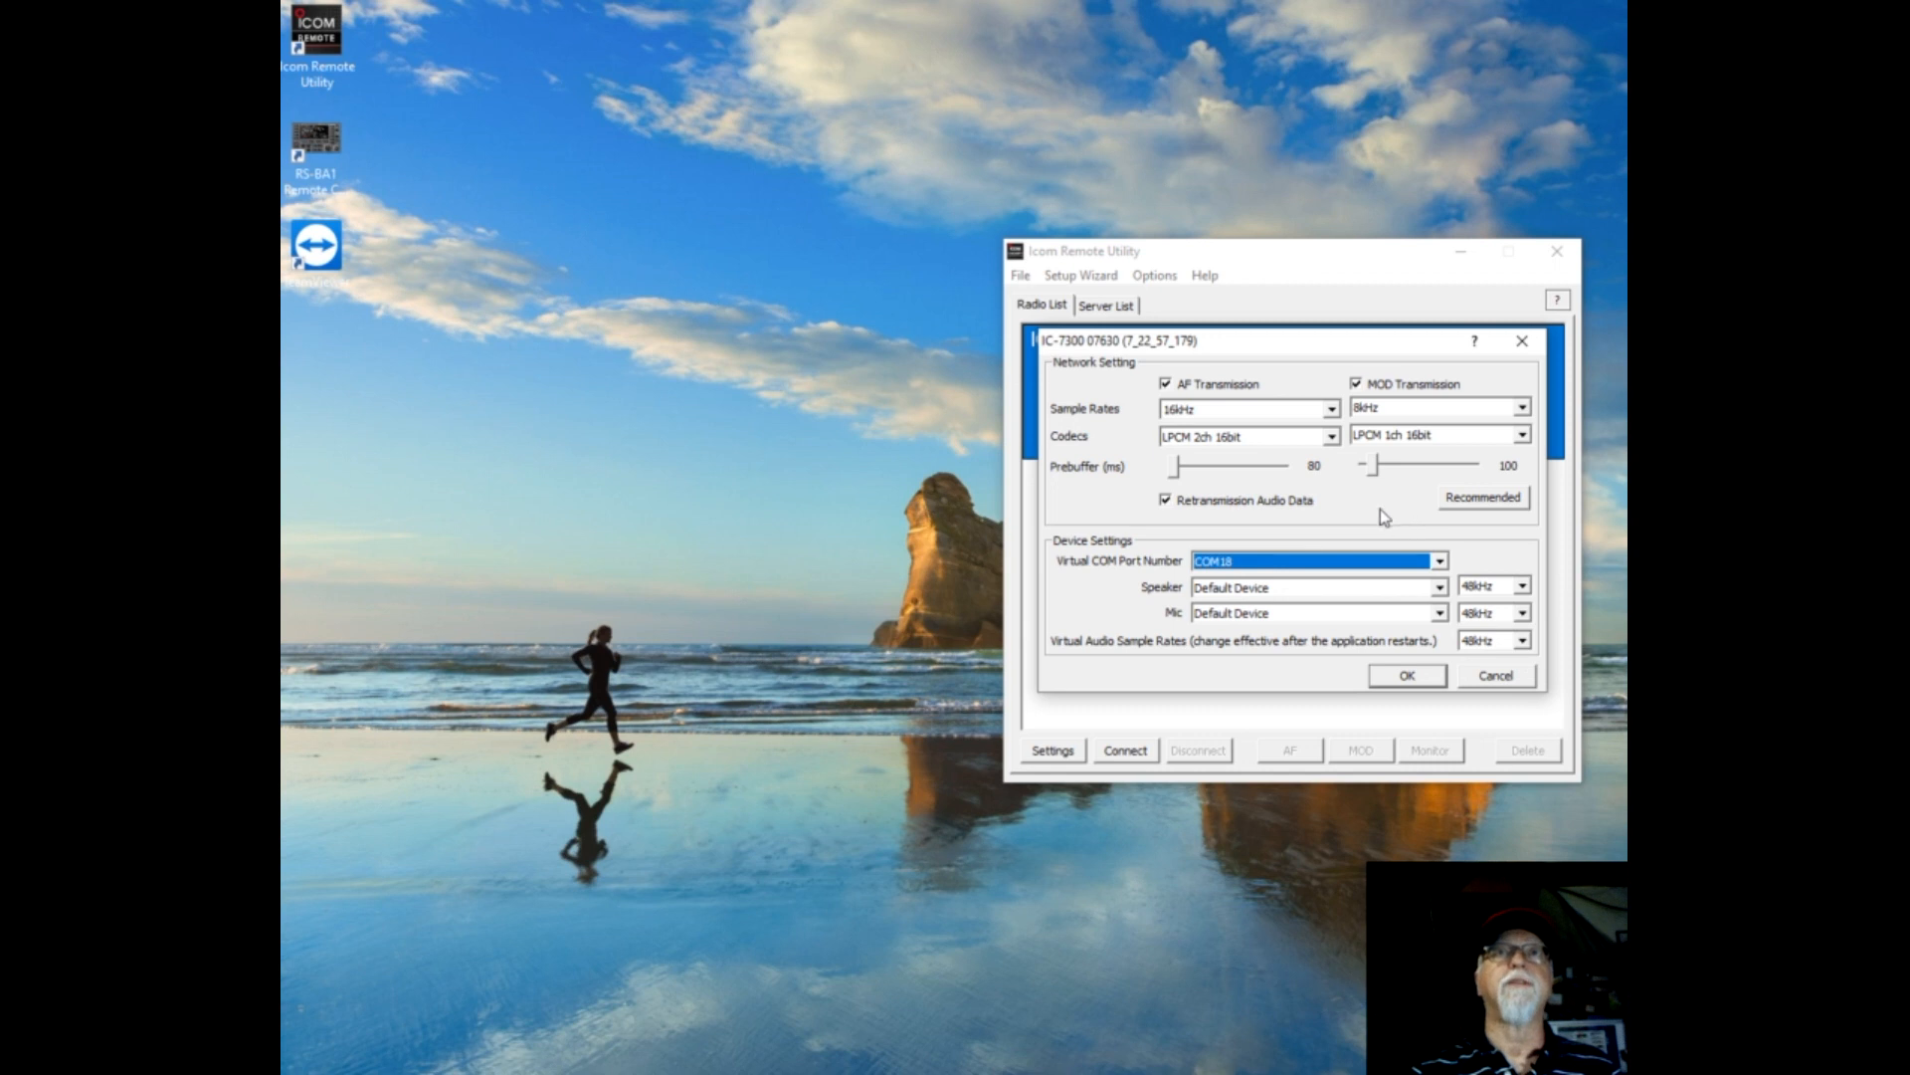
click(1403, 677)
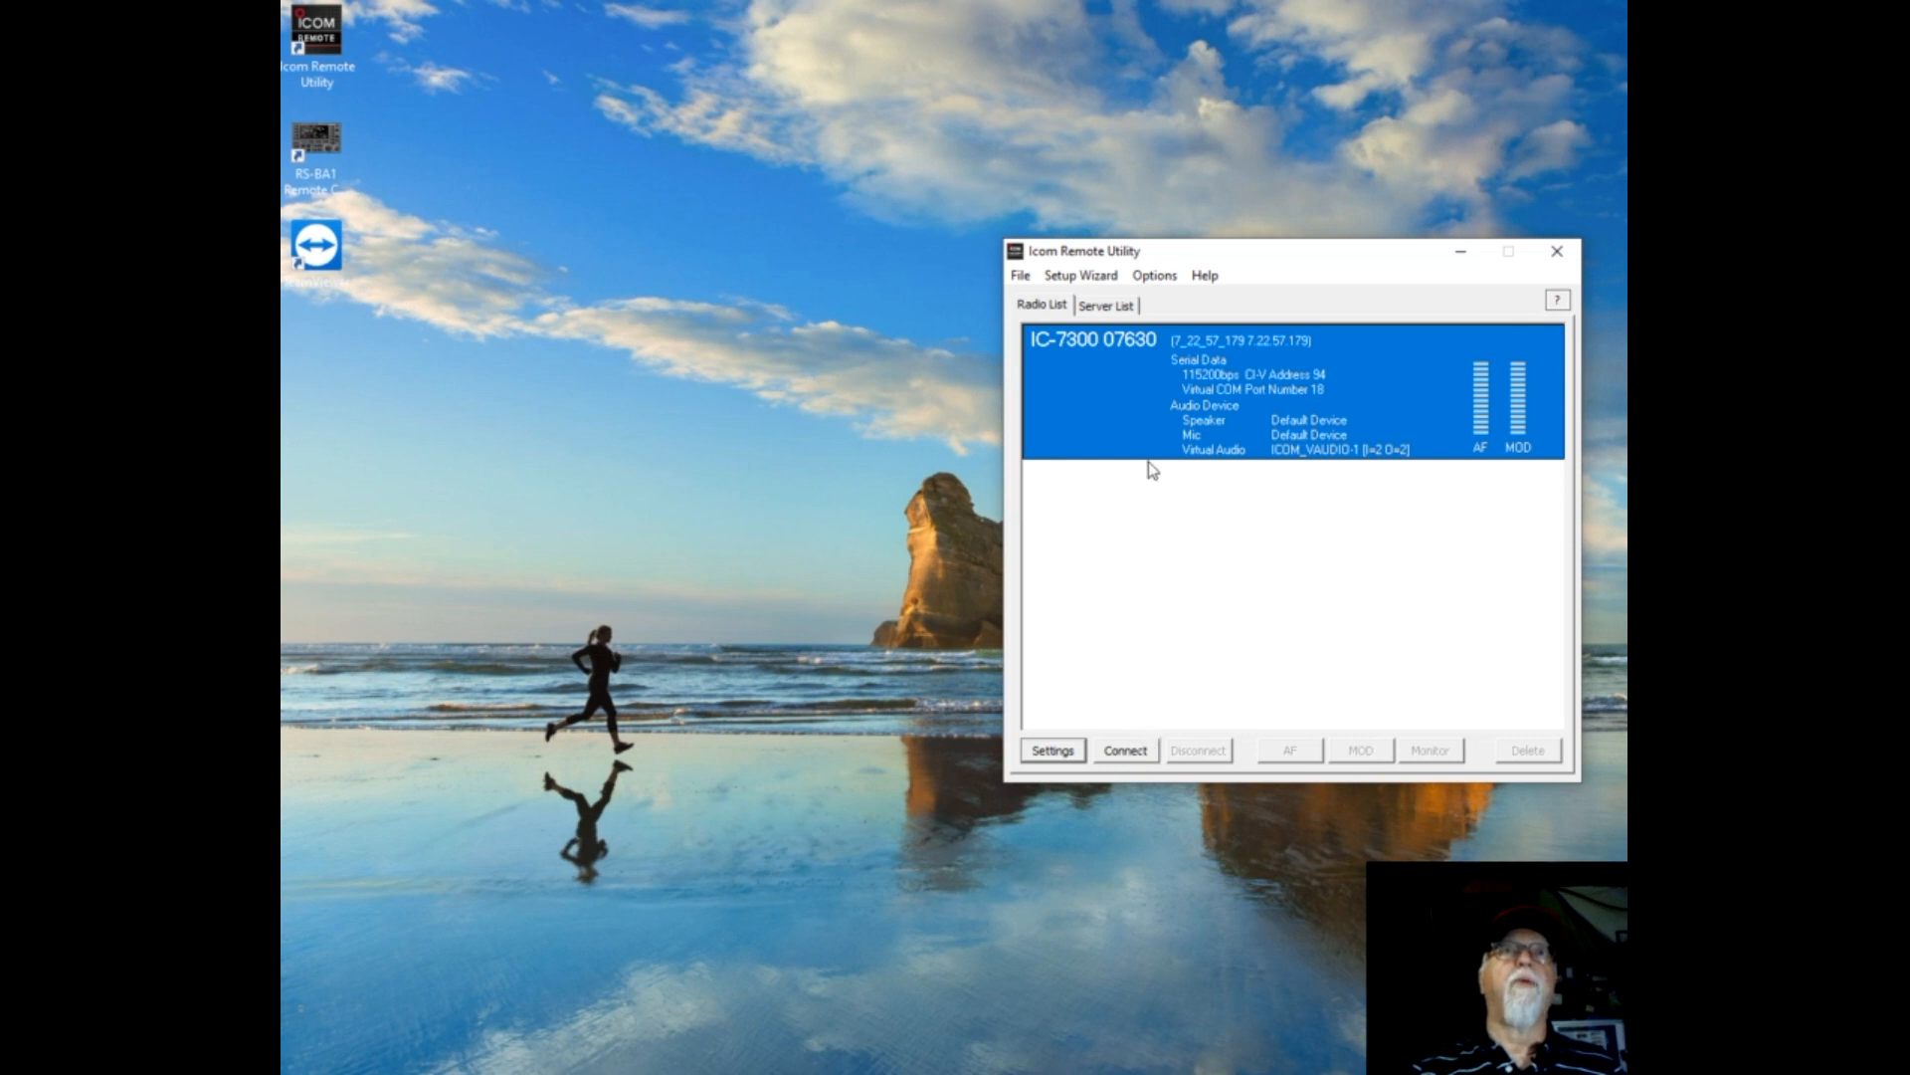
Step: Connect to the IC-7300 07630, dismiss the virtual serial port notice, and launch RS-BA1 Remote Control
click(1125, 751)
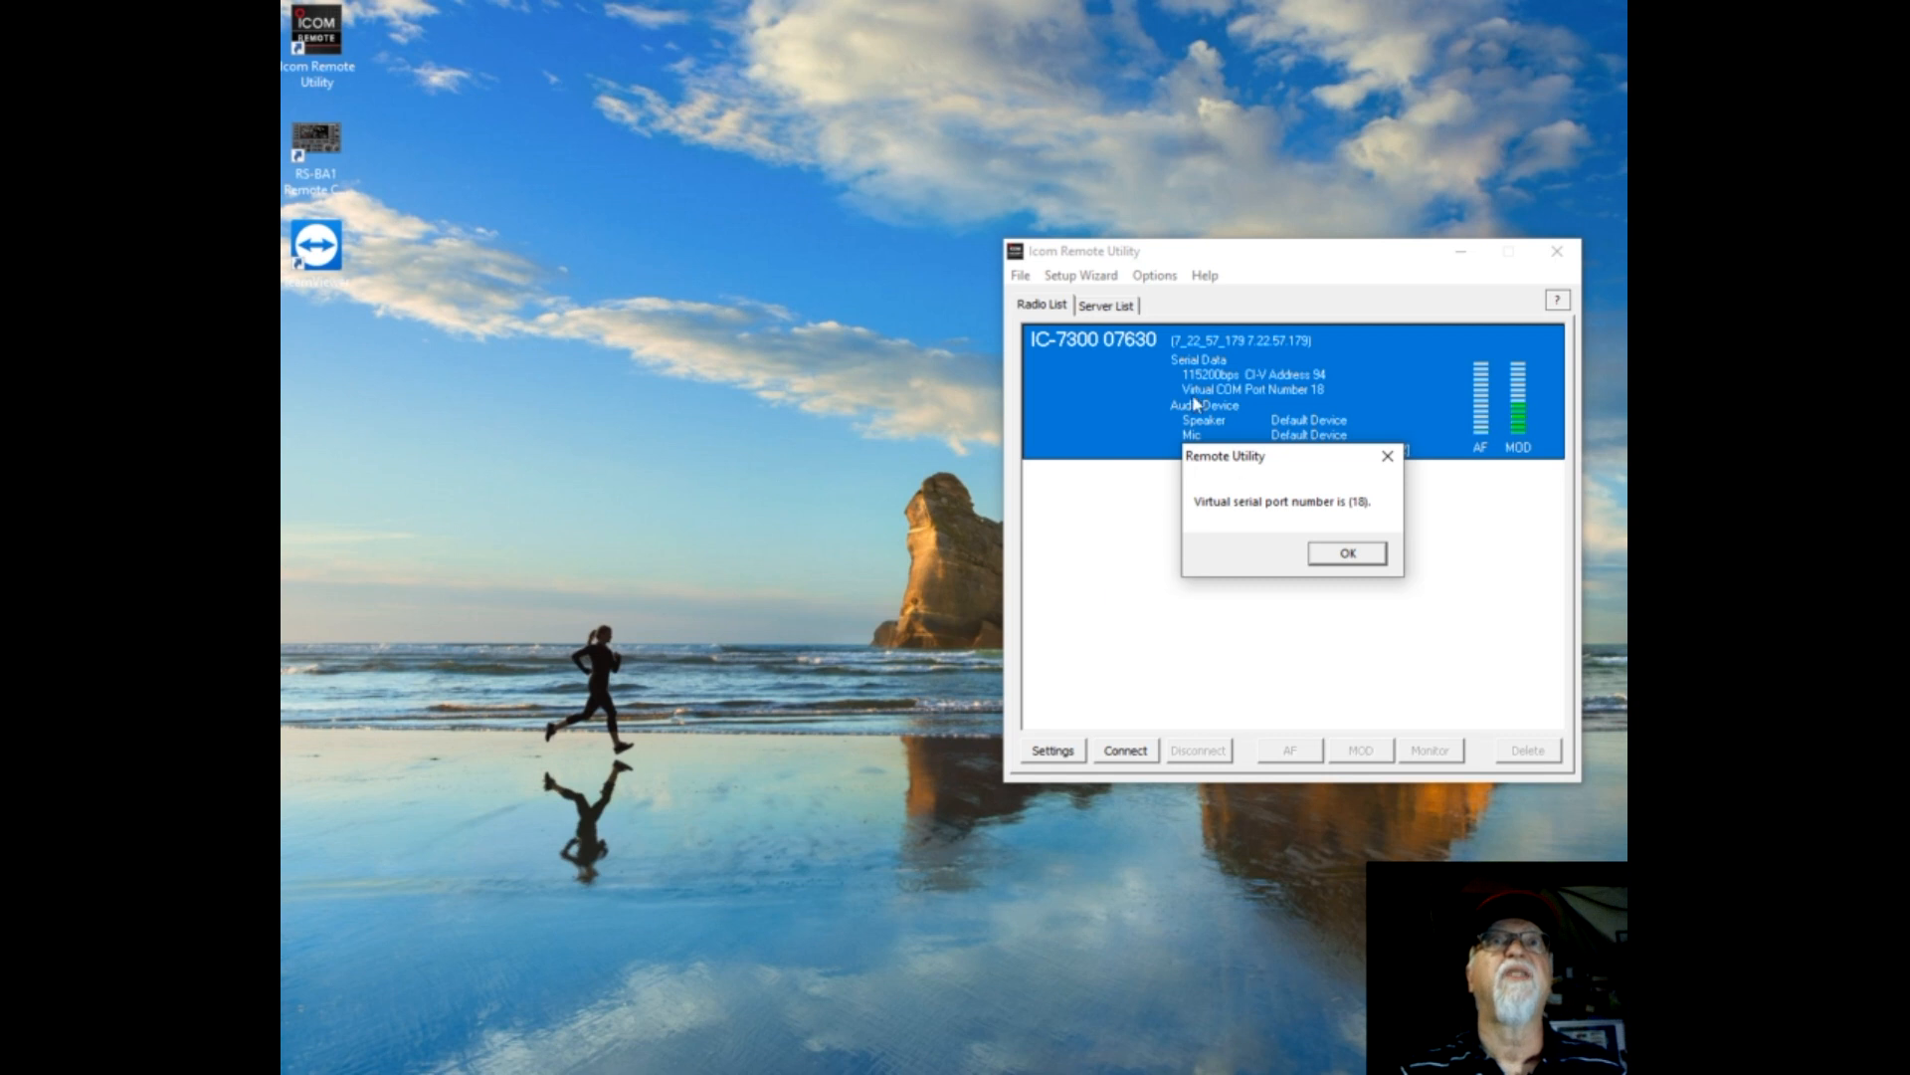
click(1348, 554)
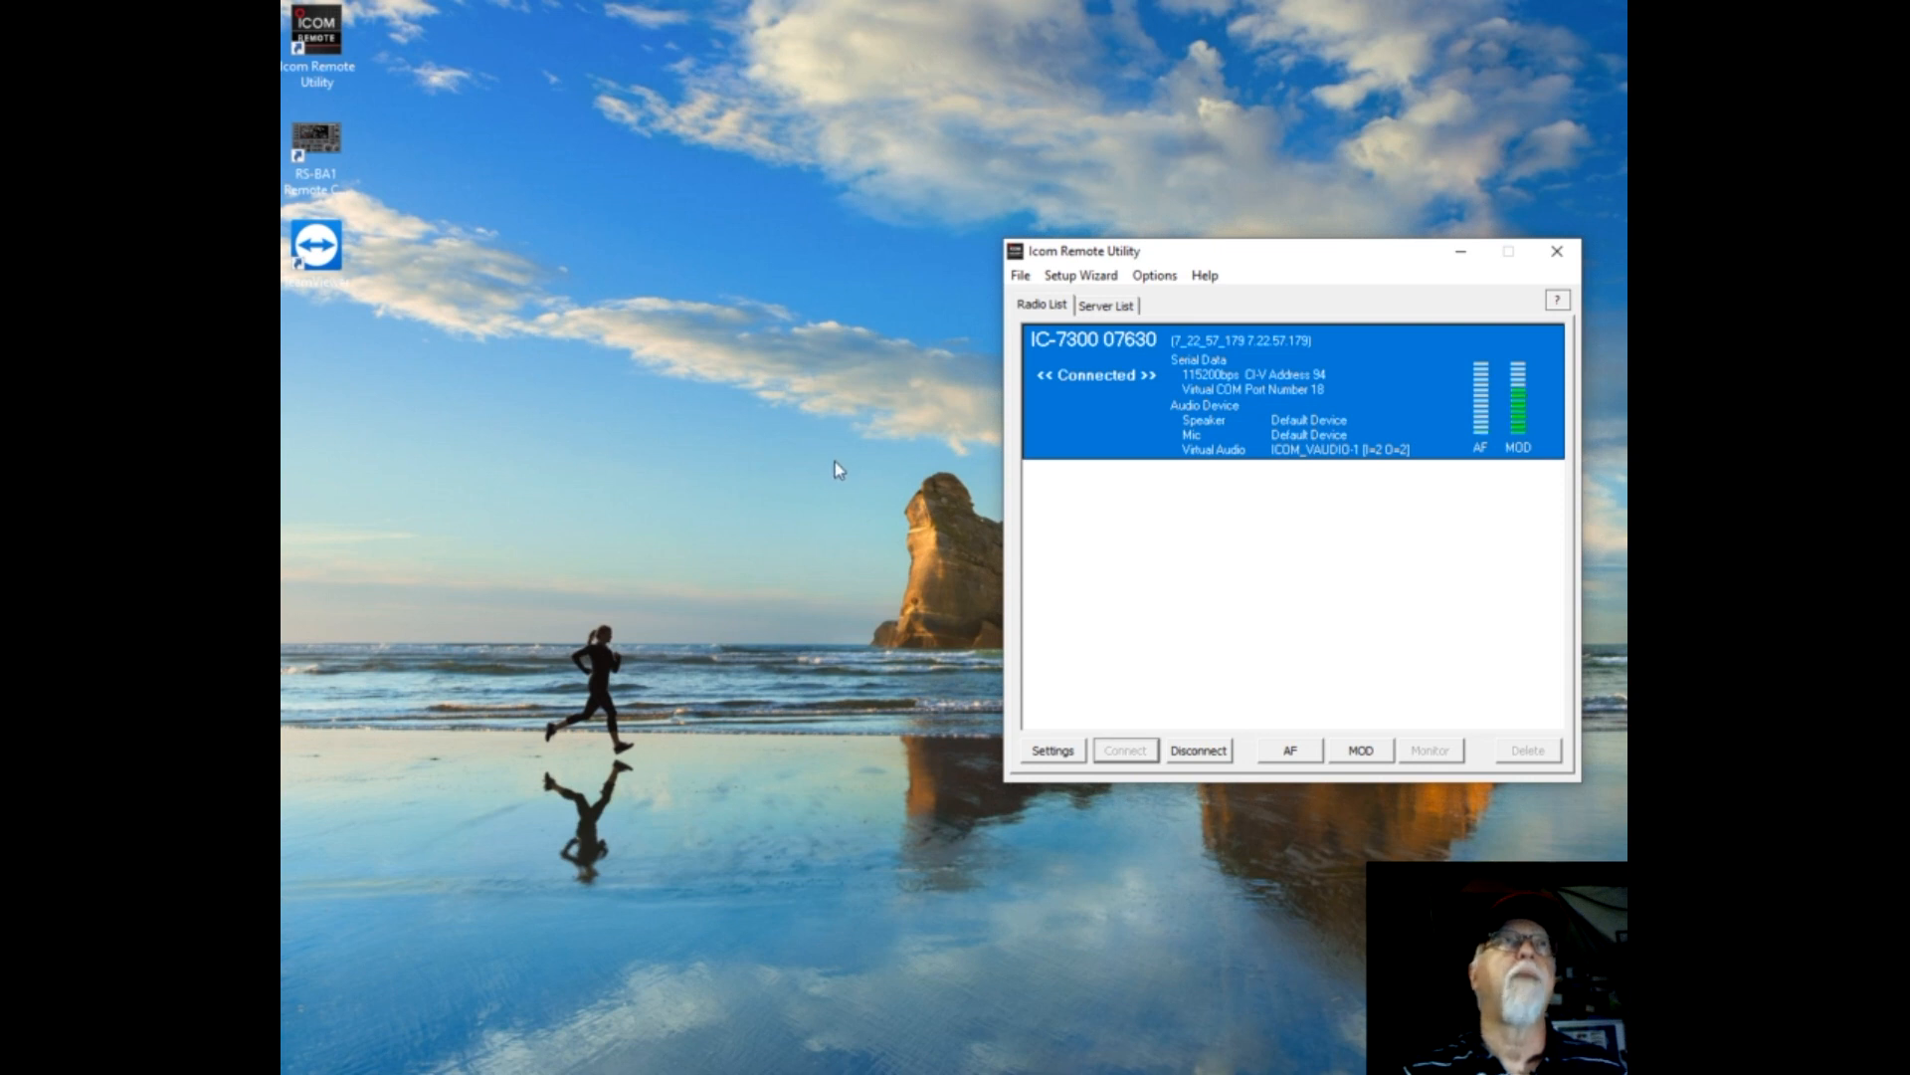
double_click(316, 145)
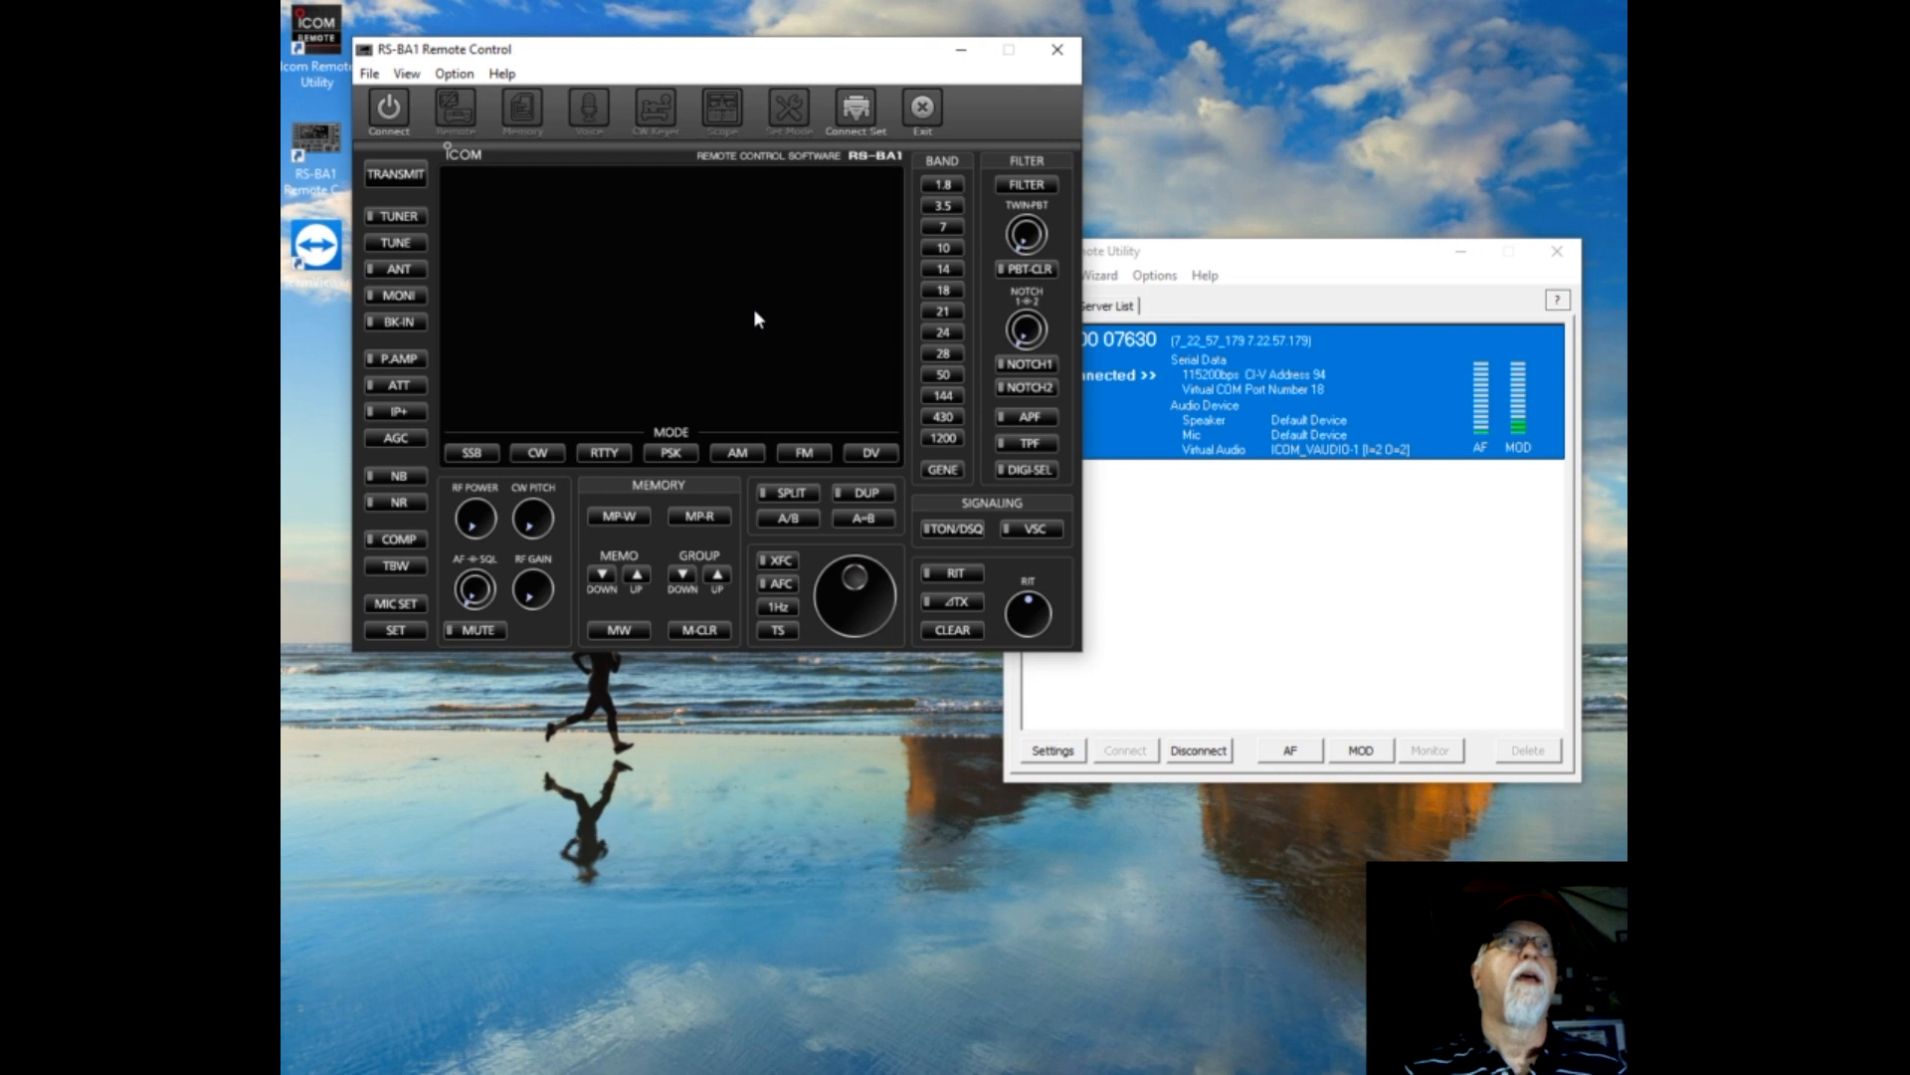
Step: Set IC-7300 07630 as the Remote Utility in Connect Setting, then connect to the radio
click(454, 74)
click(514, 97)
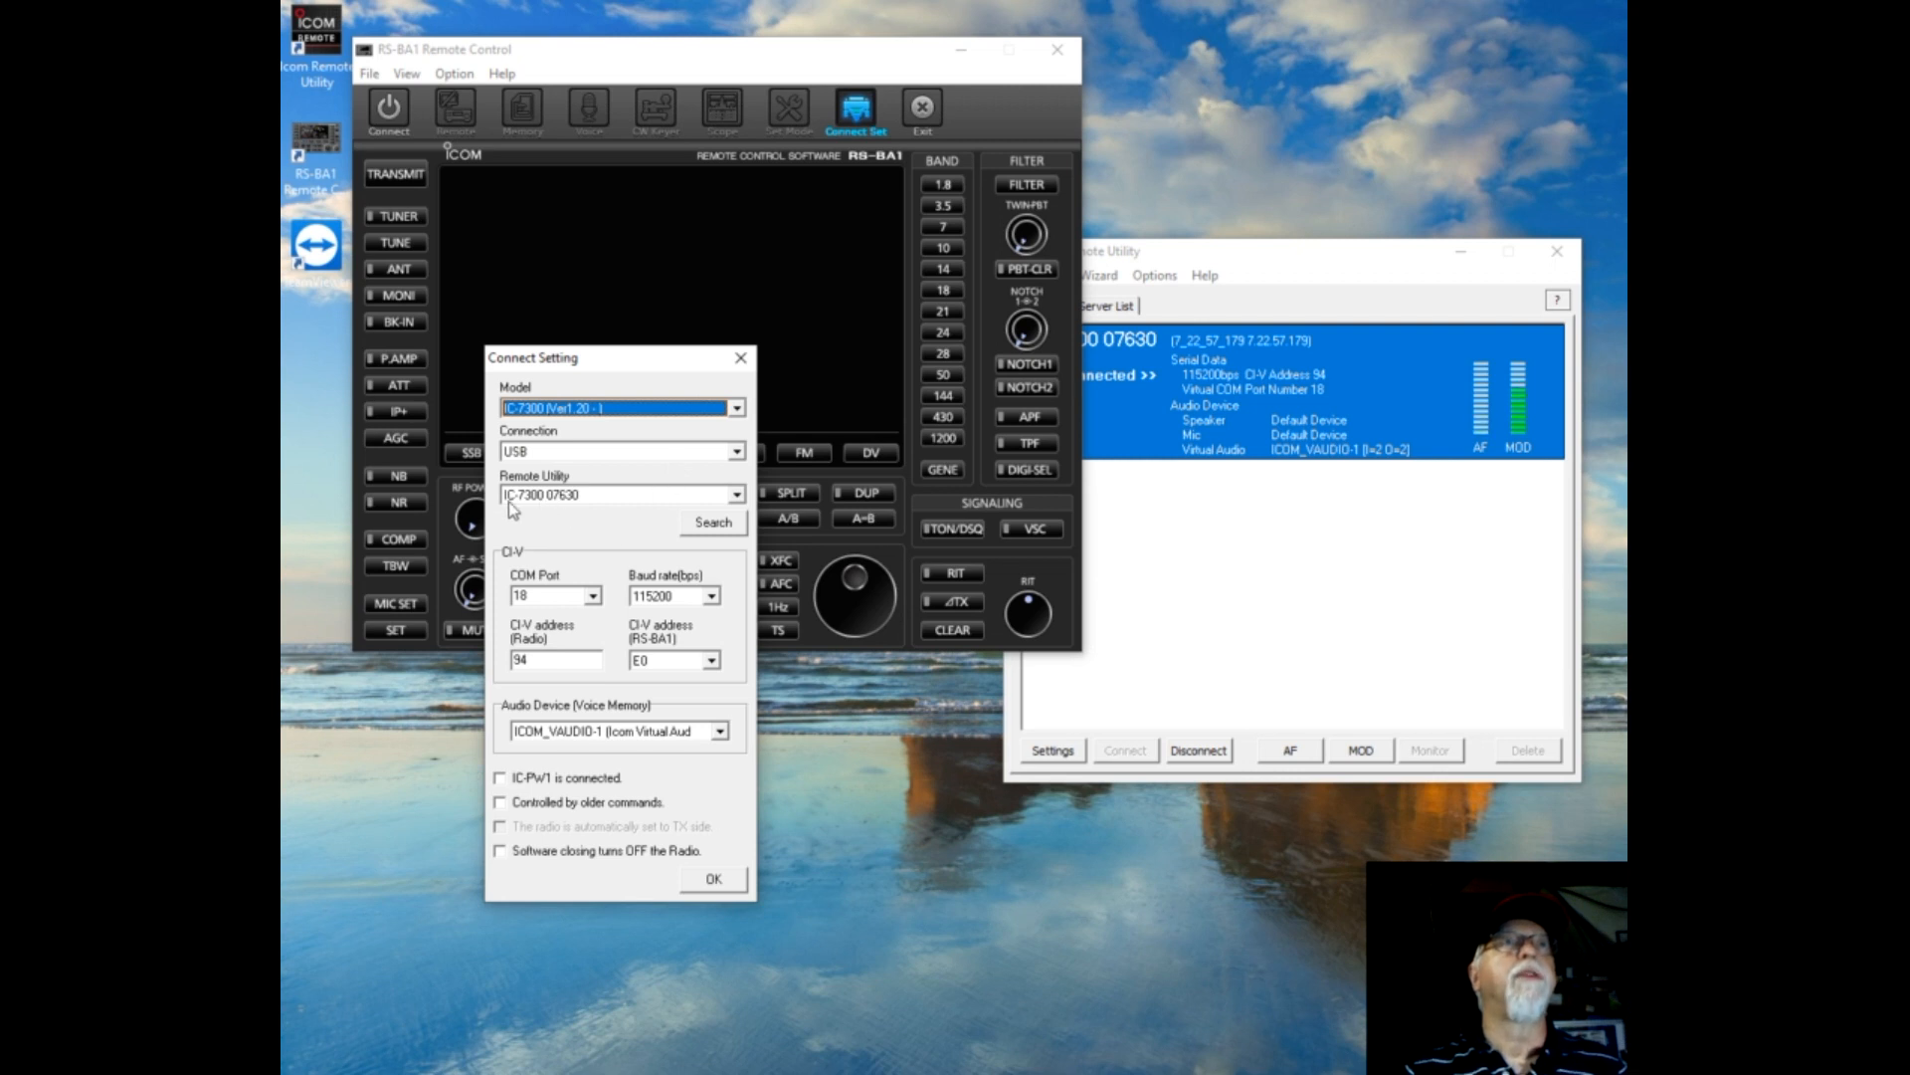
click(736, 494)
click(665, 514)
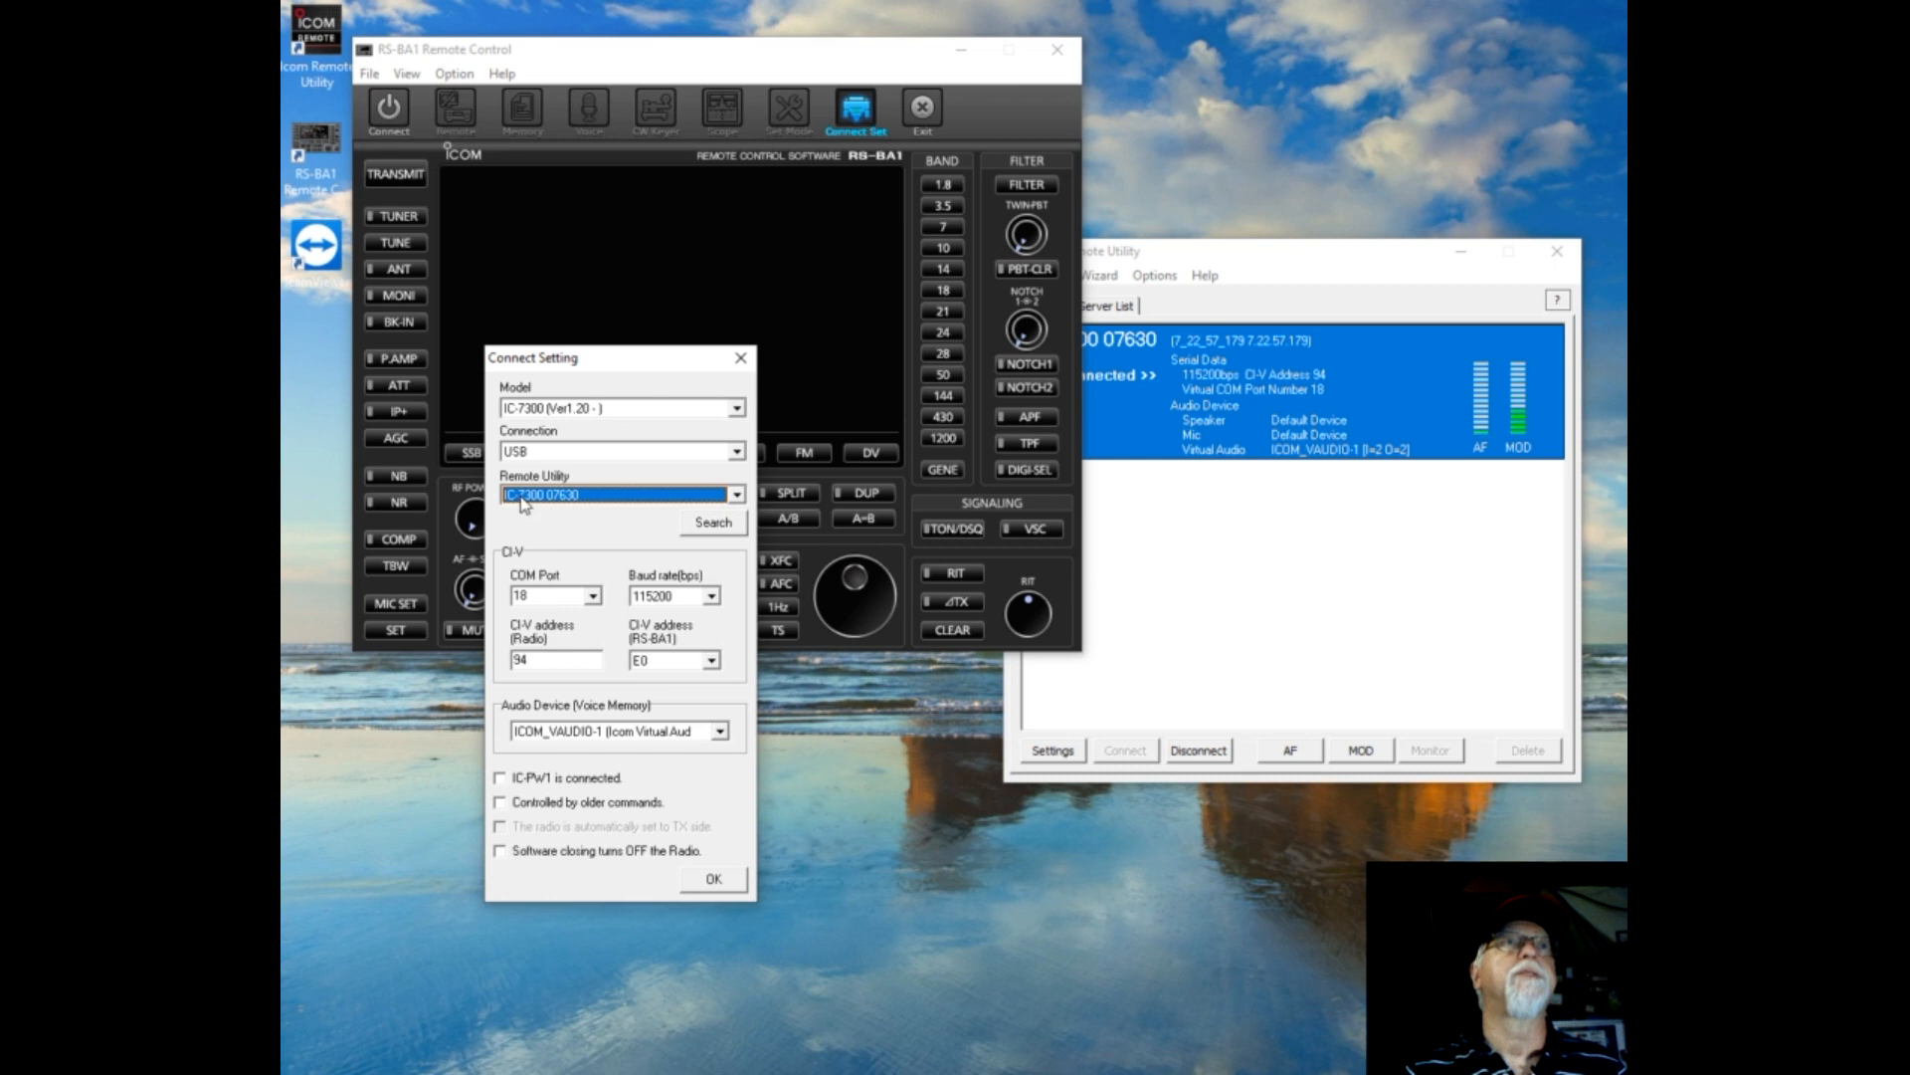
click(1293, 257)
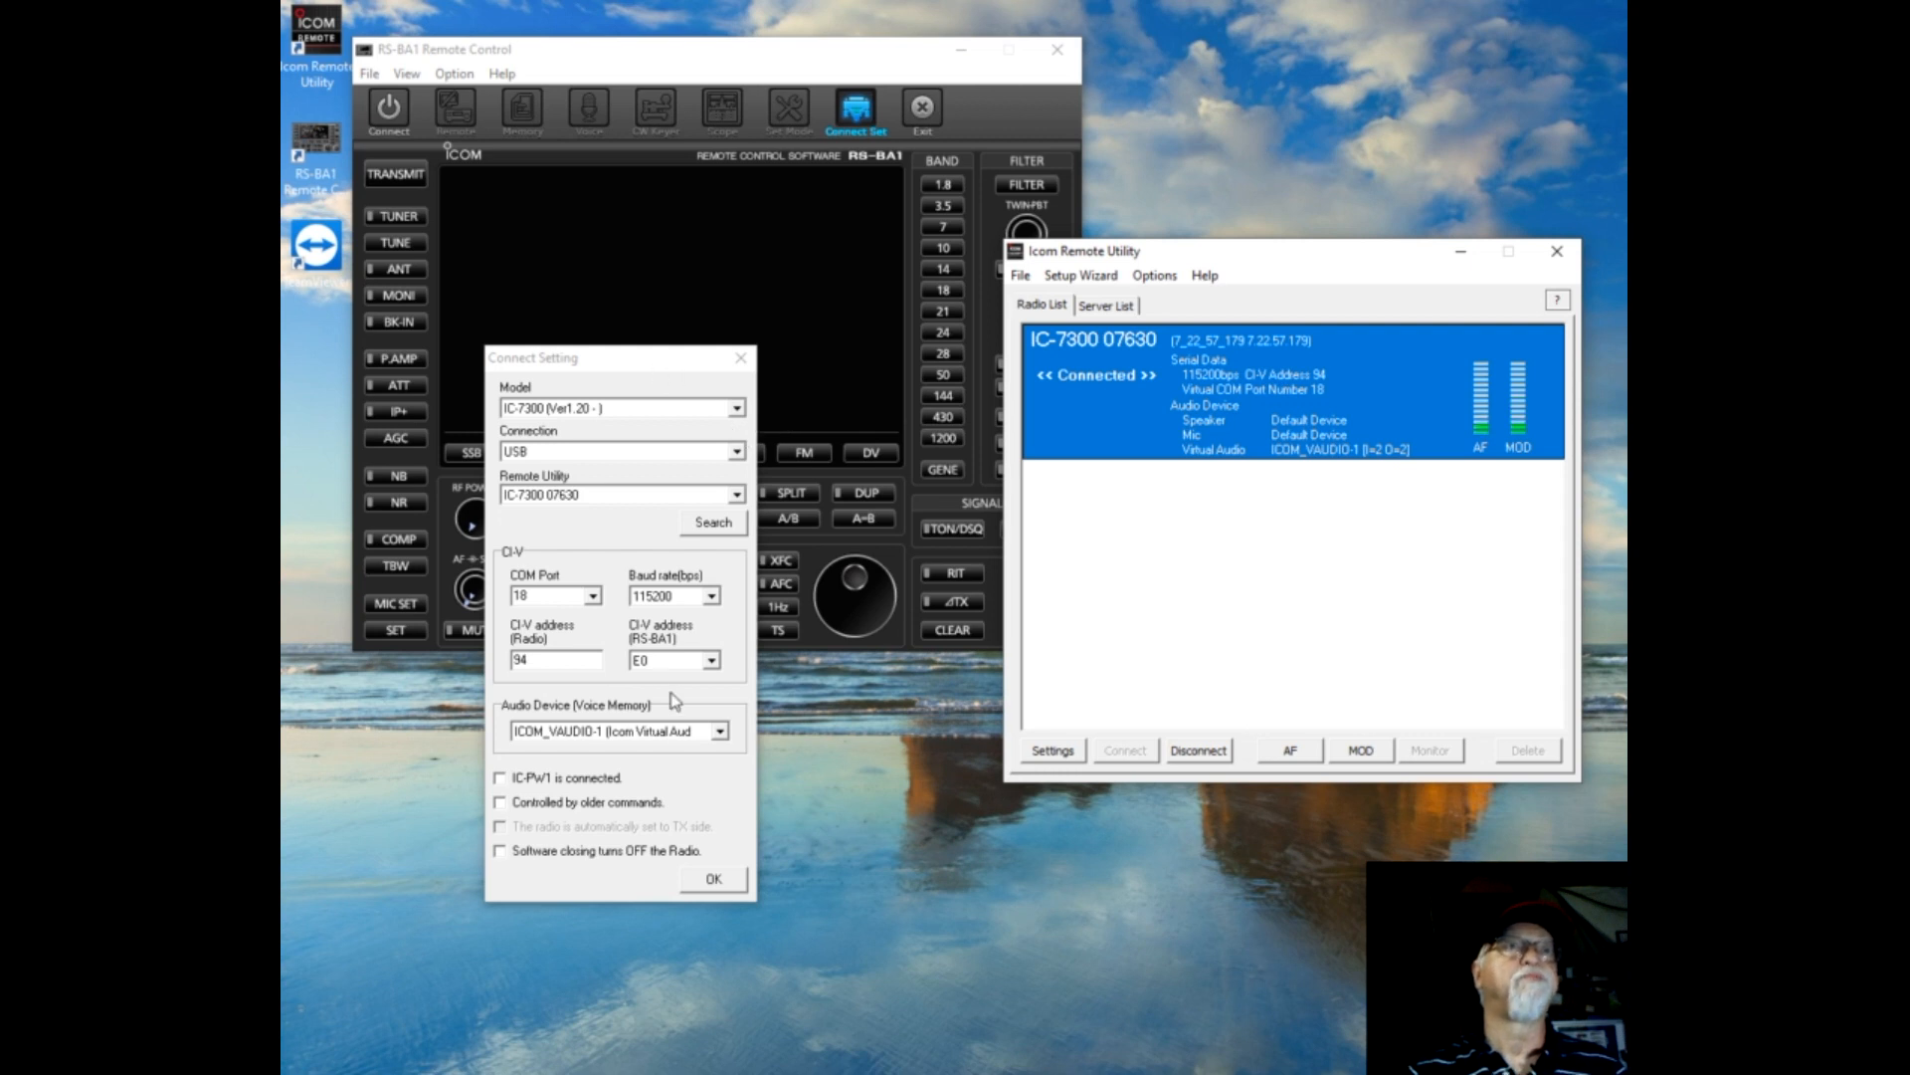
click(713, 882)
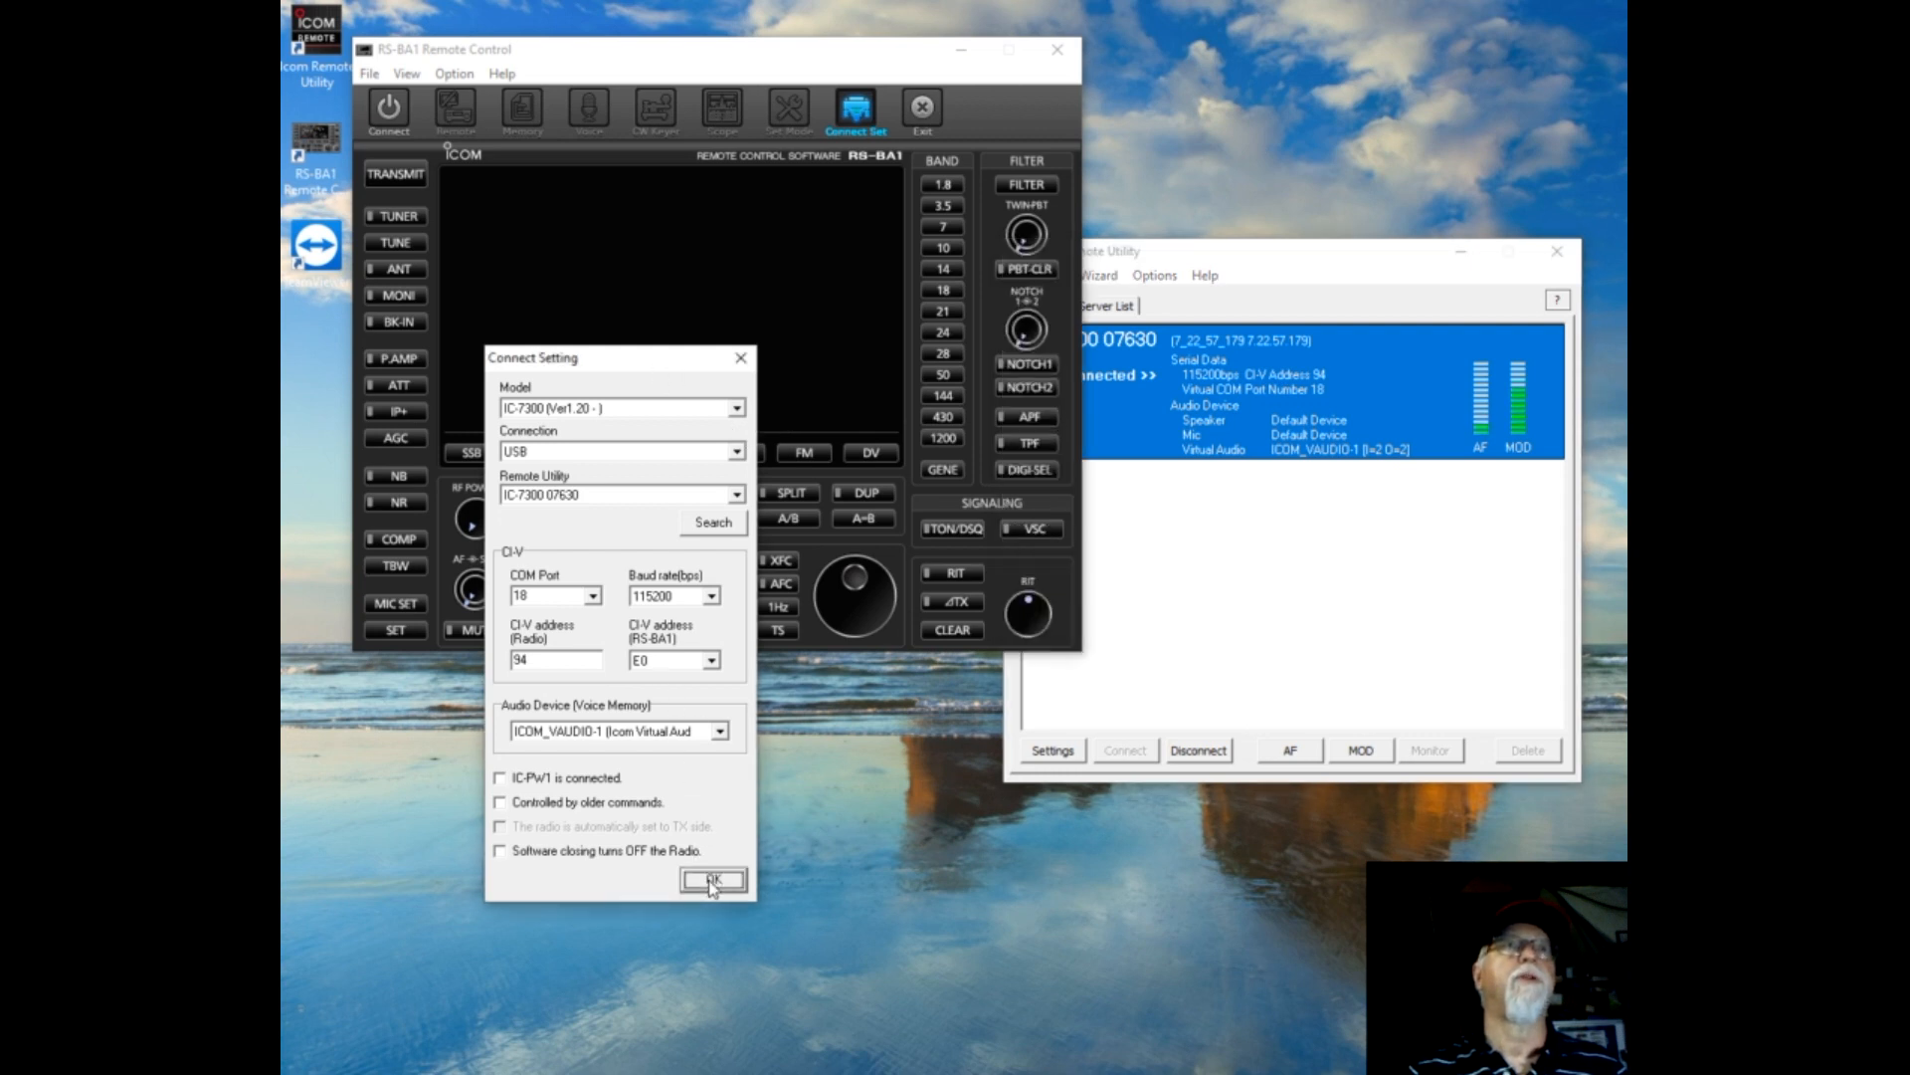
click(389, 111)
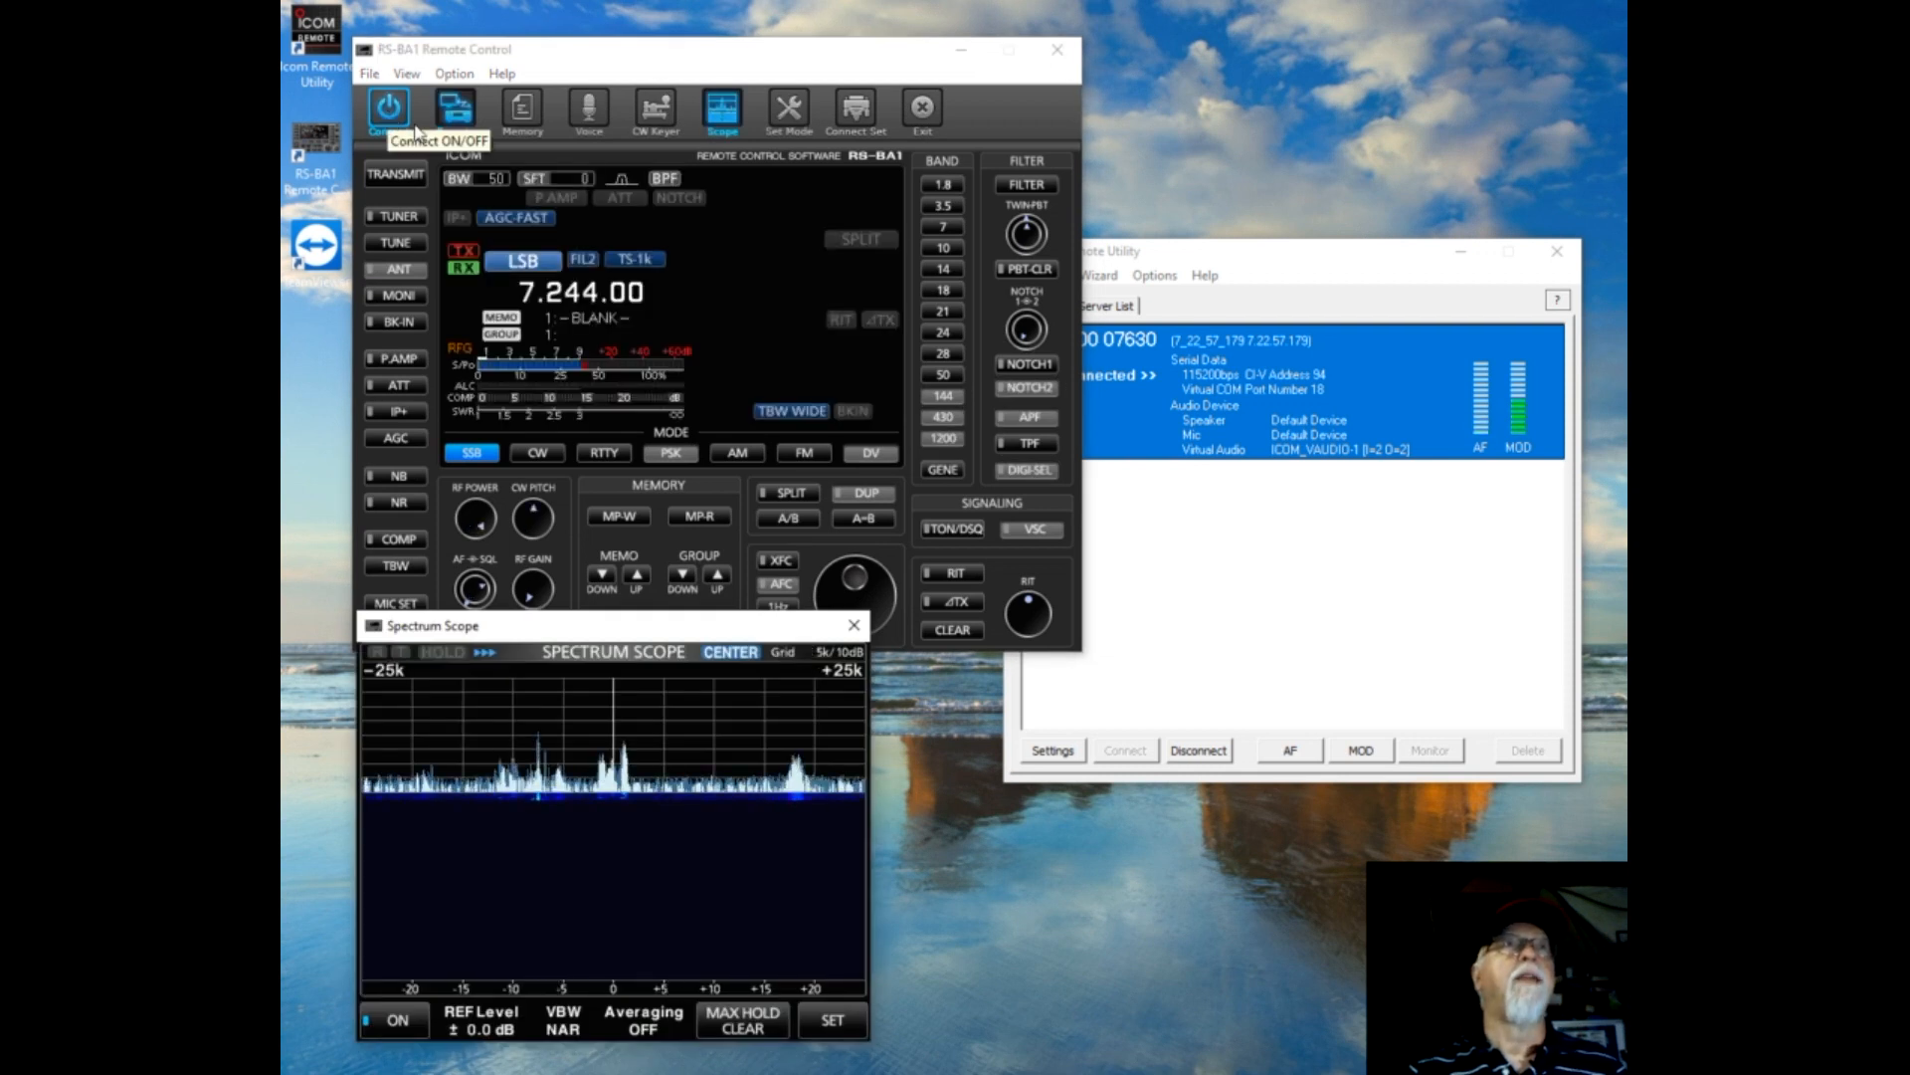
Step: Turn the main dial down from 7.244.00 to 7.188.00 MHz LSB
click(870, 586)
scroll(871, 587, down, 5)
scroll(872, 587, down, 20)
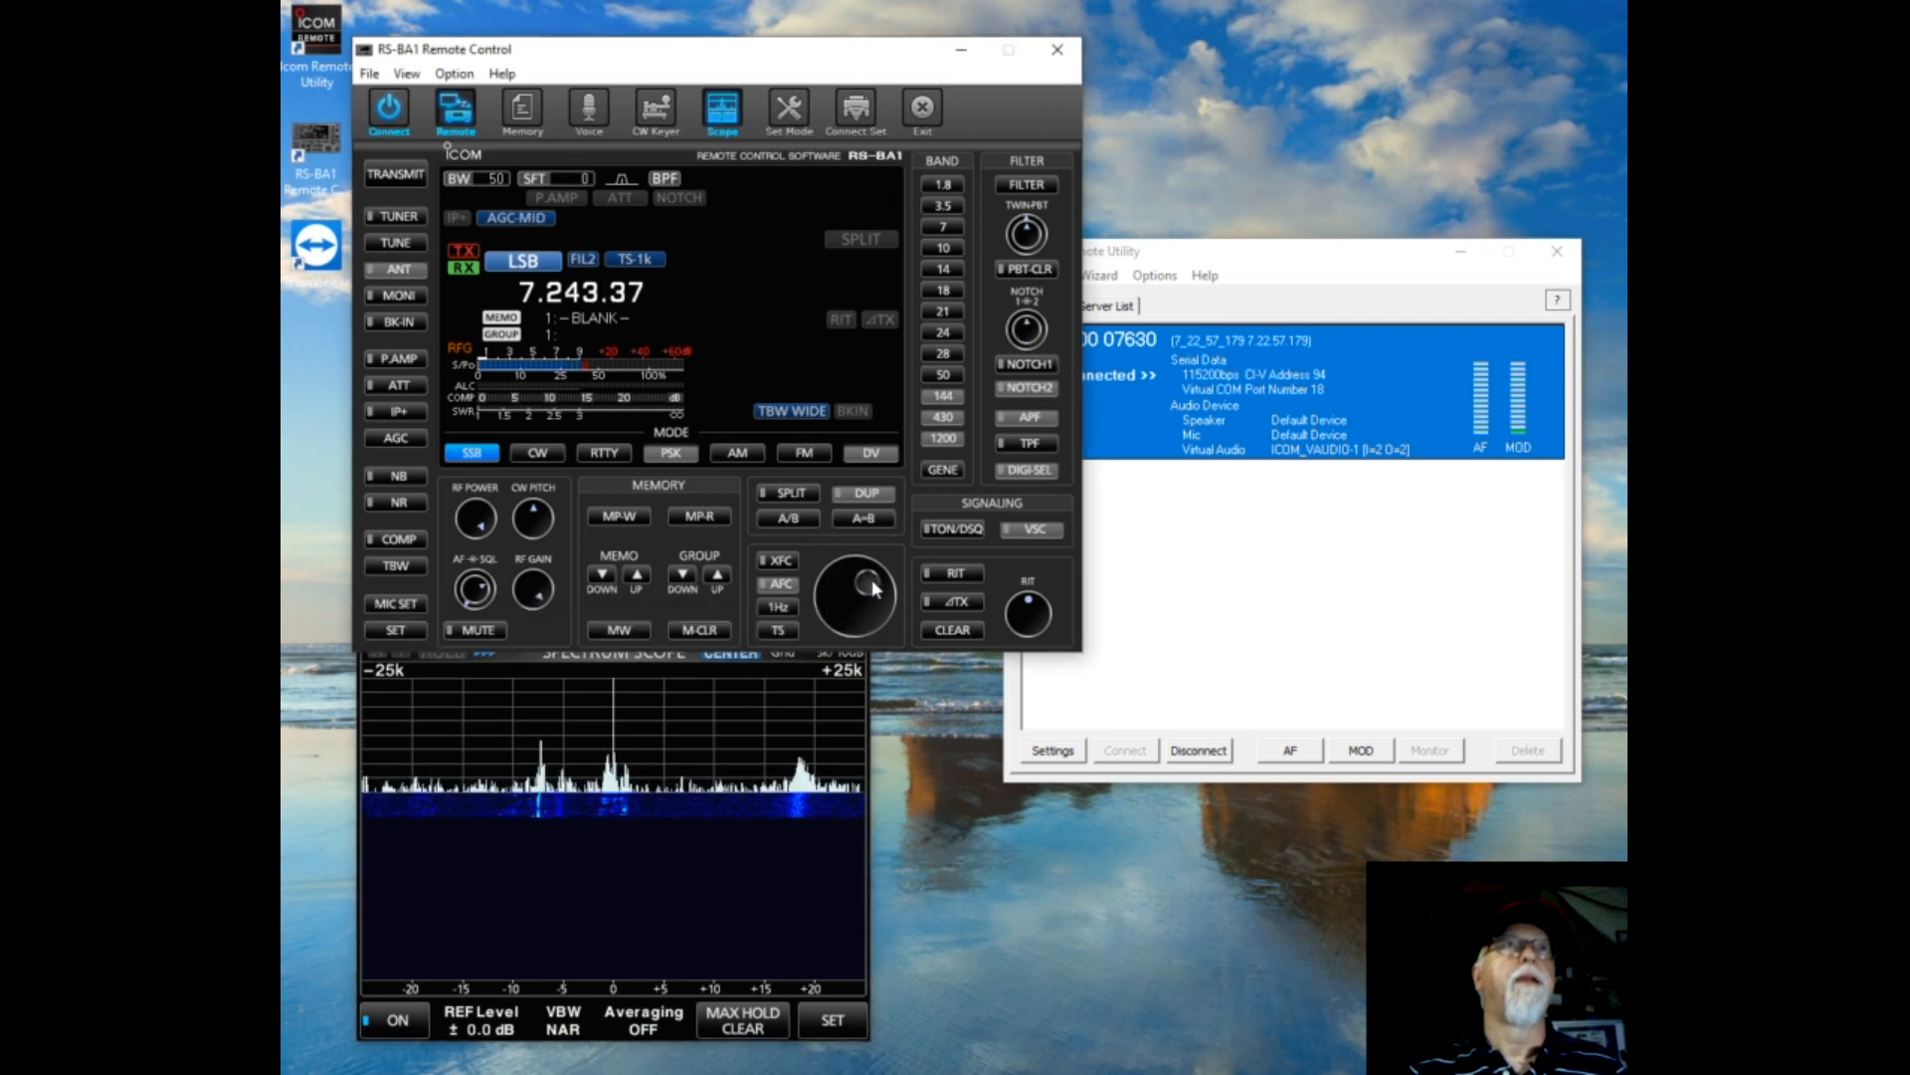
scroll(873, 588, down, 20)
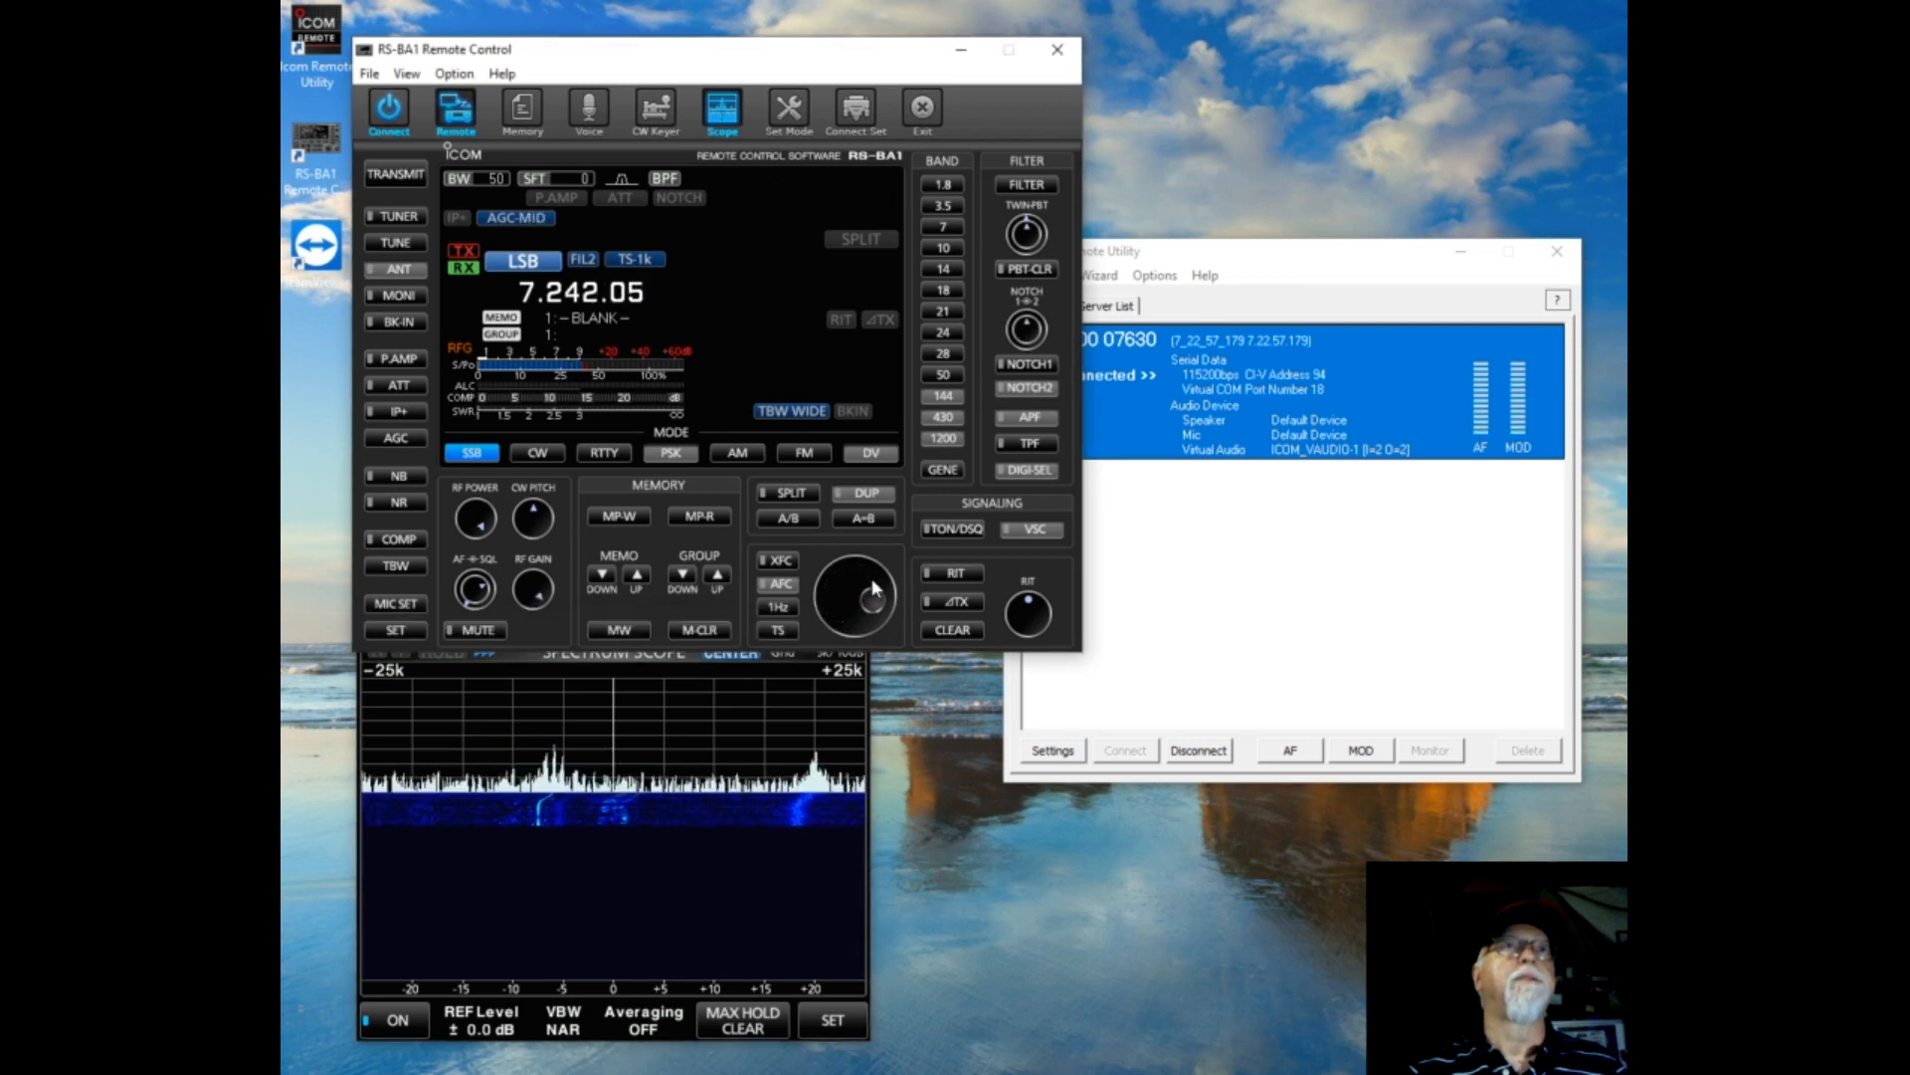
scroll(872, 588, down, 20)
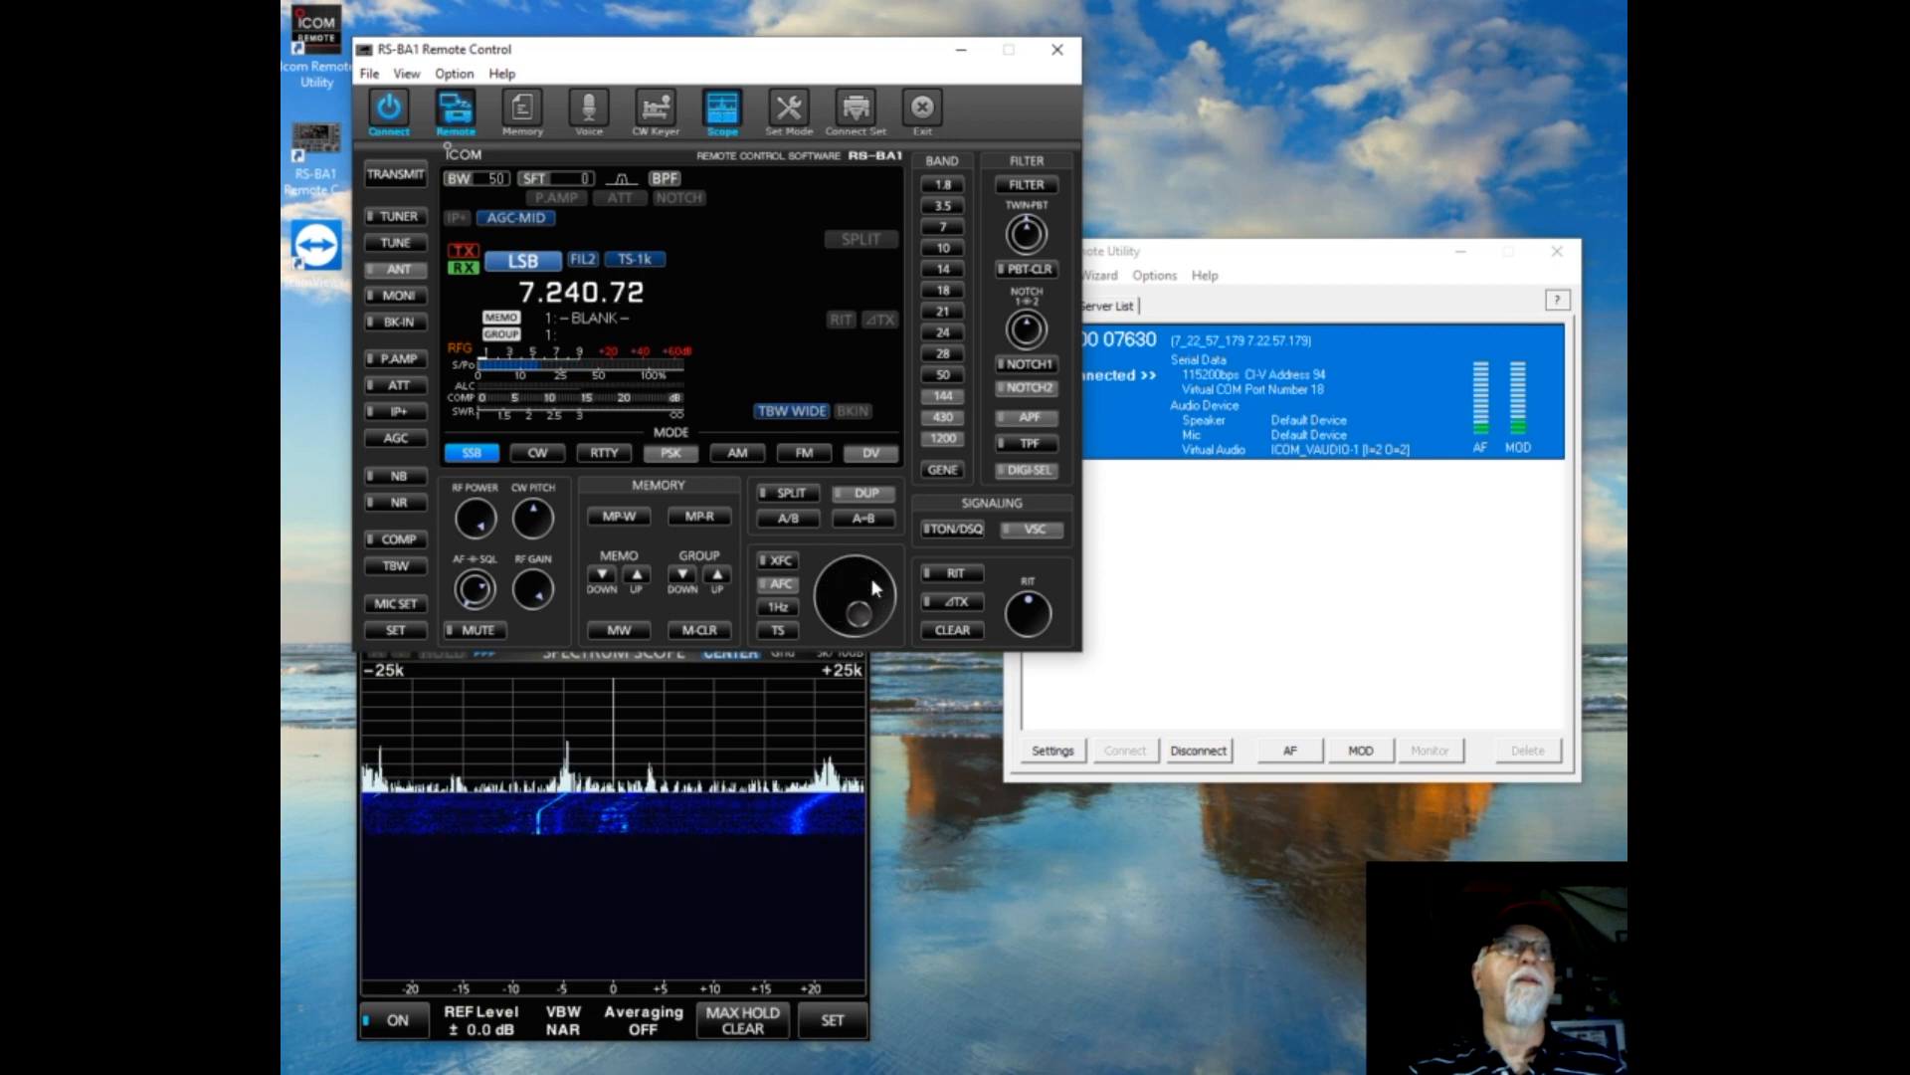
scroll(873, 588, down, 20)
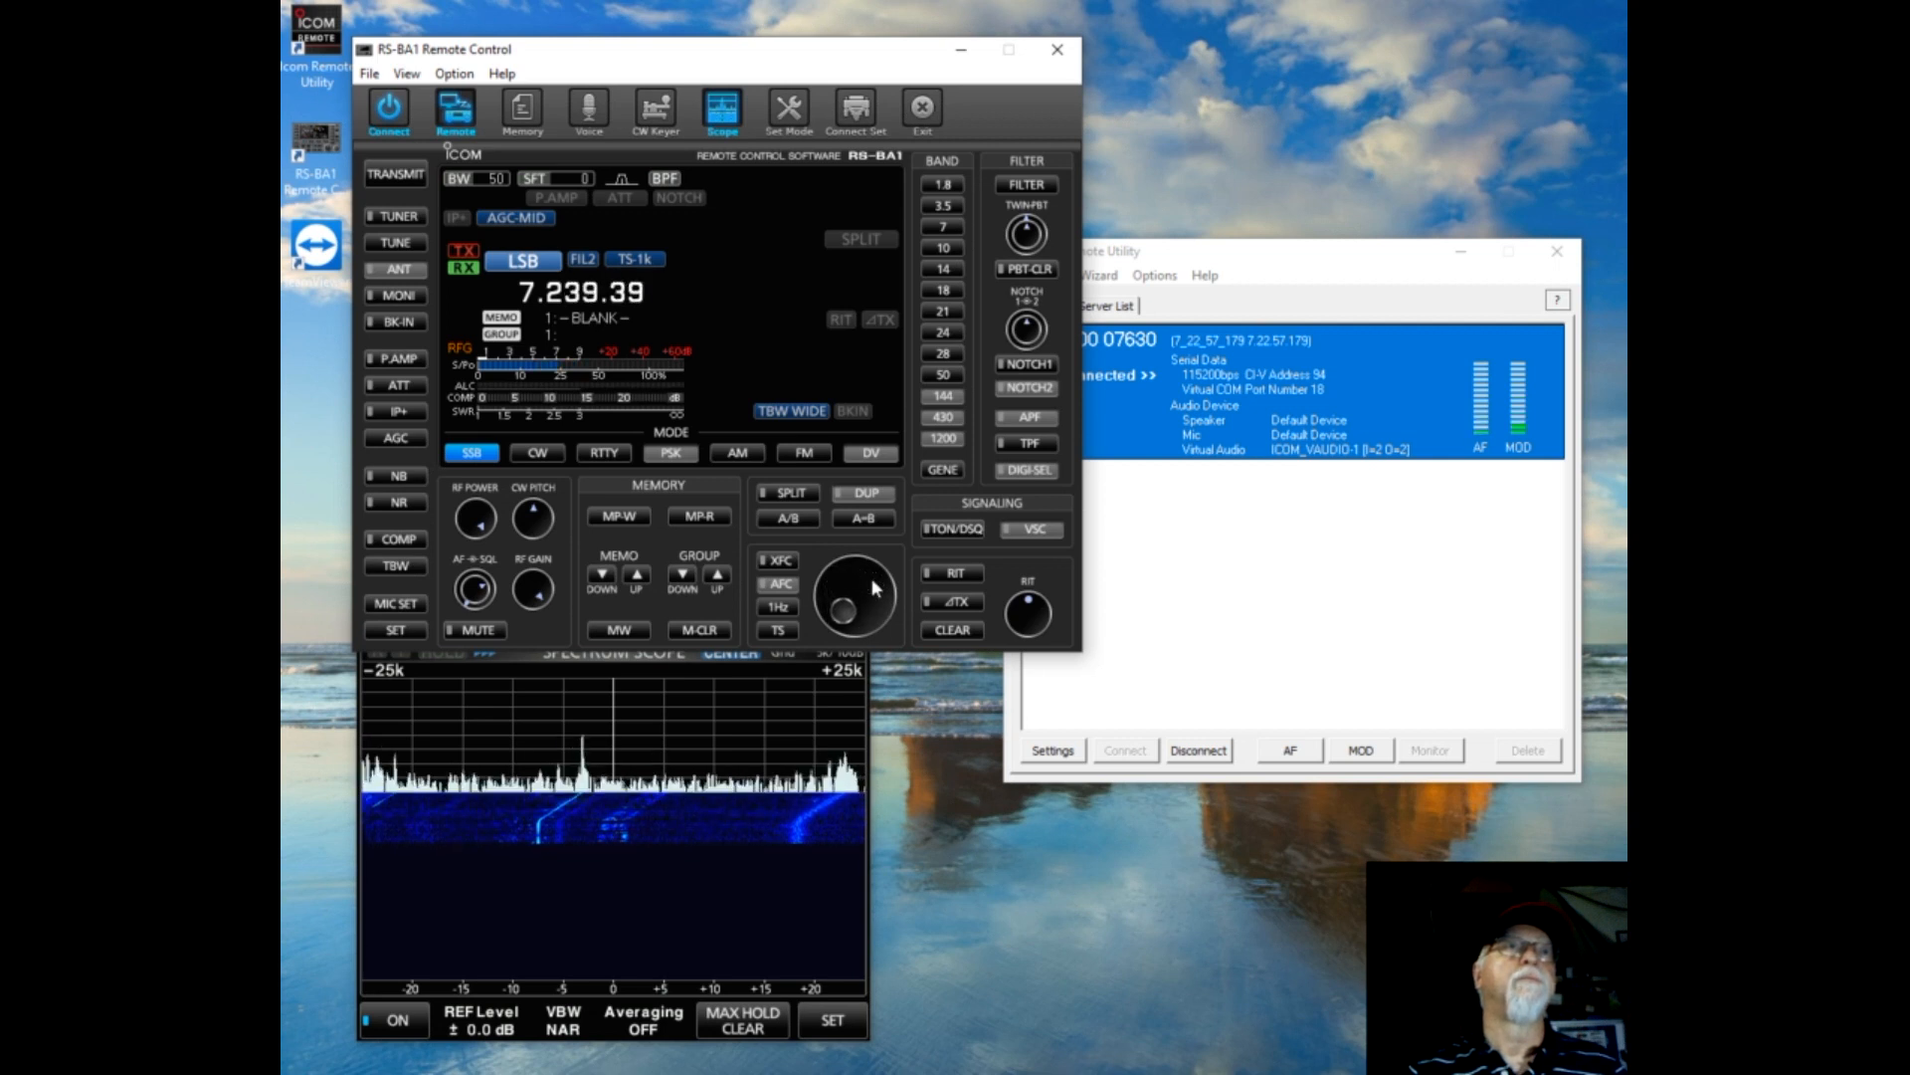
scroll(872, 588, down, 20)
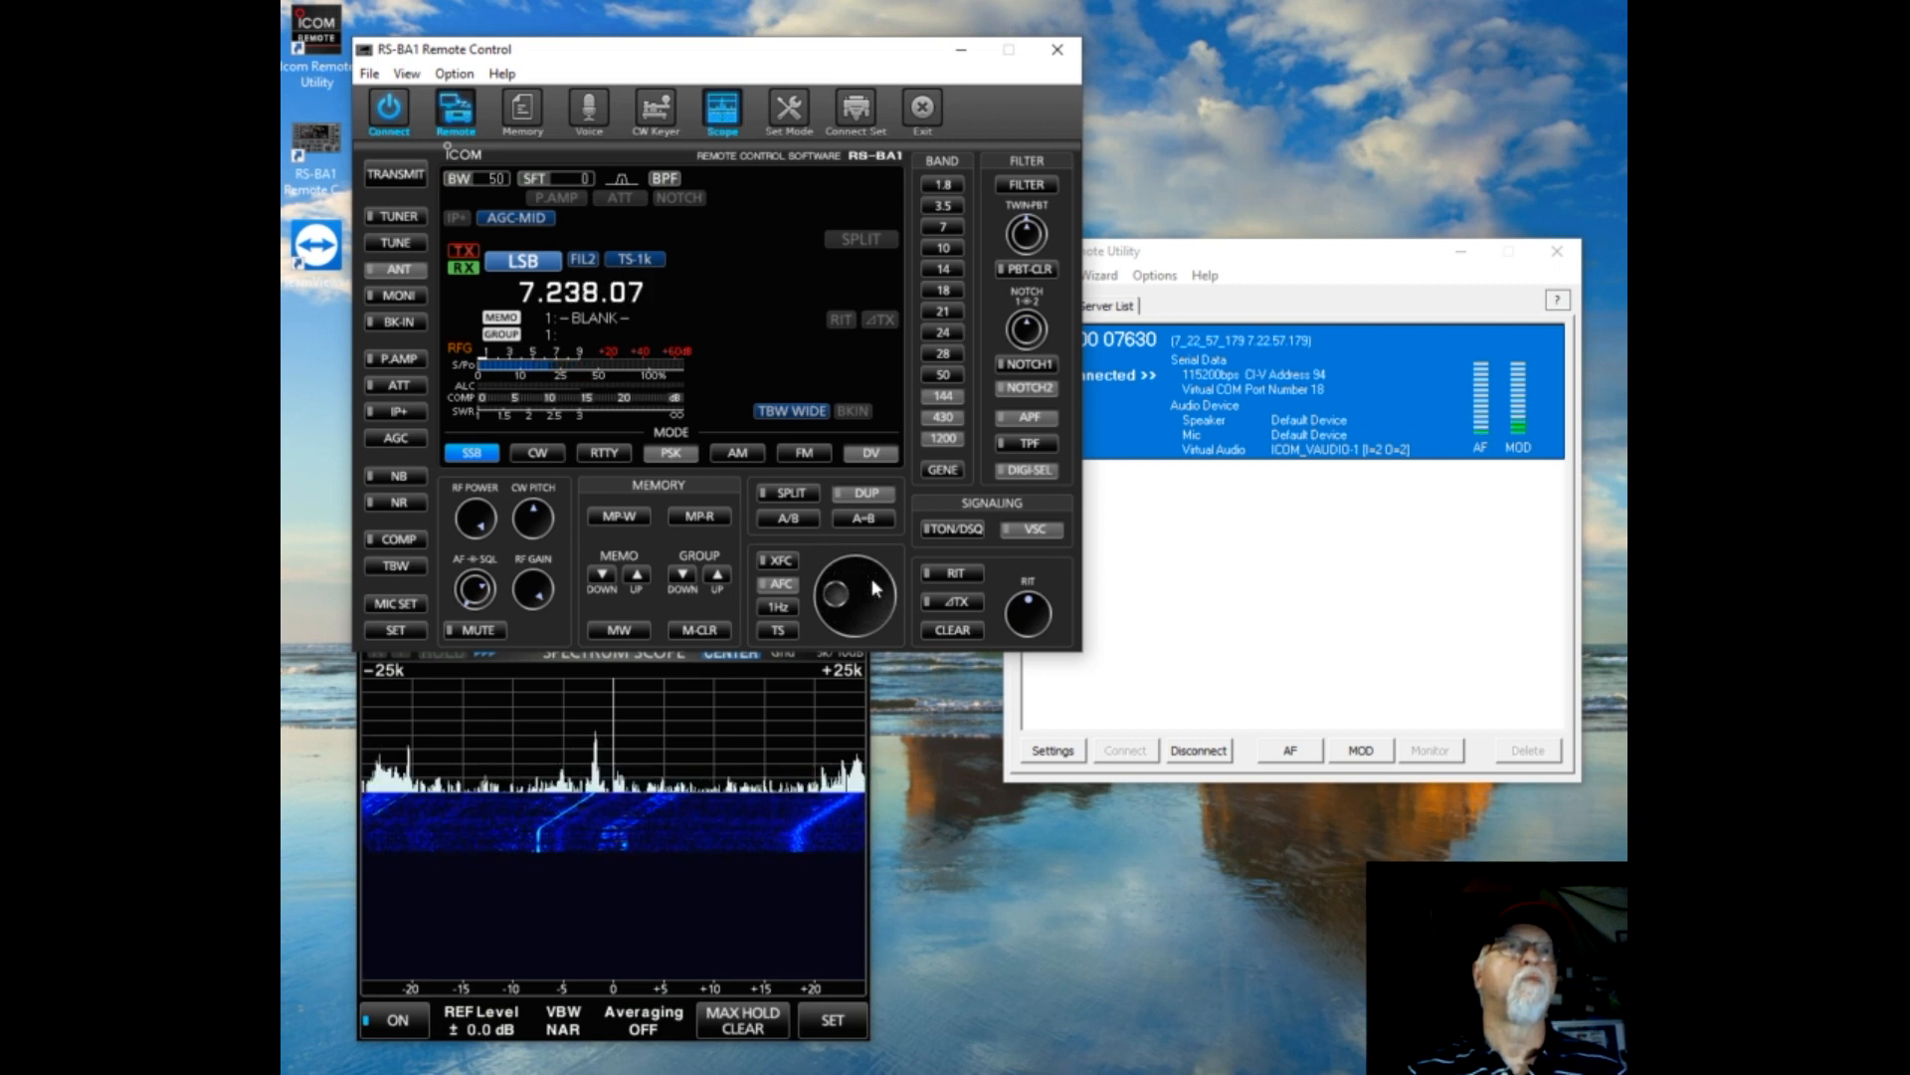
scroll(873, 588, down, 20)
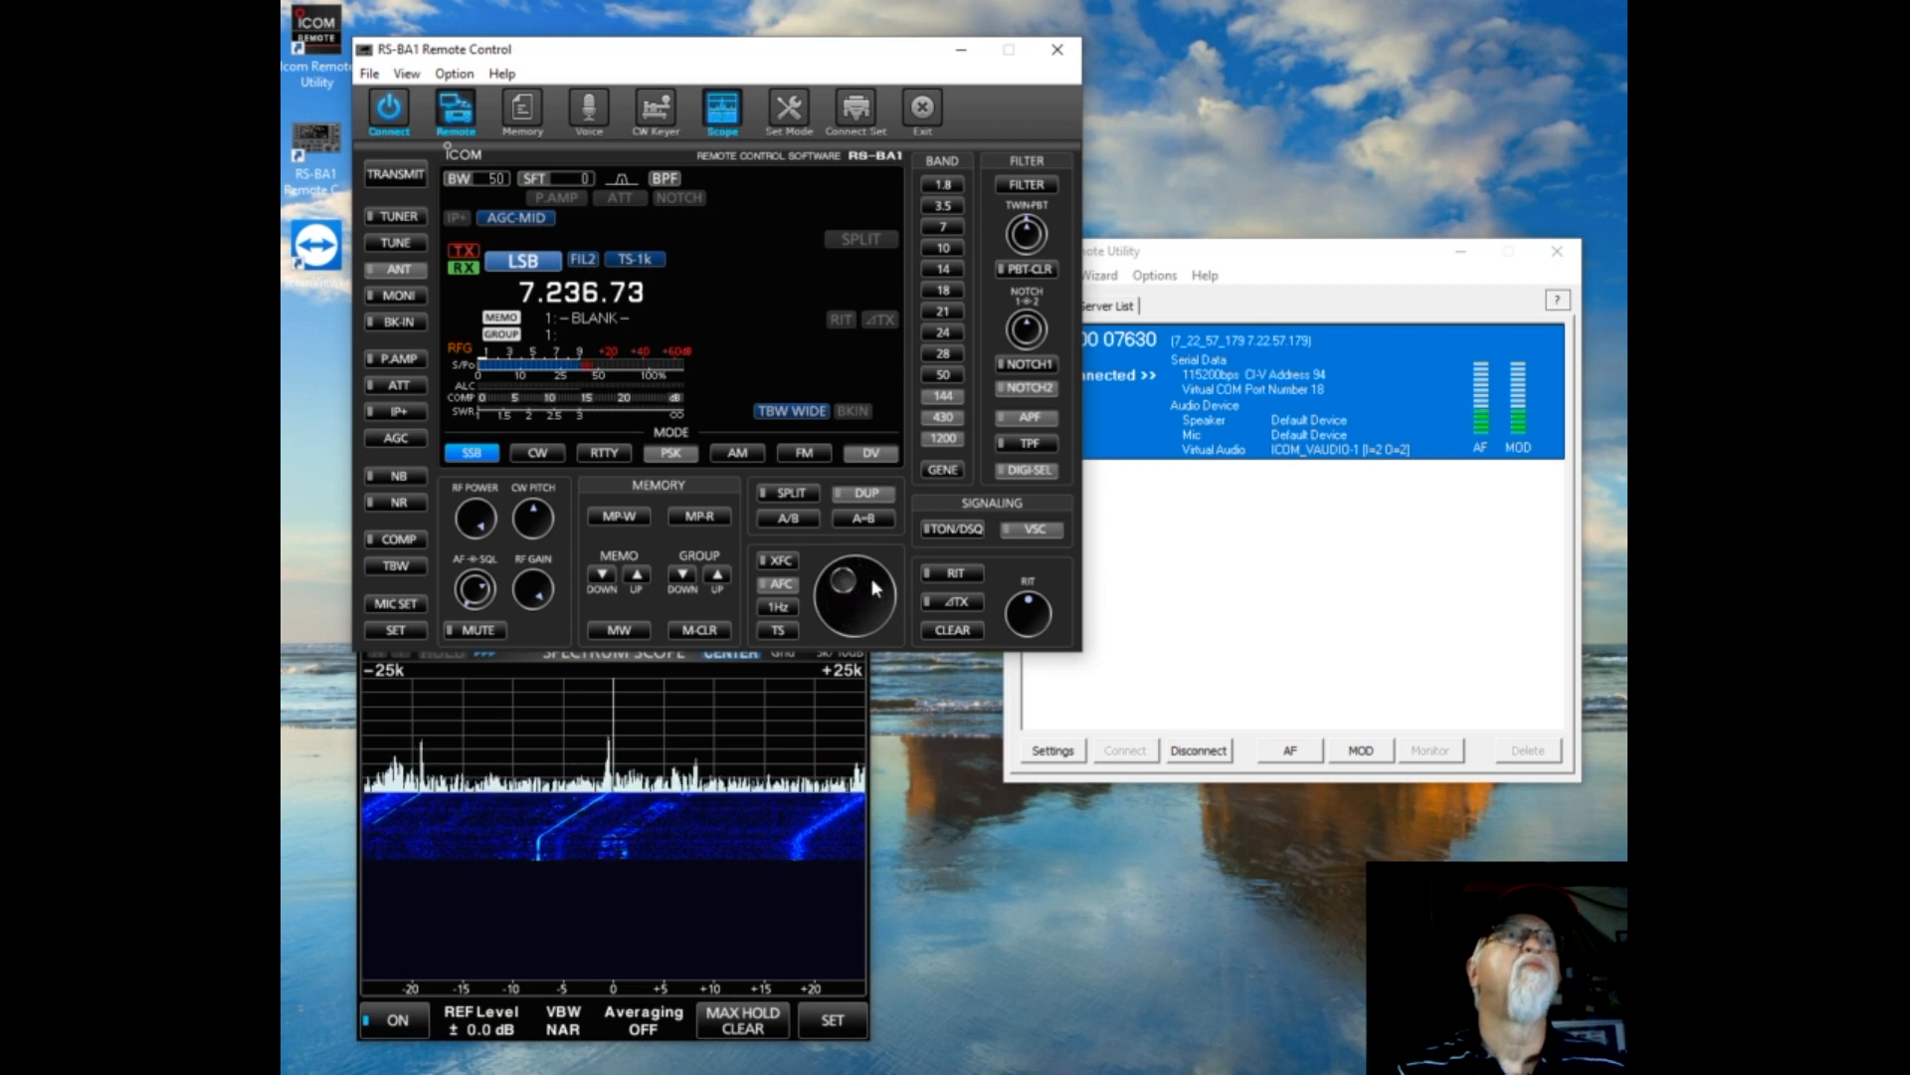
scroll(873, 587, down, 20)
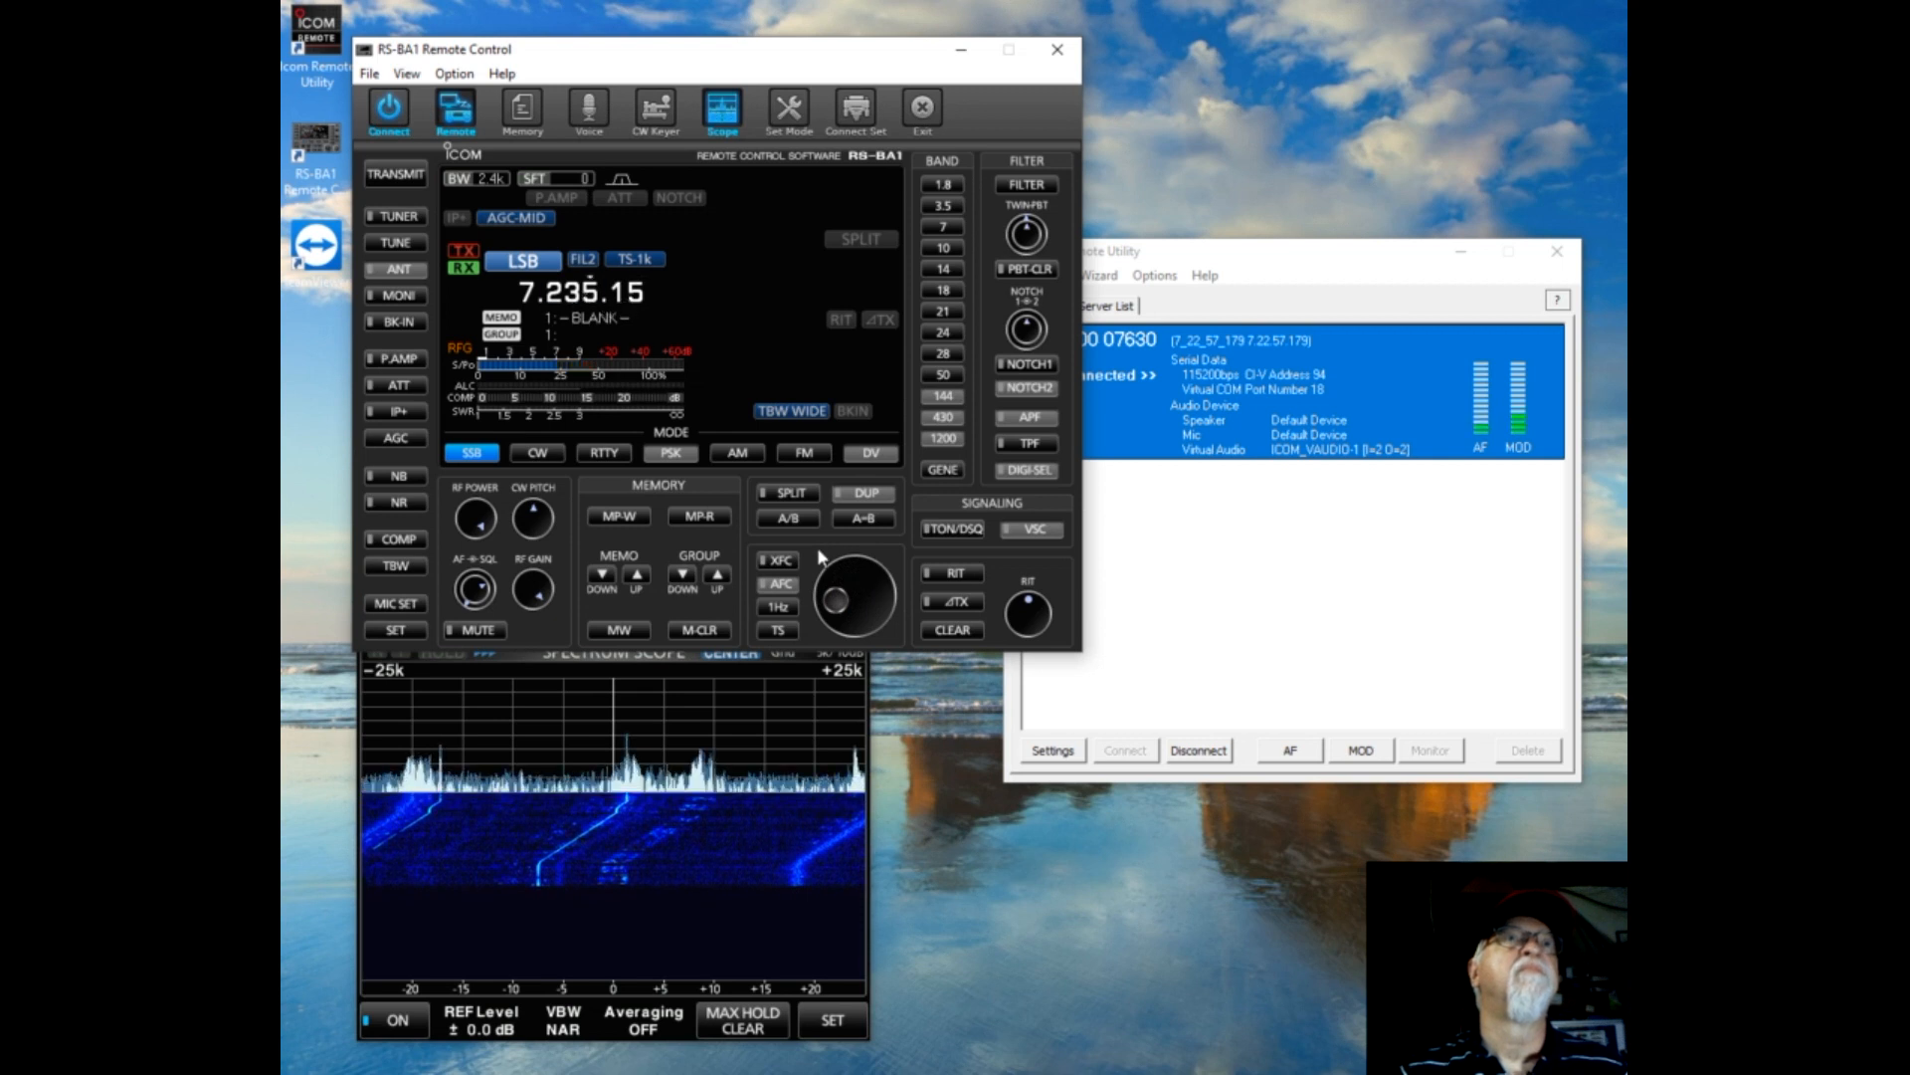
scroll(847, 614, down, 2)
scroll(846, 612, down, 20)
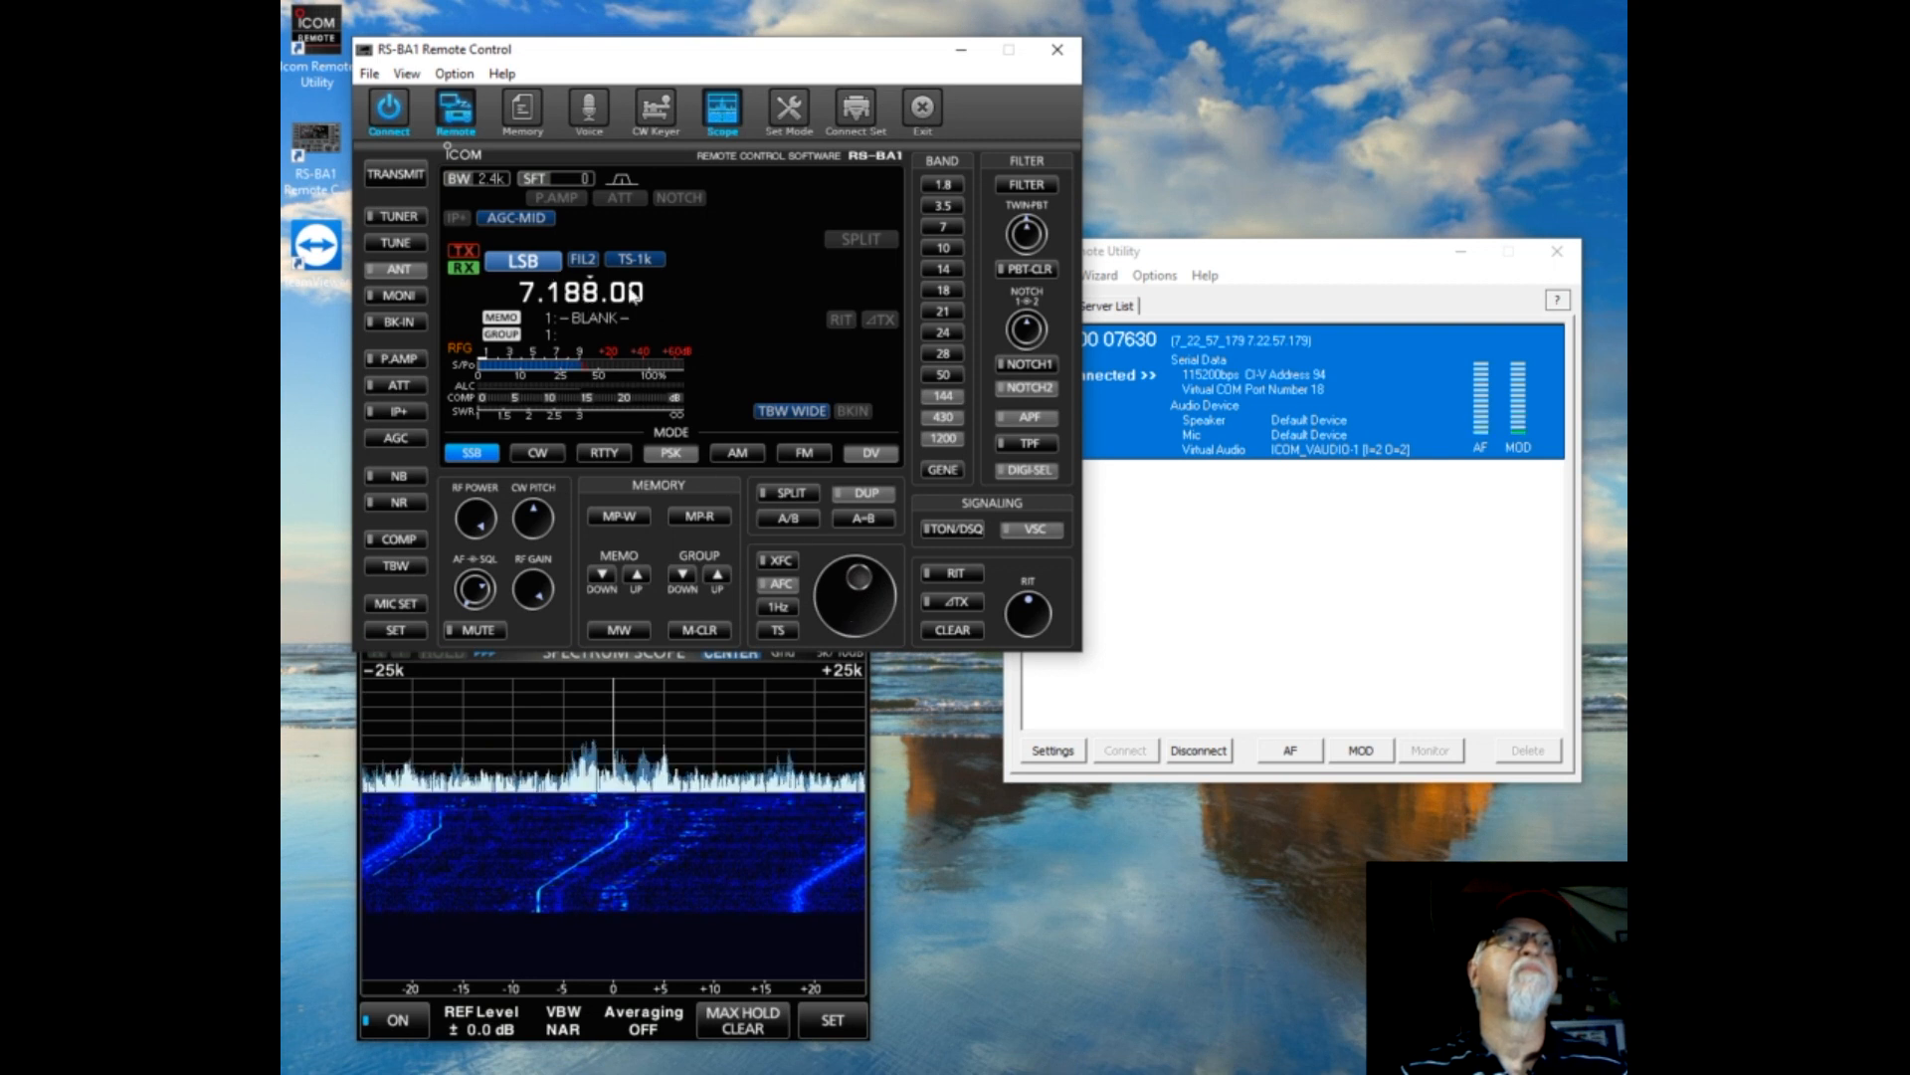
scroll(876, 597, down, 1)
scroll(862, 588, down, 2)
scroll(862, 588, up, 20)
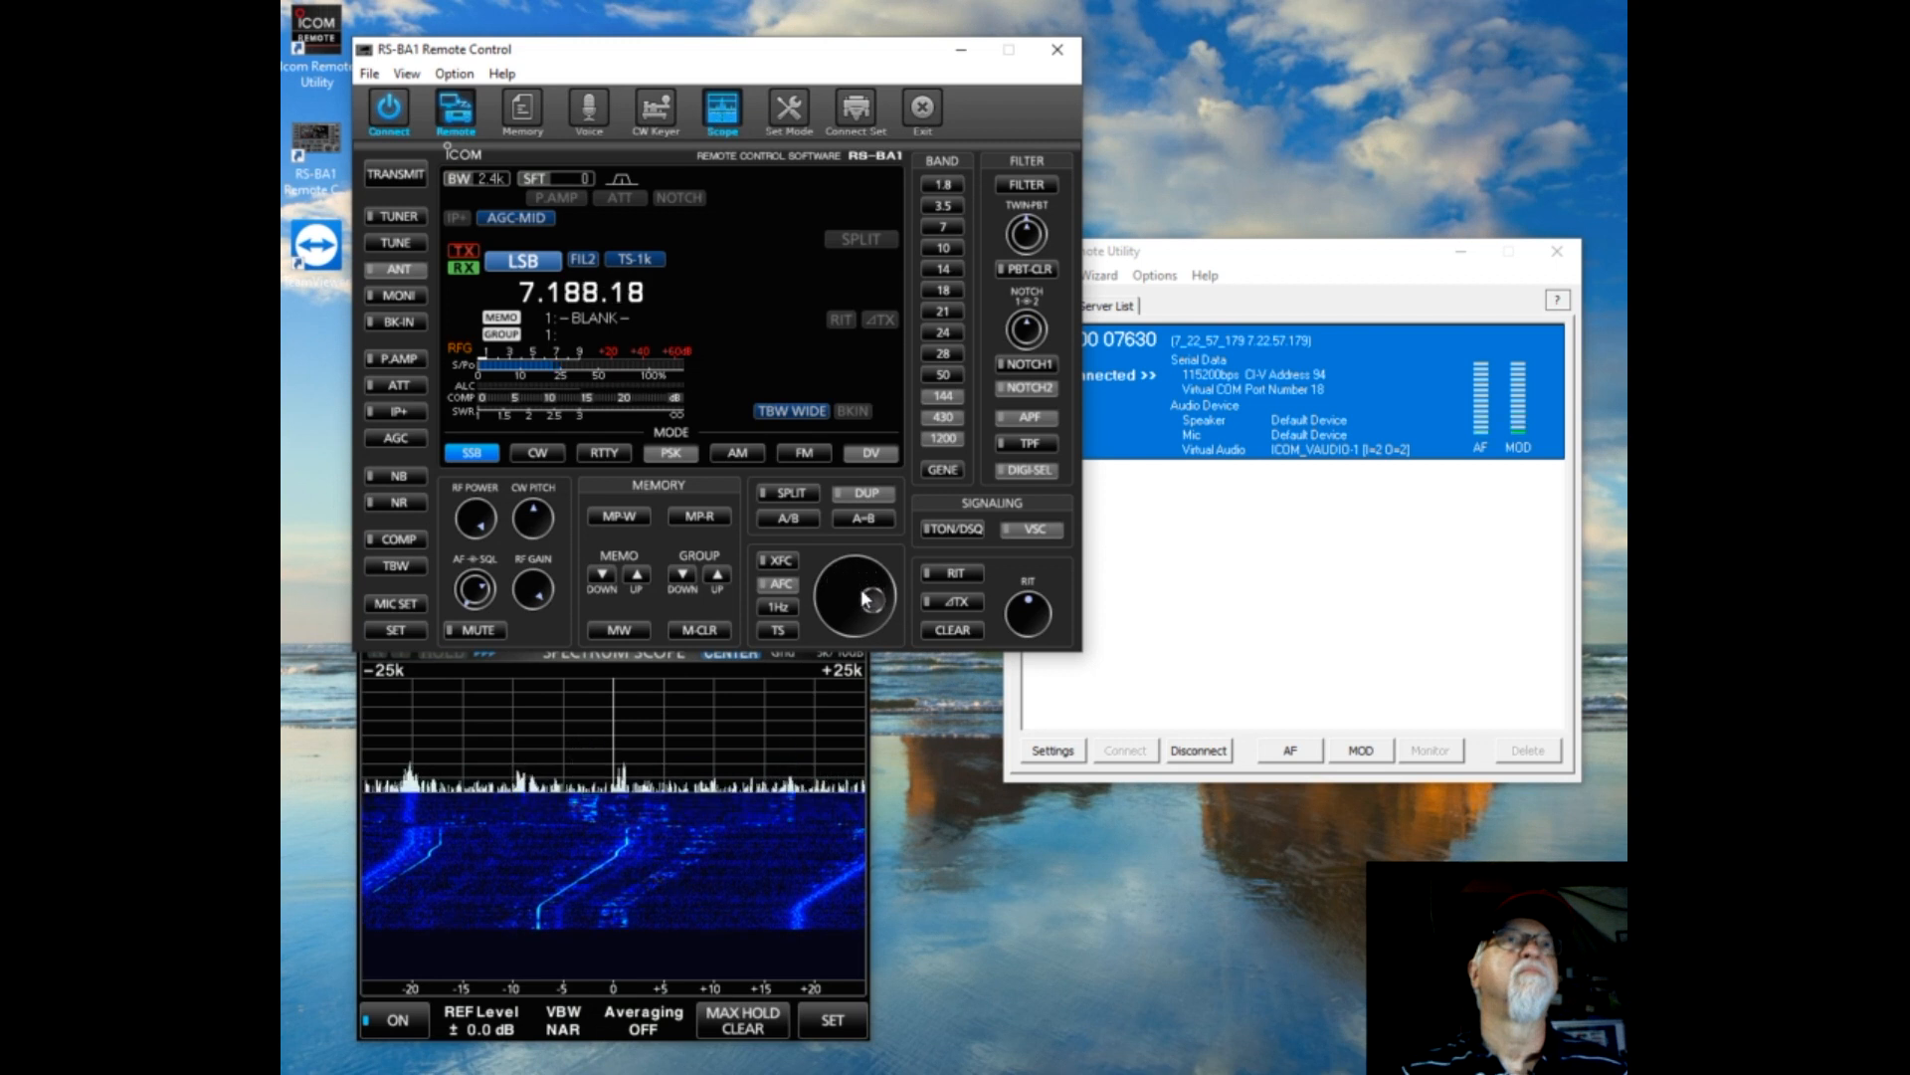
scroll(862, 588, down, 17)
scroll(862, 588, down, 7)
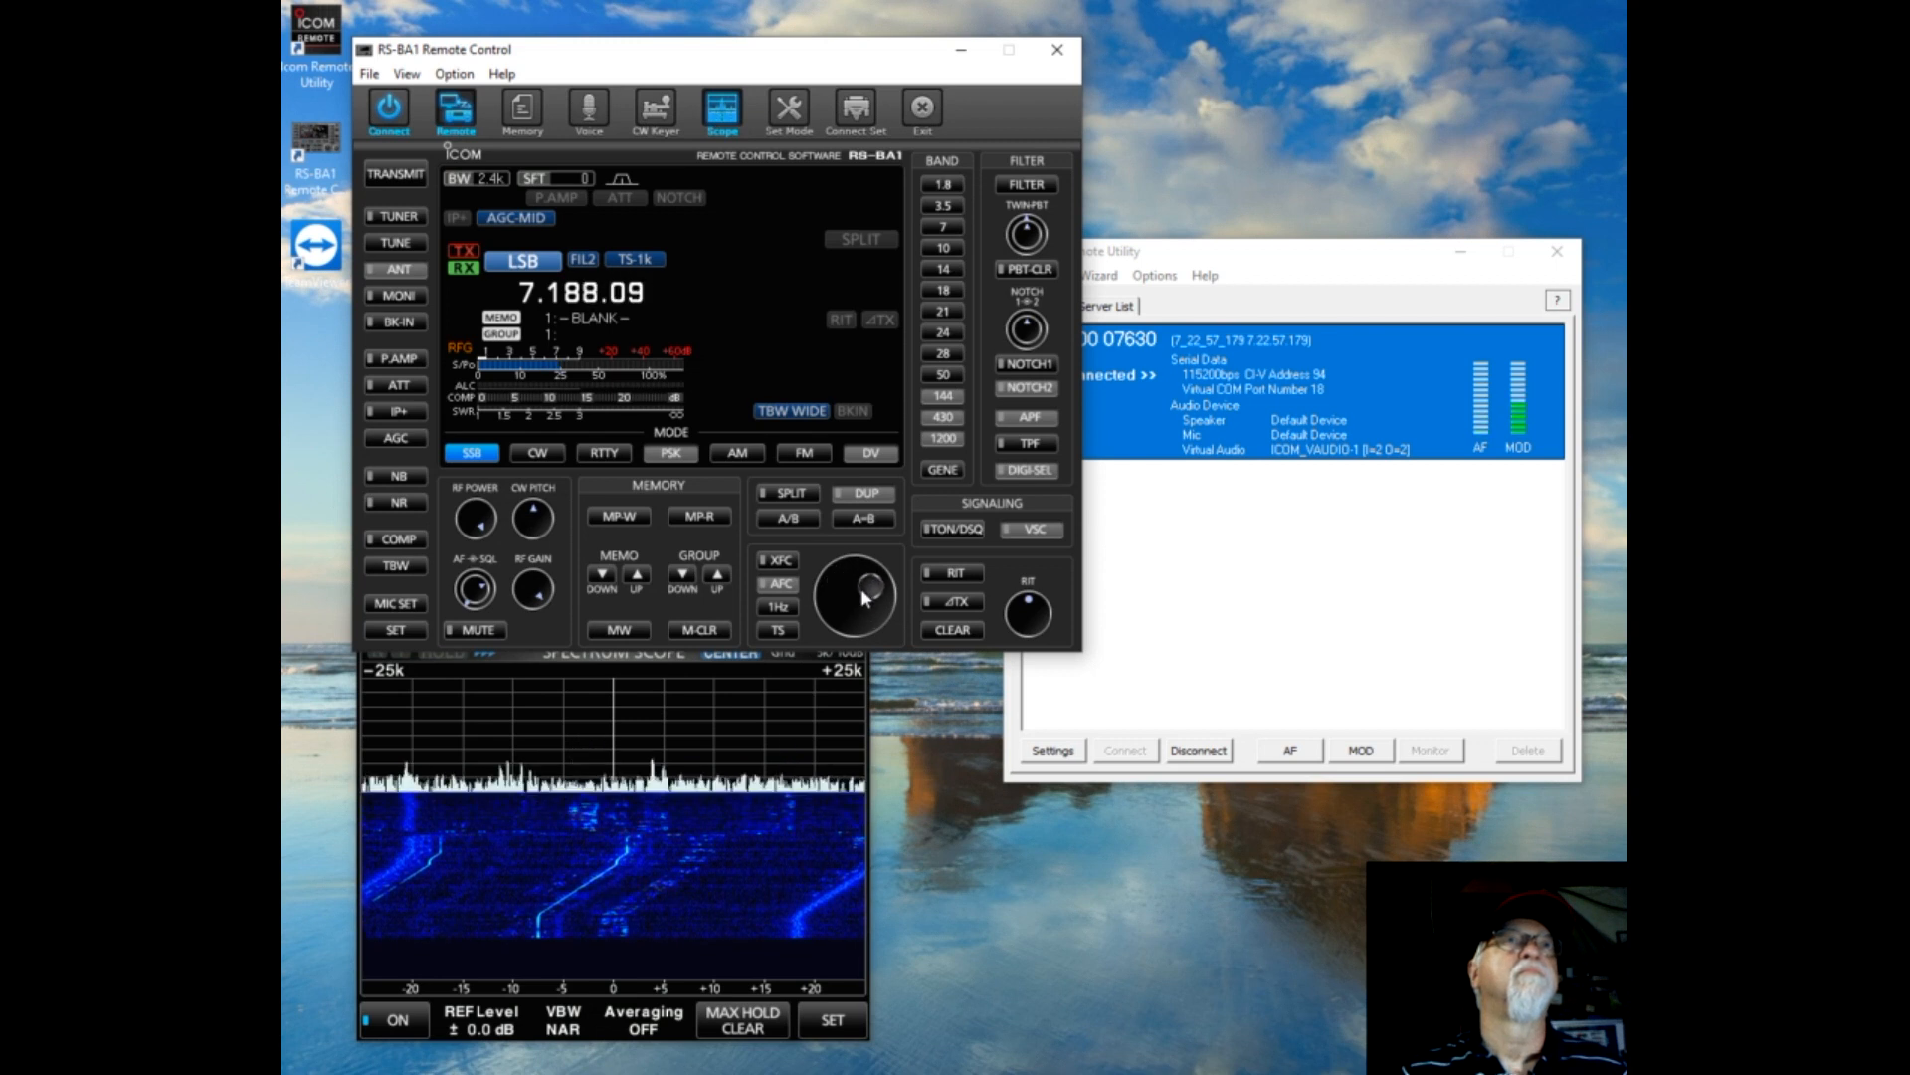
scroll(861, 588, down, 3)
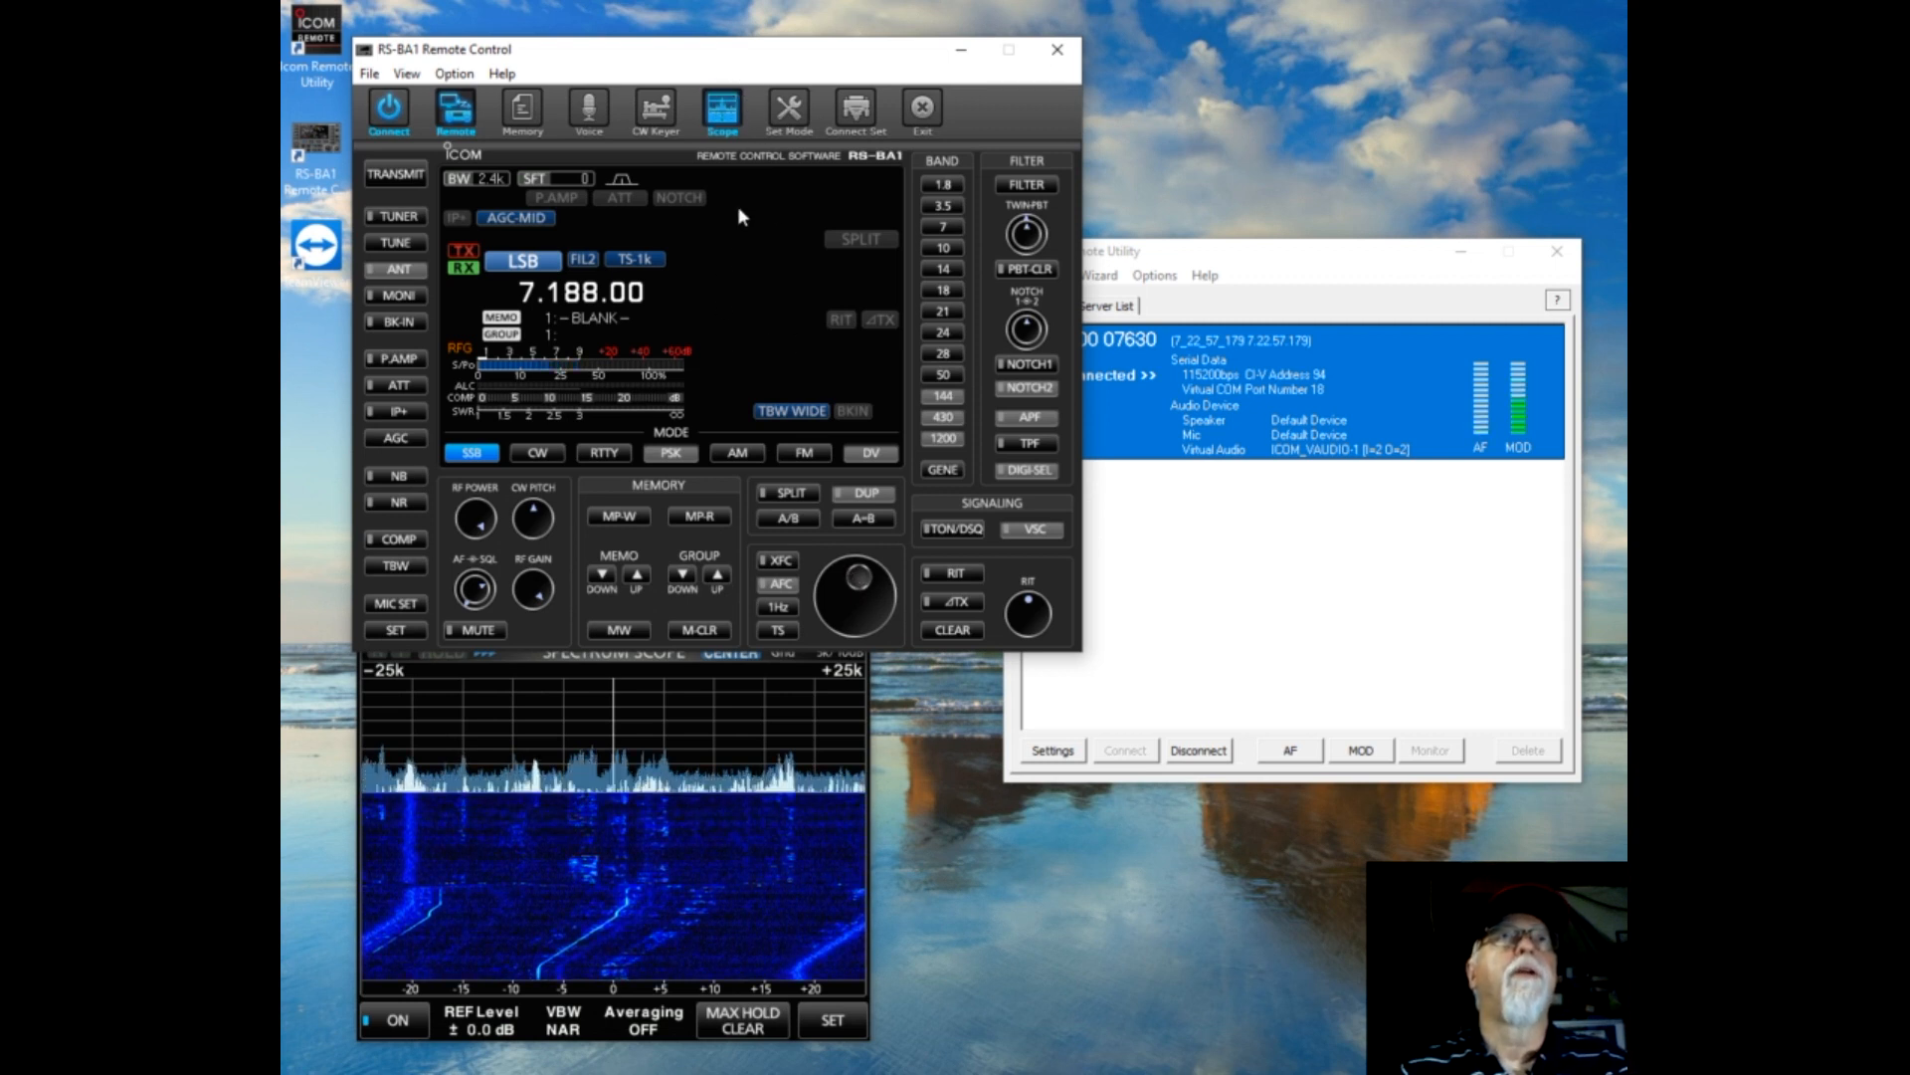
Step: Switch the radio to the 14 MHz band at 14.254.29 USB
click(943, 271)
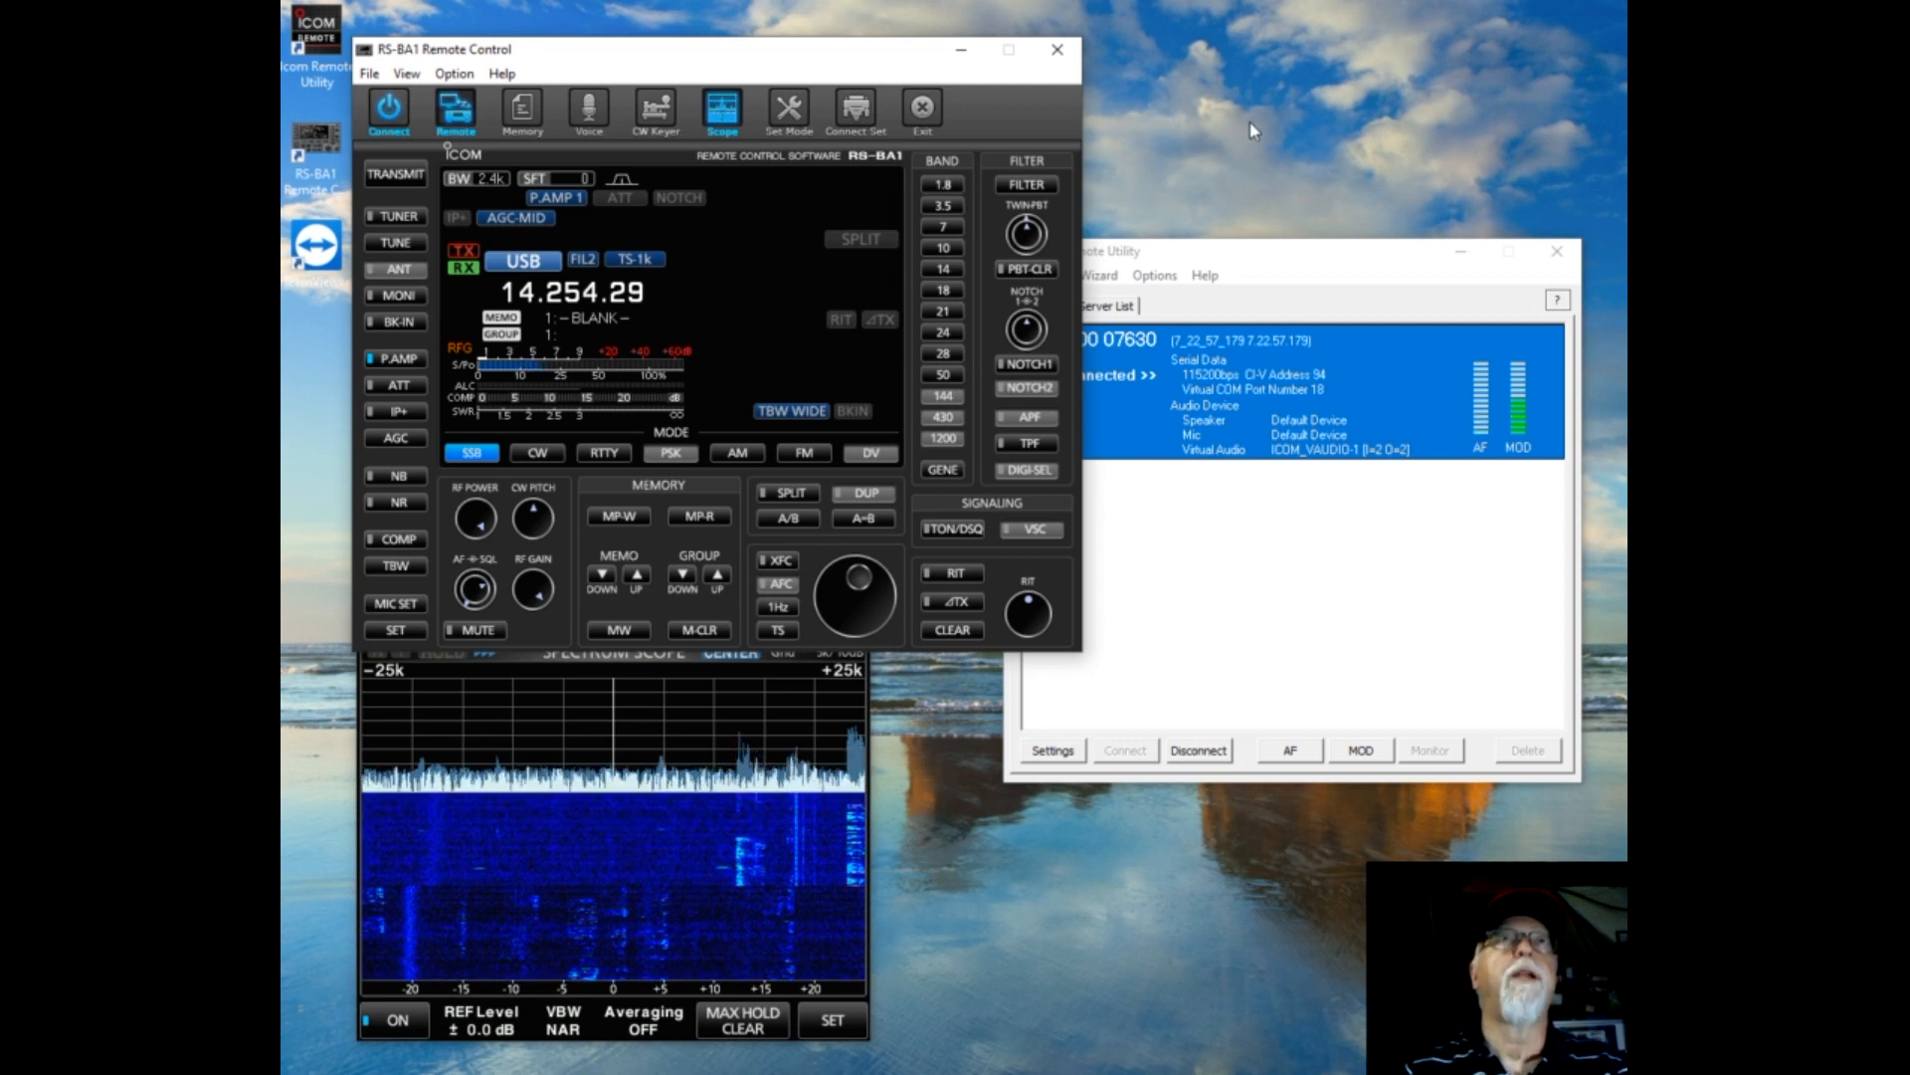
Step: Disconnect RS-BA1 Remote Control from the IC-7300
click(391, 111)
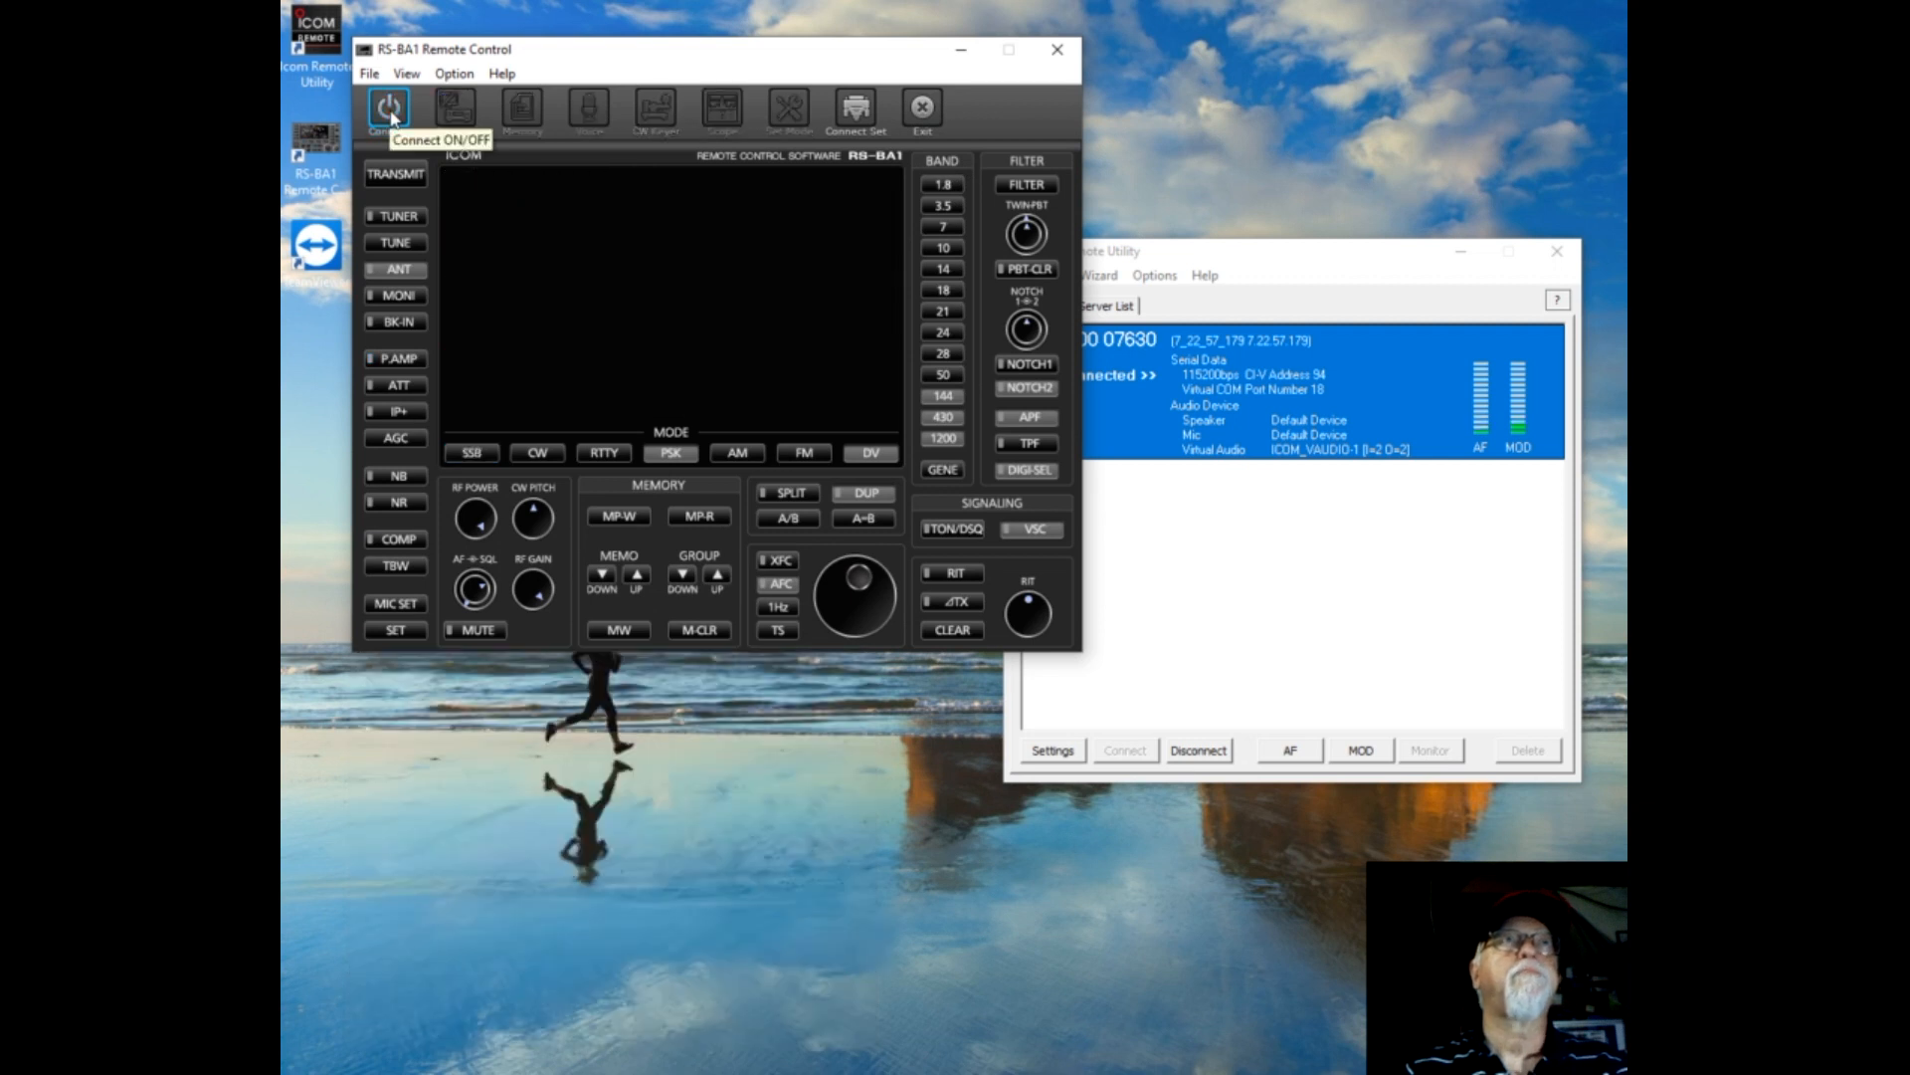